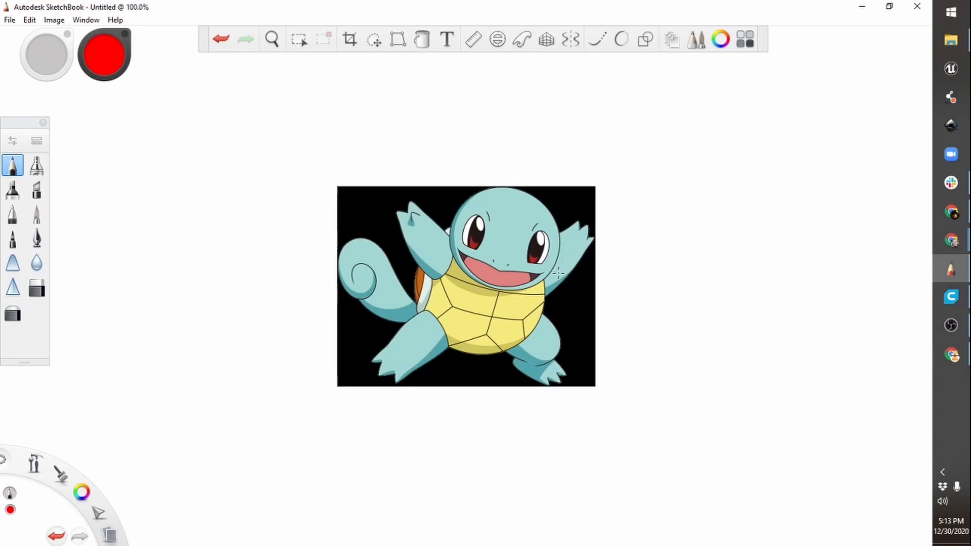
# Step: Sketch red construction outlines over the Squirtle reference's head, body, leg, arm, claws and tail, and mark its mouth
pyautogui.moveTo(459, 196)
pyautogui.mouseDown()
pyautogui.moveTo(455, 258)
pyautogui.moveTo(531, 289)
pyautogui.moveTo(559, 268)
pyautogui.moveTo(532, 192)
pyautogui.mouseUp()
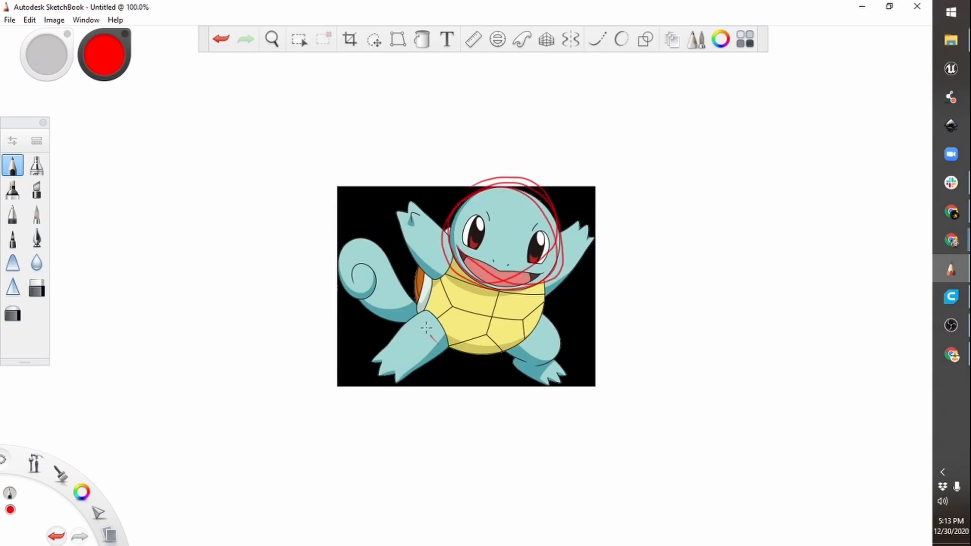
pyautogui.moveTo(426, 328)
pyautogui.mouseDown()
pyautogui.moveTo(554, 266)
pyautogui.moveTo(419, 304)
pyautogui.moveTo(531, 218)
pyautogui.moveTo(427, 340)
pyautogui.moveTo(541, 237)
pyautogui.moveTo(481, 351)
pyautogui.mouseUp()
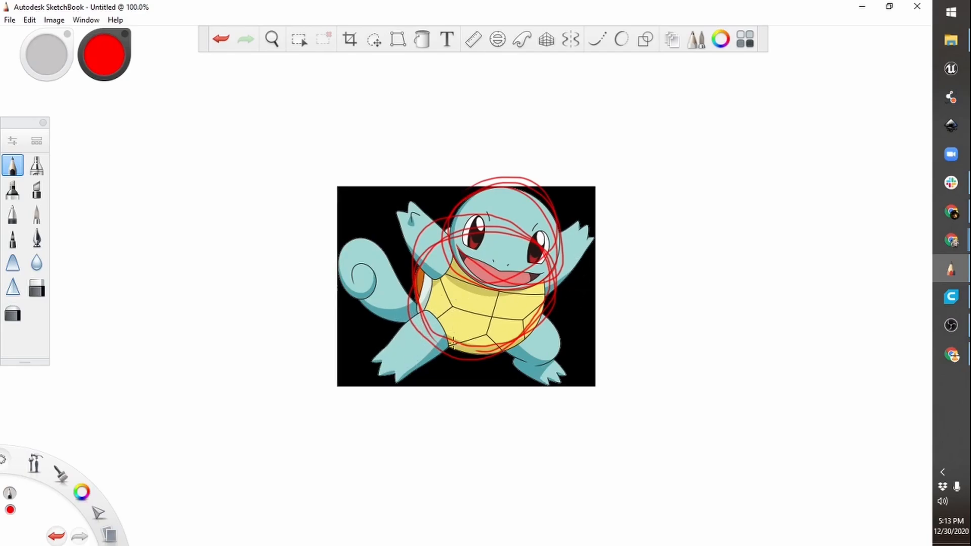
pyautogui.moveTo(400, 326)
pyautogui.mouseDown()
pyautogui.moveTo(384, 364)
pyautogui.moveTo(455, 324)
pyautogui.moveTo(415, 313)
pyautogui.moveTo(388, 335)
pyautogui.moveTo(453, 324)
pyautogui.moveTo(427, 359)
pyautogui.mouseUp()
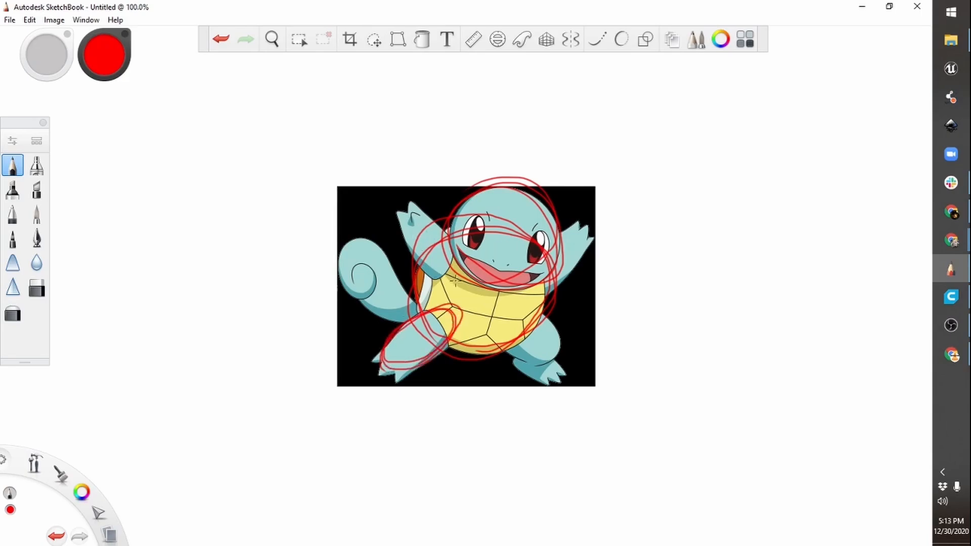
pyautogui.moveTo(402, 239)
pyautogui.mouseDown()
pyautogui.moveTo(445, 218)
pyautogui.moveTo(430, 273)
pyautogui.moveTo(450, 283)
pyautogui.moveTo(452, 242)
pyautogui.moveTo(411, 222)
pyautogui.mouseUp()
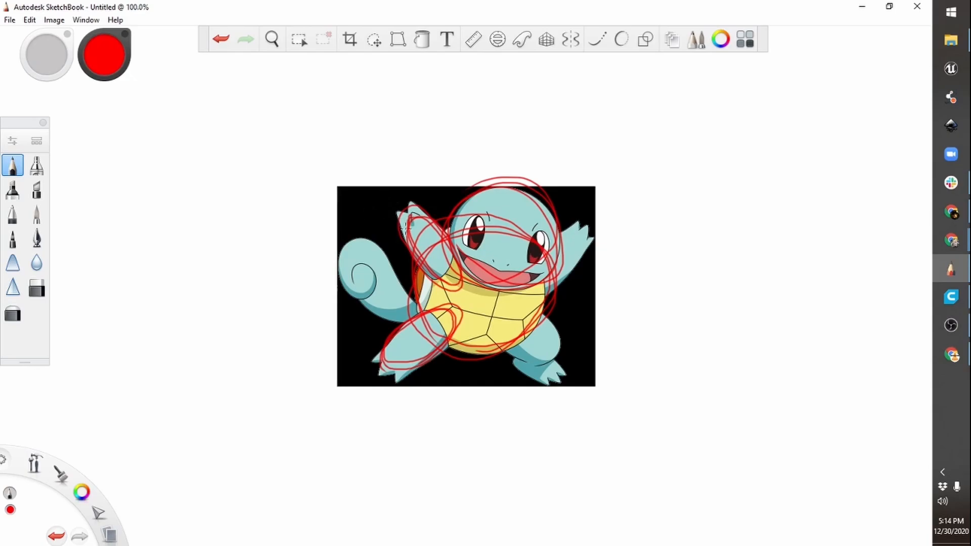
pyautogui.moveTo(406, 226)
pyautogui.mouseDown()
pyautogui.moveTo(417, 212)
pyautogui.moveTo(400, 215)
pyautogui.moveTo(404, 223)
pyautogui.moveTo(420, 200)
pyautogui.moveTo(412, 205)
pyautogui.mouseUp()
pyautogui.moveTo(372, 358); pyautogui.dragTo(405, 370)
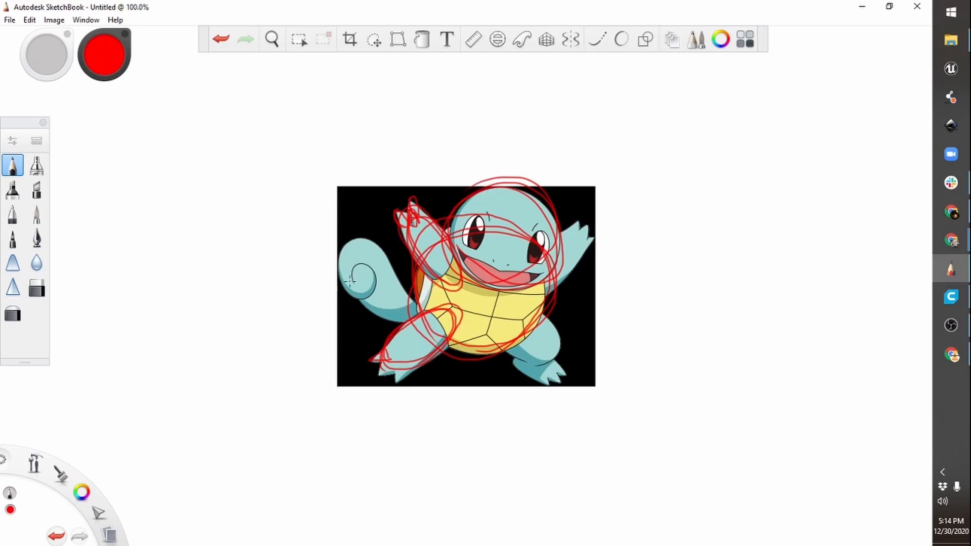
pyautogui.moveTo(351, 278)
pyautogui.mouseDown()
pyautogui.moveTo(375, 278)
pyautogui.moveTo(340, 296)
pyautogui.moveTo(367, 235)
pyautogui.moveTo(428, 298)
pyautogui.mouseUp()
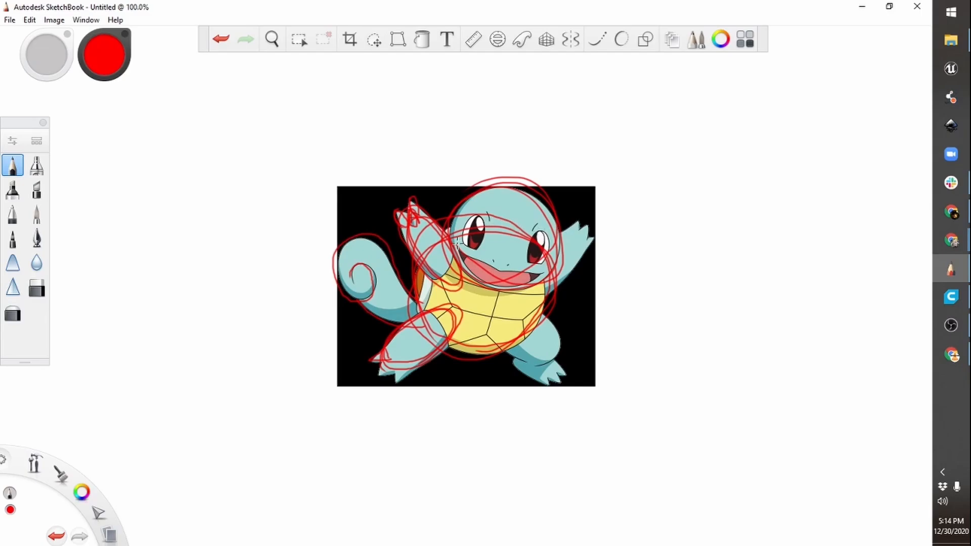
pyautogui.moveTo(499, 276)
pyautogui.mouseDown()
pyautogui.moveTo(539, 276)
pyautogui.moveTo(488, 287)
pyautogui.moveTo(460, 253)
pyautogui.mouseUp()
pyautogui.moveTo(630, 216)
pyautogui.mouseDown()
pyautogui.moveTo(642, 227)
pyautogui.moveTo(744, 229)
pyautogui.mouseUp()
pyautogui.moveTo(630, 214)
pyautogui.mouseDown()
pyautogui.moveTo(693, 226)
pyautogui.moveTo(751, 213)
pyautogui.moveTo(715, 232)
pyautogui.mouseUp()
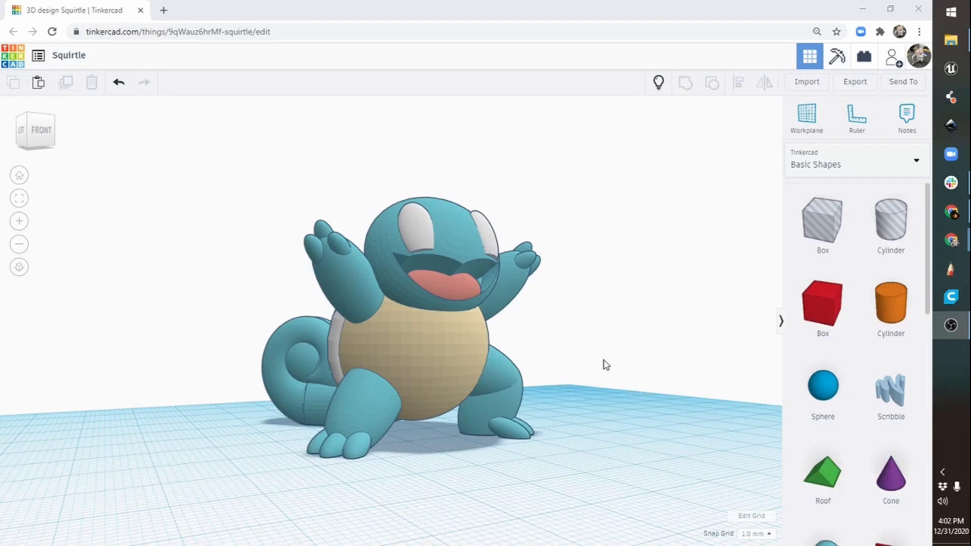
# Step: Switch to Tinkercad and move the finished Squirtle model to the back-right corner of the workplane, leaving it unselected
pyautogui.moveTo(605, 364); pyautogui.dragTo(411, 390, button='right')
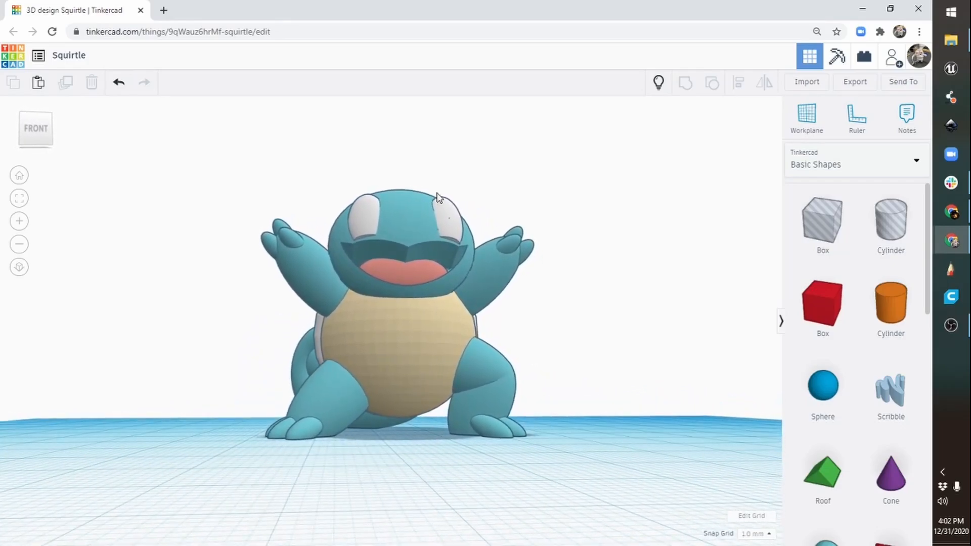
pyautogui.moveTo(396, 344); pyautogui.dragTo(422, 407, button='right')
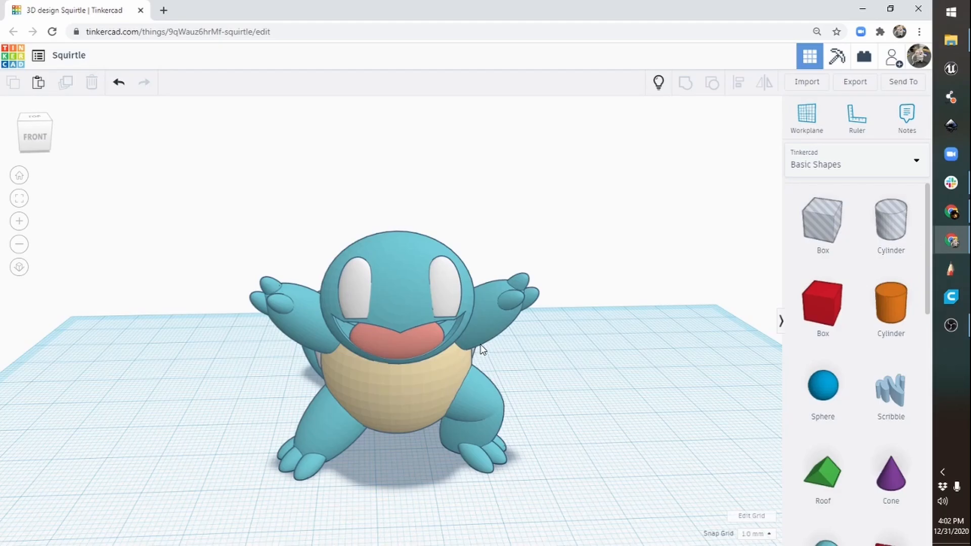
pyautogui.moveTo(423, 388); pyautogui.dragTo(726, 308)
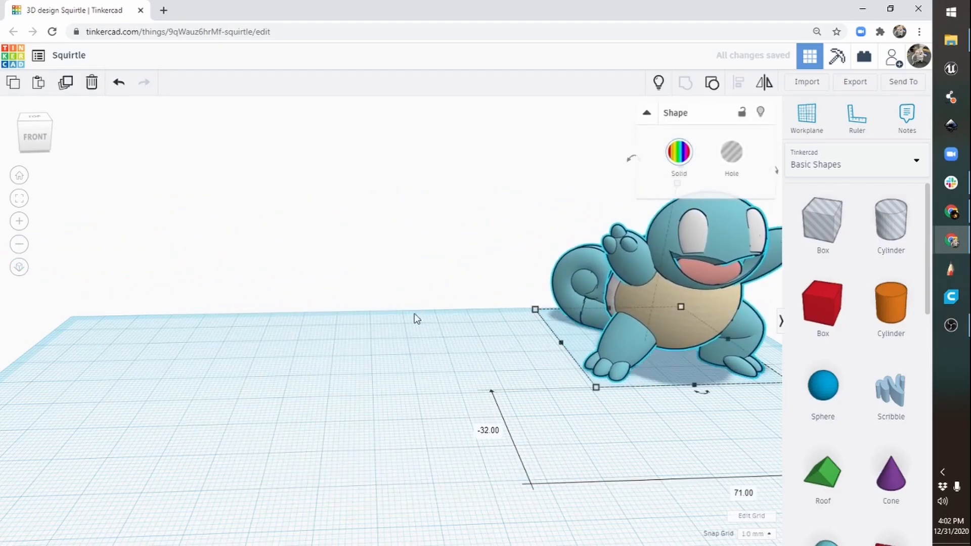
pyautogui.click(20, 176)
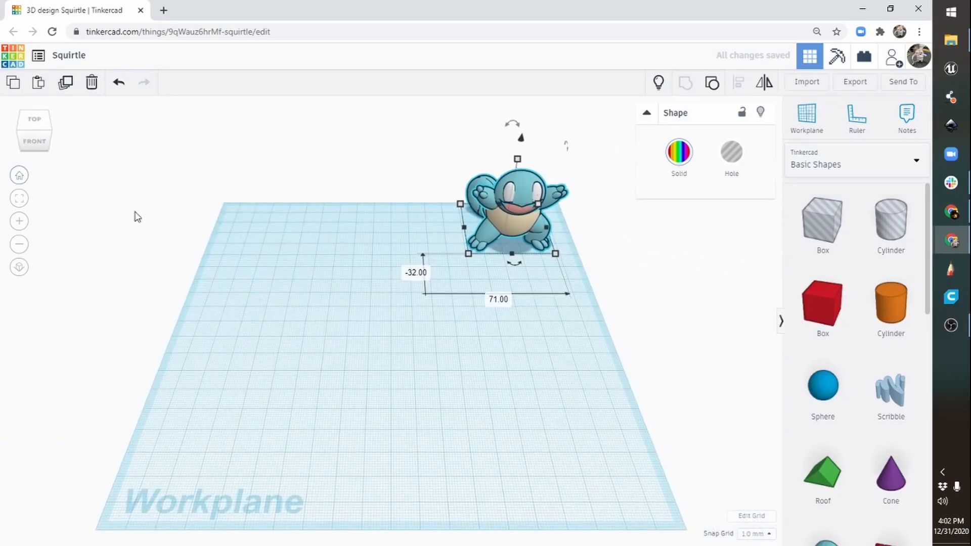
pyautogui.click(450, 390)
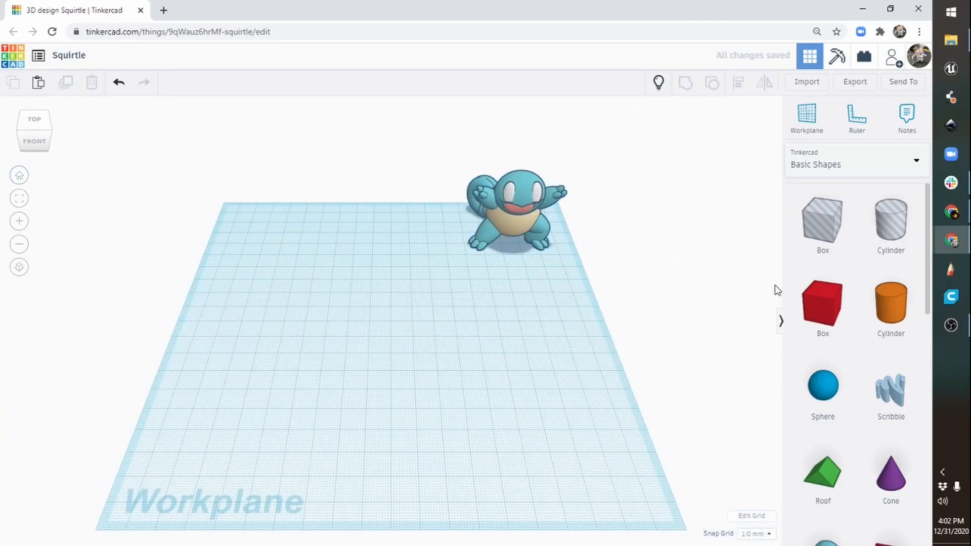
# Step: Place a sphere near the middle of the workplane, set its Steps to 24 and color it light teal
pyautogui.moveTo(823, 393); pyautogui.dragTo(414, 395)
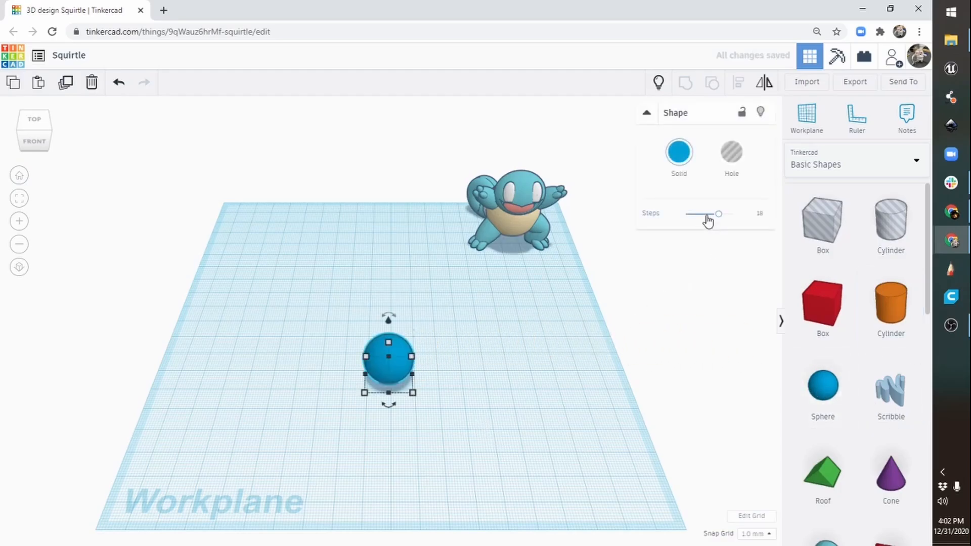
pyautogui.moveTo(718, 214); pyautogui.dragTo(731, 213)
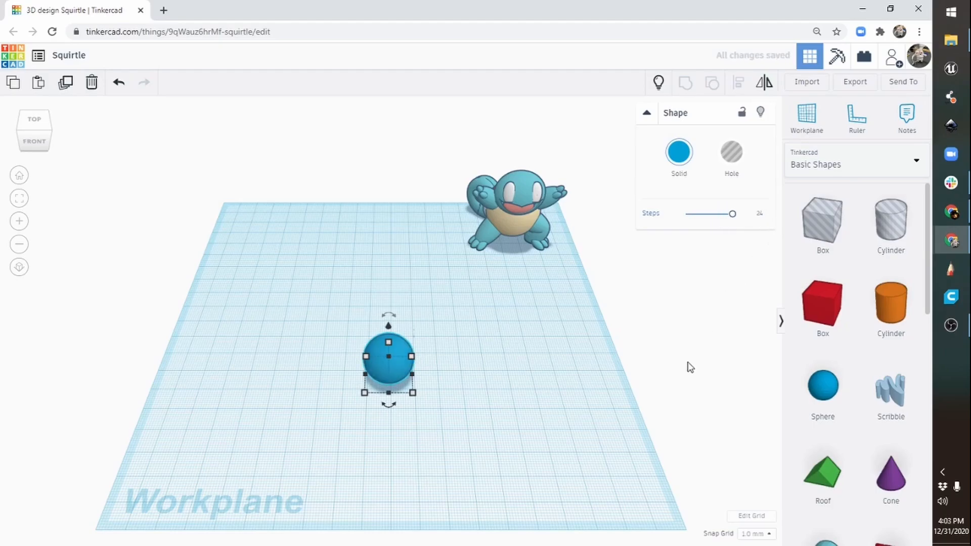
pyautogui.click(679, 157)
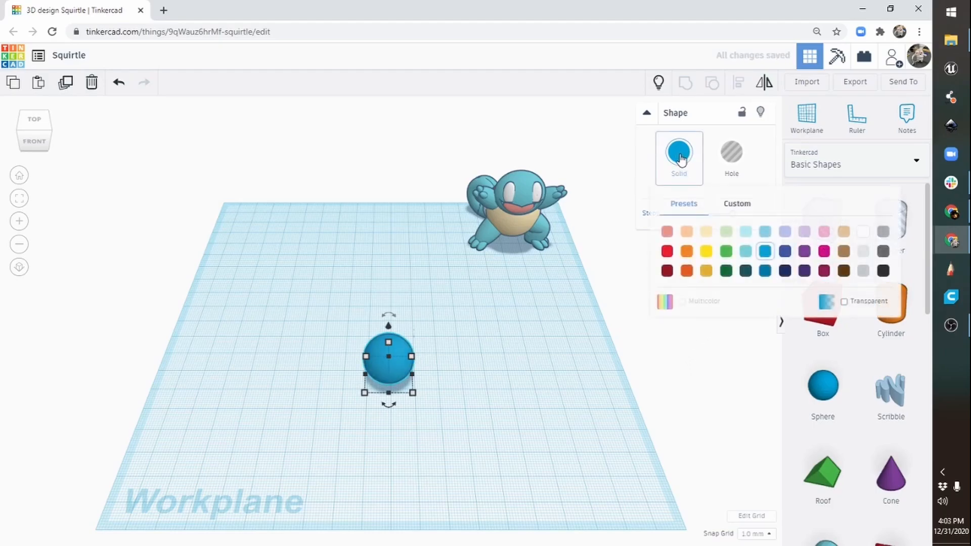
pyautogui.click(747, 256)
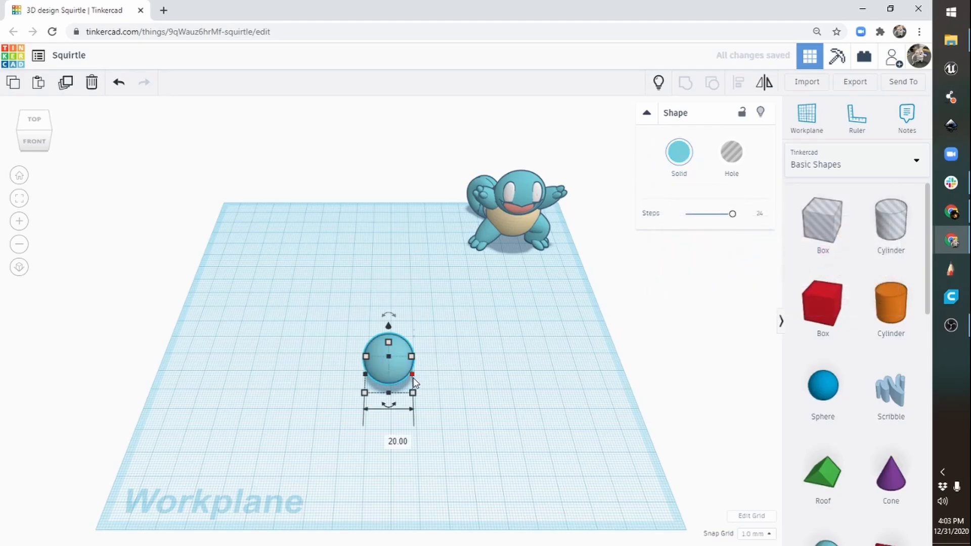
# Step: Stretch the teal sphere into an ellipsoid 26 mm wide, 22 mm deep and 22 mm high for the head
pyautogui.moveTo(412, 374); pyautogui.dragTo(421, 375)
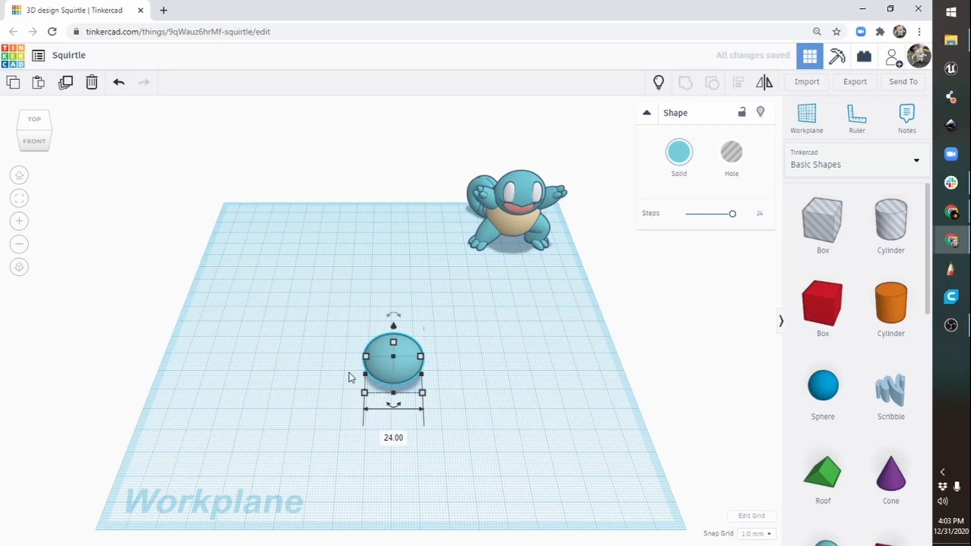
pyautogui.moveTo(349, 374); pyautogui.dragTo(412, 299, button='right')
pyautogui.moveTo(414, 295); pyautogui.dragTo(414, 295)
pyautogui.moveTo(443, 341); pyautogui.dragTo(444, 341)
pyautogui.moveTo(426, 367); pyautogui.dragTo(593, 393, button='right')
pyautogui.moveTo(481, 335); pyautogui.dragTo(485, 333)
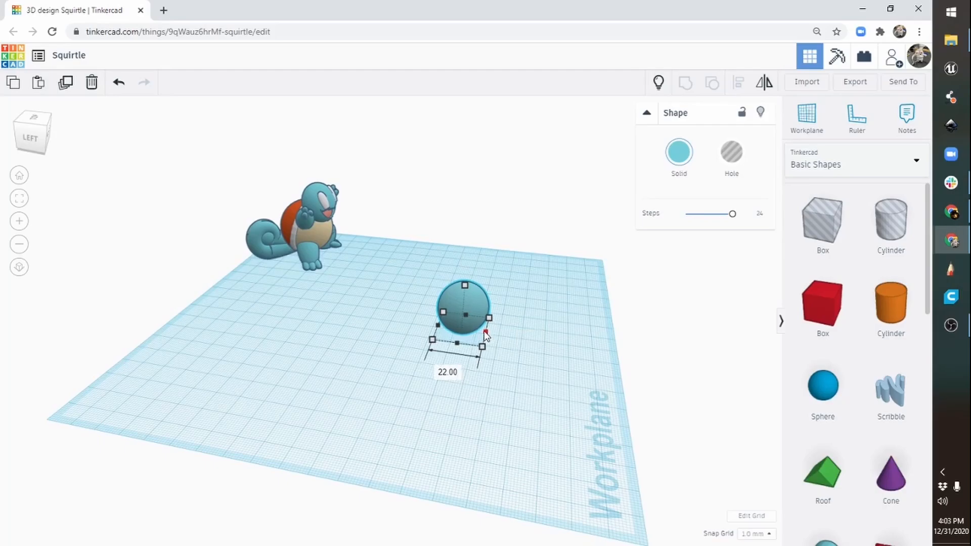
pyautogui.moveTo(518, 351); pyautogui.dragTo(253, 305, button='right')
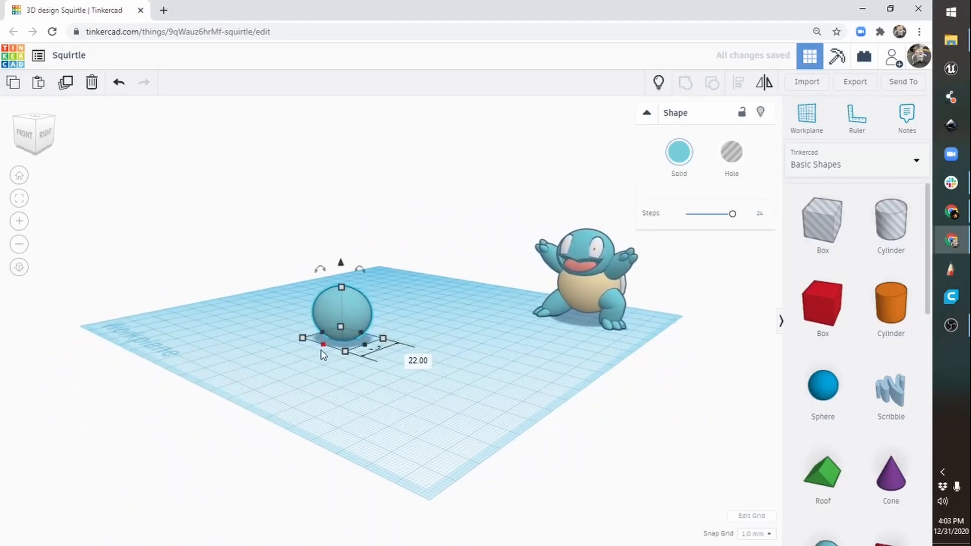
pyautogui.moveTo(326, 347); pyautogui.dragTo(327, 343)
pyautogui.moveTo(327, 382); pyautogui.dragTo(448, 387, button='right')
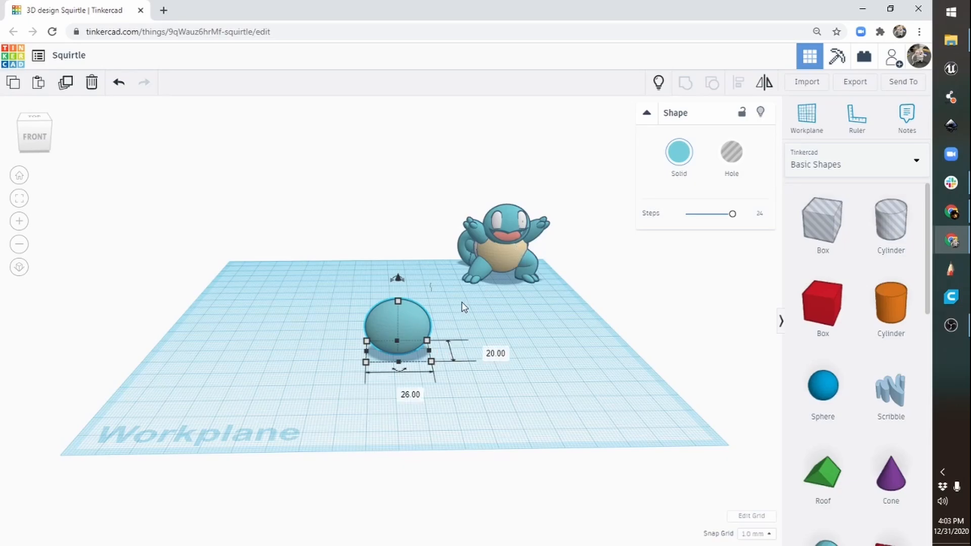
pyautogui.moveTo(459, 364); pyautogui.dragTo(460, 392, button='right')
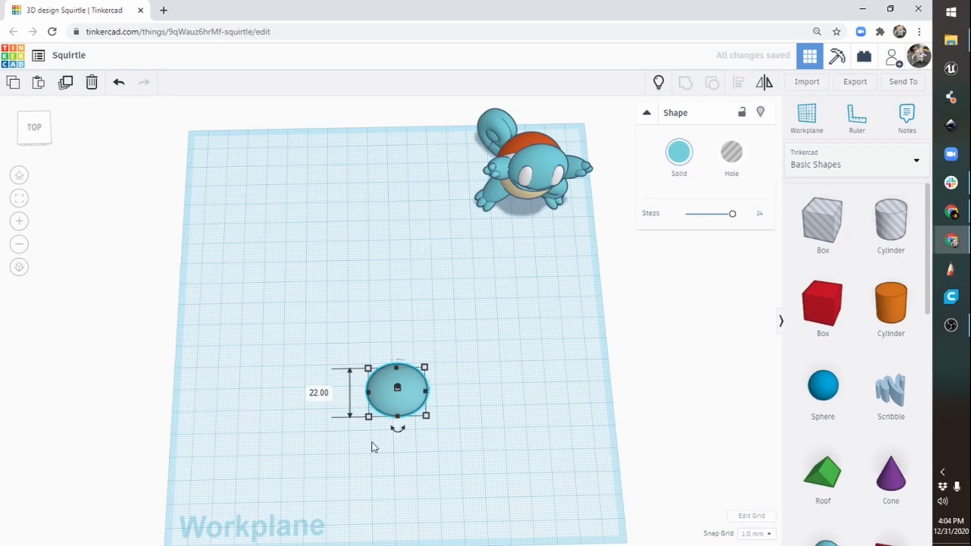
pyautogui.moveTo(372, 442); pyautogui.dragTo(470, 354, button='right')
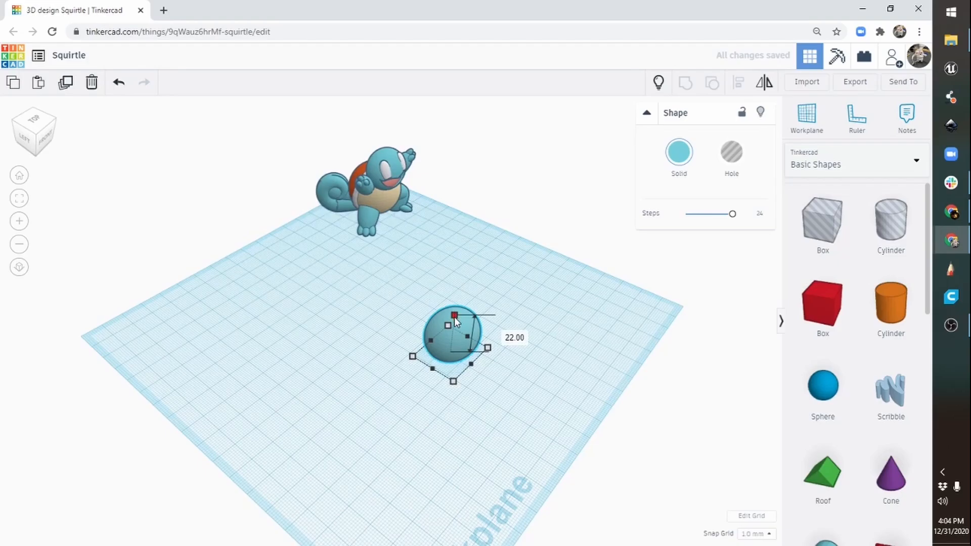
pyautogui.moveTo(517, 319); pyautogui.dragTo(423, 392, button='right')
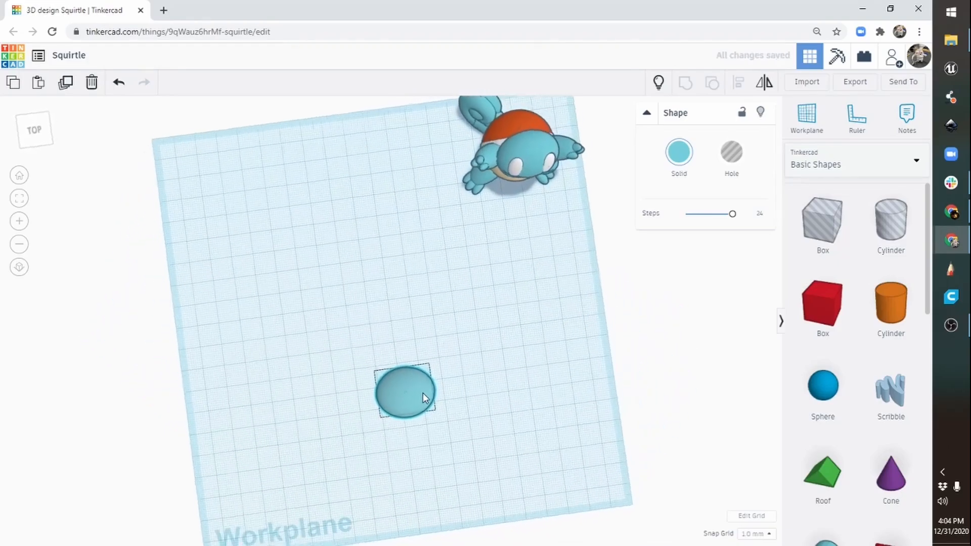
# Step: Duplicate the head ellipsoid, move the copy beside the original and shrink it into a narrow oval
pyautogui.click(20, 221)
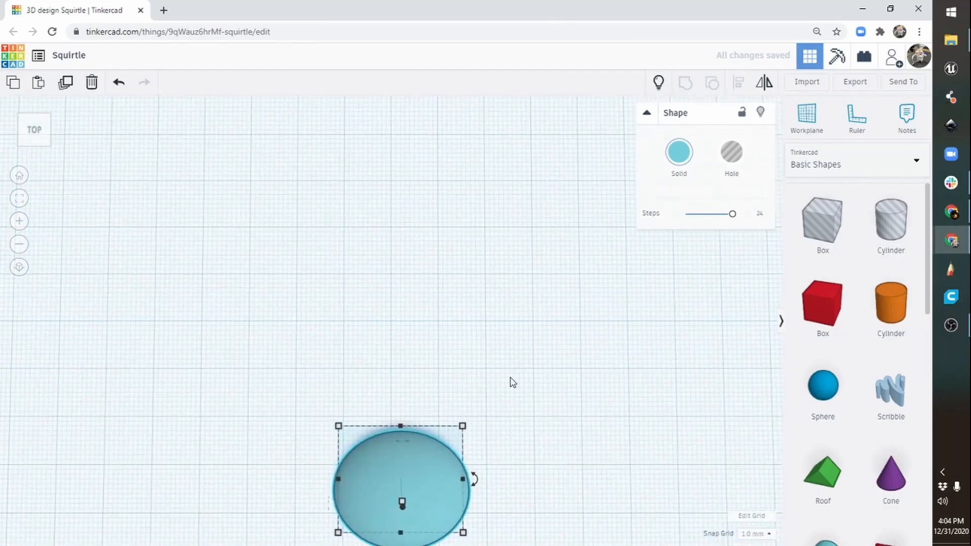
pyautogui.moveTo(512, 382); pyautogui.dragTo(495, 238, button='middle')
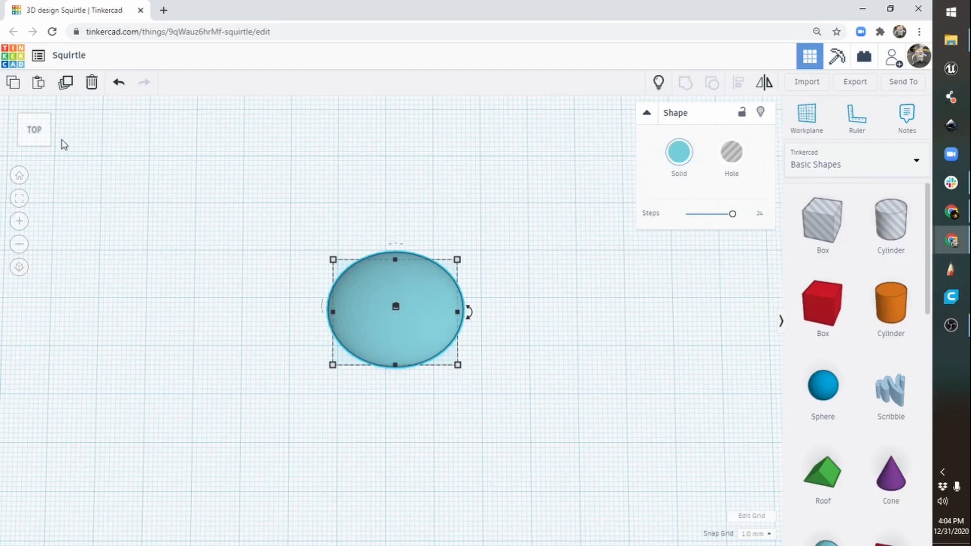
pyautogui.moveTo(450, 421); pyautogui.dragTo(403, 442, button='right')
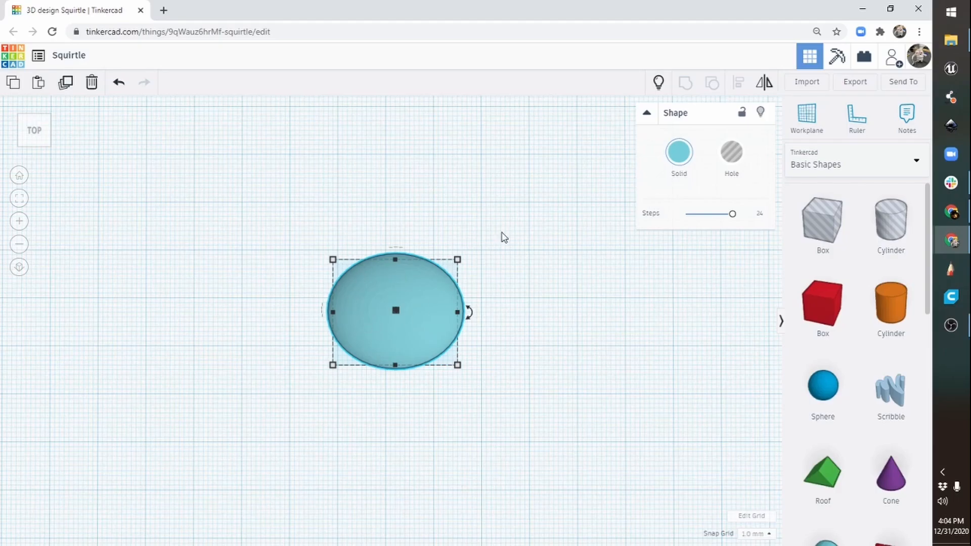
pyautogui.click(66, 84)
pyautogui.moveTo(448, 312); pyautogui.dragTo(247, 313)
pyautogui.moveTo(228, 366); pyautogui.dragTo(288, 341)
# Step: Reduce the height of the narrow oval and color it white for an eye
pyautogui.moveTo(251, 442); pyautogui.dragTo(493, 340, button='right')
pyautogui.moveTo(384, 286); pyautogui.dragTo(383, 323)
pyautogui.moveTo(539, 366); pyautogui.dragTo(327, 426, button='right')
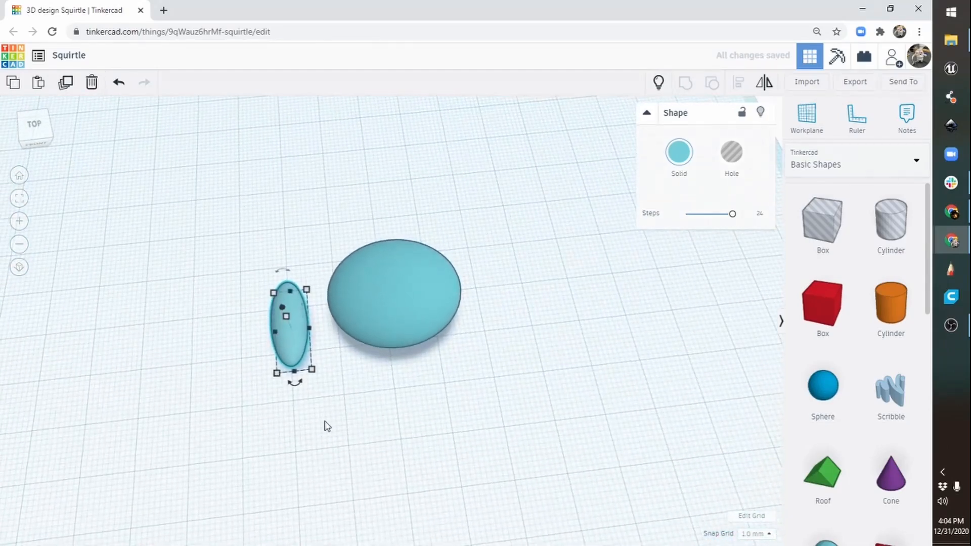
pyautogui.click(680, 153)
pyautogui.click(863, 232)
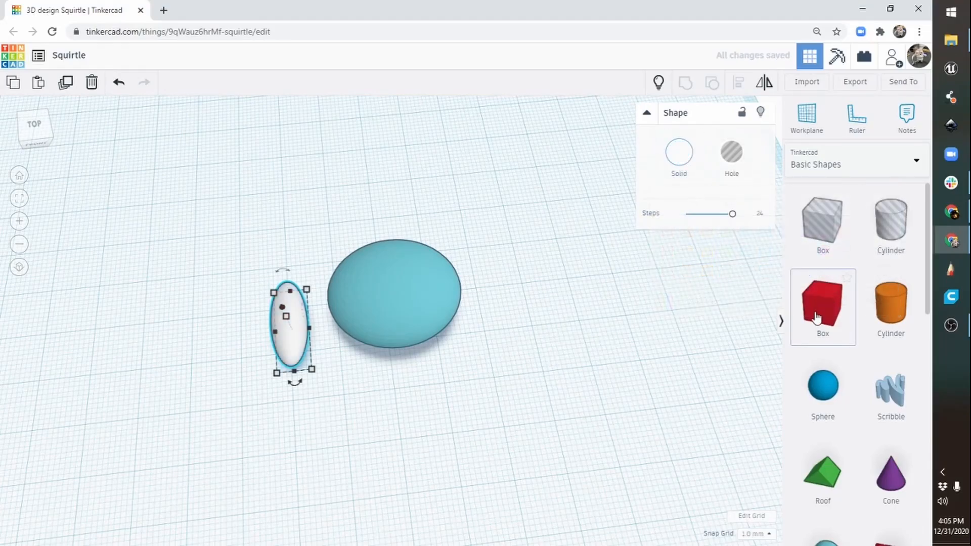
# Step: Place a 20 mm box hole over the lower end of the white oval and group them to cut that end flat
pyautogui.moveTo(413, 339); pyautogui.dragTo(375, 368, button='right')
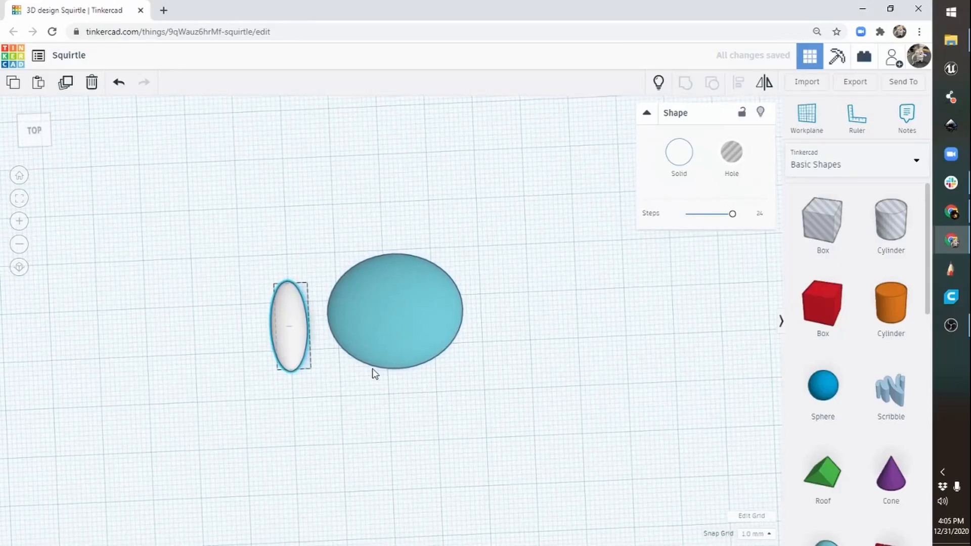
pyautogui.moveTo(829, 230); pyautogui.dragTo(297, 406)
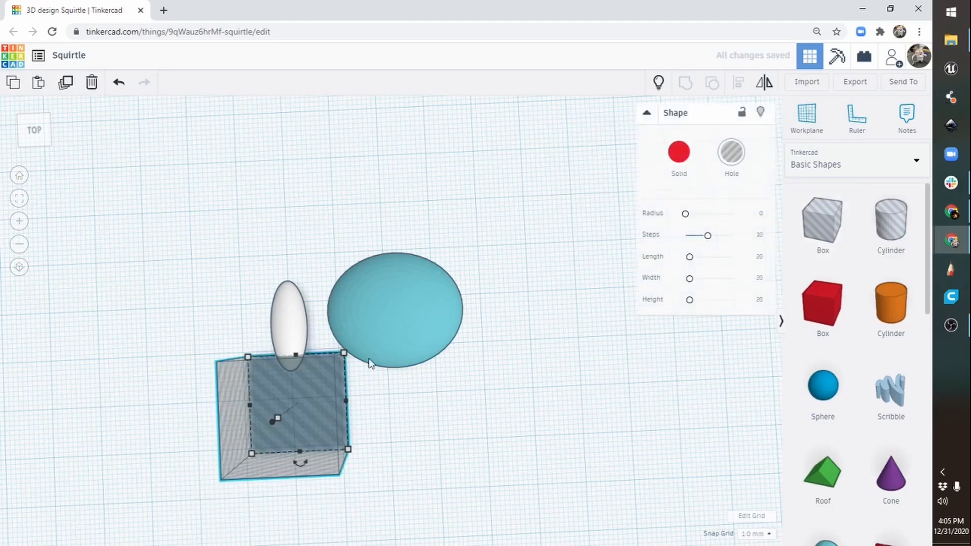
pyautogui.click(678, 156)
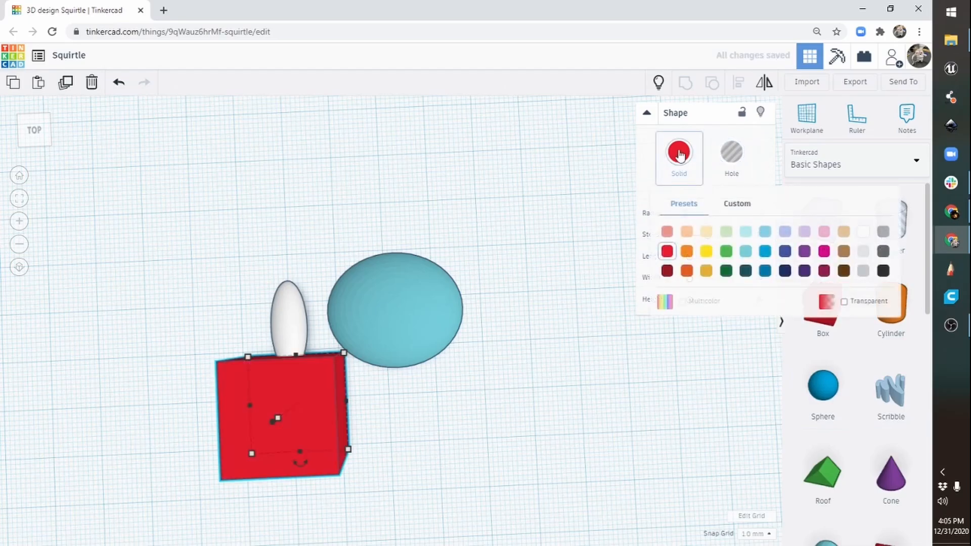
pyautogui.click(732, 152)
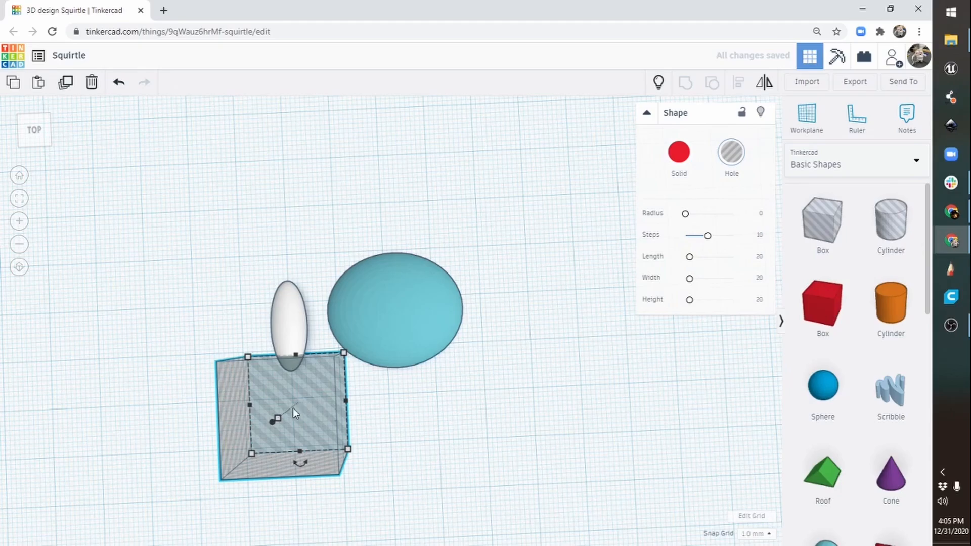
pyautogui.moveTo(293, 407); pyautogui.dragTo(460, 349, button='right')
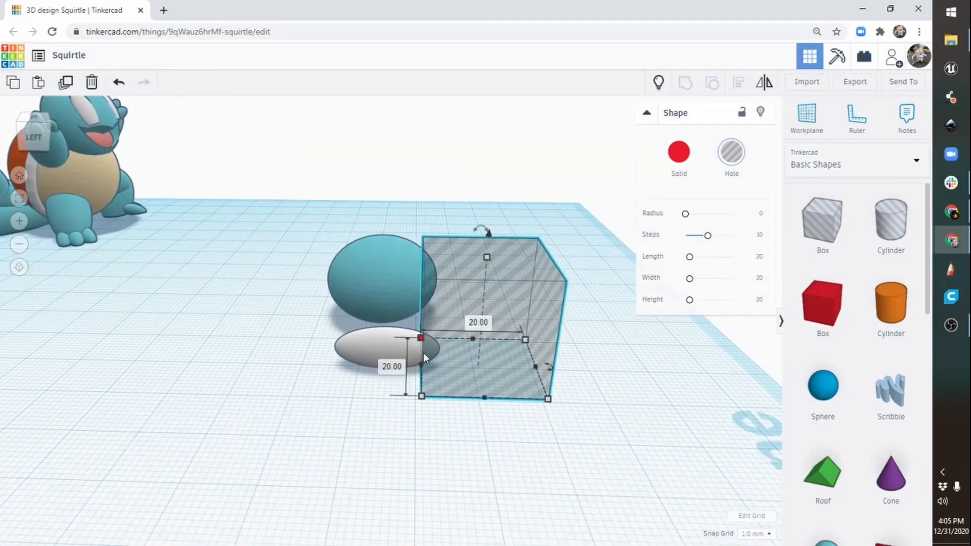
pyautogui.moveTo(525, 288); pyautogui.dragTo(318, 401, button='right')
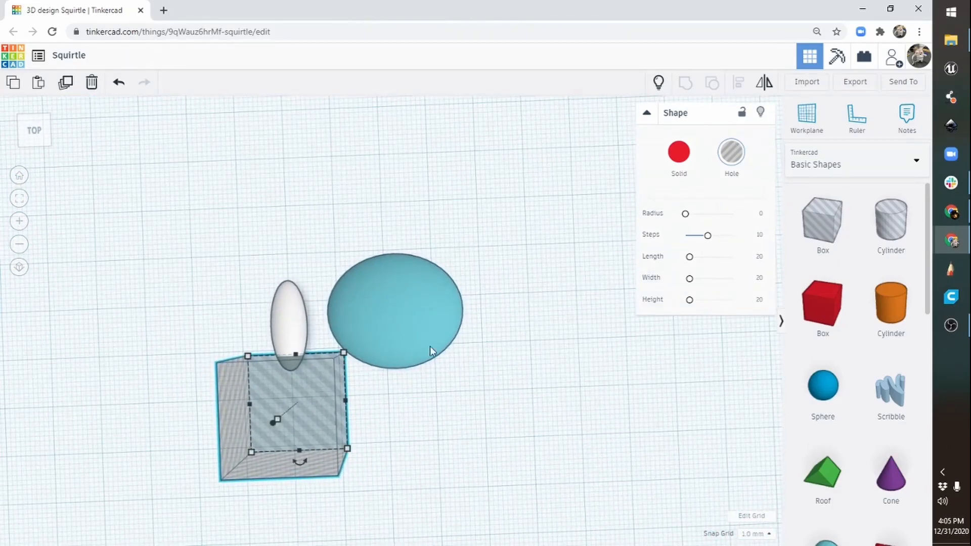
pyautogui.moveTo(226, 275); pyautogui.dragTo(304, 374)
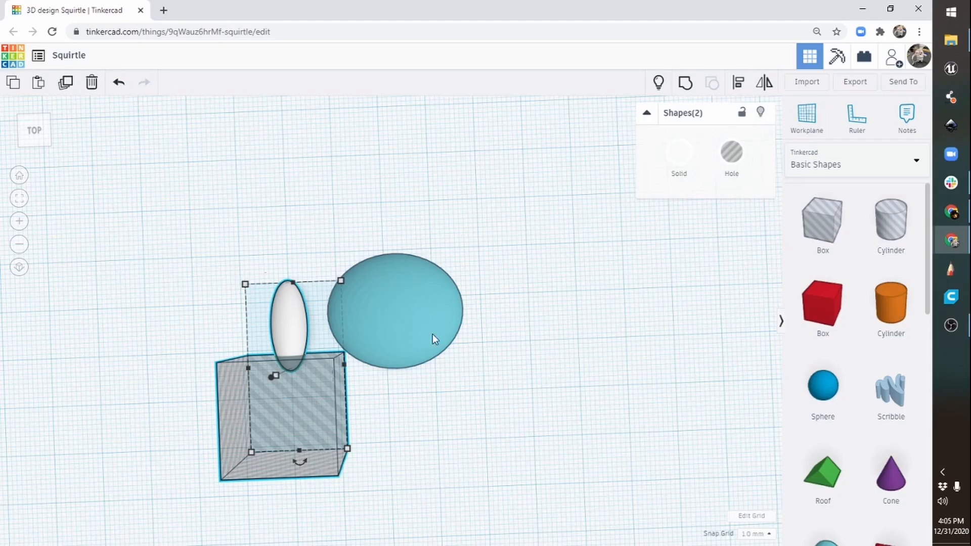
pyautogui.click(686, 84)
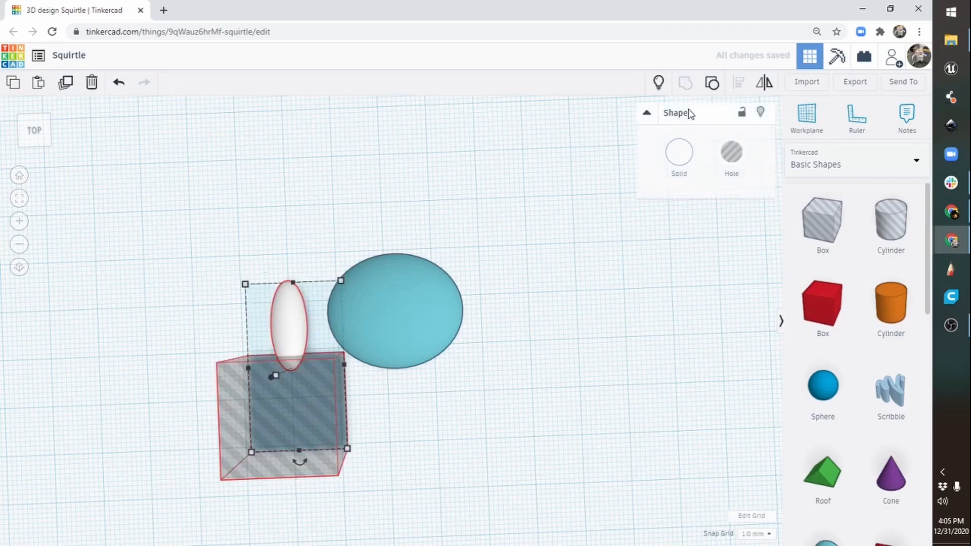
# Step: Raise the cut white eye 8 mm above the workplane
pyautogui.moveTo(383, 384); pyautogui.dragTo(497, 362, button='right')
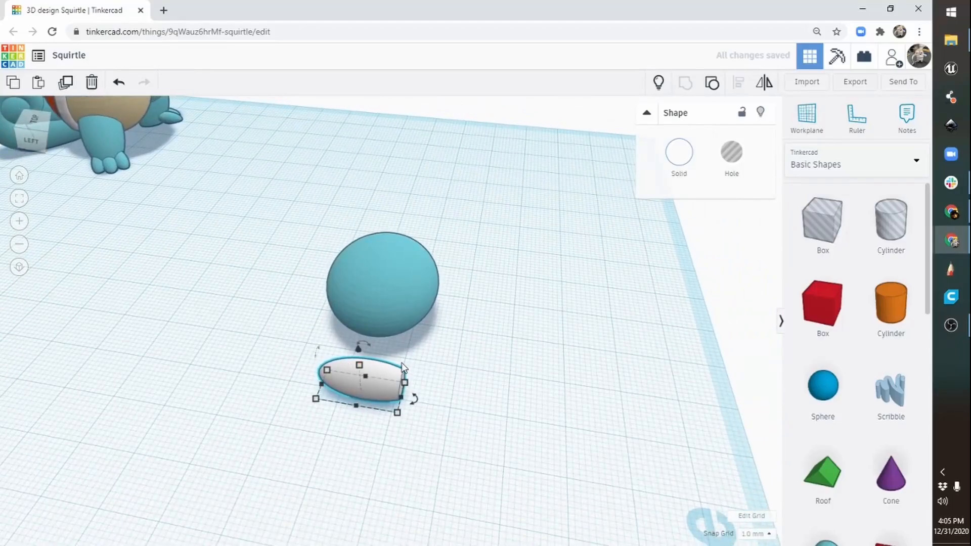
pyautogui.moveTo(527, 366); pyautogui.dragTo(503, 408, button='right')
pyautogui.moveTo(390, 452); pyautogui.dragTo(392, 399, button='right')
pyautogui.moveTo(366, 290)
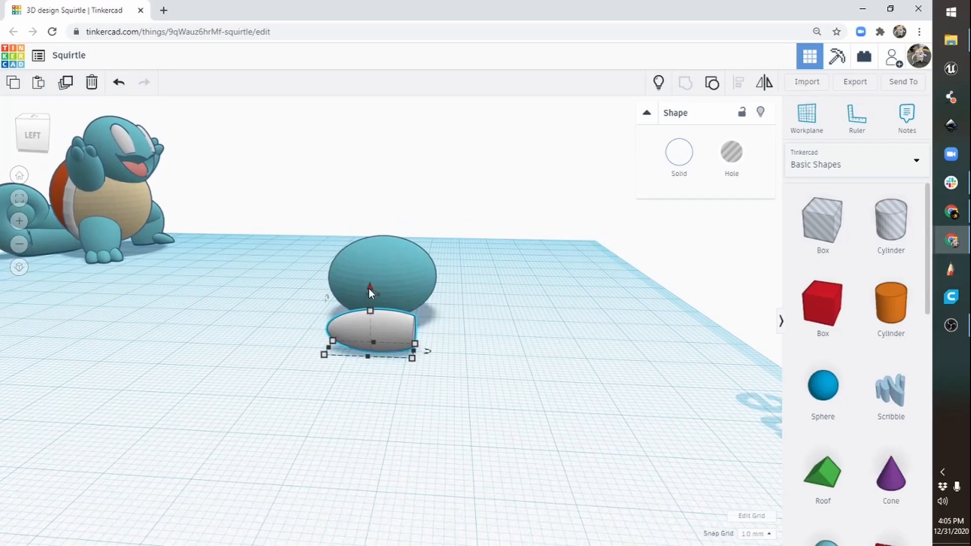
pyautogui.moveTo(369, 288); pyautogui.dragTo(375, 241)
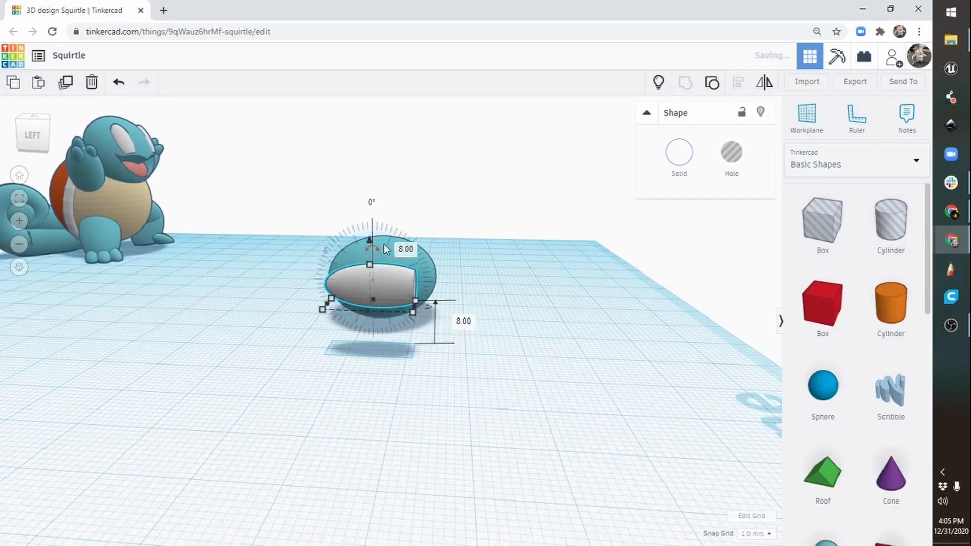
# Step: Move the white eye sideways so that it overlaps the near side of the teal head
pyautogui.moveTo(511, 263); pyautogui.dragTo(310, 373, button='right')
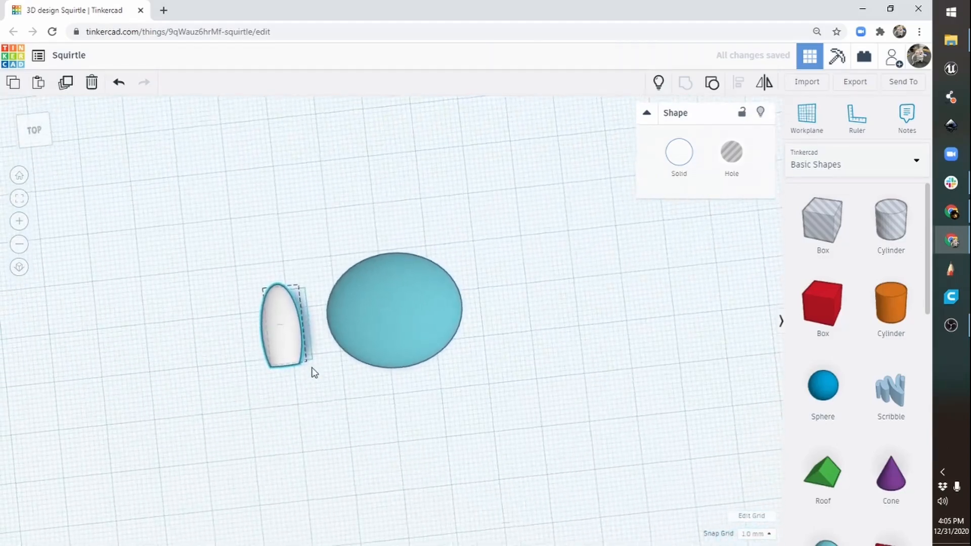
pyautogui.click(308, 369)
pyautogui.hotkey('shift', 'Right')
pyautogui.hotkey('shift', 'Right')
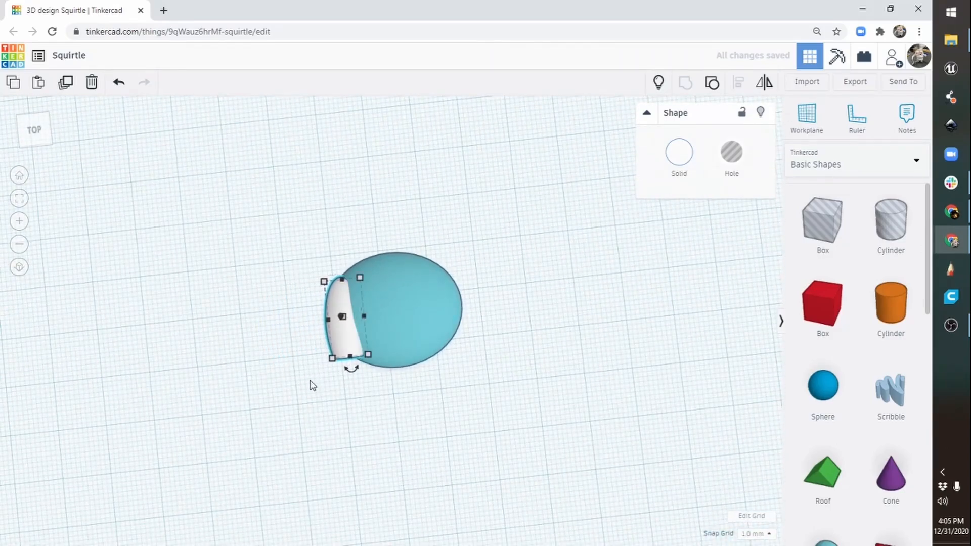
pyautogui.press('Left')
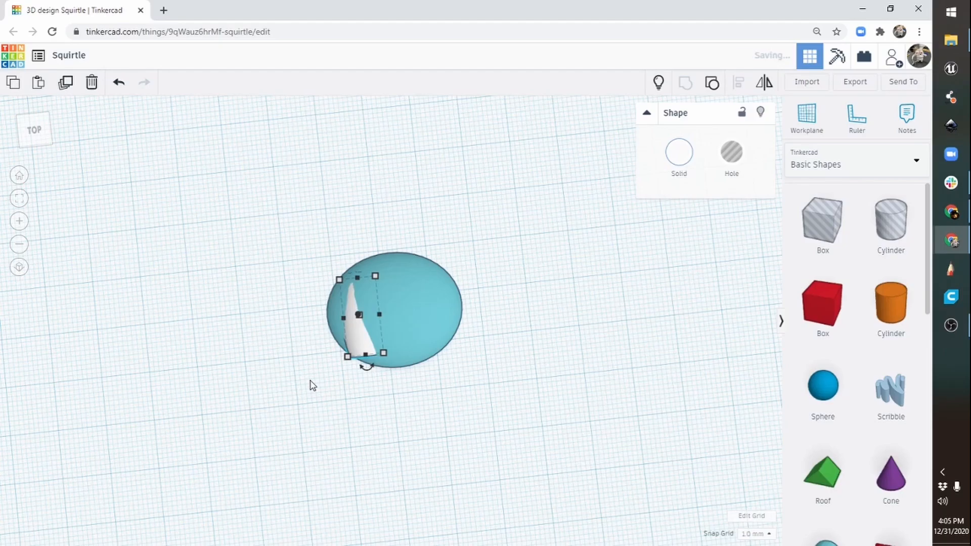
# Step: Raise the eye to 12 mm above the workplane and flatten it to a height of 4 mm
pyautogui.moveTo(310, 385); pyautogui.dragTo(512, 302, button='right')
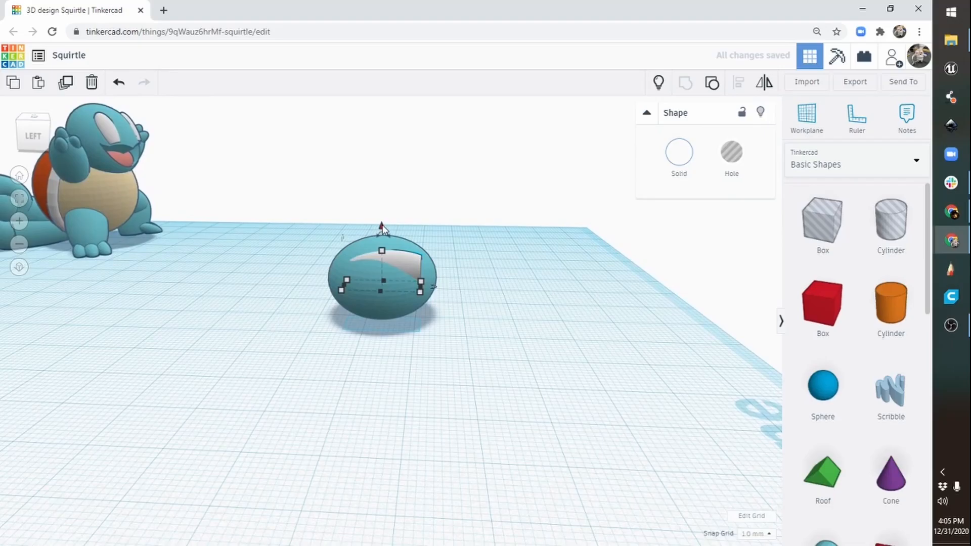
pyautogui.moveTo(381, 227)
pyautogui.mouseDown()
pyautogui.moveTo(381, 199)
pyautogui.moveTo(382, 208)
pyautogui.mouseUp()
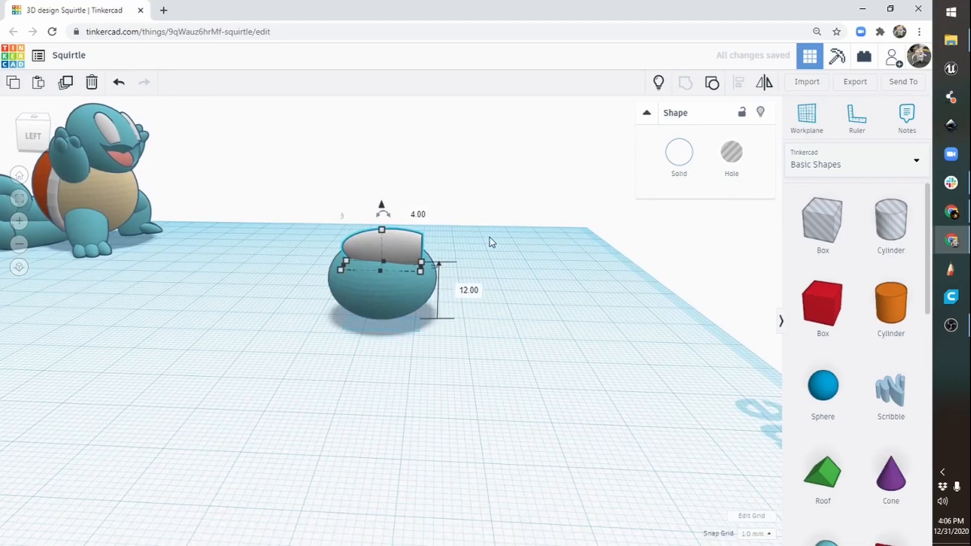
pyautogui.moveTo(490, 241); pyautogui.dragTo(521, 246, button='right')
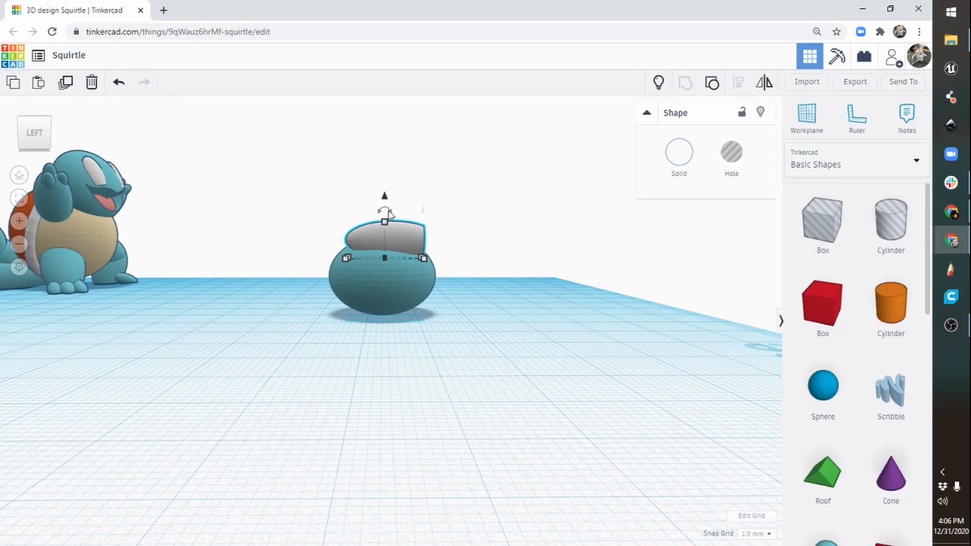
pyautogui.moveTo(385, 221); pyautogui.dragTo(384, 240)
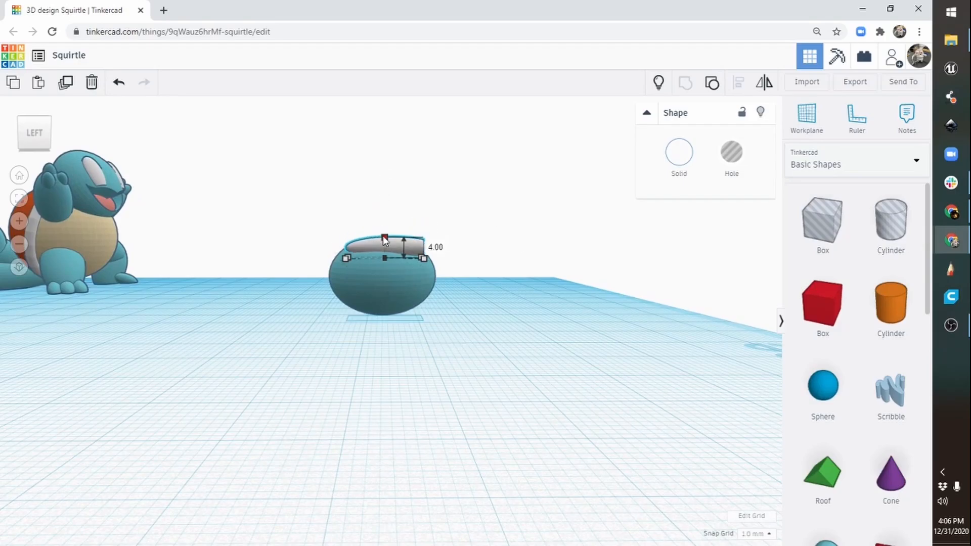
# Step: Shift the flattened eye on the upper side of the head and tilt it outward to follow the head's curve
pyautogui.moveTo(447, 227); pyautogui.dragTo(458, 298, button='right')
pyautogui.moveTo(418, 328); pyautogui.dragTo(393, 322)
pyautogui.moveTo(410, 320); pyautogui.dragTo(638, 281, button='right')
pyautogui.moveTo(435, 310); pyautogui.dragTo(535, 288, button='right')
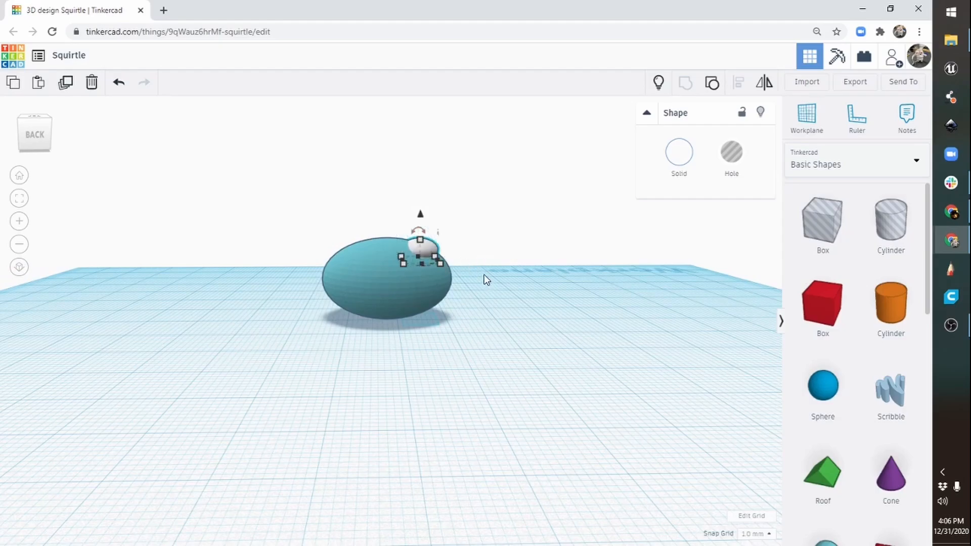
pyautogui.click(19, 199)
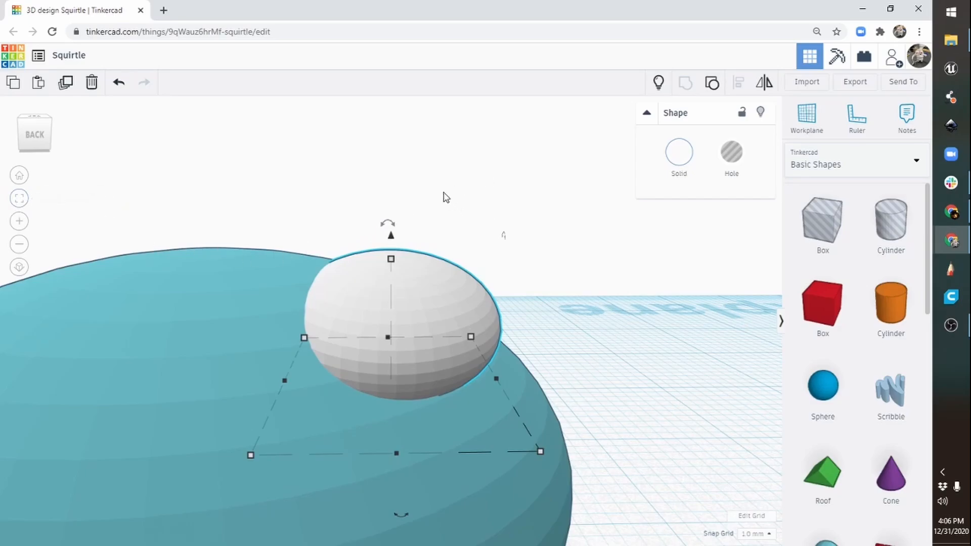
pyautogui.moveTo(387, 224); pyautogui.dragTo(420, 229)
pyautogui.moveTo(535, 310); pyautogui.dragTo(597, 277, button='right')
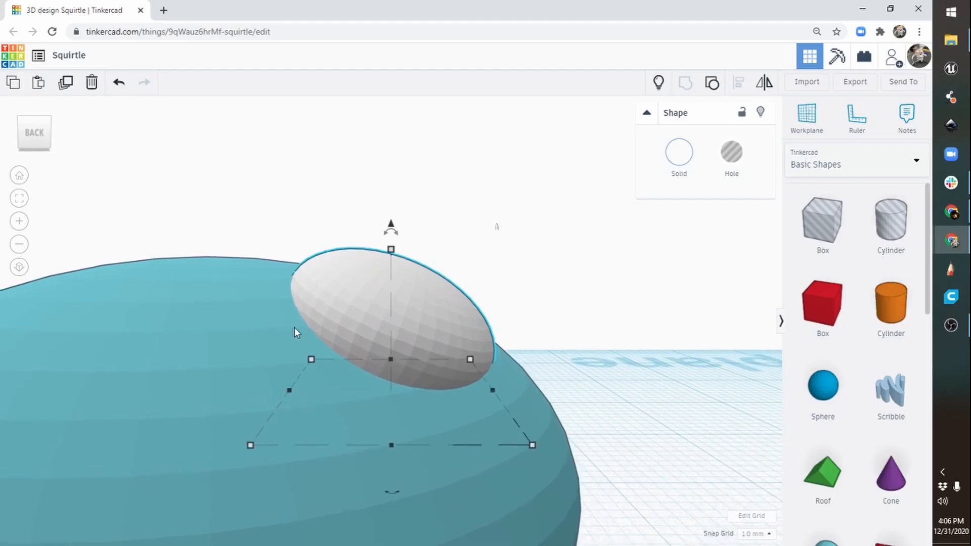
# Step: Duplicate the white eye in place and mirror the copy across its width
pyautogui.moveTo(404, 271); pyautogui.dragTo(430, 386, button='right')
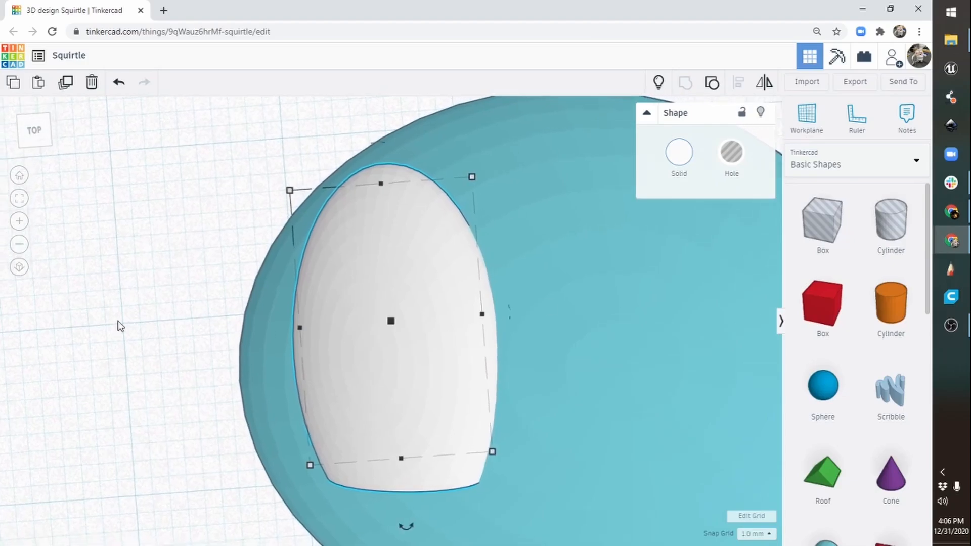
pyautogui.click(20, 248)
pyautogui.click(18, 251)
pyautogui.click(17, 252)
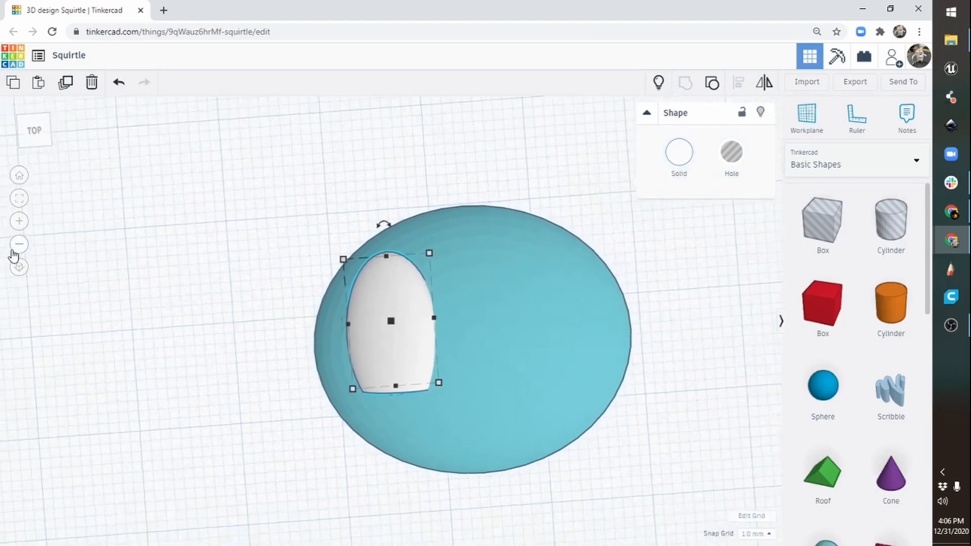
pyautogui.moveTo(481, 412); pyautogui.dragTo(460, 314, button='right')
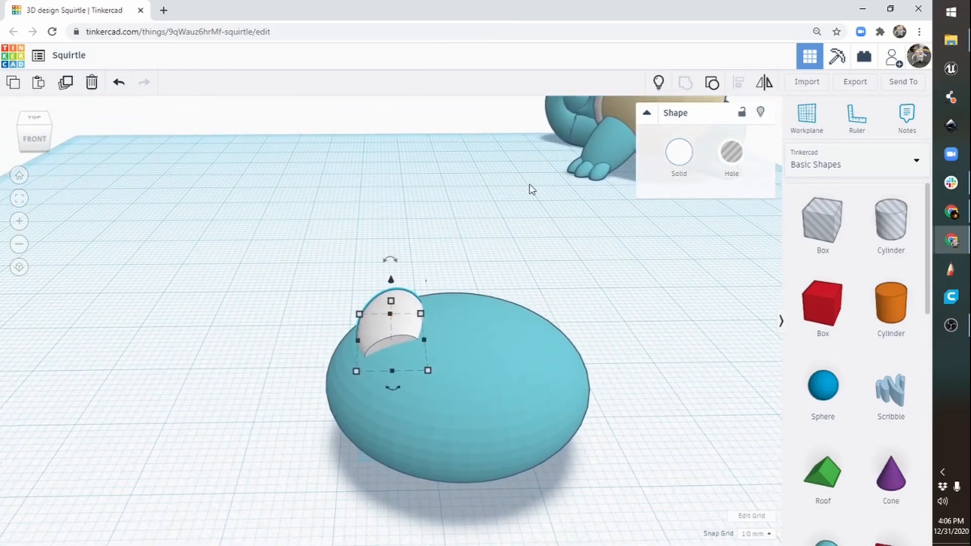
pyautogui.click(65, 86)
pyautogui.click(765, 83)
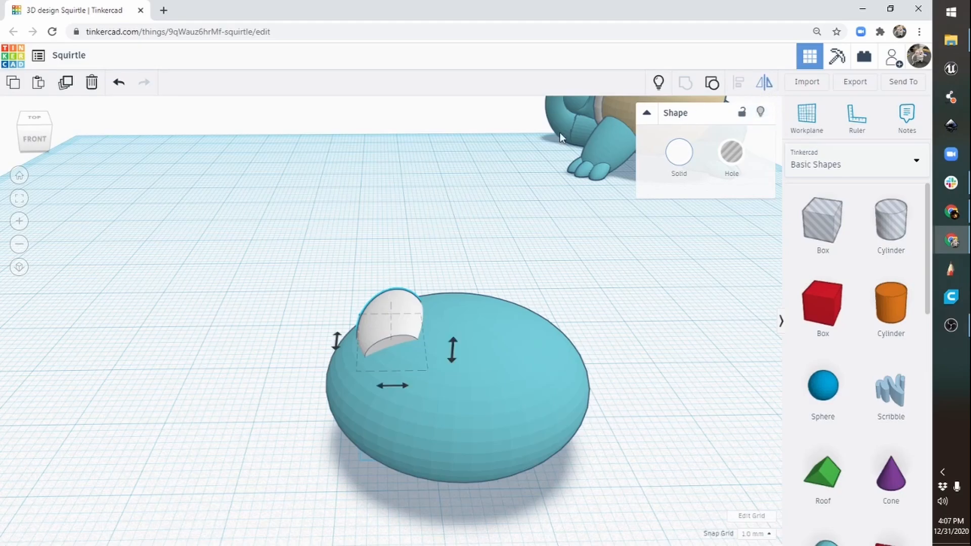
pyautogui.click(390, 386)
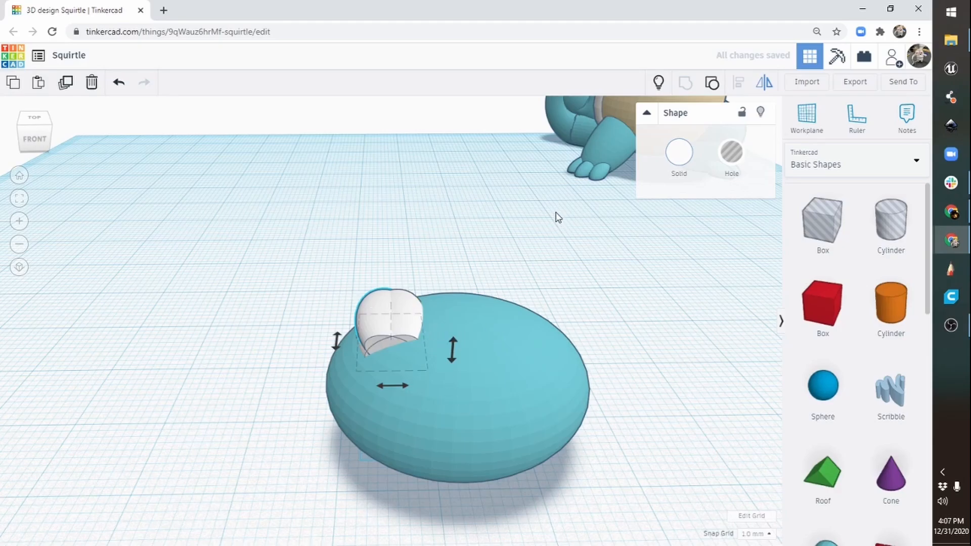
# Step: Move the mirrored eye straight across the head to the matching spot on the opposite side
pyautogui.press('Right')
pyautogui.press('Right')
pyautogui.press('Right')
pyautogui.press('Right')
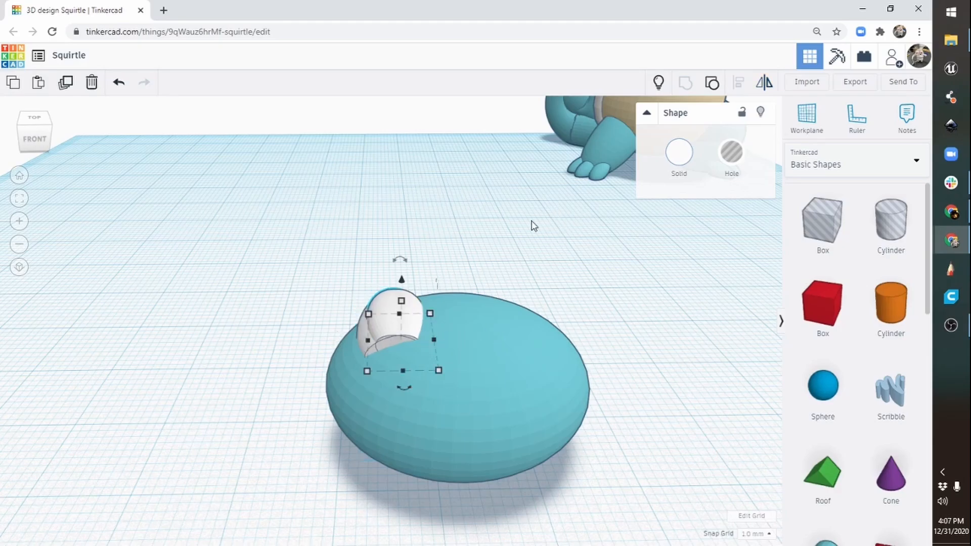
pyautogui.press('Right')
pyautogui.press('Right')
pyautogui.press('Right')
pyautogui.press('Right')
pyautogui.press('Right')
pyautogui.press('Right')
pyautogui.press('Right')
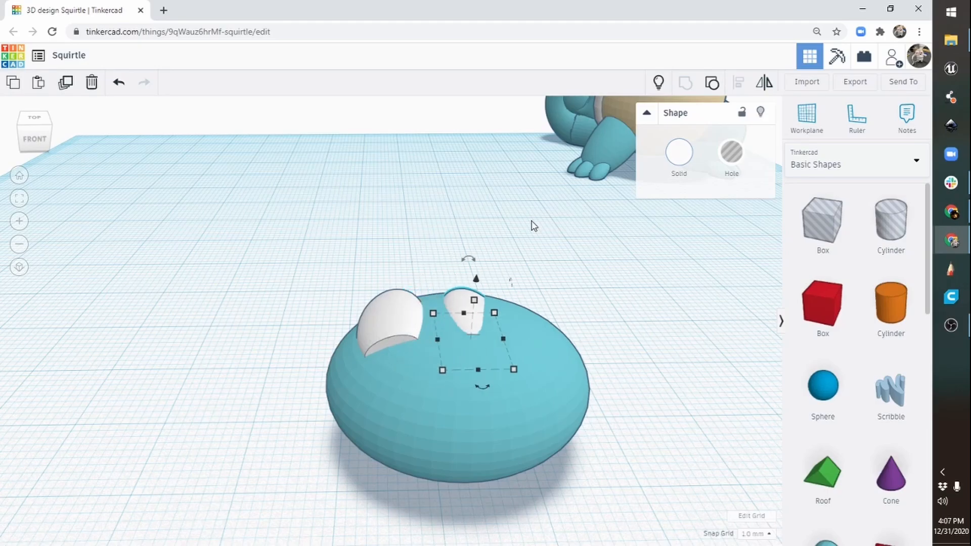
pyautogui.press('Right')
pyautogui.press('Right')
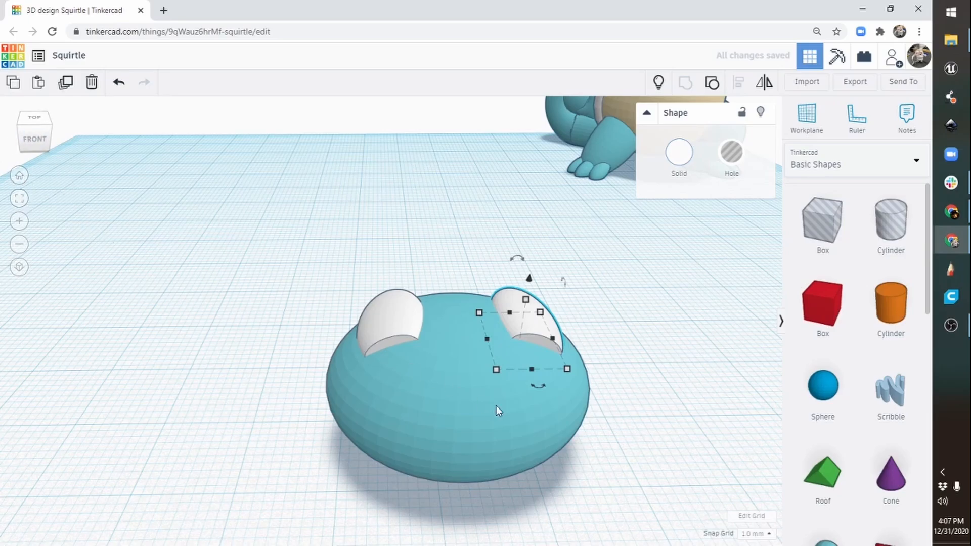
# Step: Place a cylinder beside the head, turn it into a hole and set its Sides to 64
pyautogui.moveTo(524, 398); pyautogui.dragTo(405, 390, button='middle')
pyautogui.moveTo(291, 432); pyautogui.dragTo(326, 402, button='middle')
pyautogui.moveTo(386, 306); pyautogui.dragTo(387, 438, button='right')
pyautogui.moveTo(344, 375); pyautogui.dragTo(349, 412, button='right')
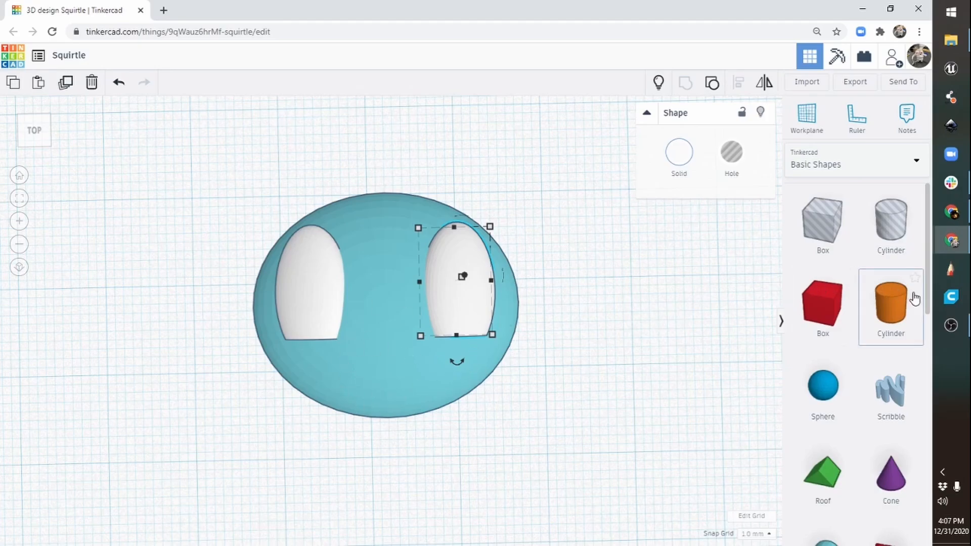
pyautogui.moveTo(880, 304); pyautogui.dragTo(175, 318)
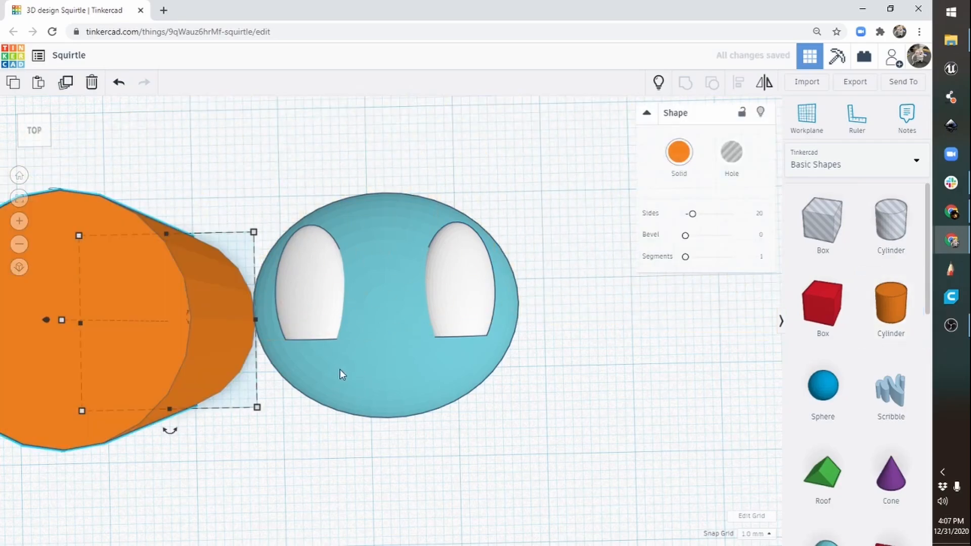
pyautogui.moveTo(340, 369); pyautogui.dragTo(400, 325, button='middle')
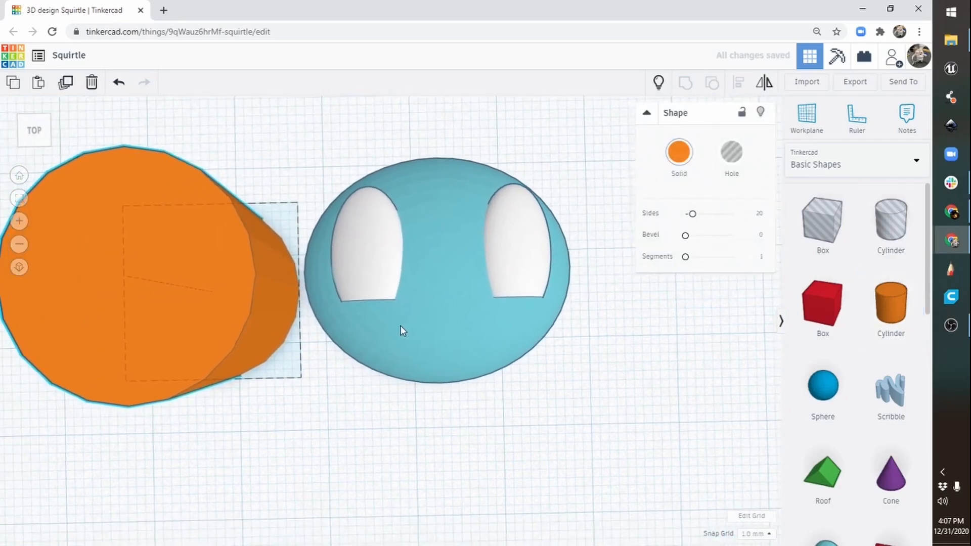
pyautogui.click(681, 154)
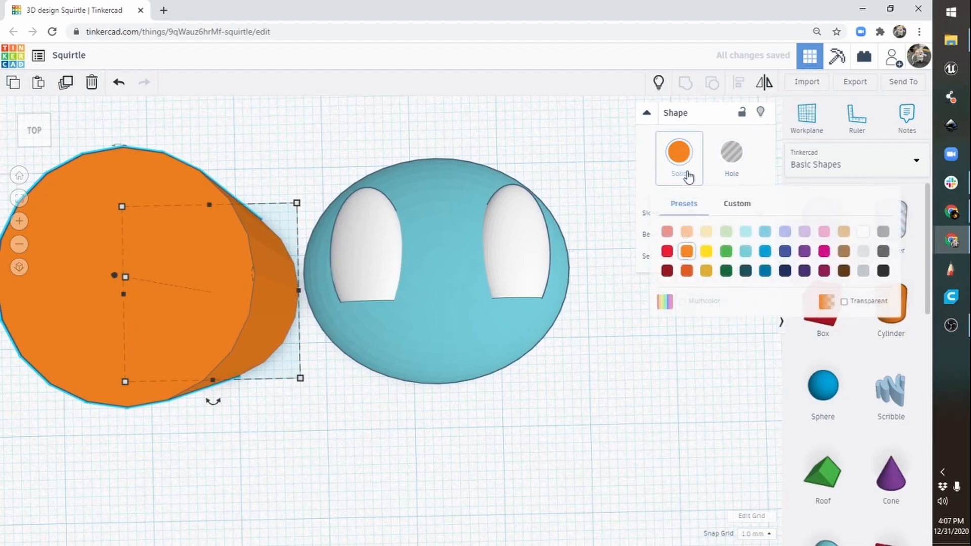
pyautogui.click(732, 160)
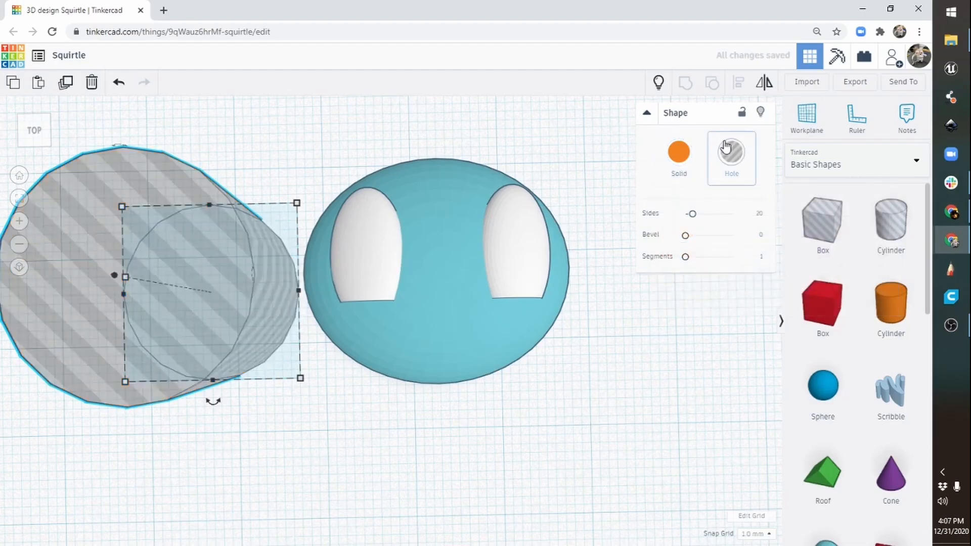
pyautogui.moveTo(692, 214); pyautogui.dragTo(732, 214)
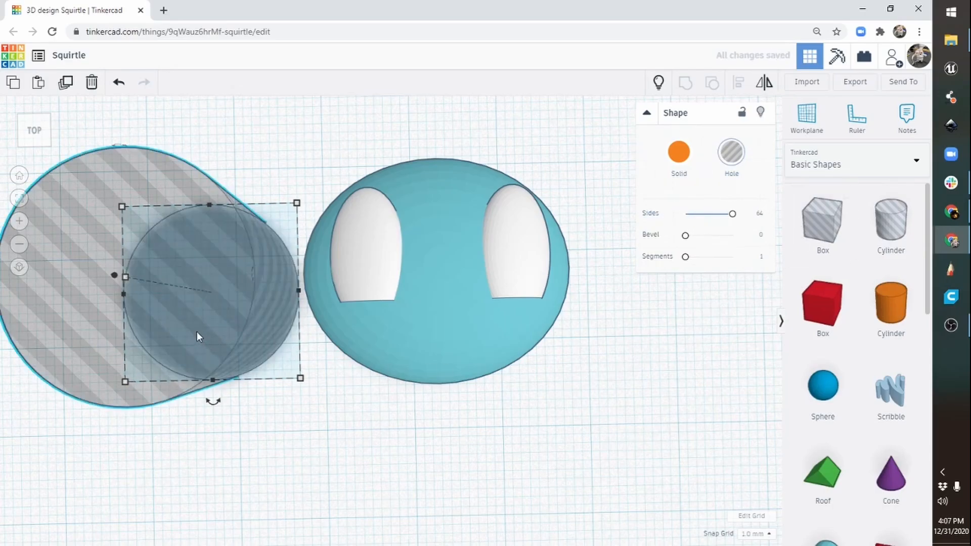
# Step: Move the cylinder hole onto the head and widen it to 23 mm so it spans the face
pyautogui.moveTo(197, 333); pyautogui.dragTo(497, 305)
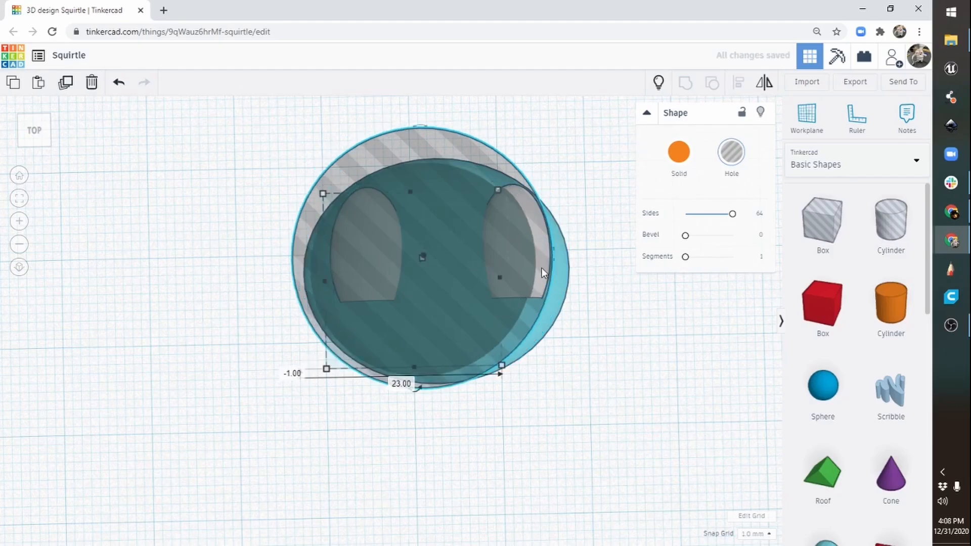
pyautogui.moveTo(577, 404); pyautogui.dragTo(445, 329, button='right')
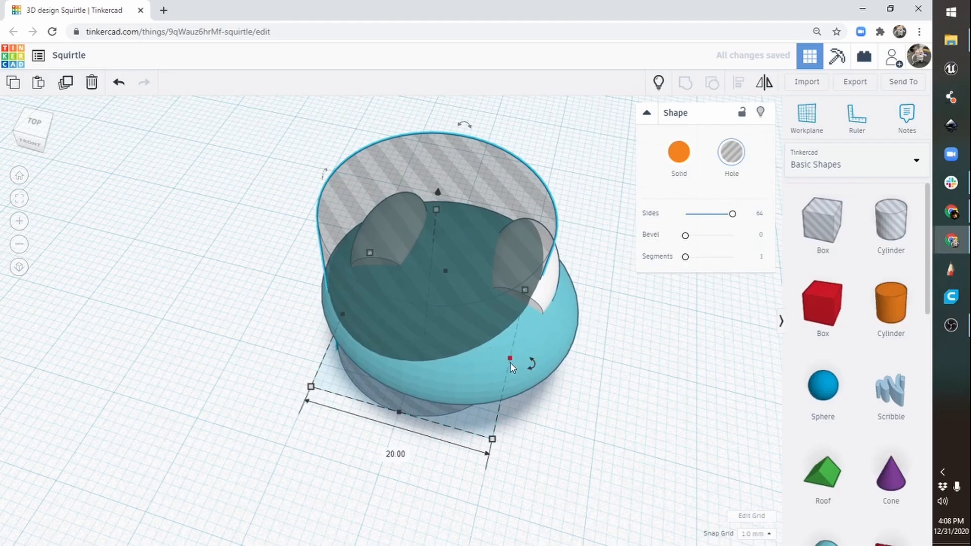
pyautogui.moveTo(511, 358); pyautogui.dragTo(540, 369)
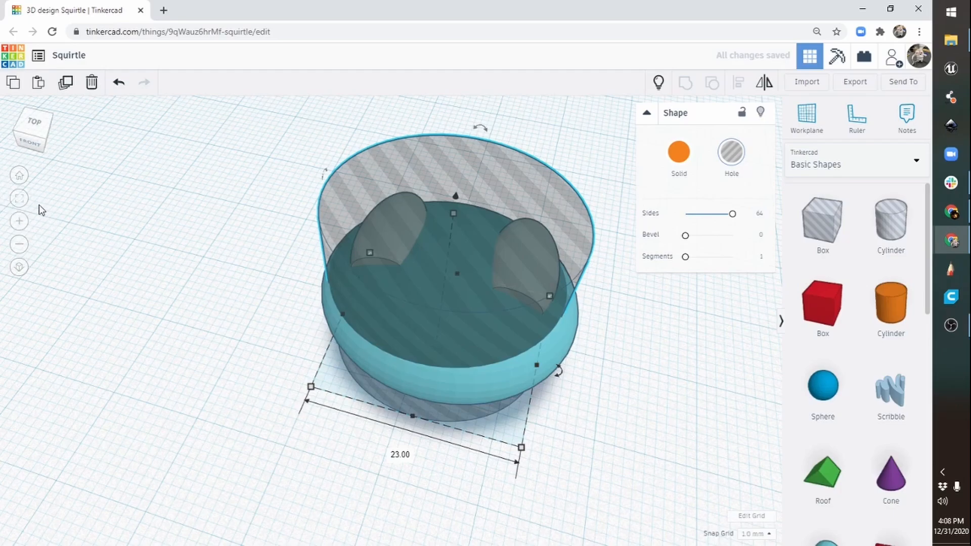
# Step: From a flat orthographic top view, resize the cylinder hole over the face to an oval 24 mm wide and about 16 mm high
pyautogui.moveTo(497, 278); pyautogui.dragTo(538, 377, button='right')
pyautogui.click(34, 130)
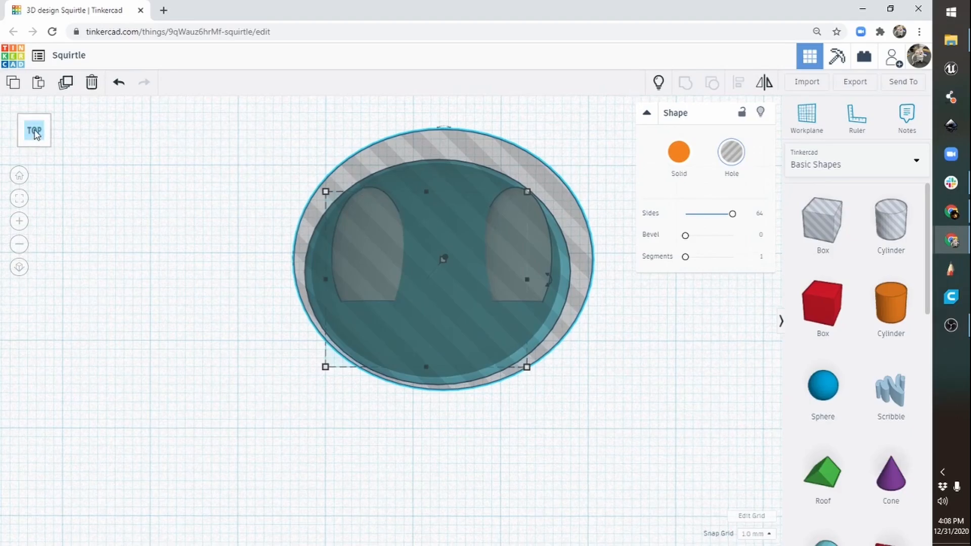
pyautogui.click(20, 268)
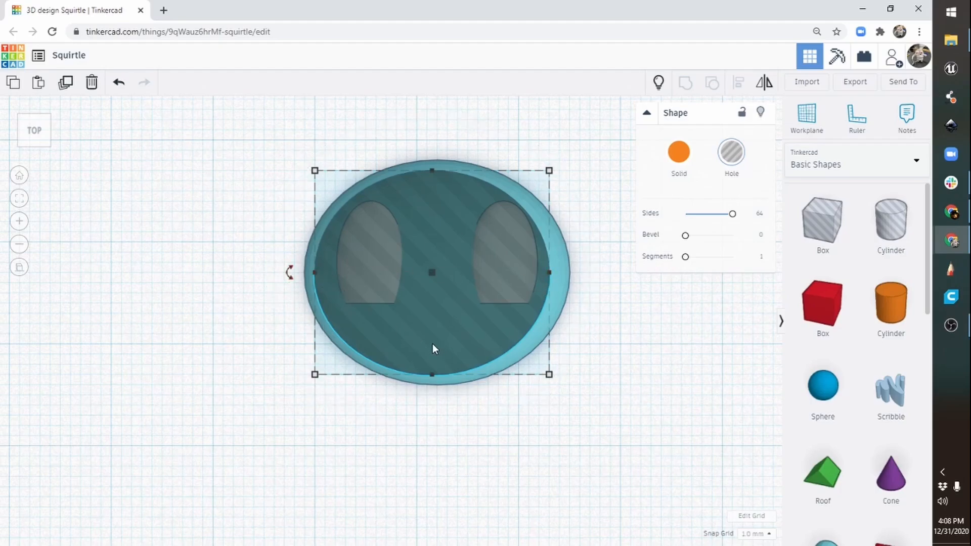
pyautogui.moveTo(432, 344); pyautogui.dragTo(444, 342)
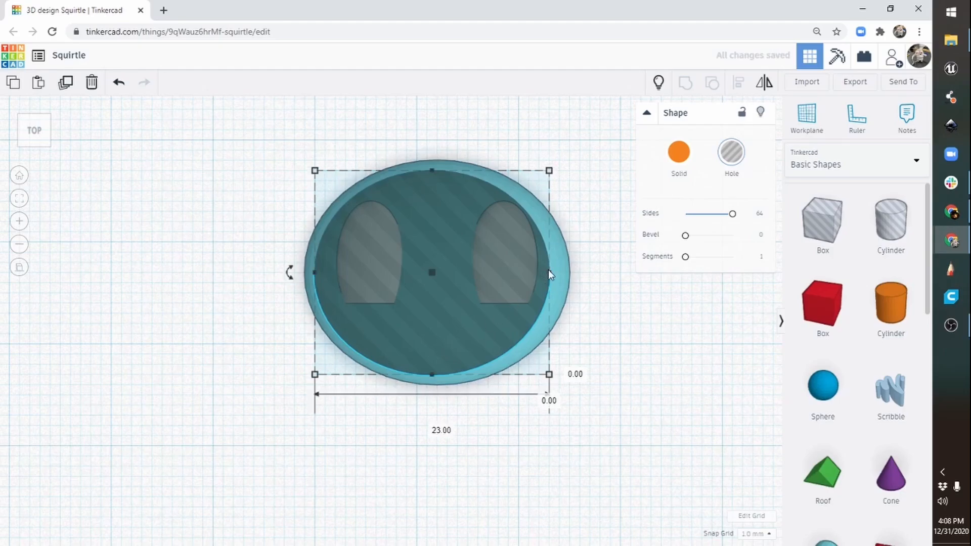
pyautogui.moveTo(549, 271); pyautogui.dragTo(560, 271)
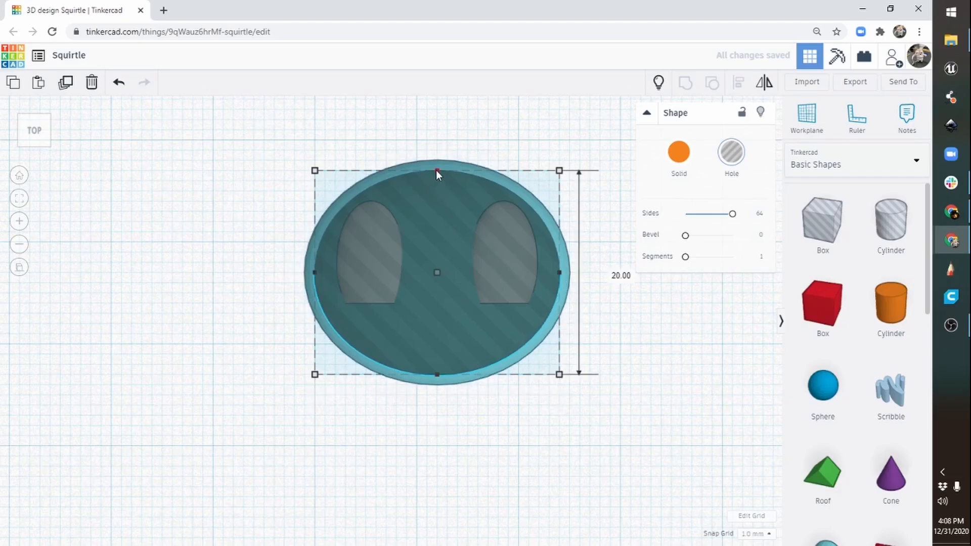
pyautogui.moveTo(436, 171); pyautogui.dragTo(435, 204)
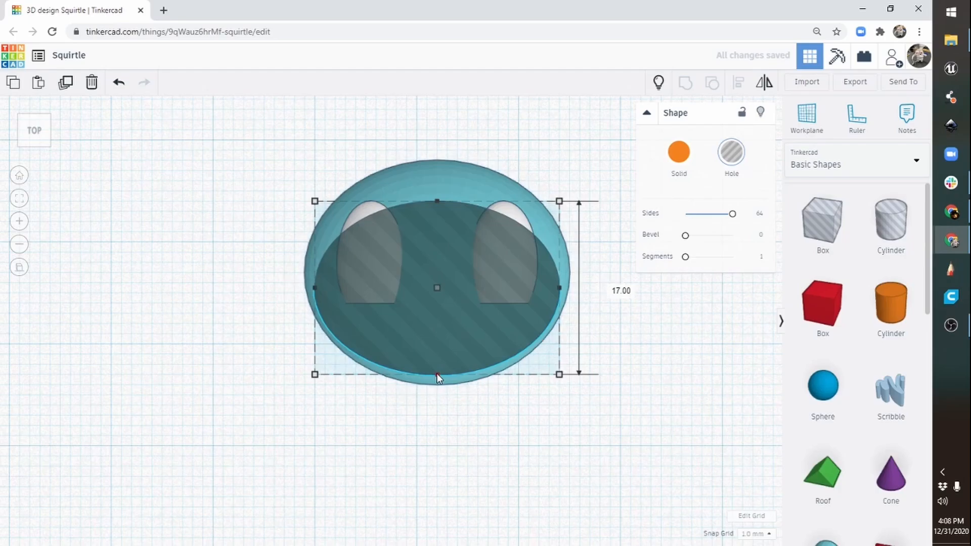
pyautogui.moveTo(436, 373); pyautogui.dragTo(437, 362)
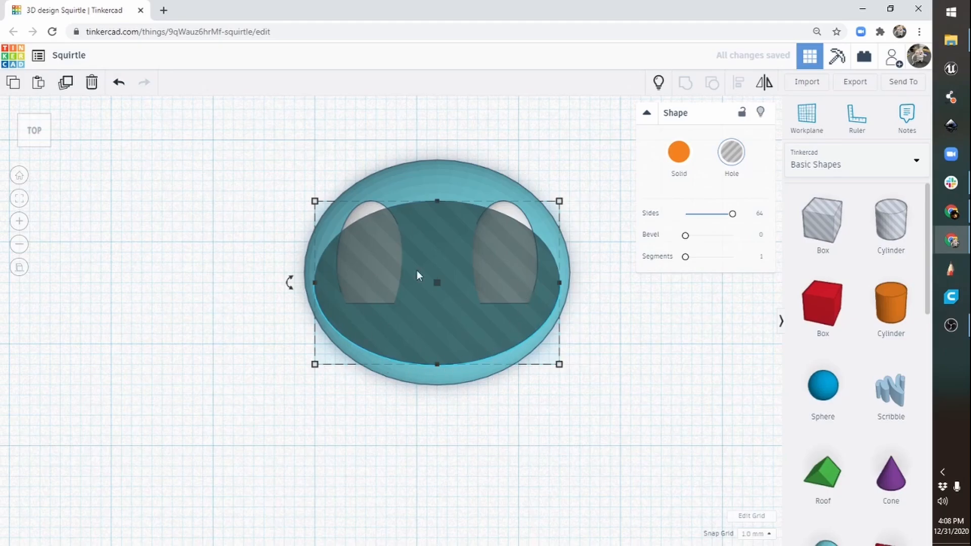
# Step: Move the oval hole 34 mm sideways off the head and turn it into a solid
pyautogui.moveTo(468, 331); pyautogui.dragTo(131, 324)
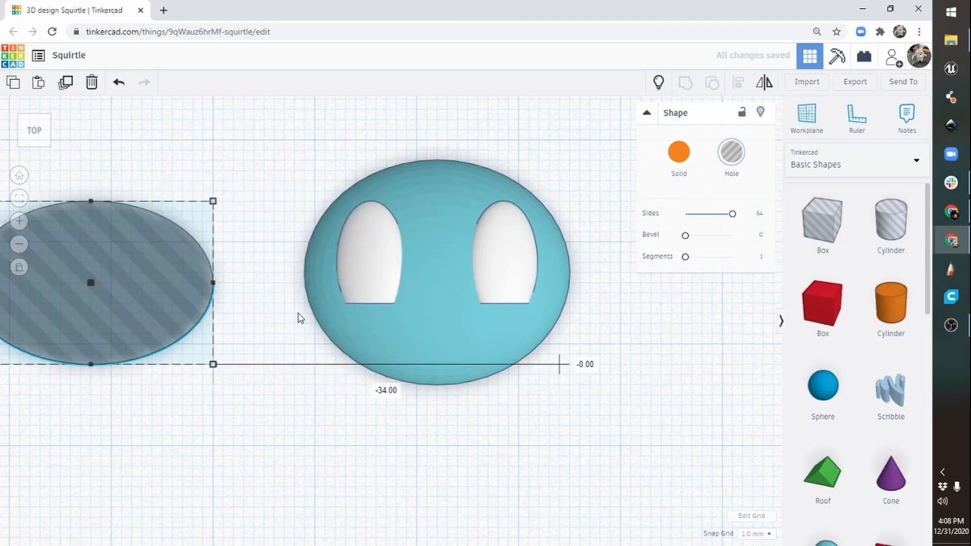
pyautogui.moveTo(297, 301); pyautogui.dragTo(765, 310, button='middle')
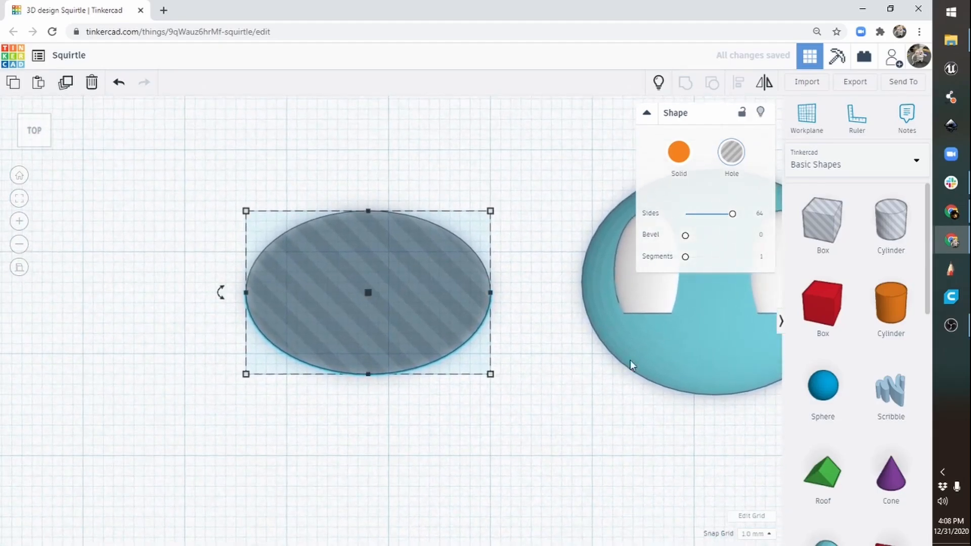
pyautogui.click(682, 152)
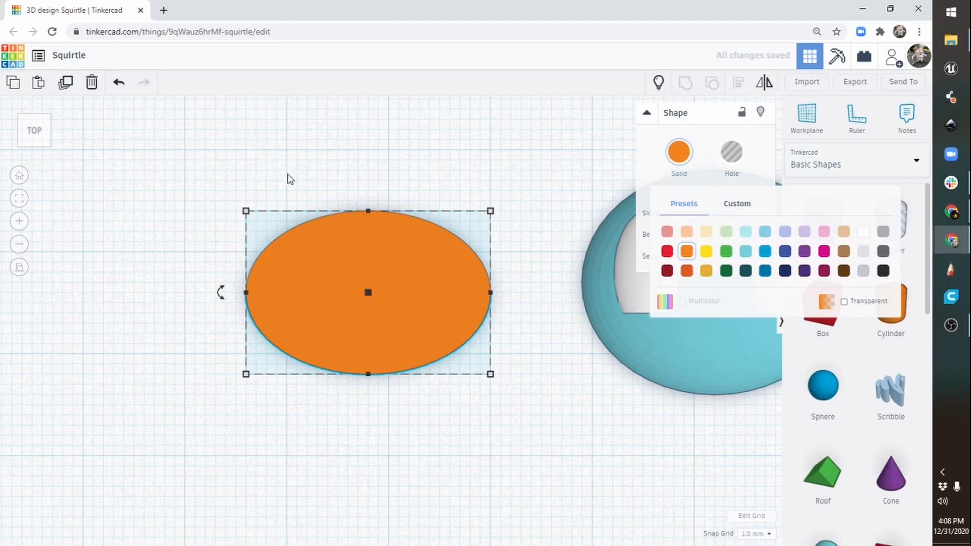
pyautogui.click(318, 265)
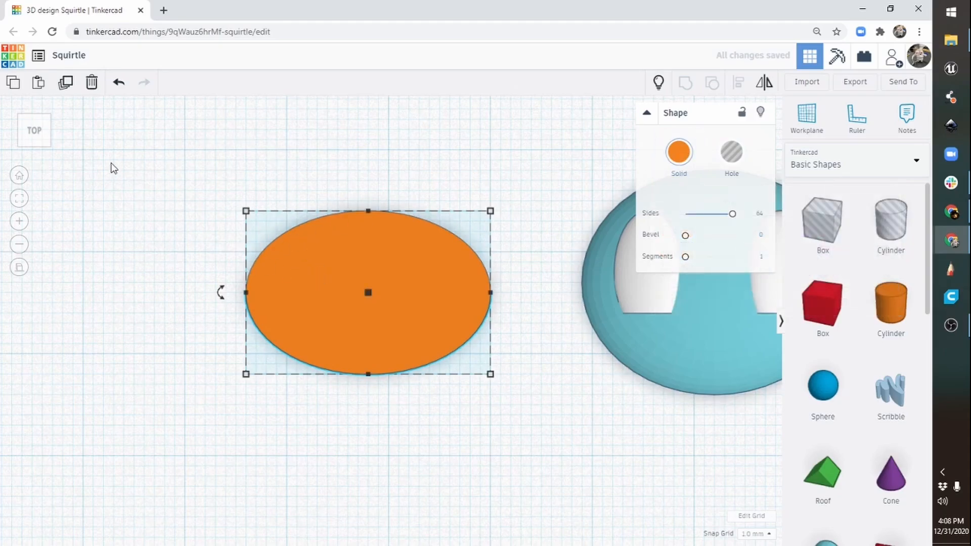
# Step: Duplicate the solid oval, offset the copy 4 mm toward its upper side, and make it a hole widened symmetrically to 36 mm
pyautogui.click(65, 84)
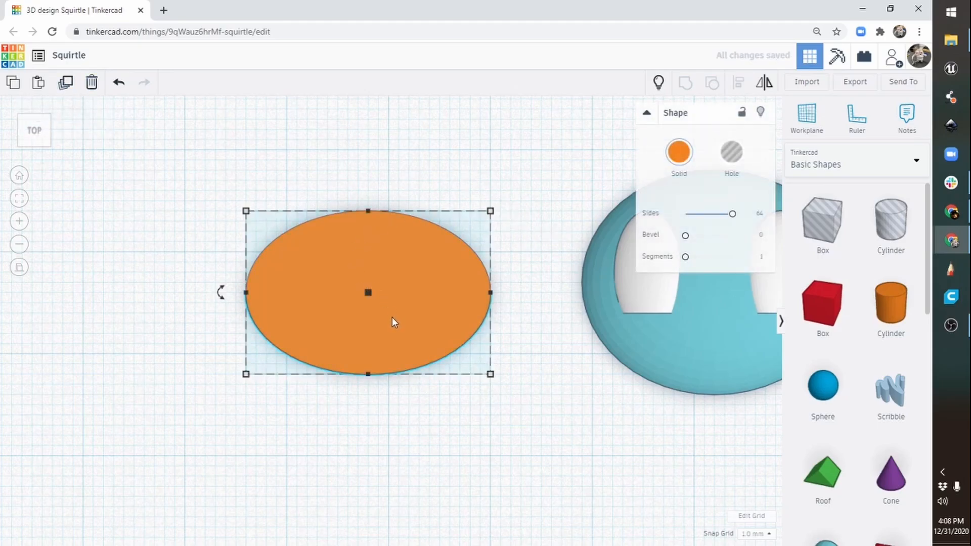
pyautogui.moveTo(393, 317); pyautogui.dragTo(397, 285)
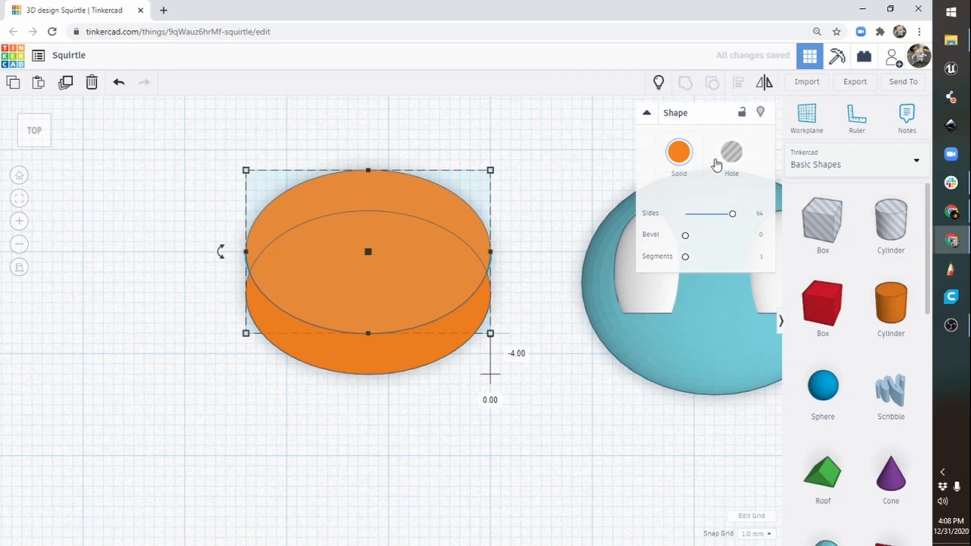
pyautogui.click(732, 153)
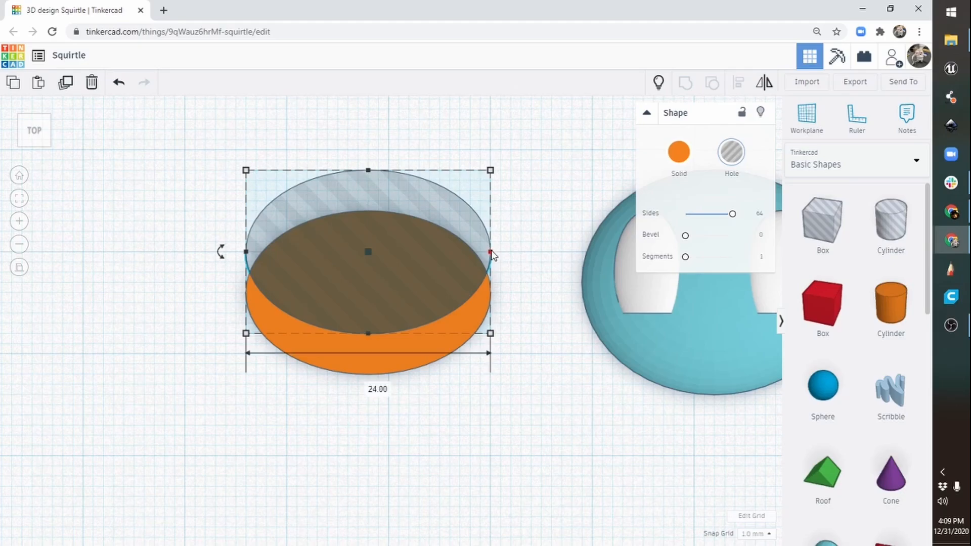
pyautogui.keyDown('alt'); pyautogui.moveTo(490, 252); pyautogui.dragTo(551, 252); pyautogui.keyUp('alt')
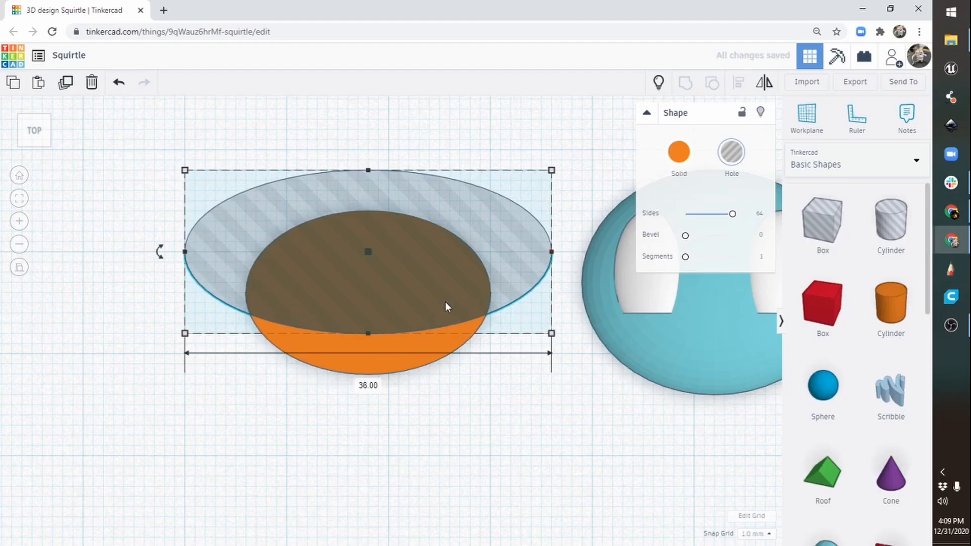
pyautogui.keyDown('alt'); pyautogui.moveTo(367, 334); pyautogui.dragTo(368, 333); pyautogui.keyUp('alt')
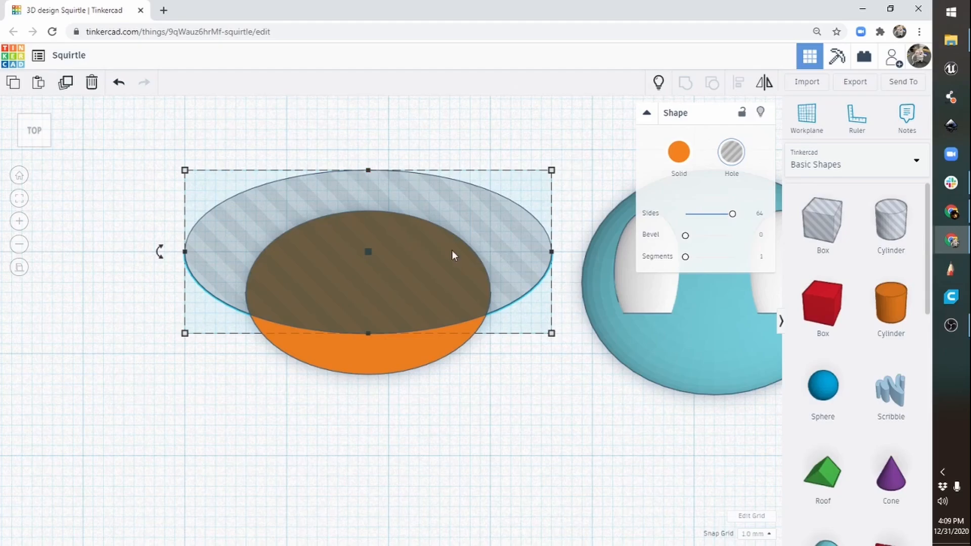
# Step: Set a spare copy of the solid oval aside, and group the original with the wide hole to cut a crescent-shaped mouth
pyautogui.click(312, 461)
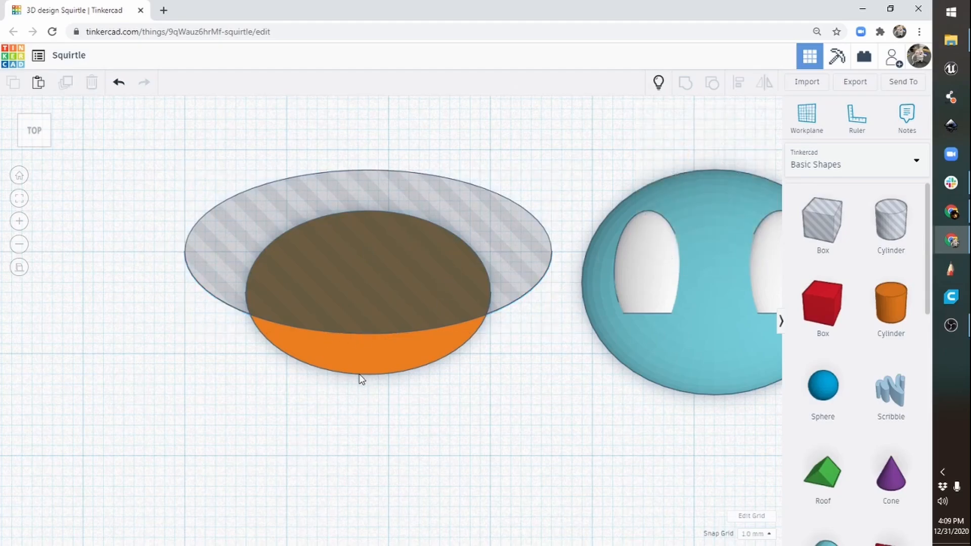
pyautogui.click(375, 370)
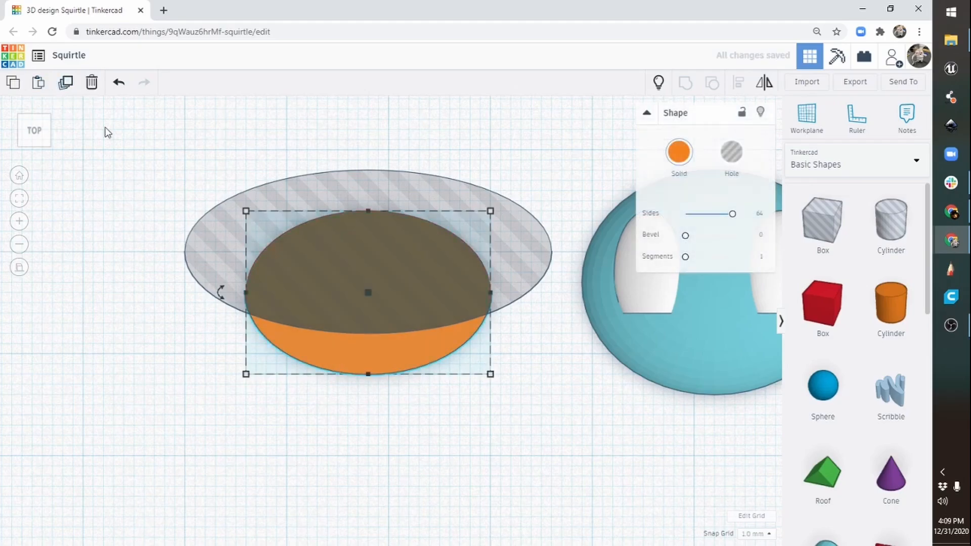
pyautogui.keyDown('alt'); pyautogui.moveTo(350, 357); pyautogui.dragTo(106, 459); pyautogui.keyUp('alt')
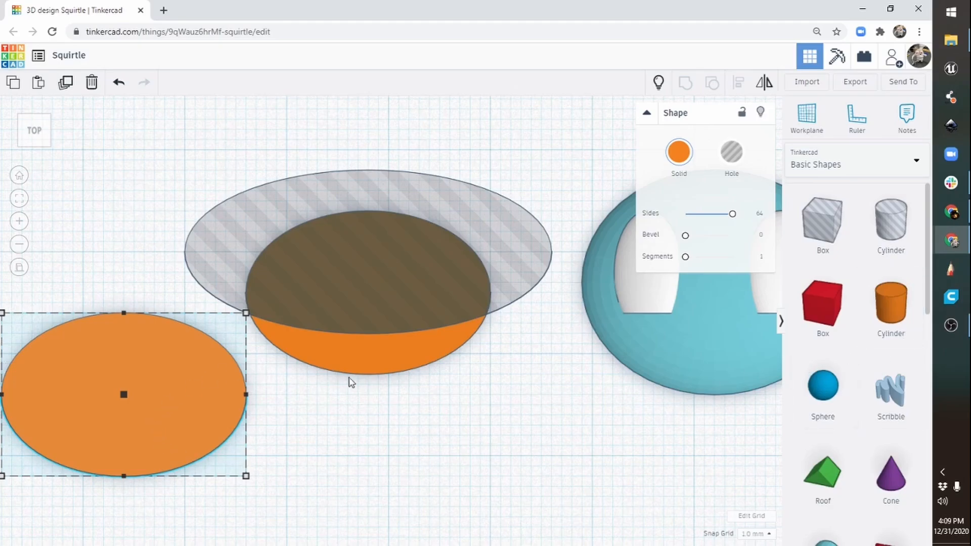
pyautogui.moveTo(431, 120); pyautogui.dragTo(308, 384)
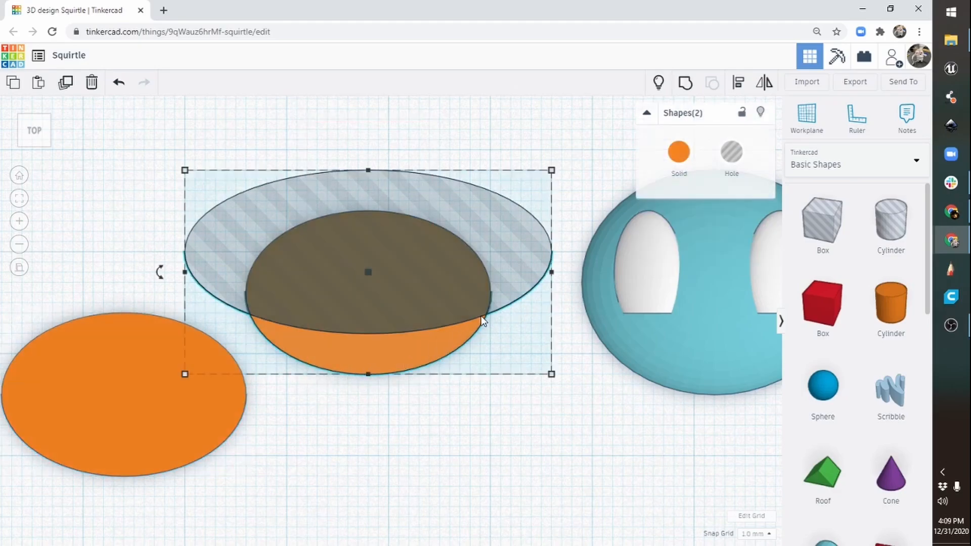
pyautogui.click(687, 85)
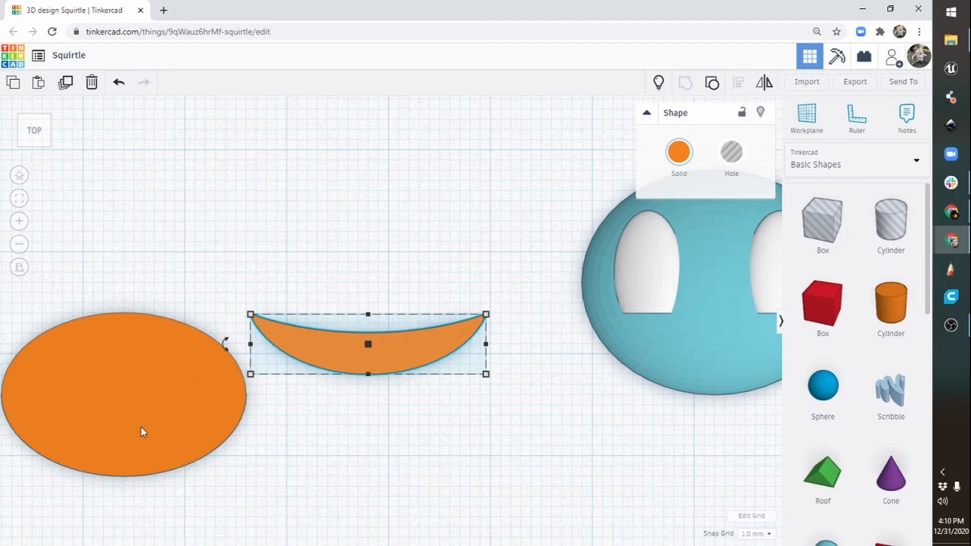
# Step: Shrink the spare oval to 10 by 3 mm and place it over the left half of the crescent's upper edge
pyautogui.moveTo(132, 431); pyautogui.dragTo(317, 435)
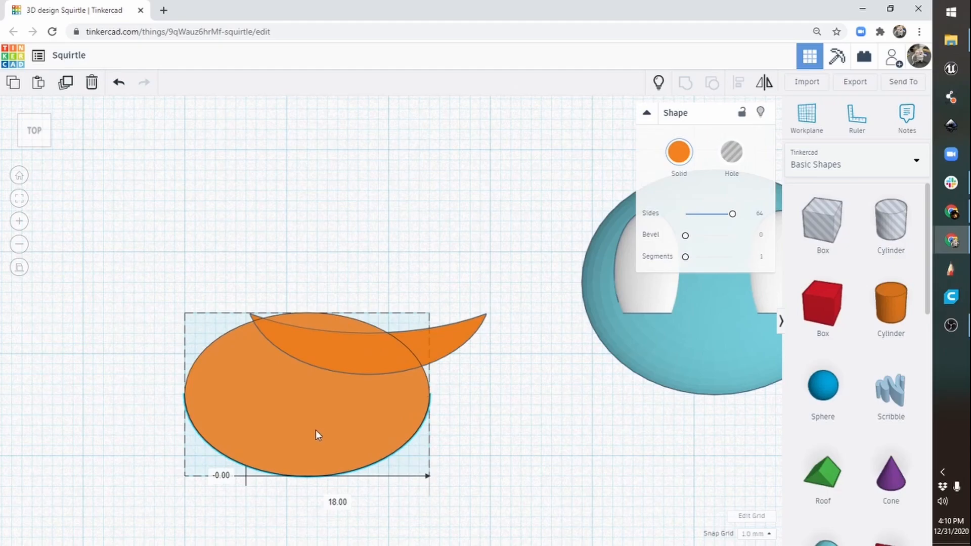
pyautogui.moveTo(186, 474); pyautogui.dragTo(326, 345)
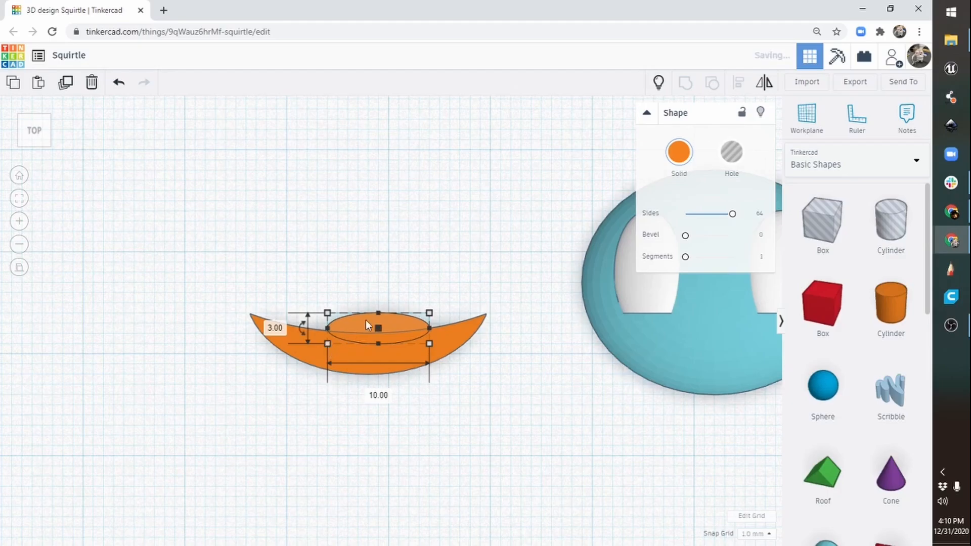
pyautogui.moveTo(394, 324); pyautogui.dragTo(335, 323)
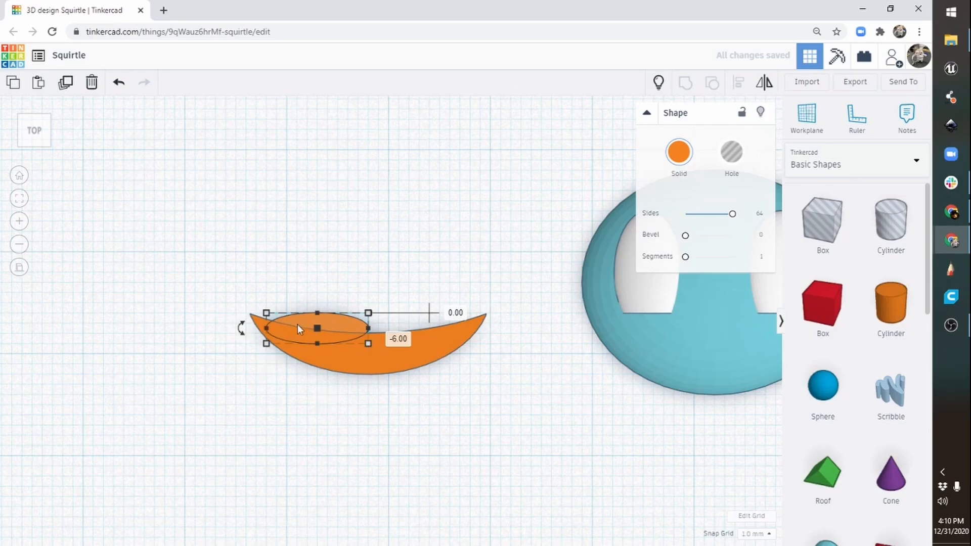
# Step: Rotate the small oval 10° clockwise to follow the crescent's curve and widen it to 10.85 mm
pyautogui.moveTo(243, 331); pyautogui.dragTo(211, 319)
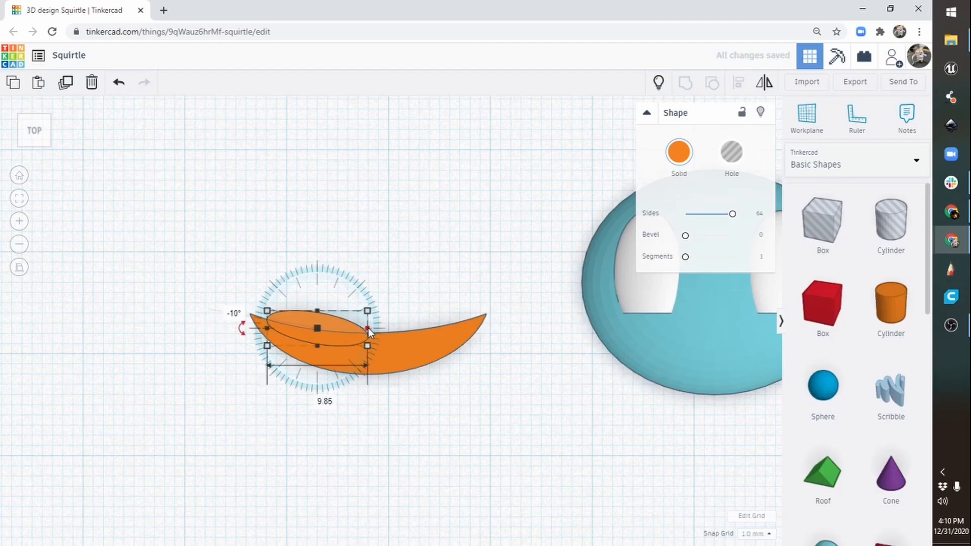
pyautogui.moveTo(326, 322); pyautogui.dragTo(366, 333)
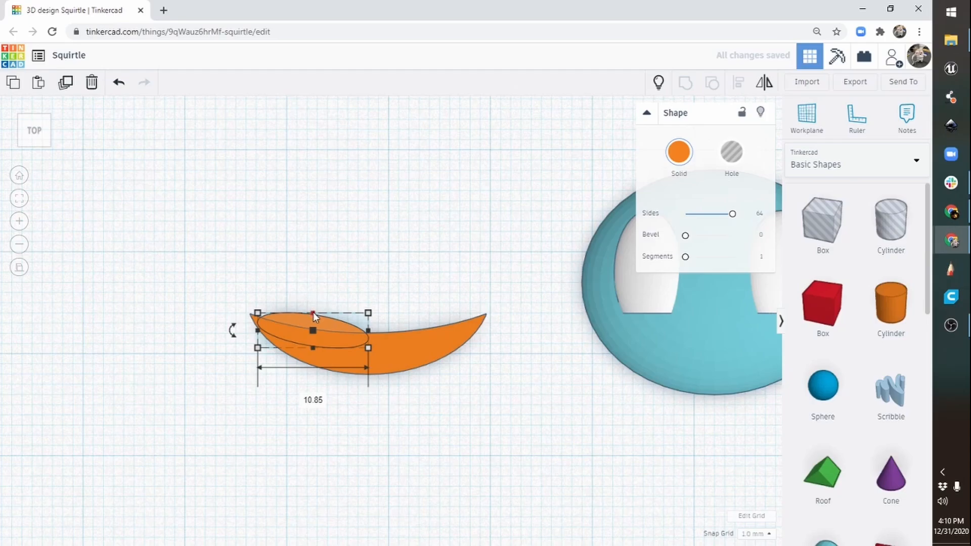
# Step: Duplicate the tilted small oval in place and mirror the copy across its width
pyautogui.click(65, 83)
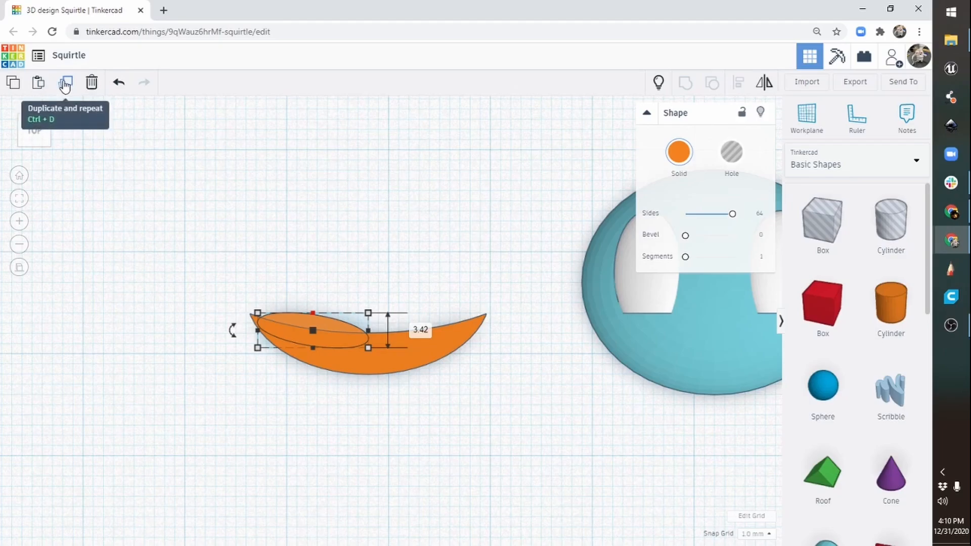
pyautogui.click(766, 86)
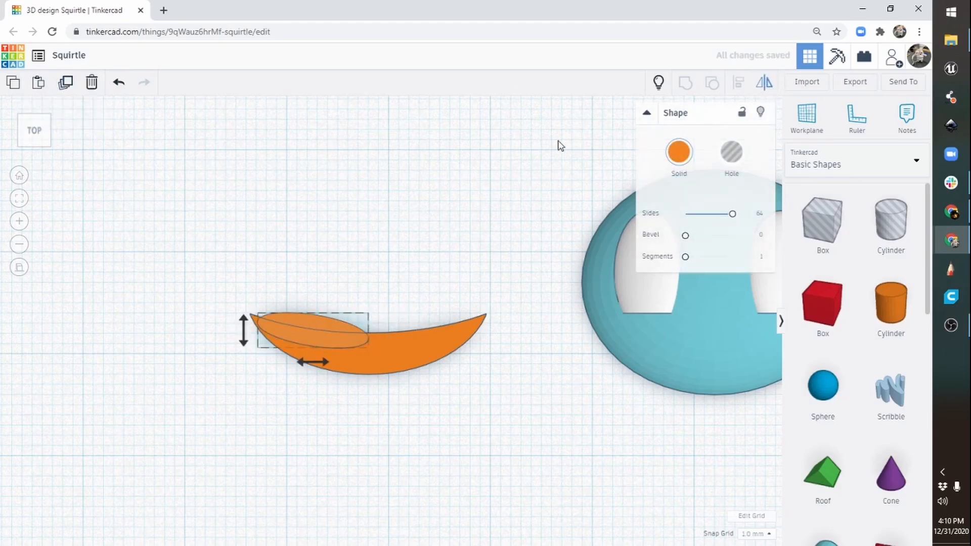
pyautogui.click(315, 363)
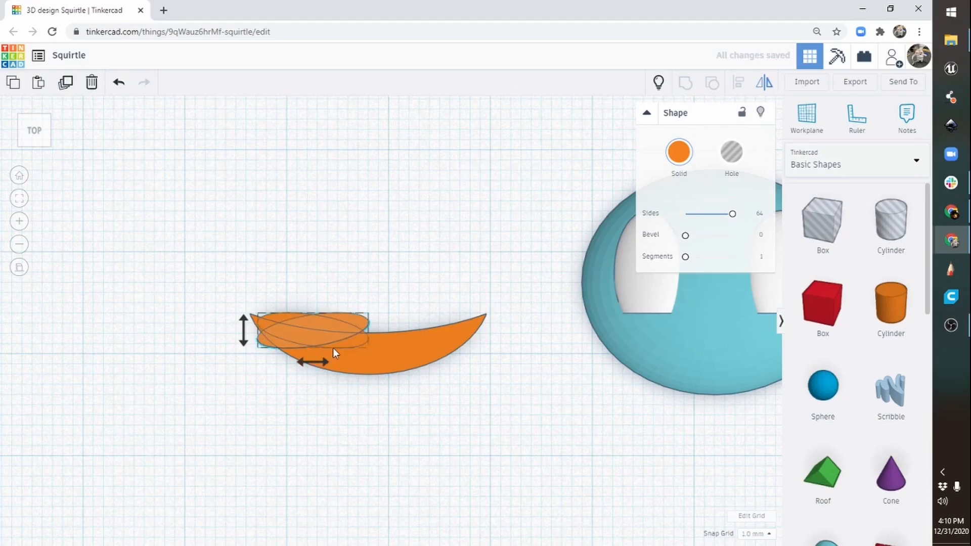
# Step: Shift the mirrored oval 10 mm across to the crescent's right half so the two ovals slightly overlap at the middle
pyautogui.press('Right')
pyautogui.press('Right')
pyautogui.press('Right')
pyautogui.press('Right')
pyautogui.press('Right')
pyautogui.press('Right')
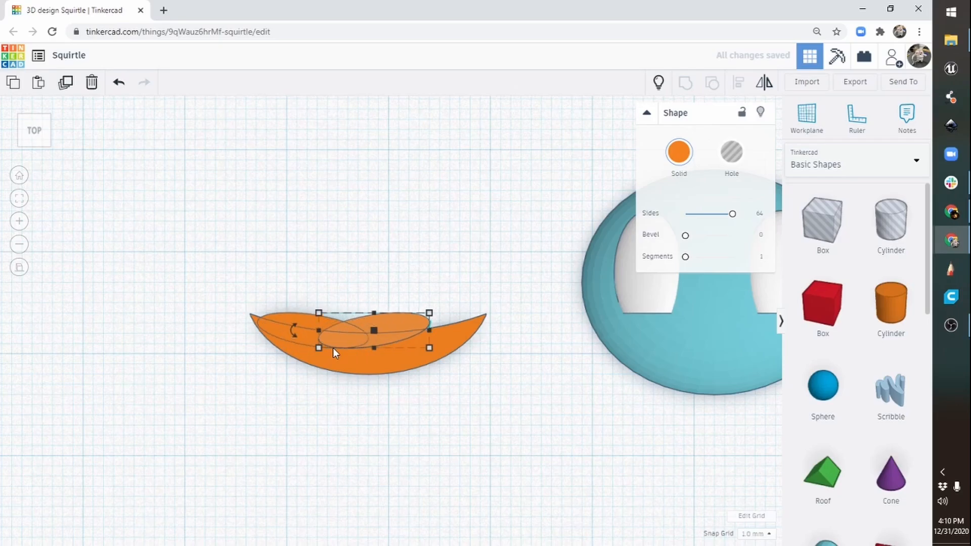
pyautogui.press('Right')
pyautogui.press('Right')
pyautogui.press('Right')
pyautogui.press('Right')
pyautogui.press('Right')
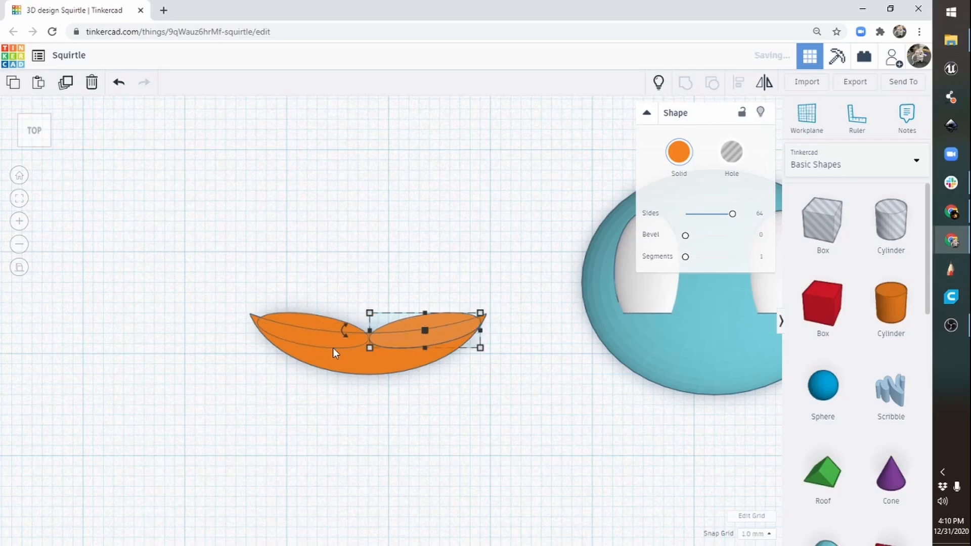
pyautogui.press('Left')
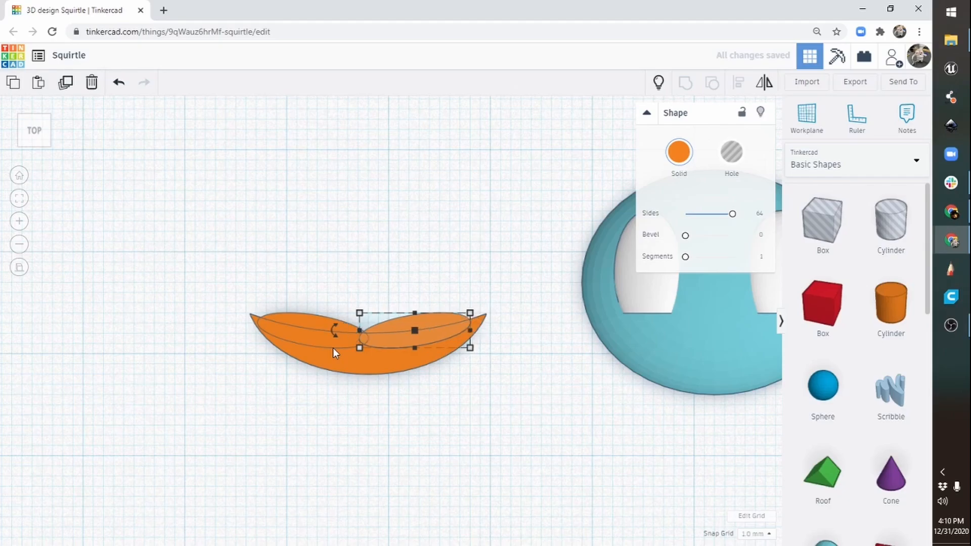
pyautogui.press('Right')
pyautogui.press('Left')
pyautogui.click(375, 265)
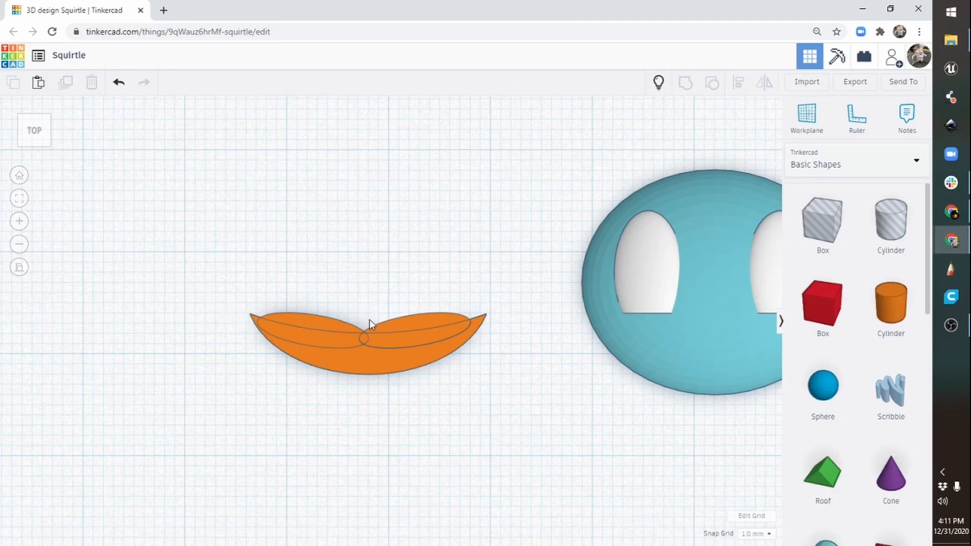
# Step: Group the two overlapping small ovals along the crescent's upper edge into one lip shape
pyautogui.click(413, 317)
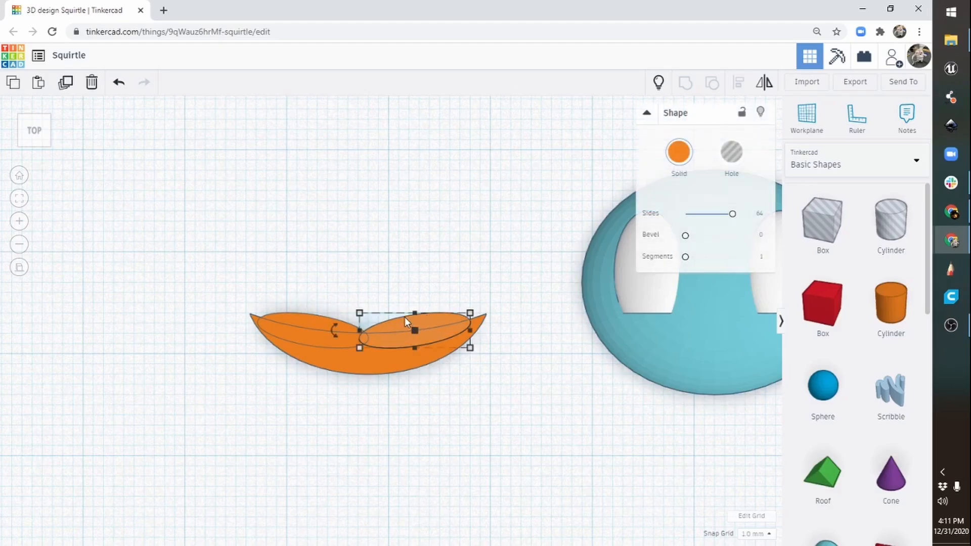
pyautogui.keyDown('shift'); pyautogui.click(311, 322); pyautogui.keyUp('shift')
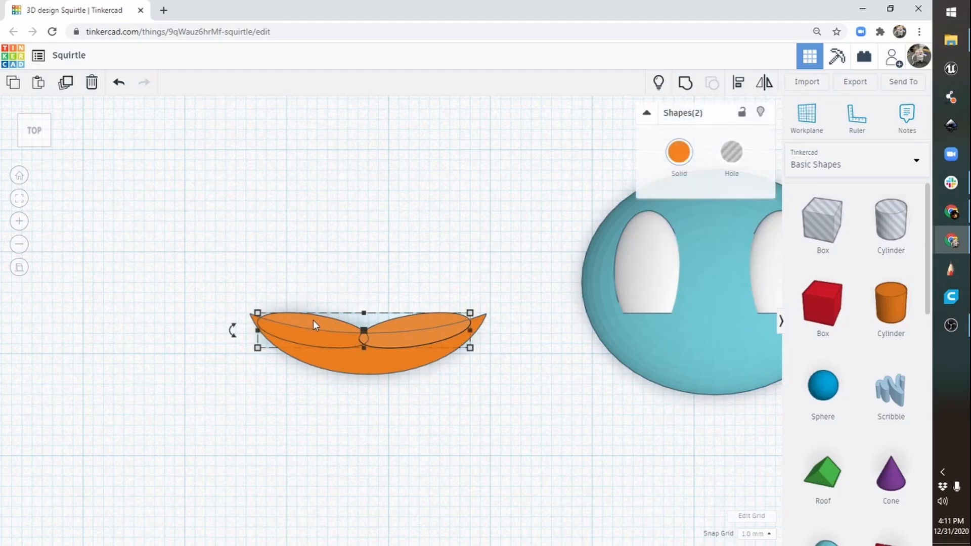
pyautogui.click(686, 83)
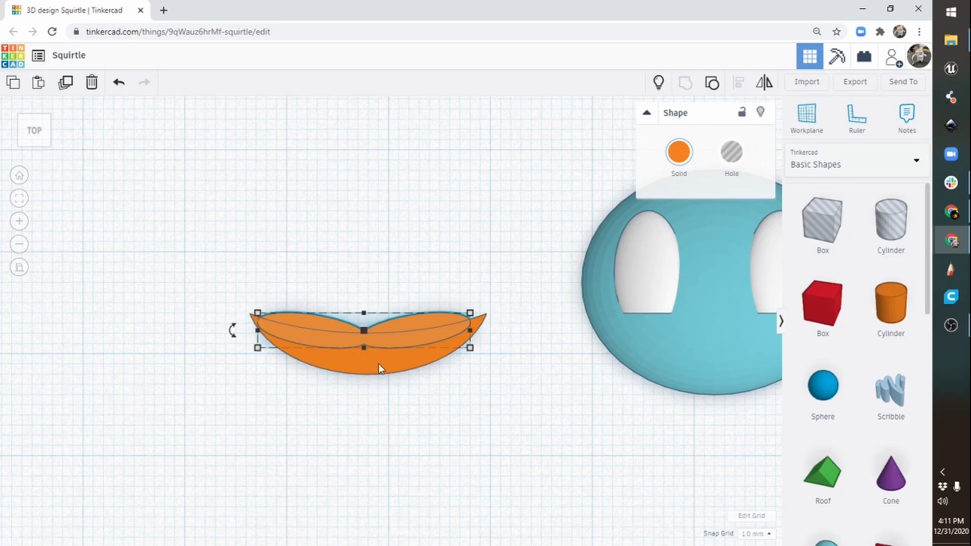
# Step: Align the lip shape and the crescent on their centres across the width
pyautogui.hotkey('ctrl', 'shift', 'g')
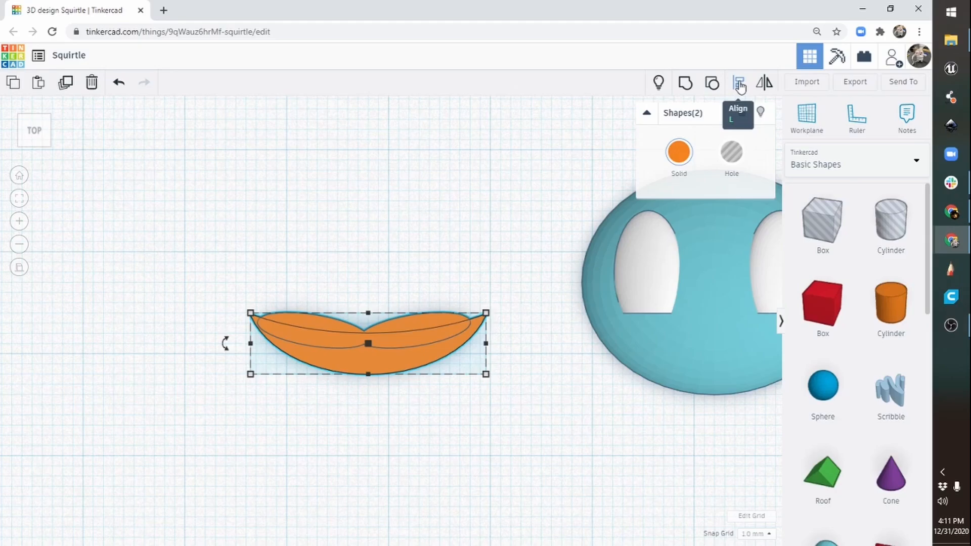
pyautogui.click(739, 86)
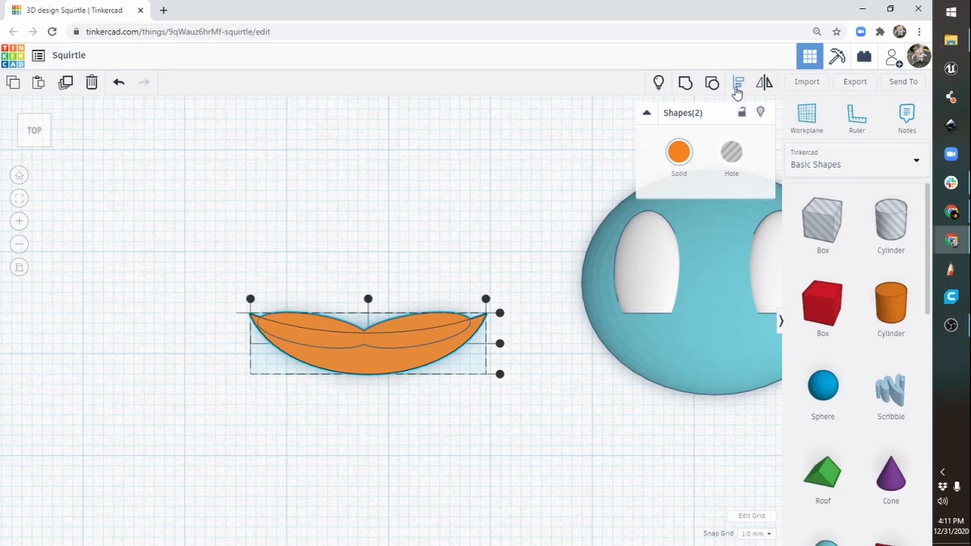
pyautogui.click(368, 299)
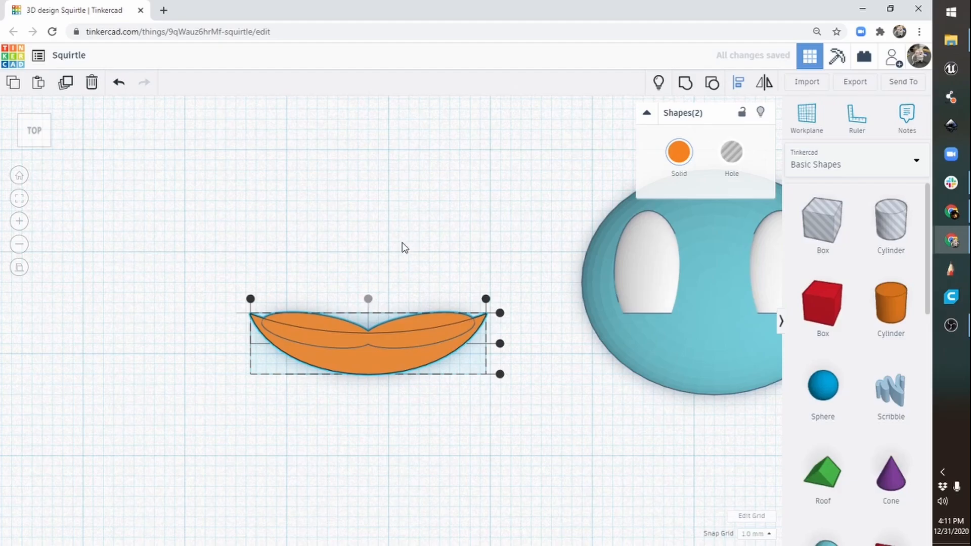
pyautogui.click(485, 434)
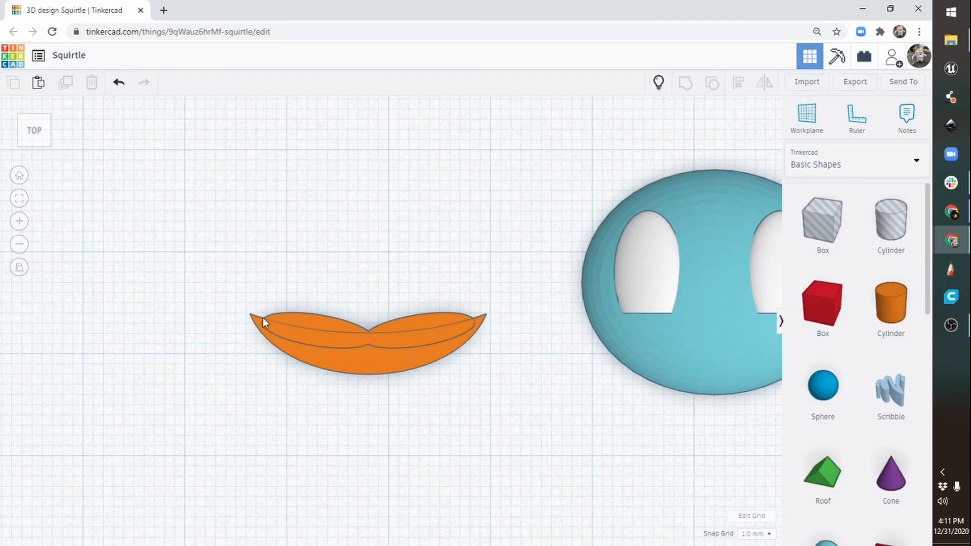
# Step: Turn the snap grid off and shrink the lip shape to 2.94 mm deep by lowering its upper edge
pyautogui.click(320, 319)
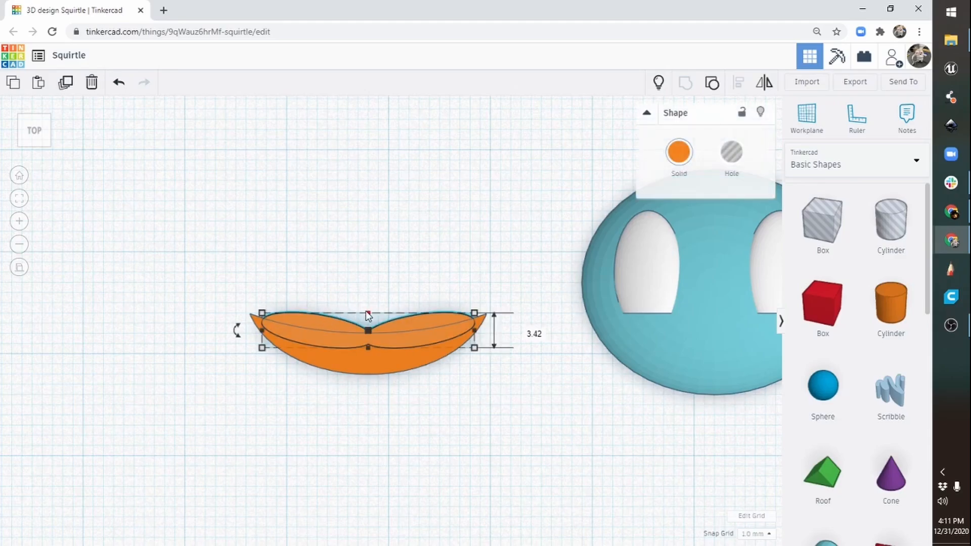
pyautogui.moveTo(368, 312)
pyautogui.mouseDown()
pyautogui.moveTo(369, 322)
pyautogui.moveTo(368, 313)
pyautogui.mouseUp()
pyautogui.click(759, 533)
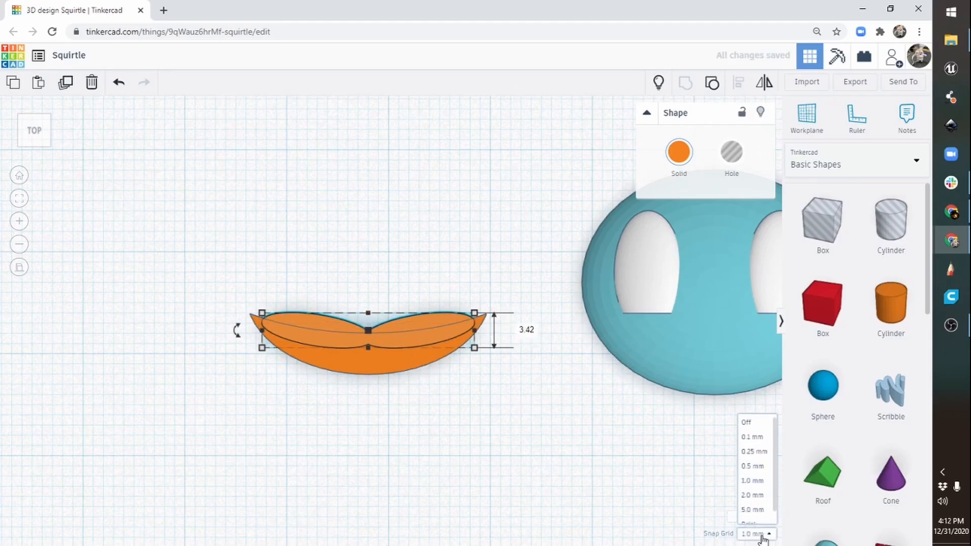
pyautogui.click(750, 424)
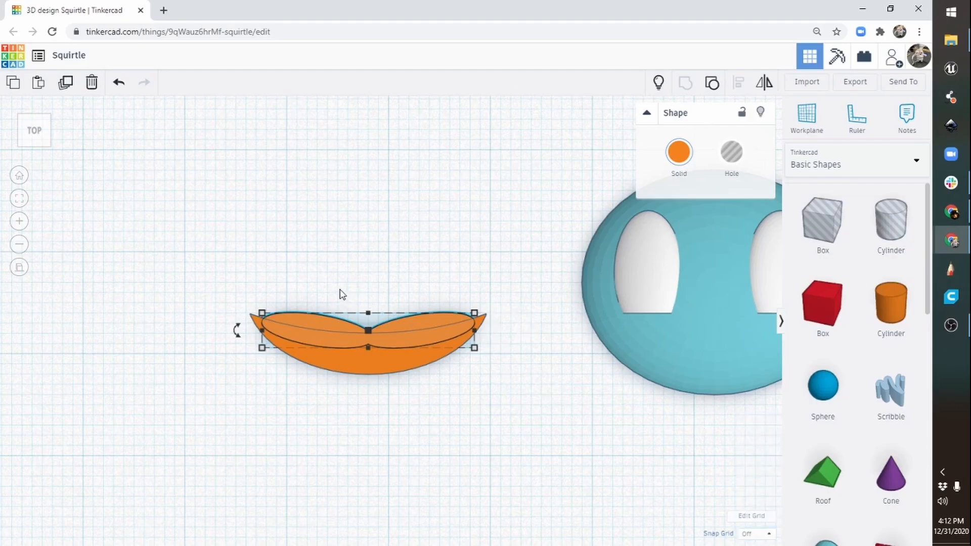
pyautogui.moveTo(369, 315)
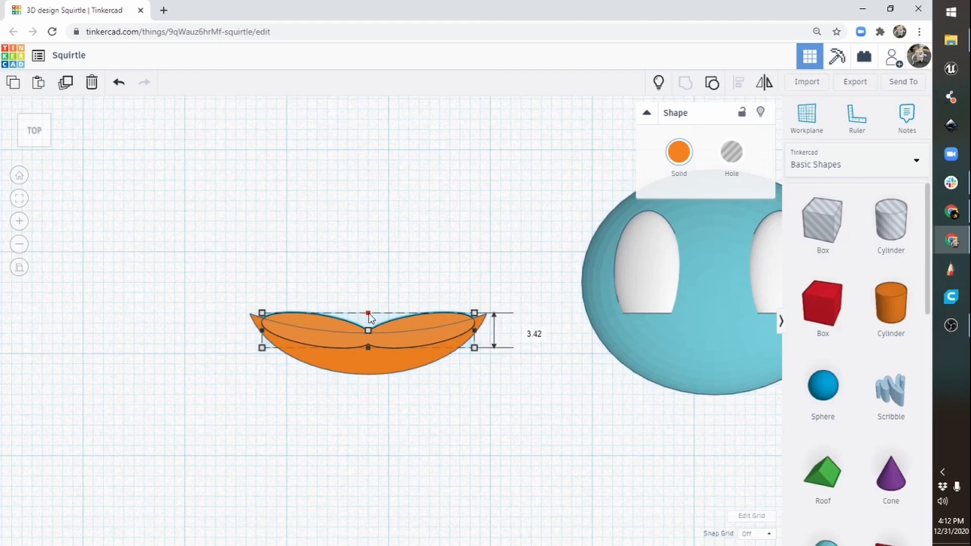
pyautogui.moveTo(368, 314); pyautogui.dragTo(369, 319)
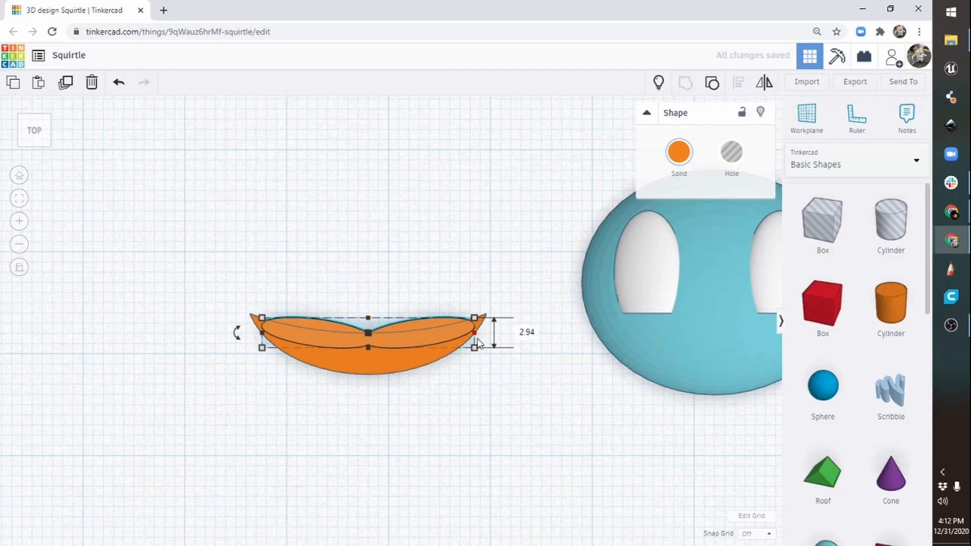
pyautogui.click(467, 423)
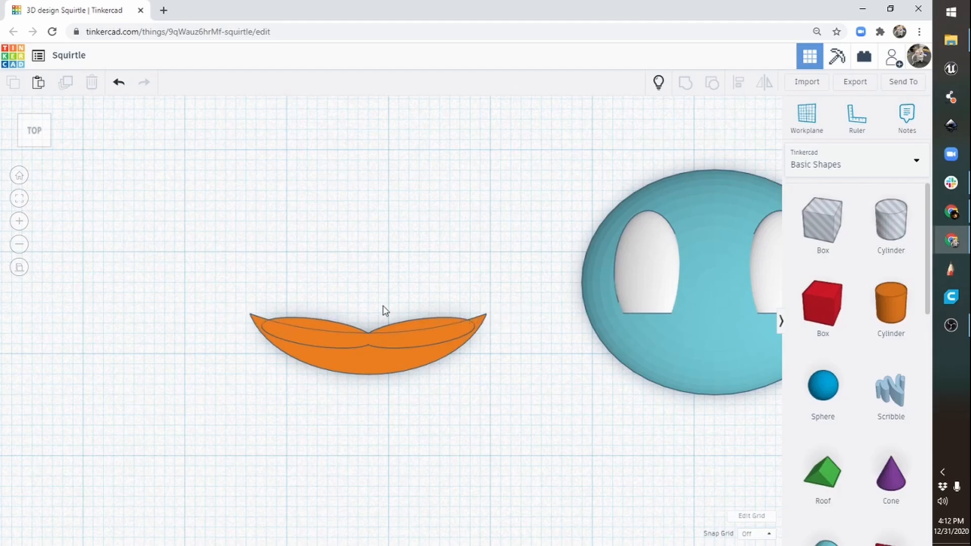
# Step: Group the lip shape with the crescent and turn the combined mouth into a hole
pyautogui.moveTo(181, 243); pyautogui.dragTo(553, 453)
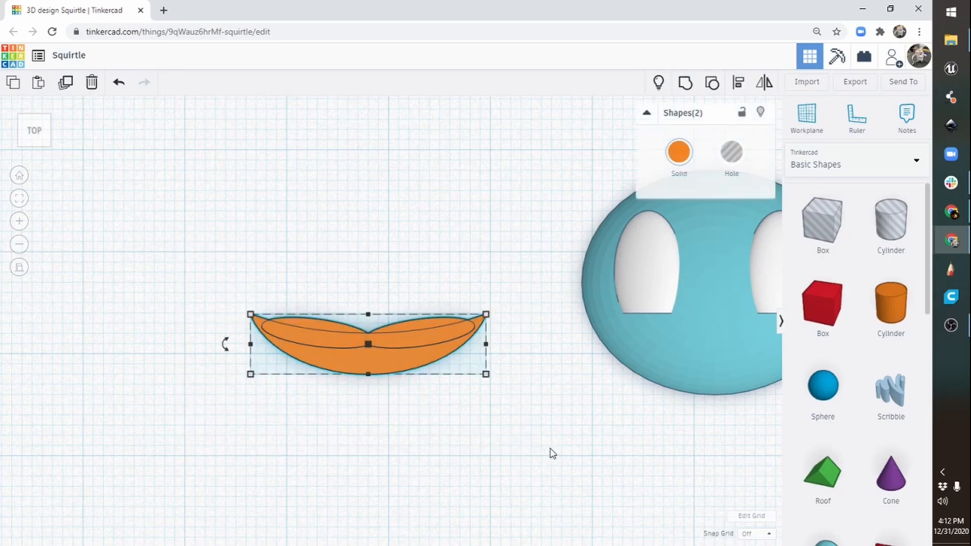
pyautogui.click(685, 84)
pyautogui.click(733, 158)
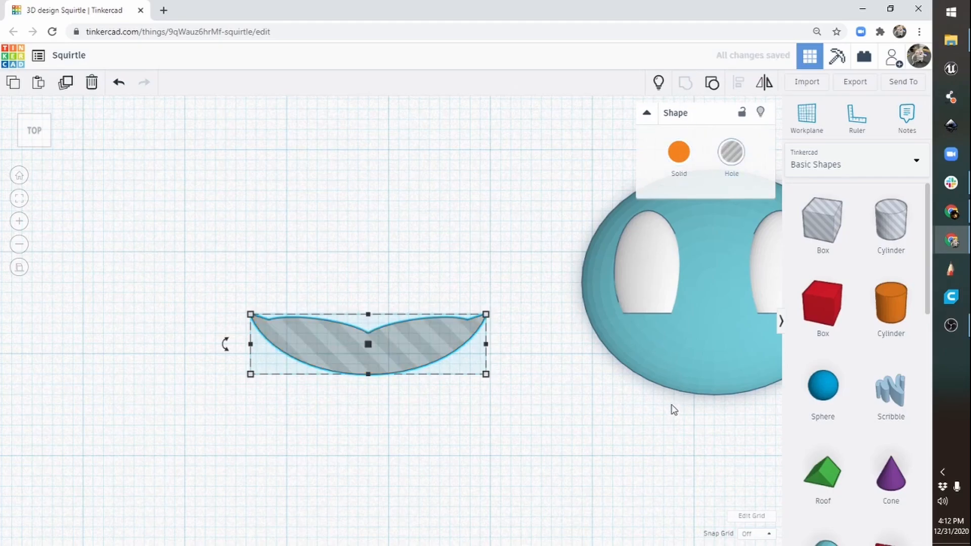
# Step: With the snap grid back at 1.0 mm, place the mouth hole on the head just below the eyes and narrow it slightly to fit
pyautogui.click(763, 536)
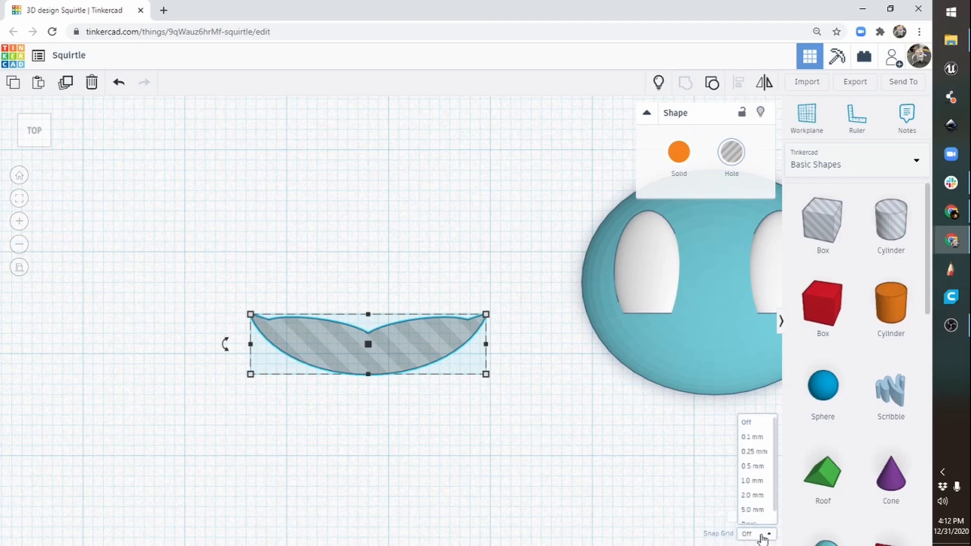
pyautogui.click(752, 517)
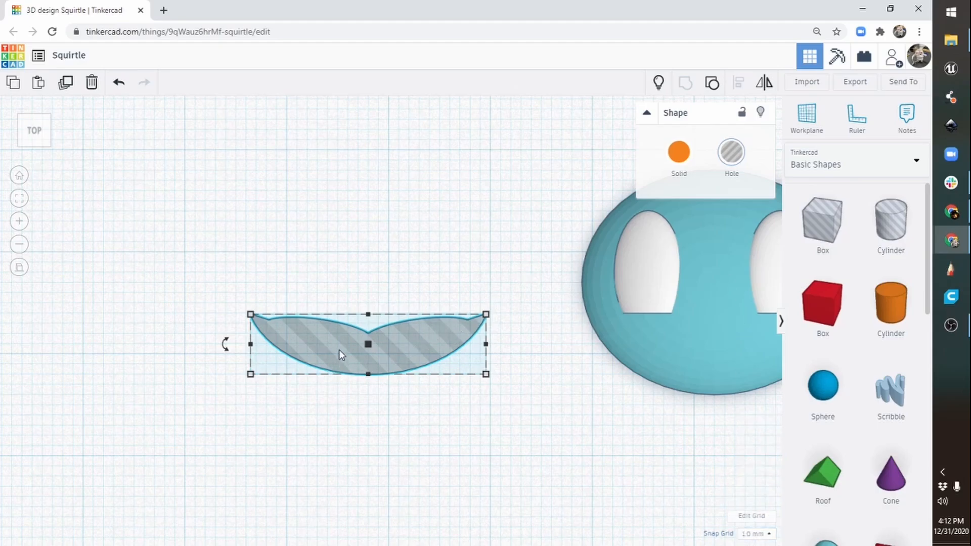
pyautogui.moveTo(336, 356); pyautogui.dragTo(686, 365)
pyautogui.moveTo(723, 269); pyautogui.dragTo(285, 288, button='middle')
pyautogui.moveTo(496, 388); pyautogui.dragTo(494, 381)
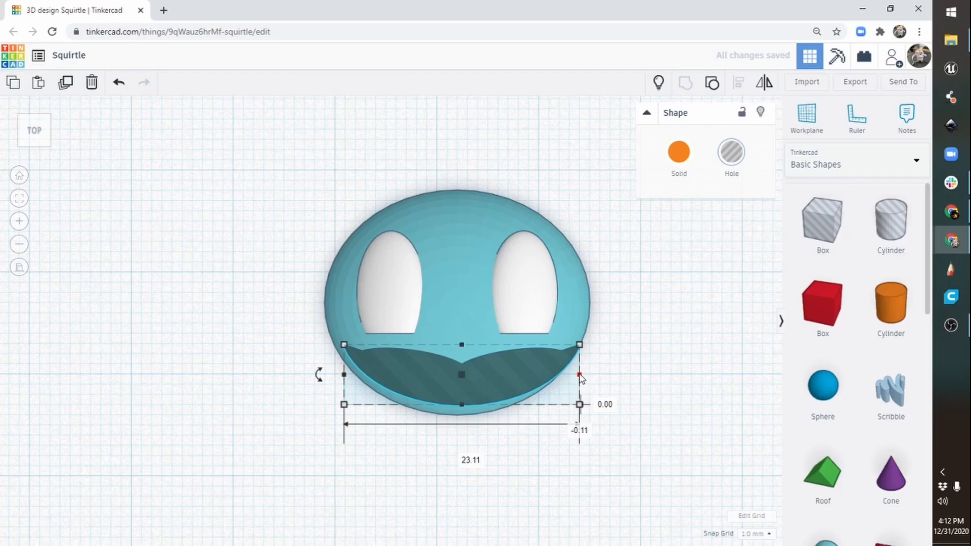
pyautogui.moveTo(580, 376); pyautogui.dragTo(569, 376)
pyautogui.moveTo(496, 386); pyautogui.dragTo(498, 377)
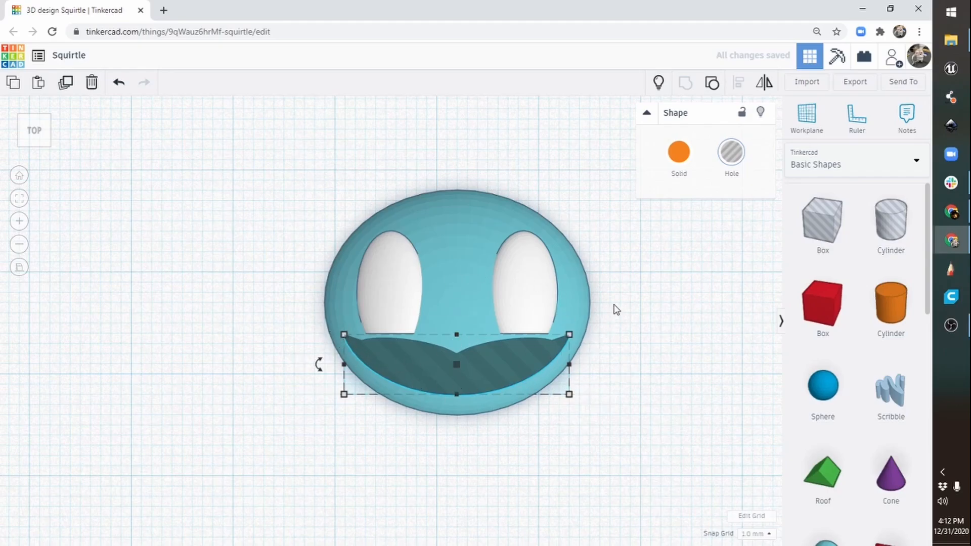
# Step: Raise the mouth hole 10 mm so it only cuts into the front of the face
pyautogui.moveTo(232, 455); pyautogui.dragTo(469, 398, button='right')
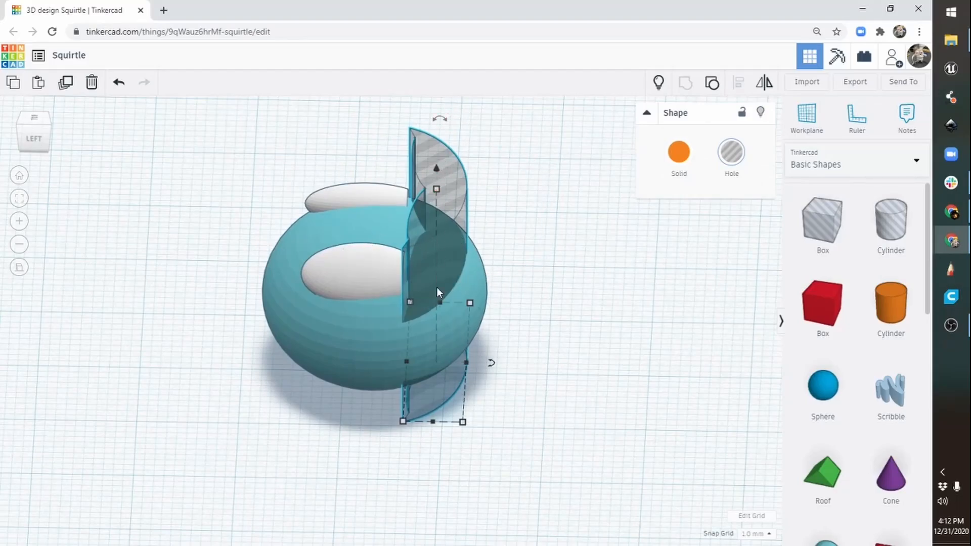
pyautogui.moveTo(570, 471); pyautogui.dragTo(559, 427, button='right')
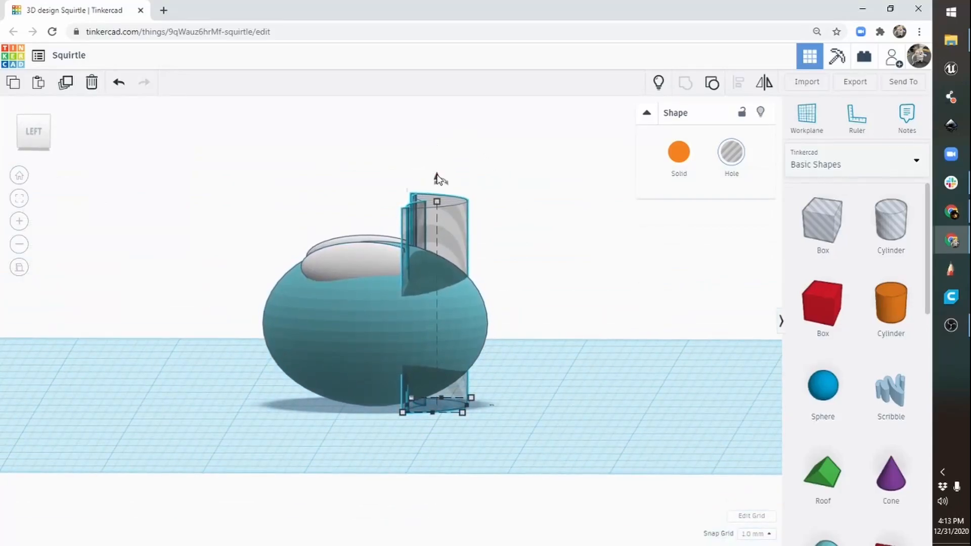
pyautogui.moveTo(438, 177); pyautogui.dragTo(446, 82)
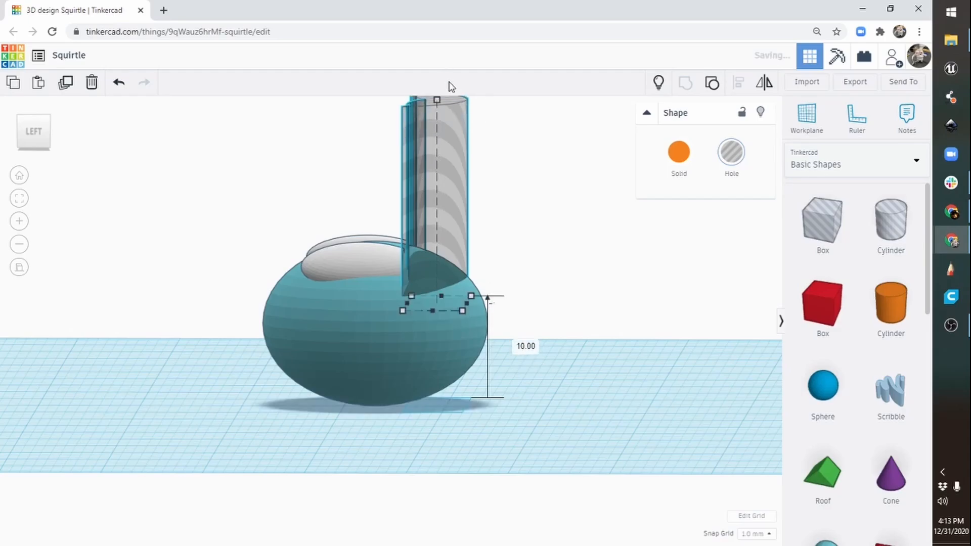
# Step: Group the head, both eyes and the mouth hole to carve the mouth into the face
pyautogui.moveTo(544, 223); pyautogui.dragTo(335, 353, button='right')
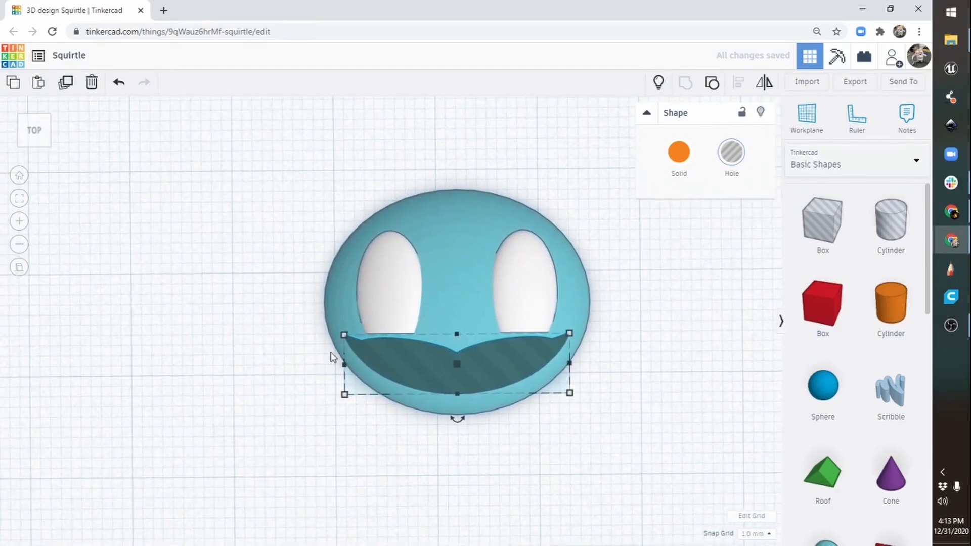
pyautogui.moveTo(277, 141); pyautogui.dragTo(622, 418)
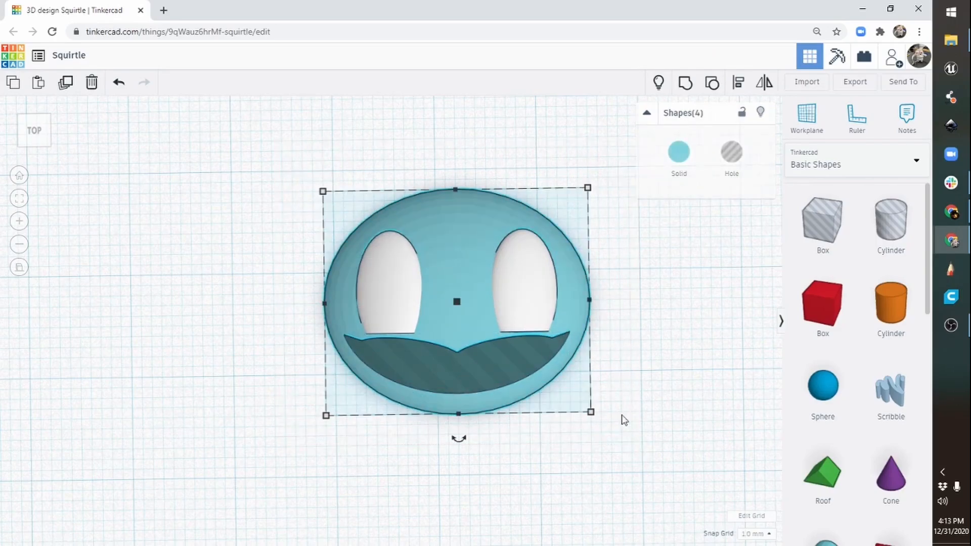
pyautogui.click(686, 88)
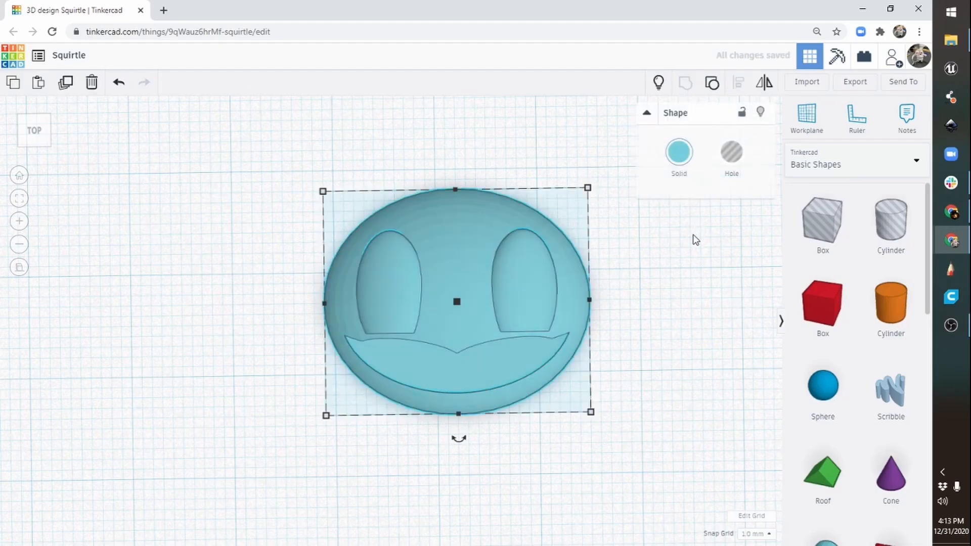
# Step: Enable Multicolor on the grouped head to restore the white eyes, and check the carved mouth recess
pyautogui.click(679, 155)
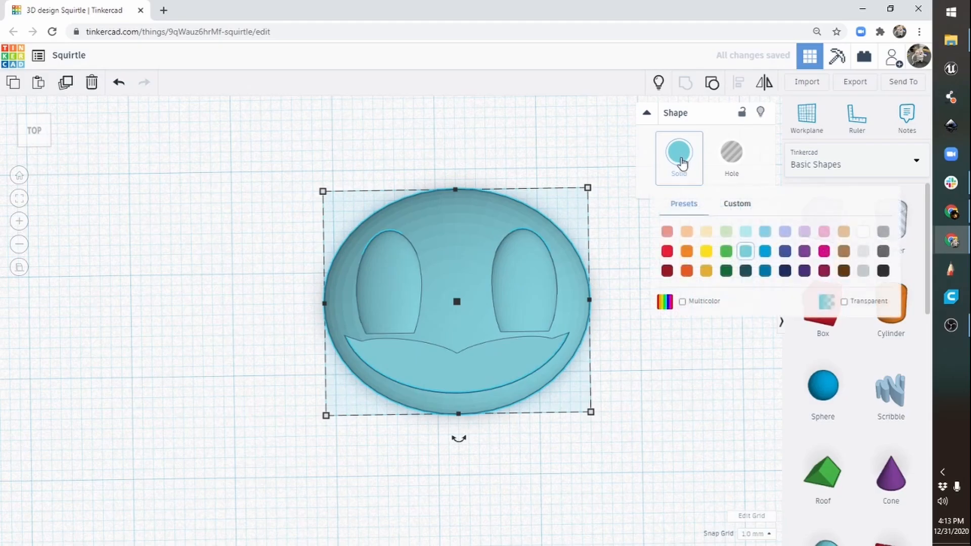
pyautogui.click(682, 301)
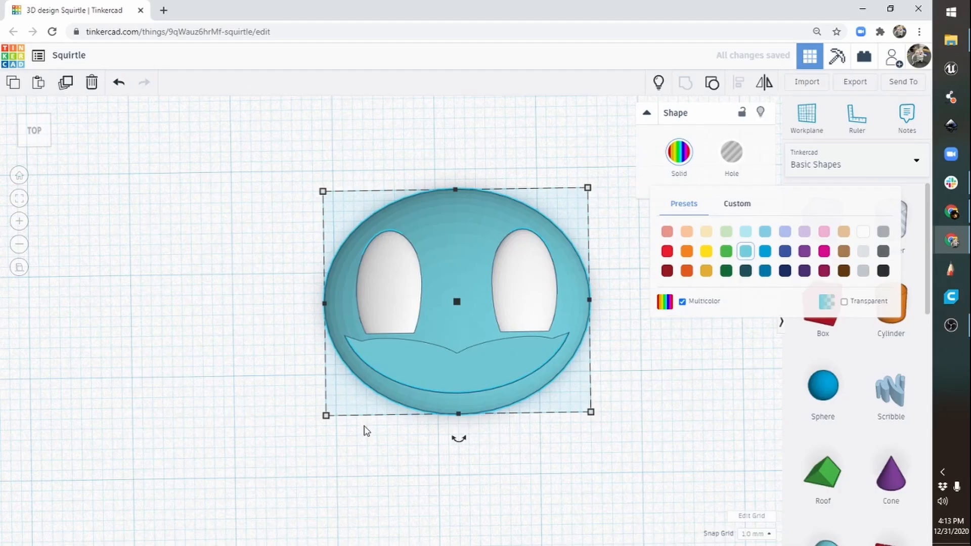
pyautogui.moveTo(364, 430)
pyautogui.mouseDown(button='right')
pyautogui.moveTo(421, 425)
pyautogui.moveTo(635, 332)
pyautogui.moveTo(577, 304)
pyautogui.moveTo(305, 320)
pyautogui.moveTo(364, 449)
pyautogui.moveTo(366, 438)
pyautogui.moveTo(573, 385)
pyautogui.moveTo(507, 377)
pyautogui.moveTo(390, 409)
pyautogui.moveTo(365, 431)
pyautogui.mouseUp(button='right')
pyautogui.click(416, 358)
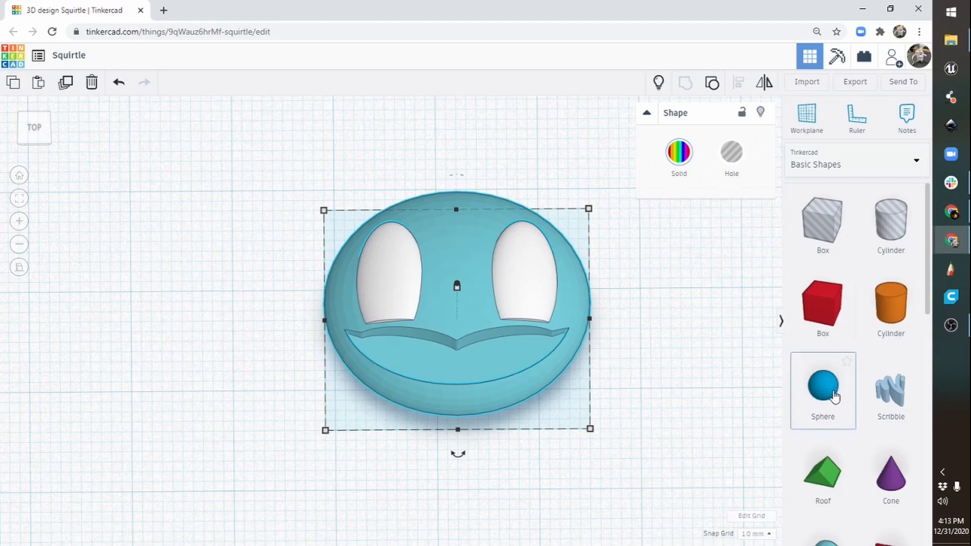
# Step: Add a sphere beside the head with 24 steps and colour it light red
pyautogui.moveTo(827, 392); pyautogui.dragTo(182, 367)
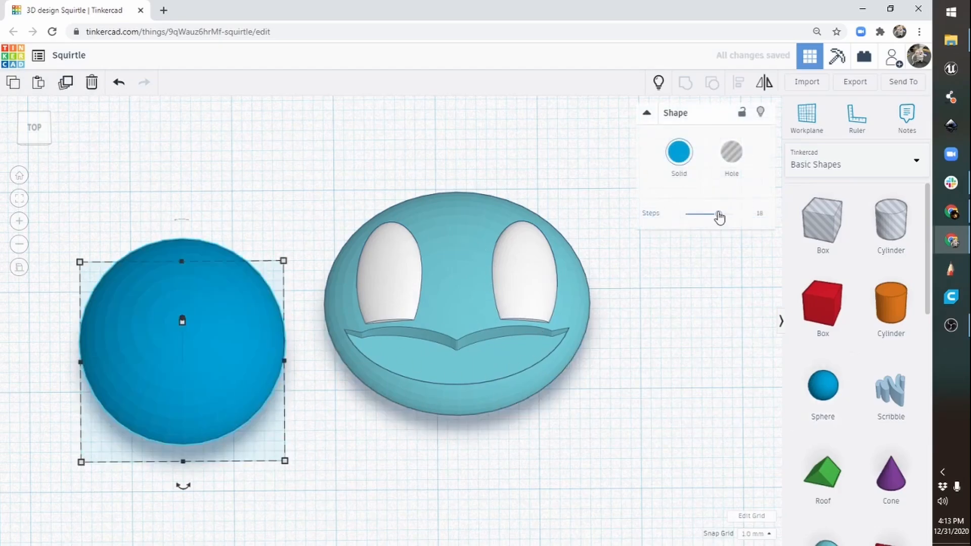
pyautogui.moveTo(718, 214); pyautogui.dragTo(776, 224)
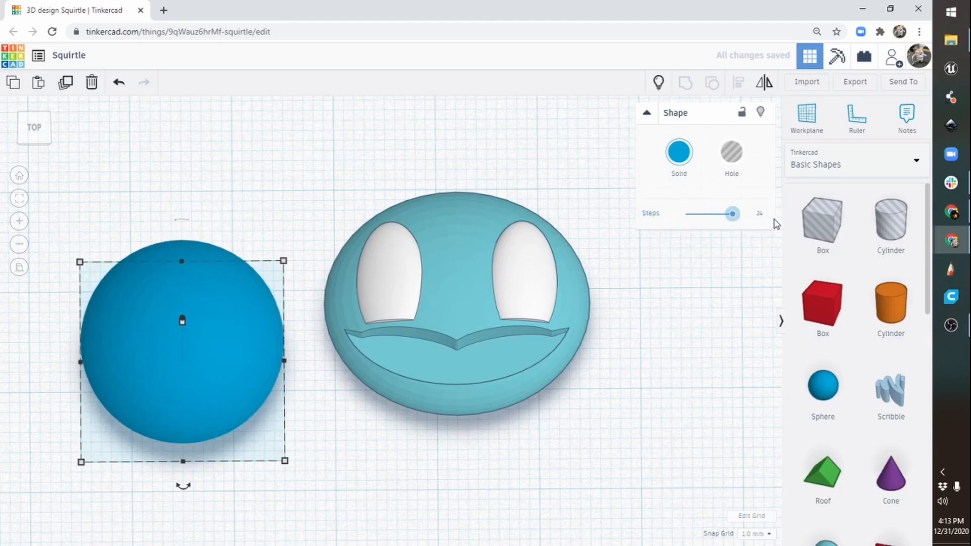
pyautogui.click(681, 160)
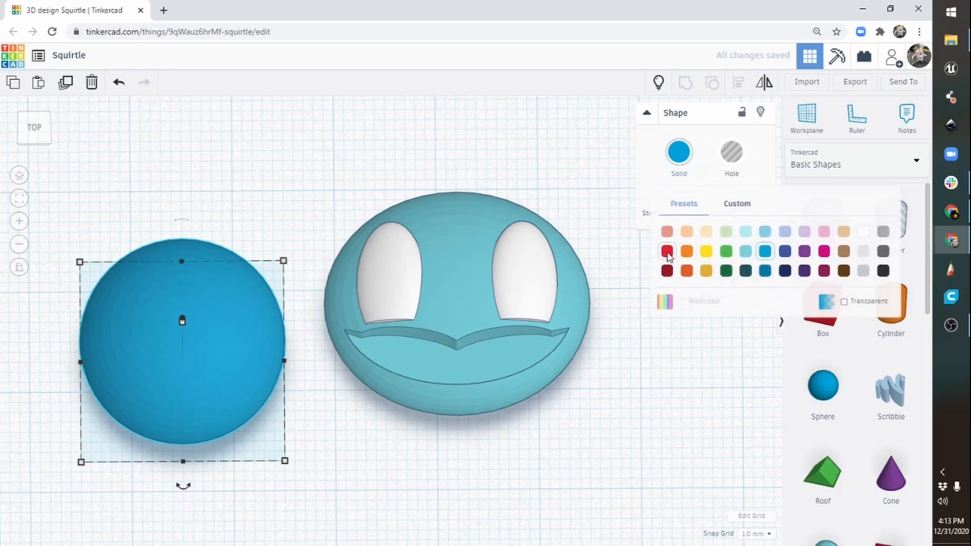
pyautogui.click(667, 231)
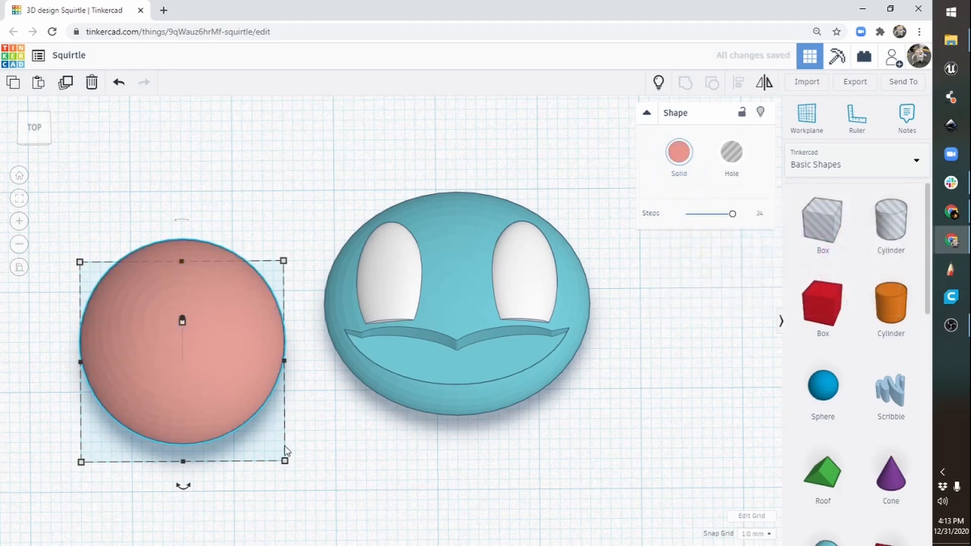
# Step: Centre the light red sphere over the mouth and flatten it from both edges into a thin, wide oval for the tongue
pyautogui.moveTo(224, 364); pyautogui.dragTo(321, 396)
pyautogui.moveTo(462, 402); pyautogui.dragTo(484, 397)
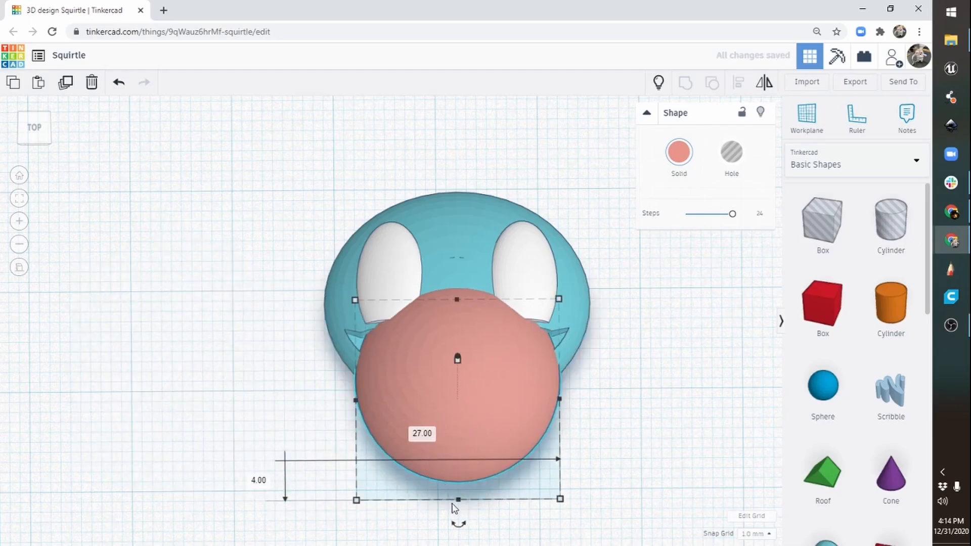
pyautogui.moveTo(452, 503); pyautogui.dragTo(459, 416)
pyautogui.moveTo(456, 299); pyautogui.dragTo(446, 363)
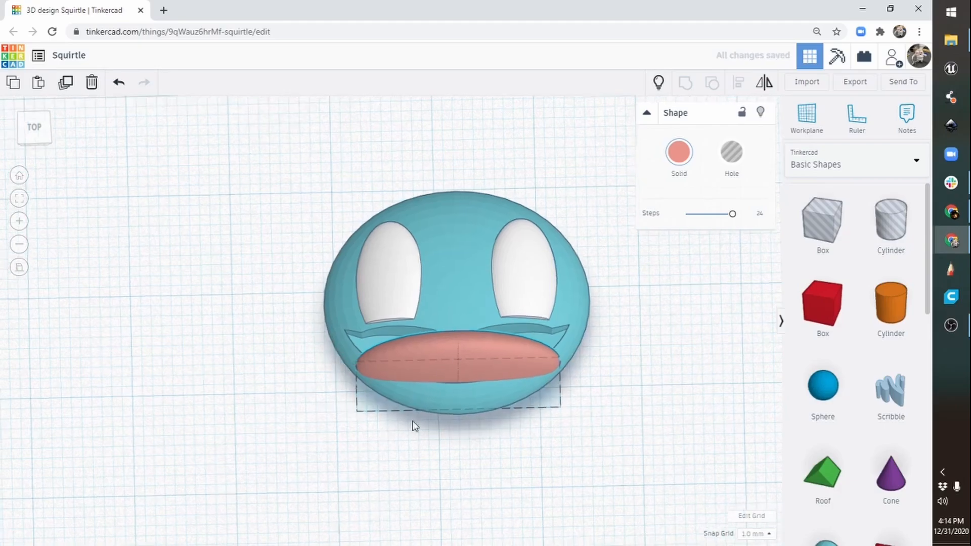
pyautogui.moveTo(413, 426); pyautogui.dragTo(622, 337, button='right')
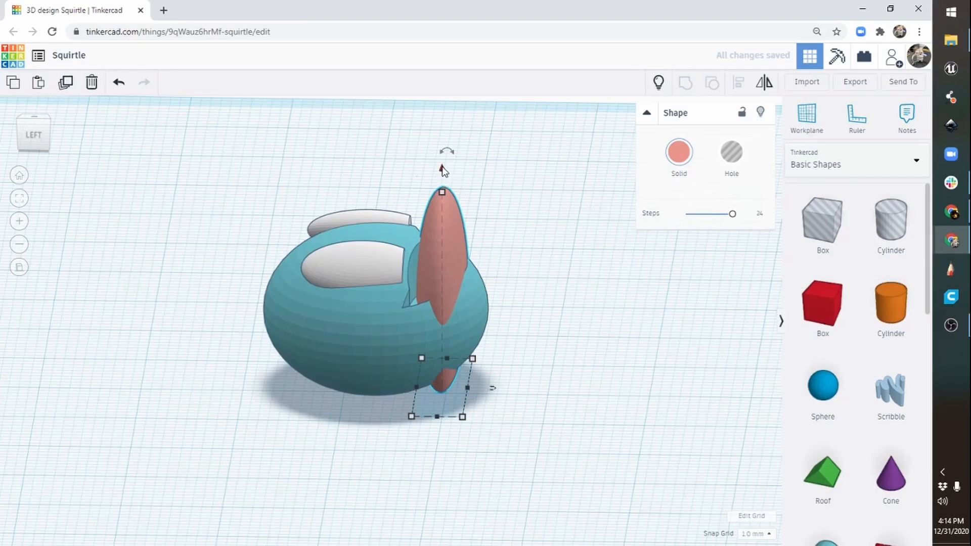
# Step: Raise the light red tongue sphere toward the mouth opening and reduce its height so it sits inside the mouth
pyautogui.moveTo(443, 171); pyautogui.dragTo(443, 116)
pyautogui.moveTo(558, 198); pyautogui.dragTo(561, 226, button='right')
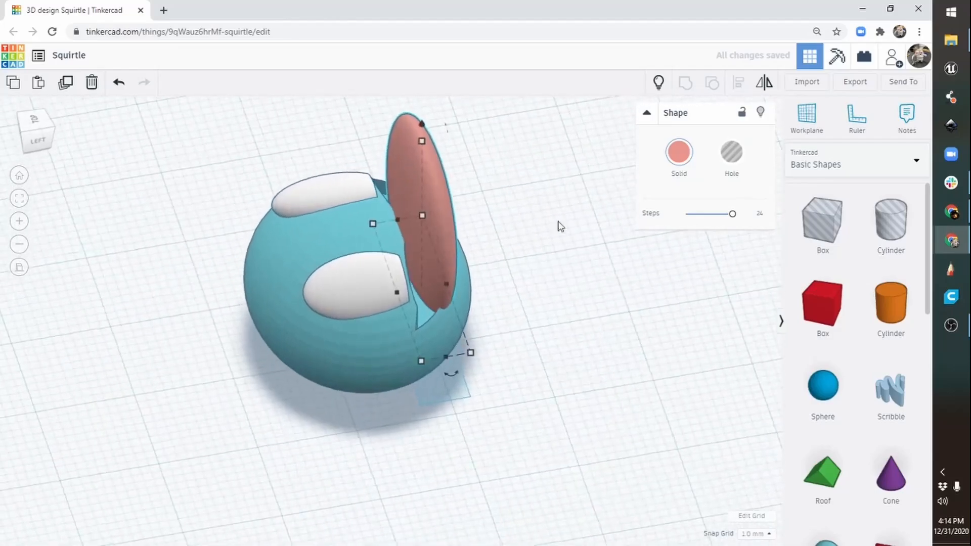
pyautogui.moveTo(421, 141); pyautogui.dragTo(417, 235)
pyautogui.moveTo(456, 356); pyautogui.dragTo(306, 420, button='right')
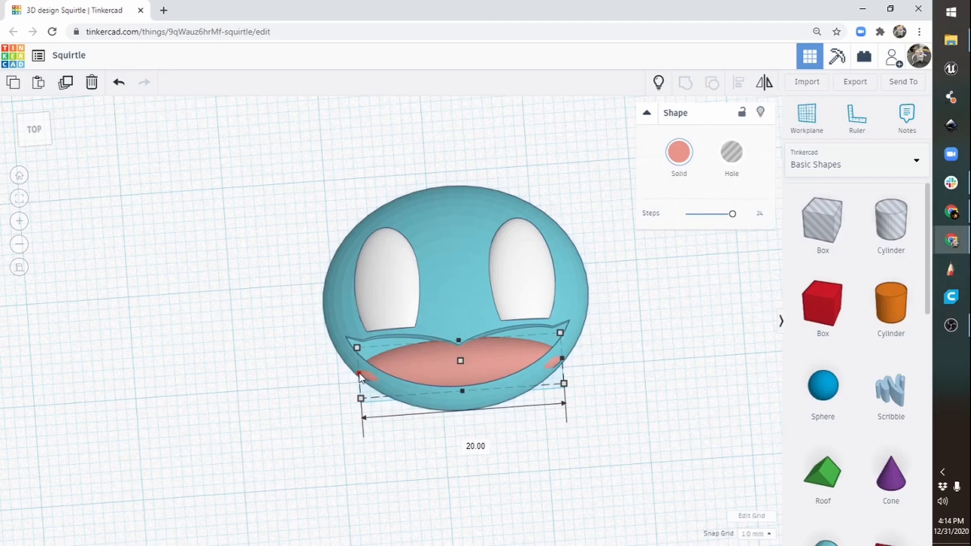
# Step: Narrow the tongue symmetrically to 16 mm wide and extend its lower edge to make it 6 mm deep
pyautogui.keyDown('alt'); pyautogui.moveTo(360, 377); pyautogui.dragTo(393, 381); pyautogui.keyUp('alt')
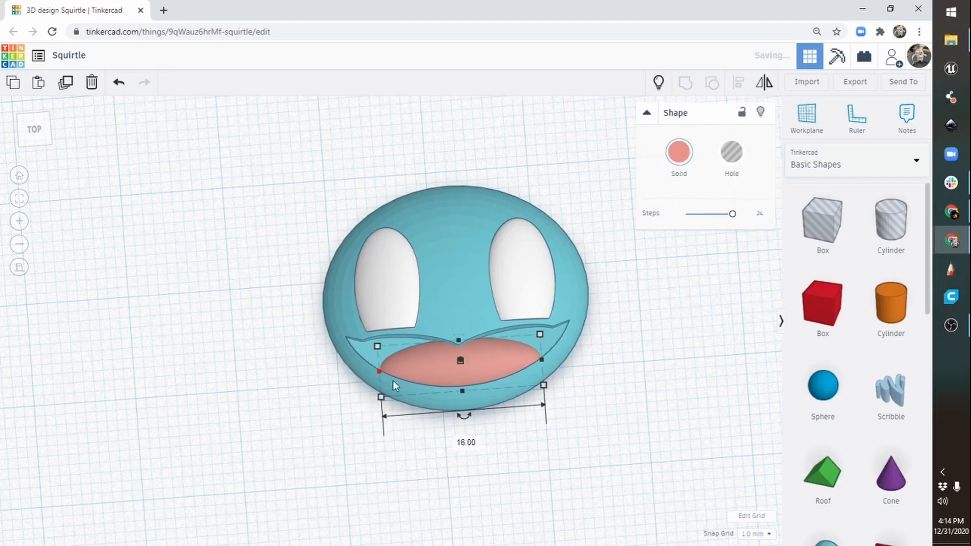
pyautogui.moveTo(430, 440); pyautogui.dragTo(649, 335, button='right')
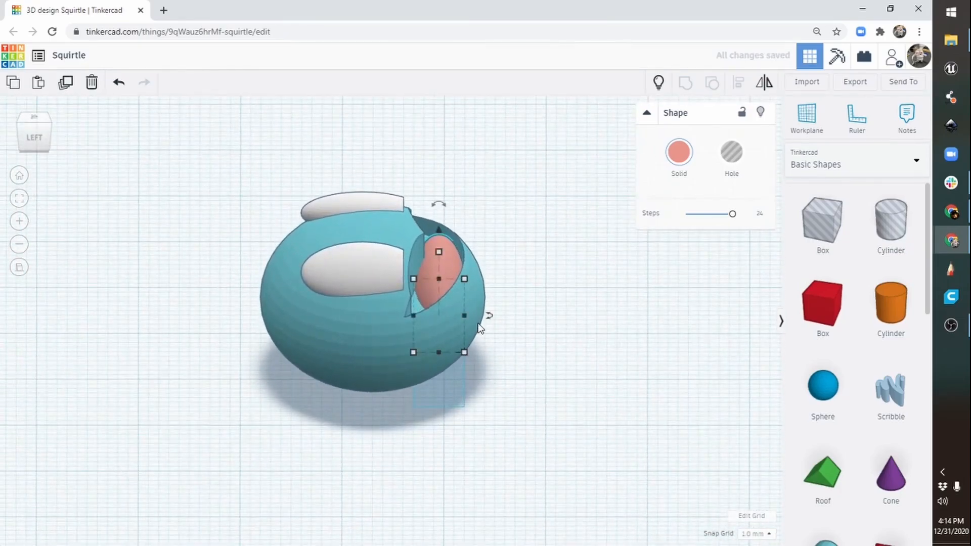
pyautogui.moveTo(465, 315); pyautogui.dragTo(474, 316)
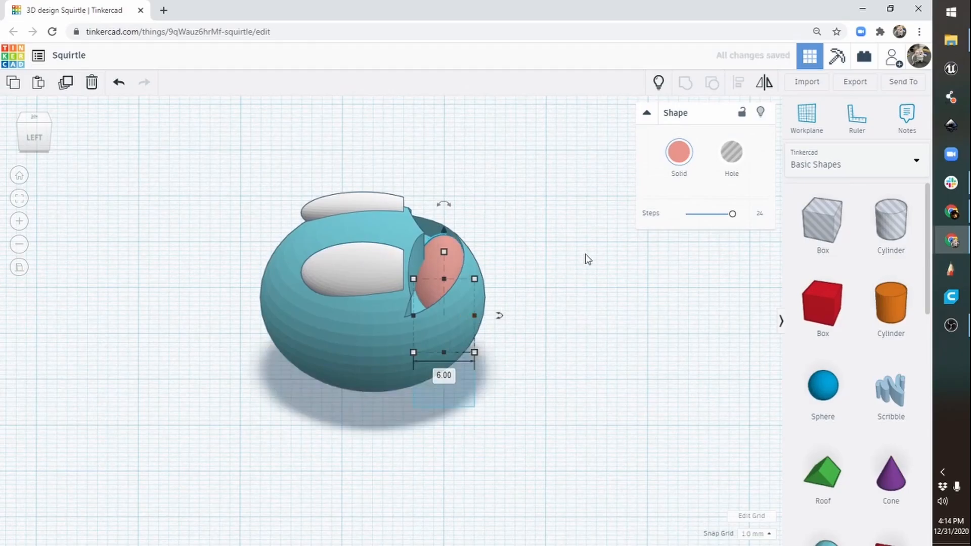
pyautogui.moveTo(586, 259); pyautogui.dragTo(335, 380, button='right')
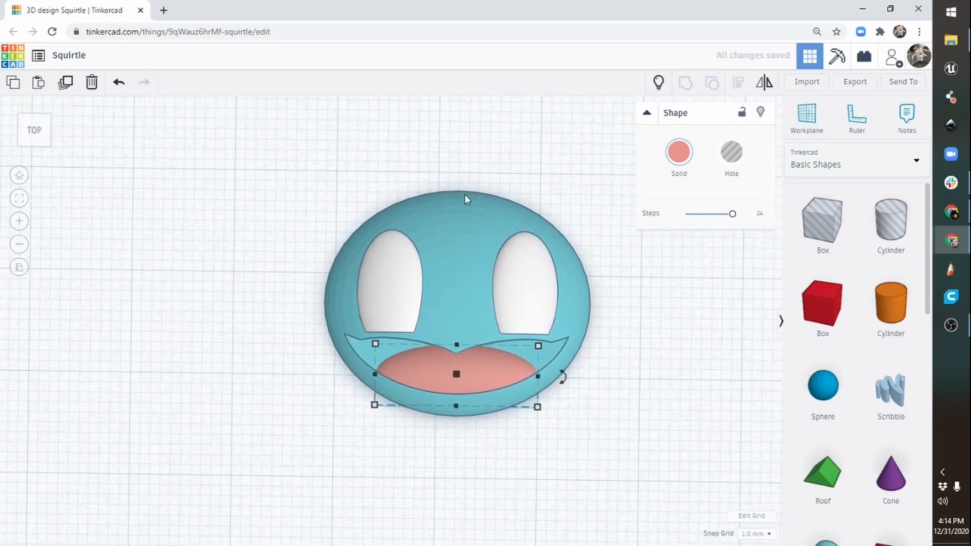
# Step: Group the tongue with the multicolor head into one shape
pyautogui.click(393, 283)
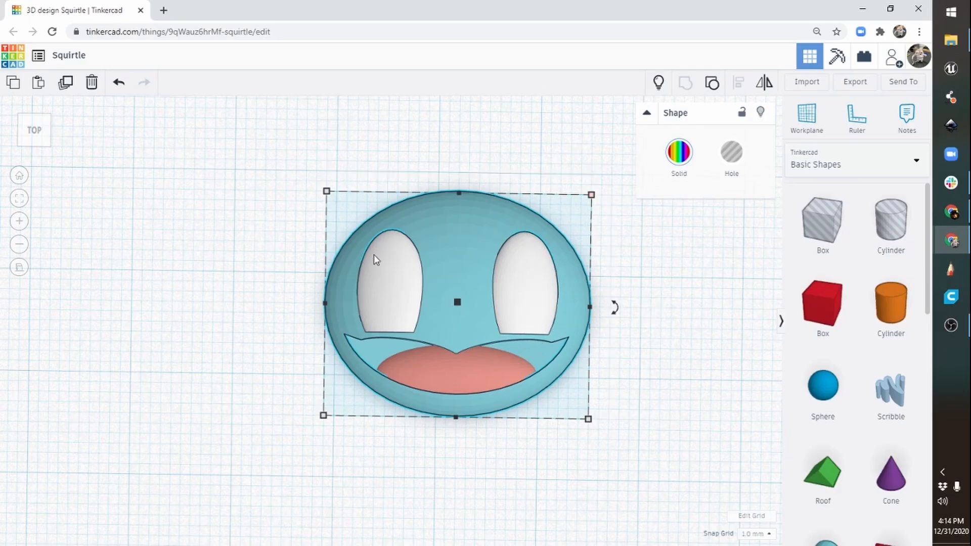
pyautogui.moveTo(326, 301)
pyautogui.mouseDown(button='right')
pyautogui.moveTo(470, 267)
pyautogui.moveTo(550, 195)
pyautogui.moveTo(325, 232)
pyautogui.moveTo(343, 273)
pyautogui.moveTo(325, 308)
pyautogui.mouseUp(button='right')
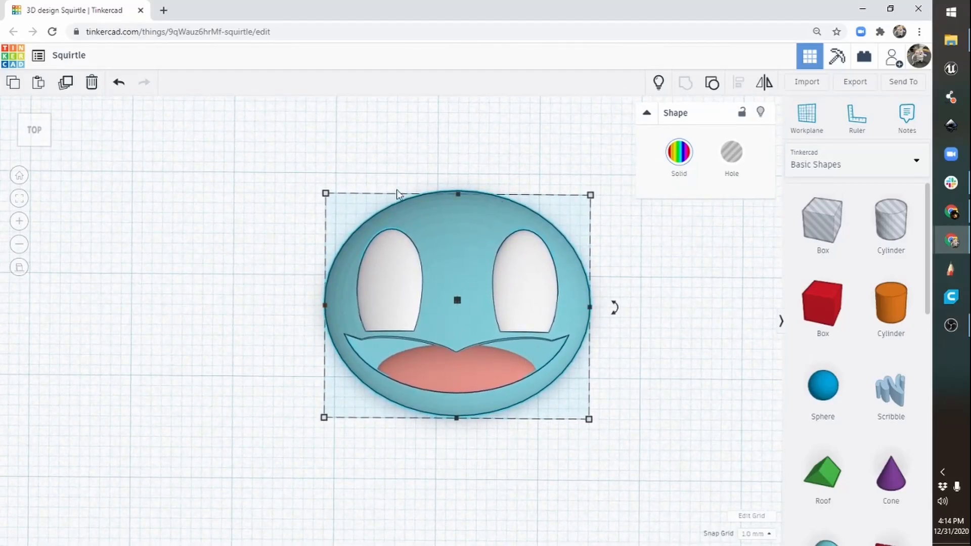
pyautogui.moveTo(280, 161); pyautogui.dragTo(632, 461)
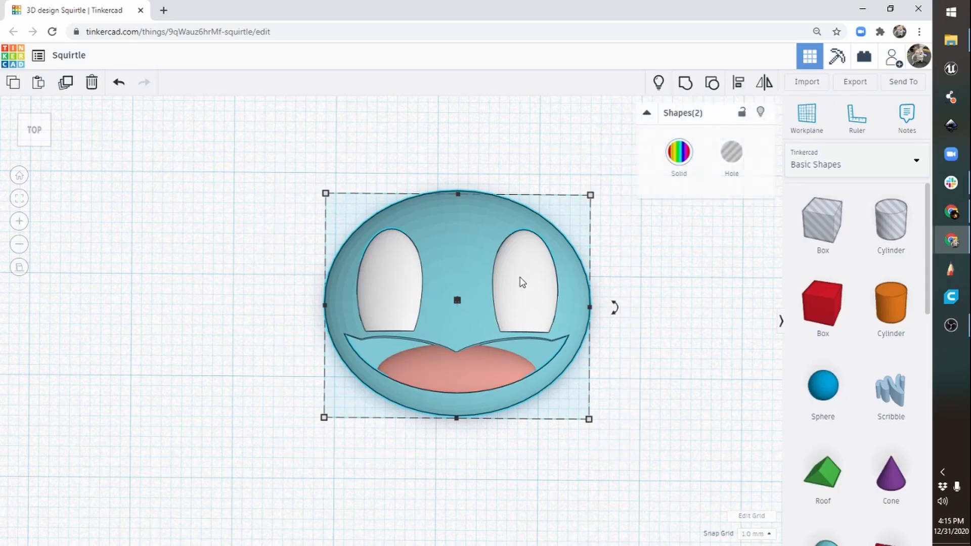
pyautogui.click(687, 85)
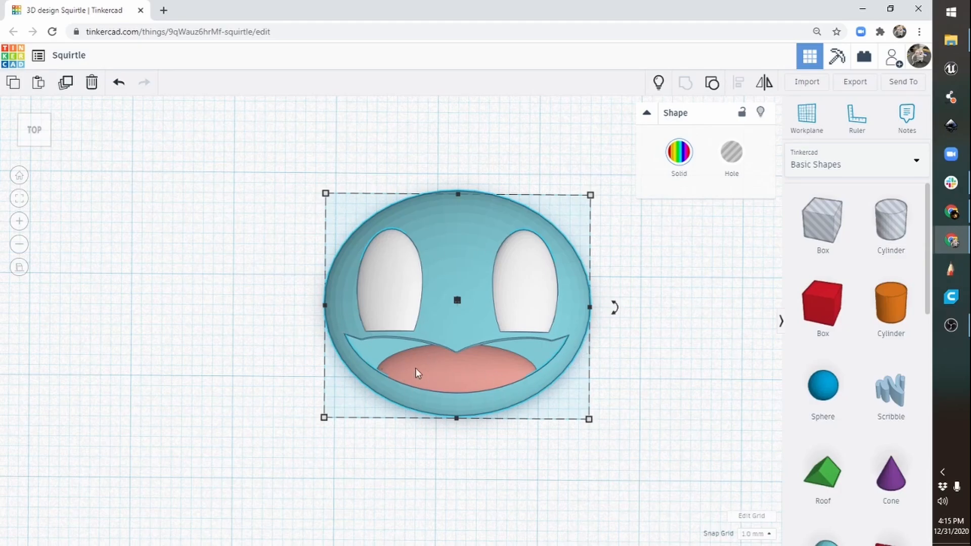
pyautogui.moveTo(479, 373); pyautogui.dragTo(453, 350, button='right')
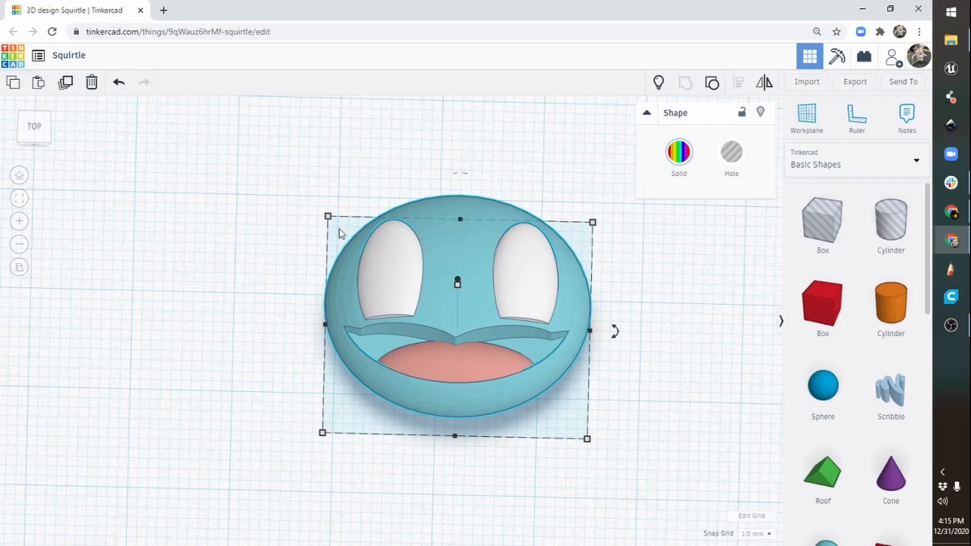
# Step: Move the finished head about 55 mm sideways on the workplane to clear space for the body
pyautogui.click(22, 250)
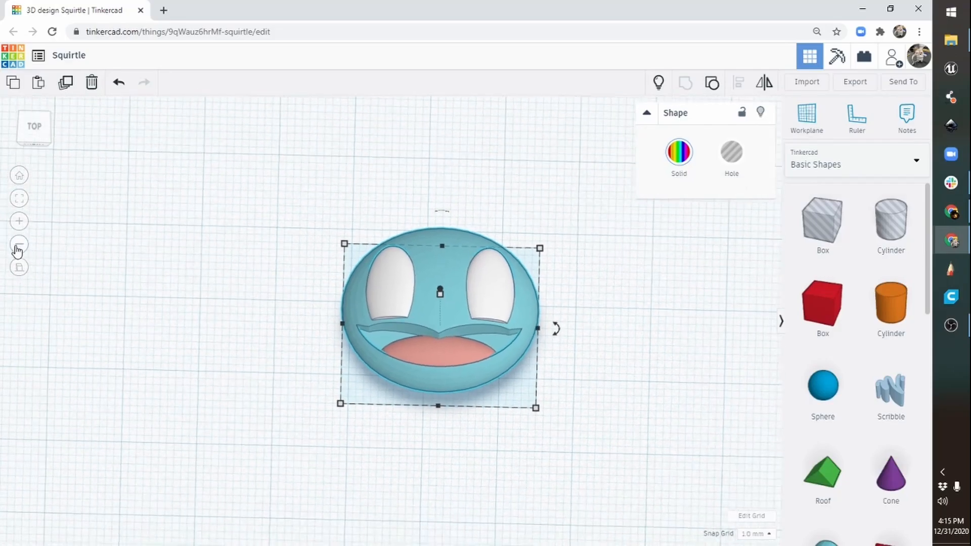
pyautogui.click(23, 251)
pyautogui.click(20, 251)
pyautogui.moveTo(332, 441); pyautogui.dragTo(347, 389, button='right')
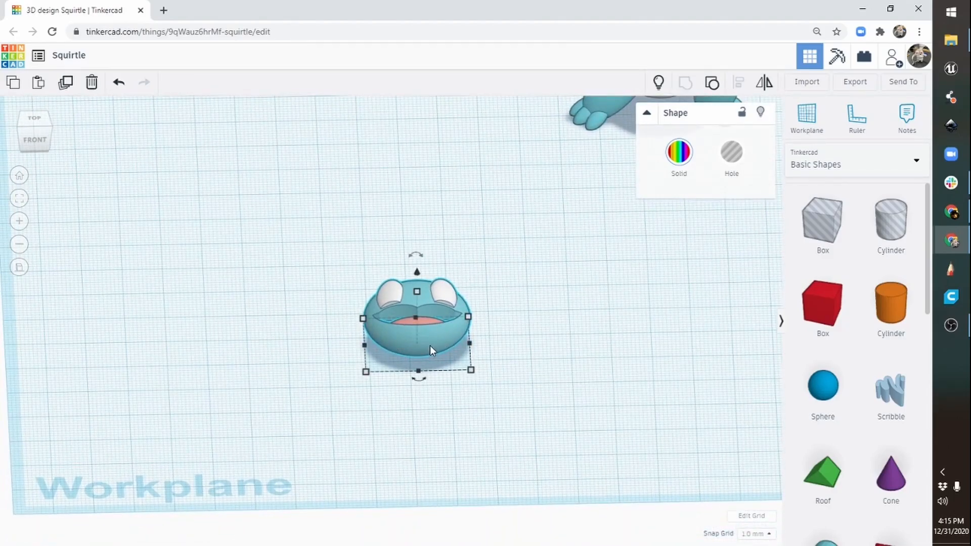
pyautogui.moveTo(430, 345); pyautogui.dragTo(208, 353)
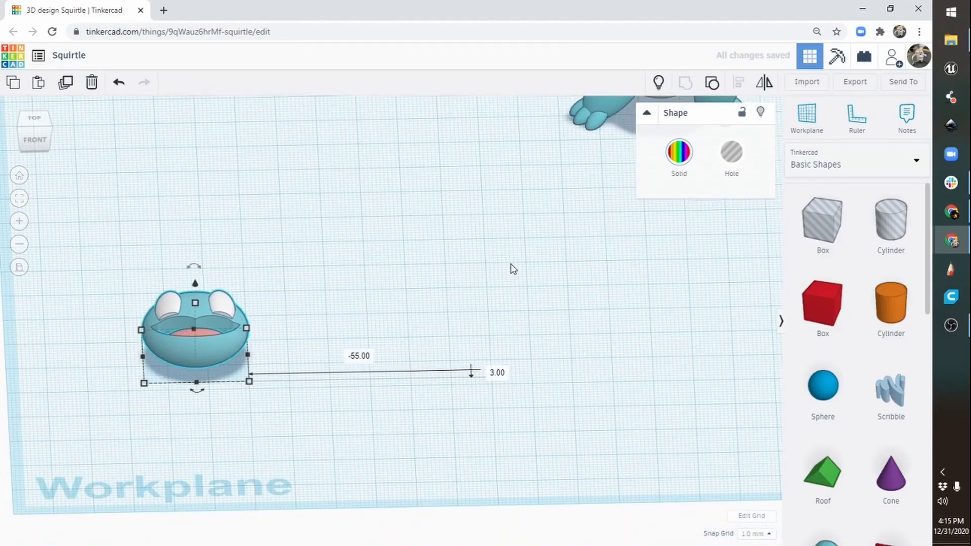
pyautogui.moveTo(512, 269); pyautogui.dragTo(432, 308, button='middle')
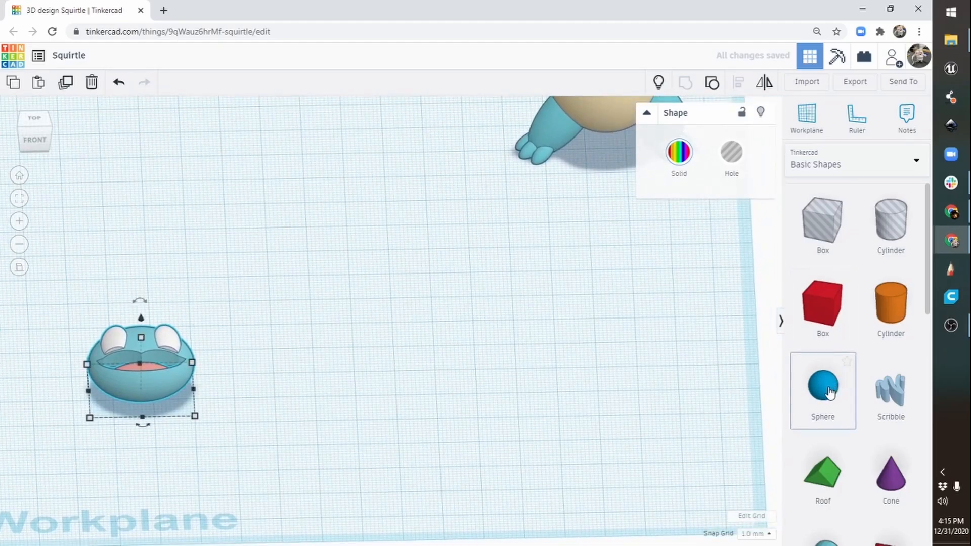
# Step: Add a light yellow sphere with 24 steps beside the head and enlarge it uniformly for the body
pyautogui.moveTo(830, 390); pyautogui.dragTo(321, 386)
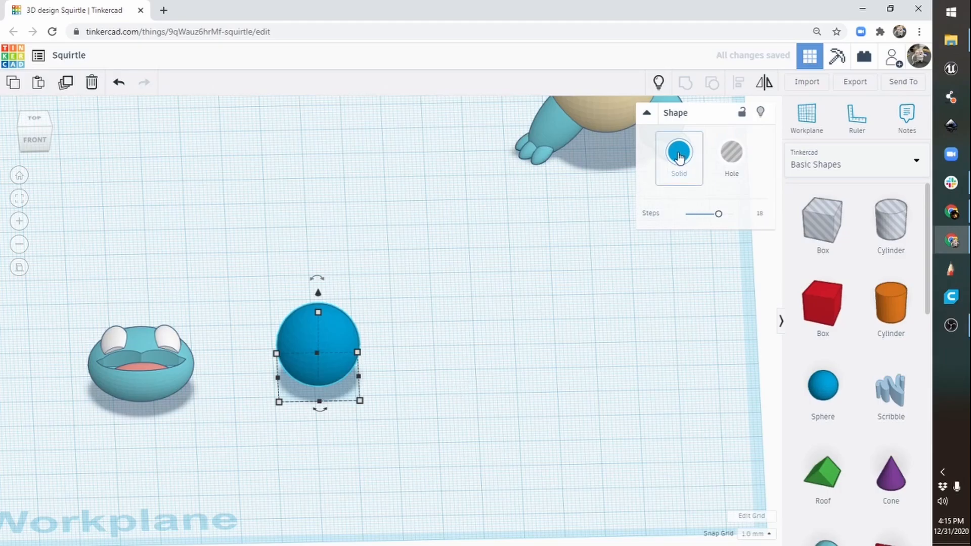
pyautogui.click(679, 157)
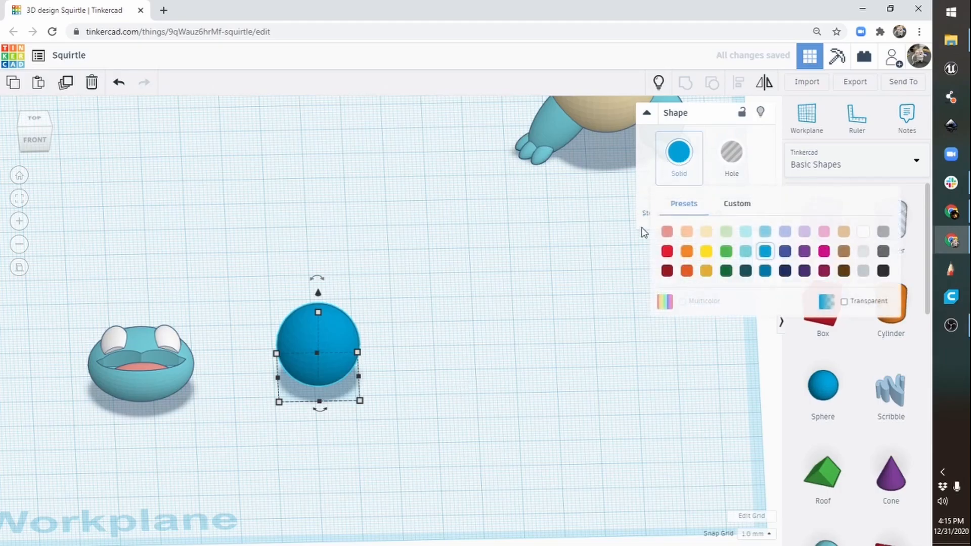
pyautogui.click(707, 234)
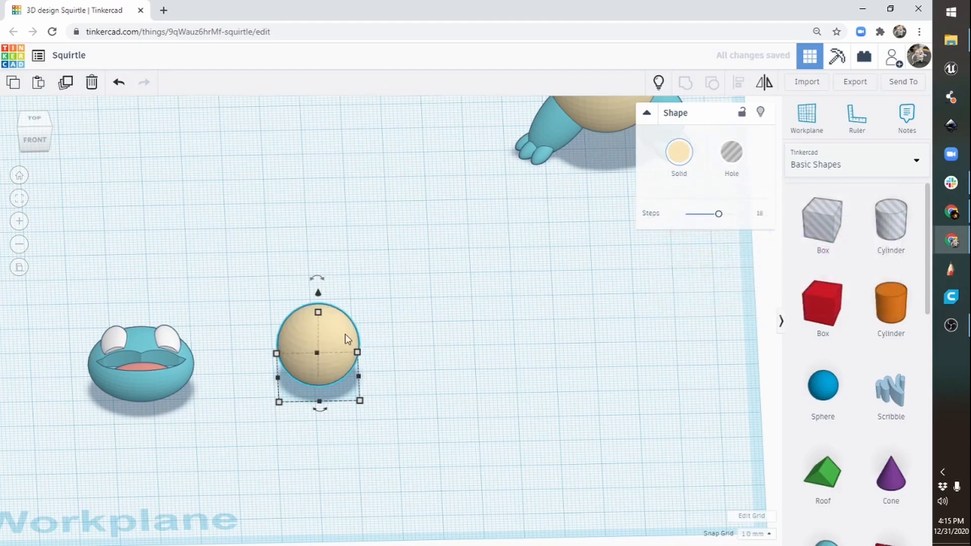
pyautogui.moveTo(718, 214); pyautogui.dragTo(732, 213)
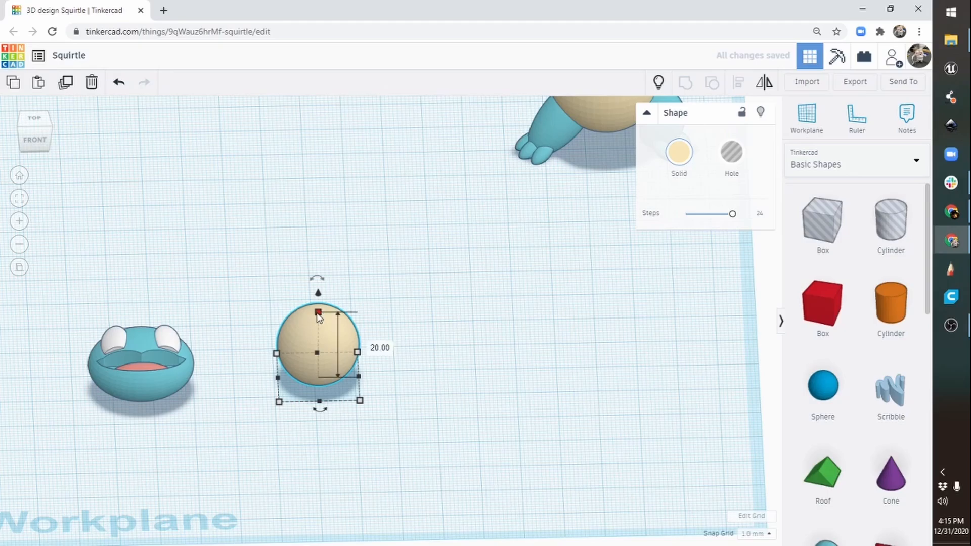
pyautogui.keyDown('shift'); pyautogui.moveTo(319, 314); pyautogui.dragTo(323, 268); pyautogui.keyUp('shift')
pyautogui.moveTo(418, 300); pyautogui.dragTo(505, 261, button='right')
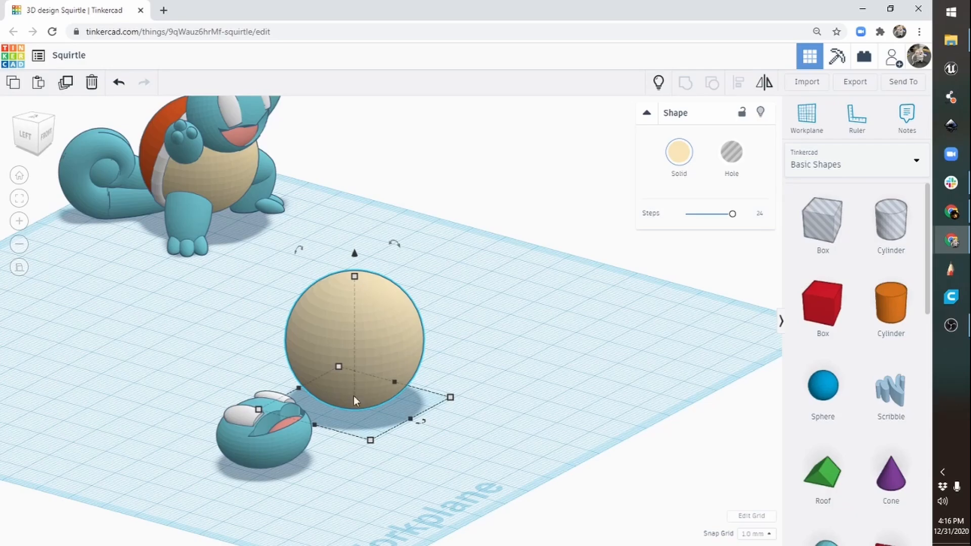
# Step: Lift the head above the workplane to the top of the body sphere and tilt its face forward
pyautogui.click(269, 440)
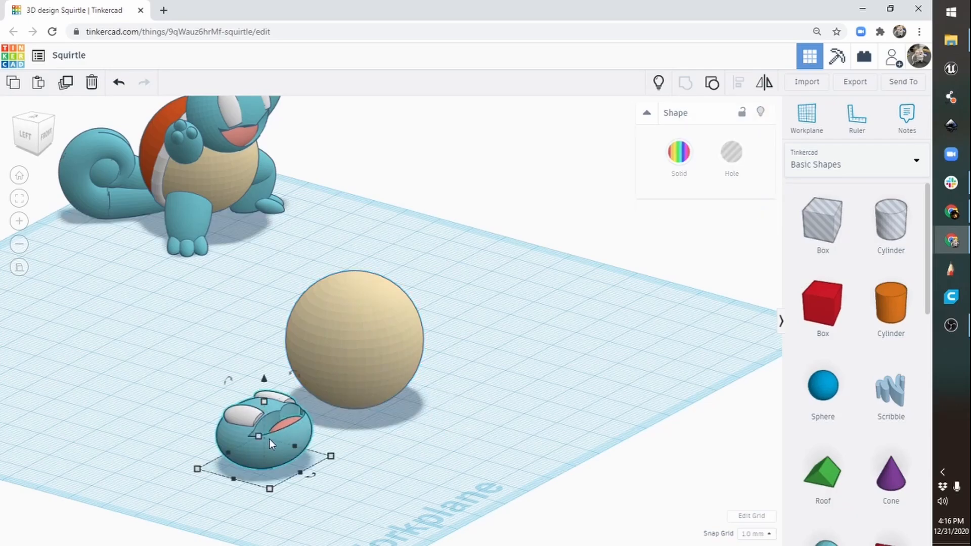
pyautogui.moveTo(266, 381); pyautogui.dragTo(268, 275)
pyautogui.moveTo(275, 368); pyautogui.dragTo(388, 364, button='right')
pyautogui.moveTo(404, 245)
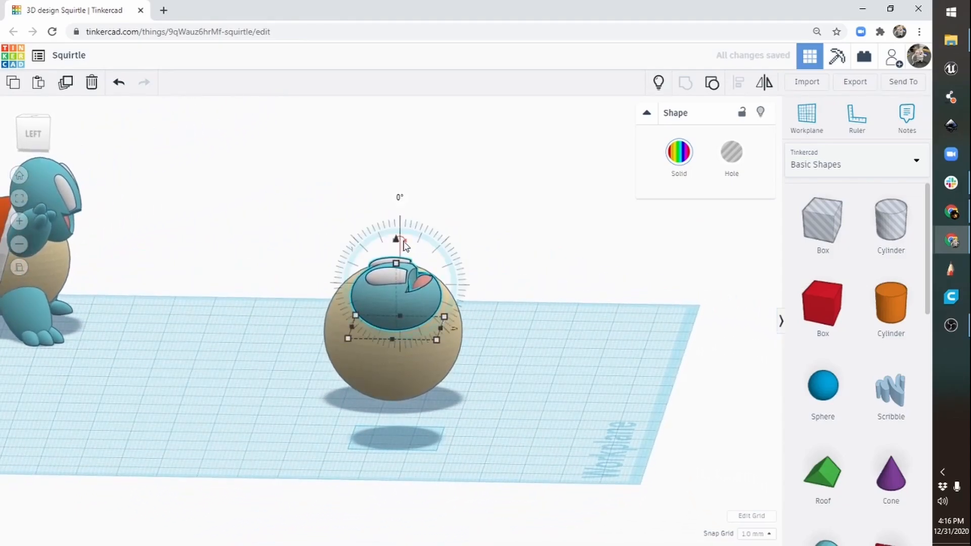
pyautogui.moveTo(408, 244); pyautogui.dragTo(434, 260)
# Step: Move the tilted head over so it rests centred on top of the light yellow body sphere
pyautogui.moveTo(554, 323); pyautogui.dragTo(329, 407, button='right')
pyautogui.moveTo(226, 412); pyautogui.dragTo(361, 330)
pyautogui.moveTo(353, 427); pyautogui.dragTo(345, 377, button='right')
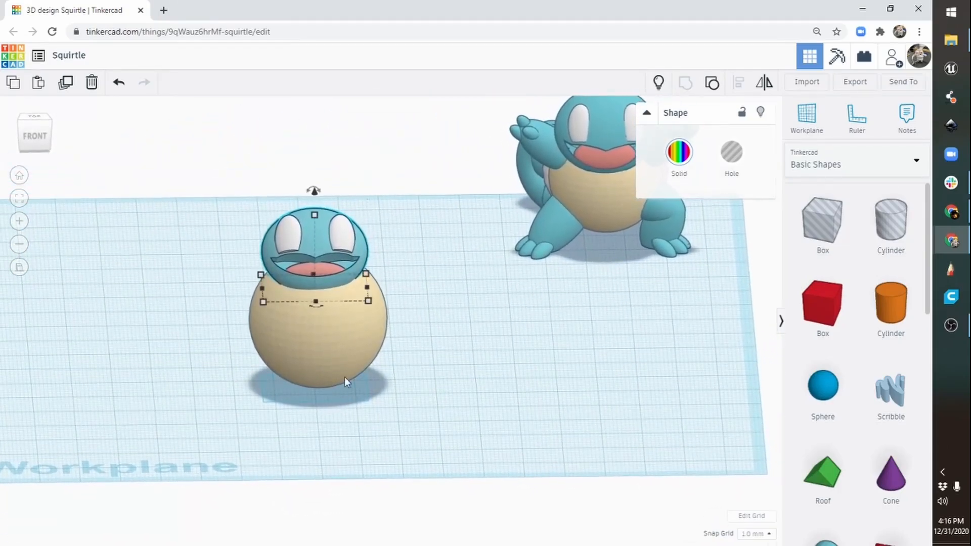
# Step: Scale the body sphere down uniformly to 29 mm and adjust the head's position on it
pyautogui.click(332, 346)
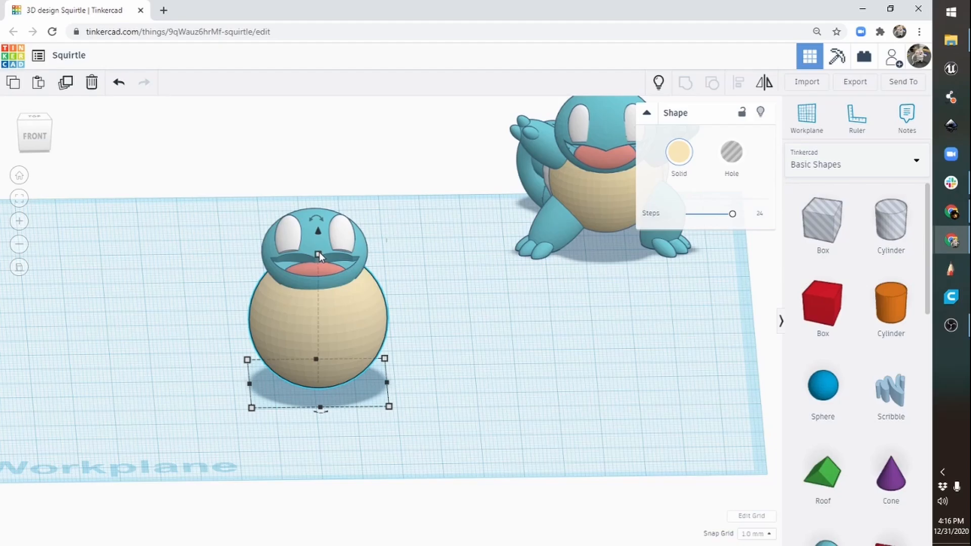
pyautogui.keyDown('shift'); pyautogui.moveTo(318, 253); pyautogui.dragTo(319, 275); pyautogui.keyUp('shift')
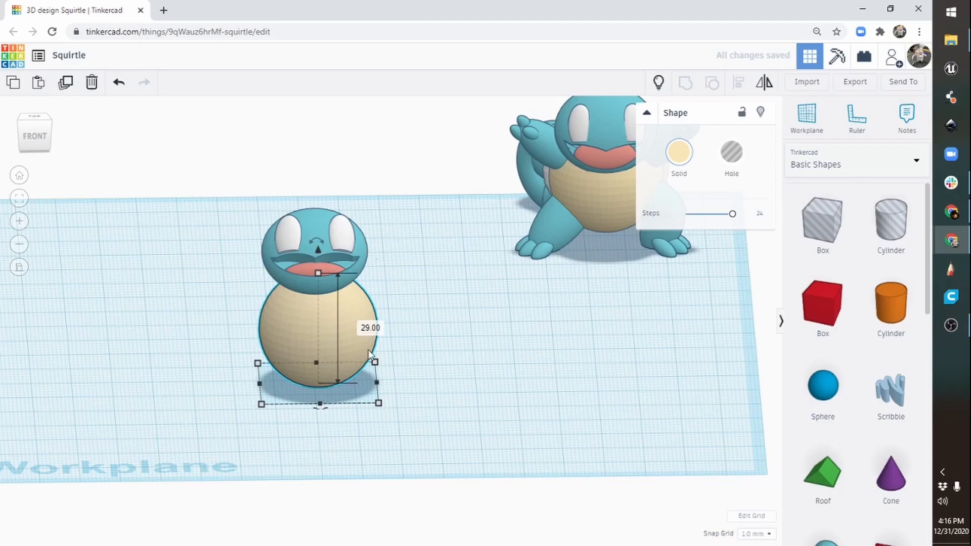
pyautogui.moveTo(402, 353)
pyautogui.mouseDown(button='right')
pyautogui.moveTo(440, 336)
pyautogui.moveTo(411, 339)
pyautogui.mouseUp(button='right')
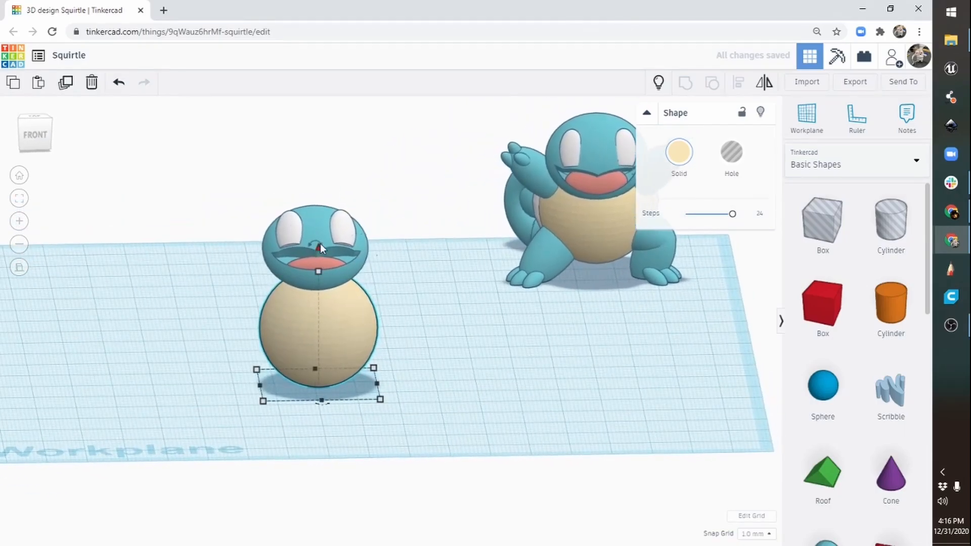
pyautogui.moveTo(316, 220)
pyautogui.mouseDown()
pyautogui.moveTo(323, 224)
pyautogui.moveTo(321, 195)
pyautogui.moveTo(320, 219)
pyautogui.mouseUp()
pyautogui.moveTo(295, 298); pyautogui.dragTo(423, 366, button='right')
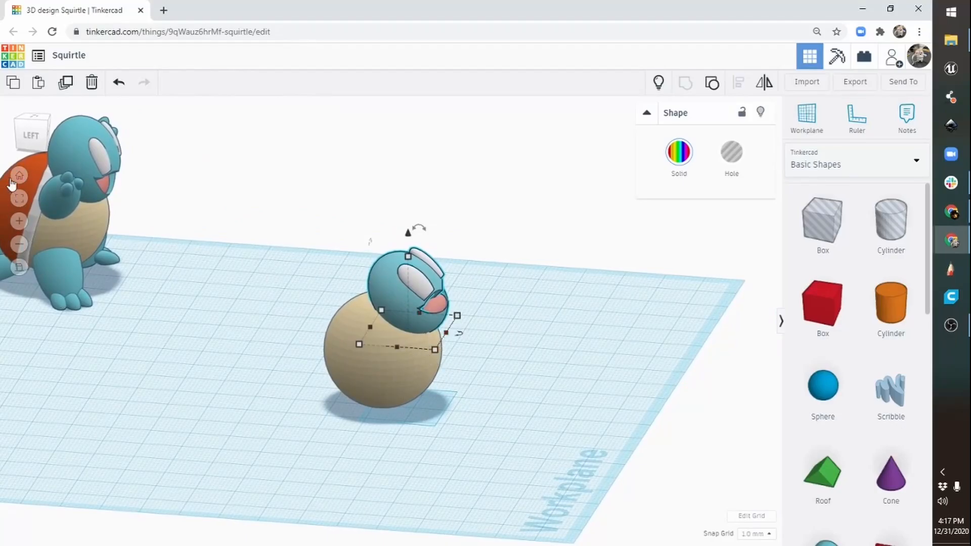
# Step: Duplicate the body sphere in place, enlarge the copy uniformly to 31 mm and colour it dark orange for the shell
pyautogui.moveTo(130, 259); pyautogui.dragTo(272, 302, button='middle')
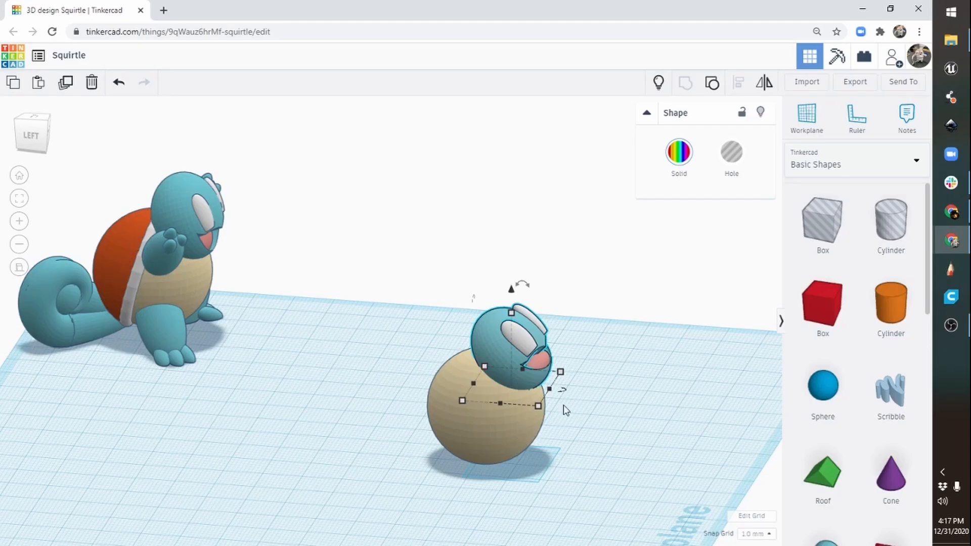
pyautogui.moveTo(563, 408); pyautogui.dragTo(522, 417, button='right')
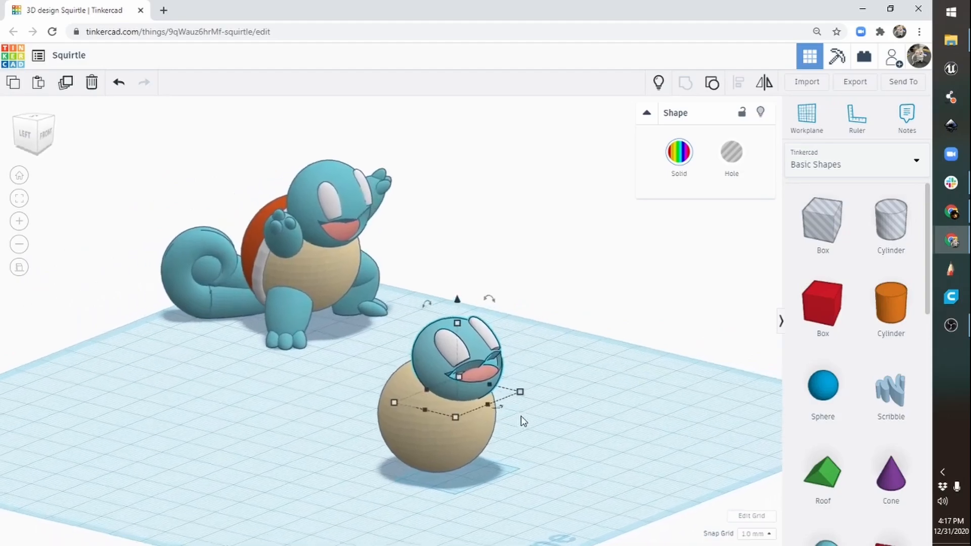
pyautogui.click(423, 444)
pyautogui.moveTo(326, 483); pyautogui.dragTo(446, 483, button='right')
pyautogui.moveTo(520, 365); pyautogui.dragTo(567, 363, button='right')
pyautogui.moveTo(567, 363); pyautogui.dragTo(474, 366, button='middle')
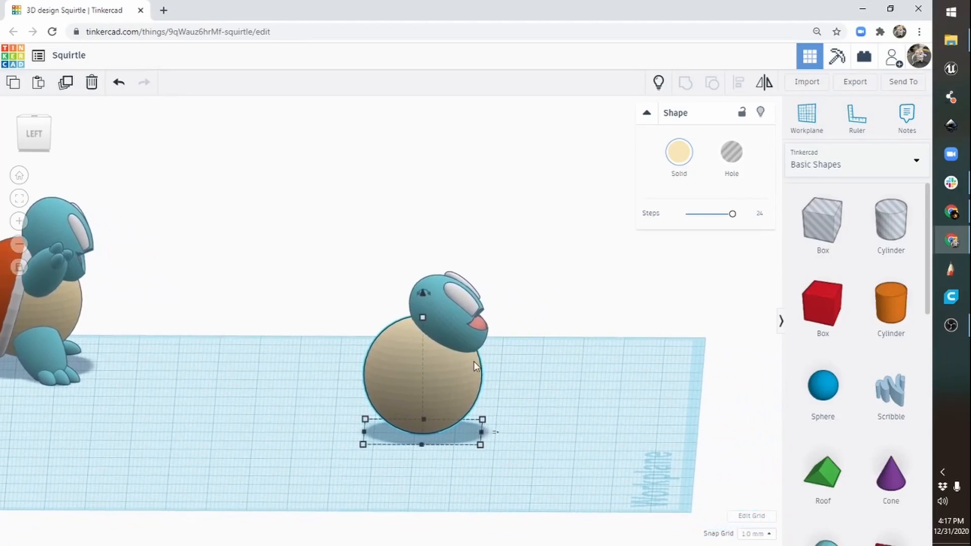
pyautogui.click(66, 84)
pyautogui.moveTo(423, 317); pyautogui.dragTo(424, 313)
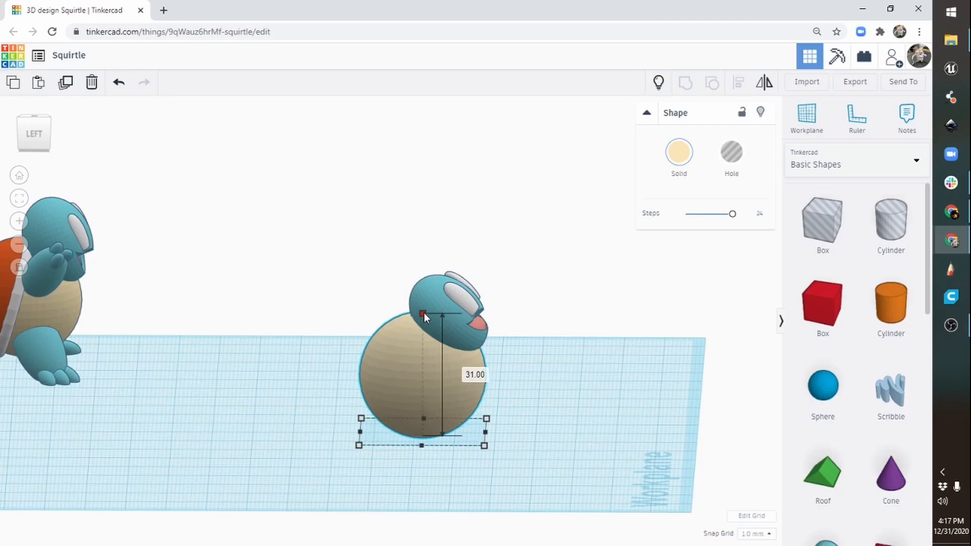
pyautogui.moveTo(424, 312); pyautogui.dragTo(426, 313)
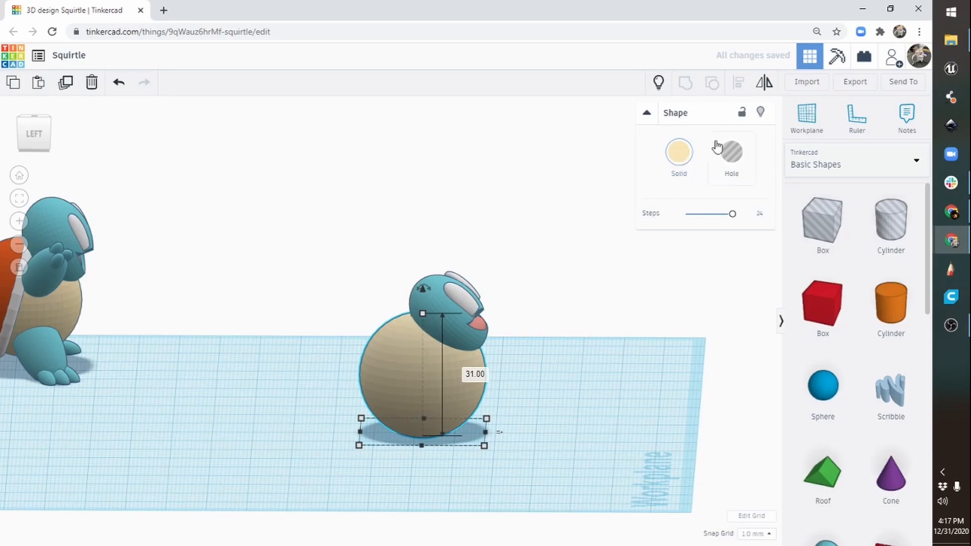
pyautogui.click(679, 155)
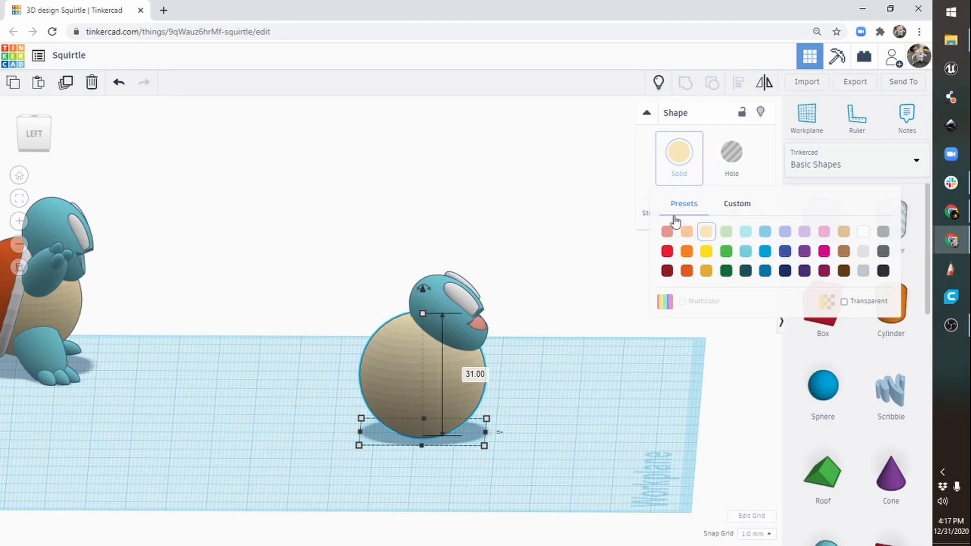
pyautogui.click(686, 271)
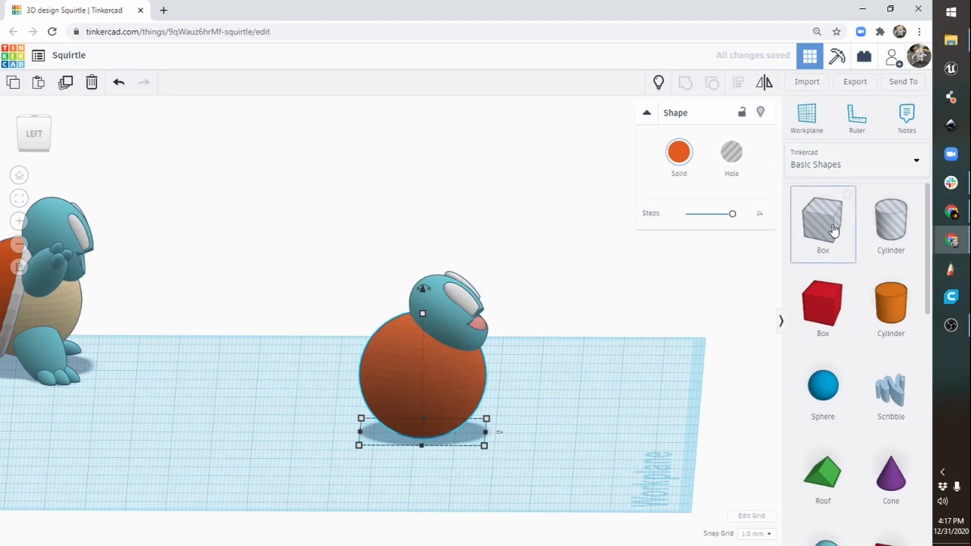
# Step: Place a box hole in front of the orange sphere, stretch it to 102 mm long across the body and raise its height past the head
pyautogui.moveTo(823, 225); pyautogui.dragTo(460, 475)
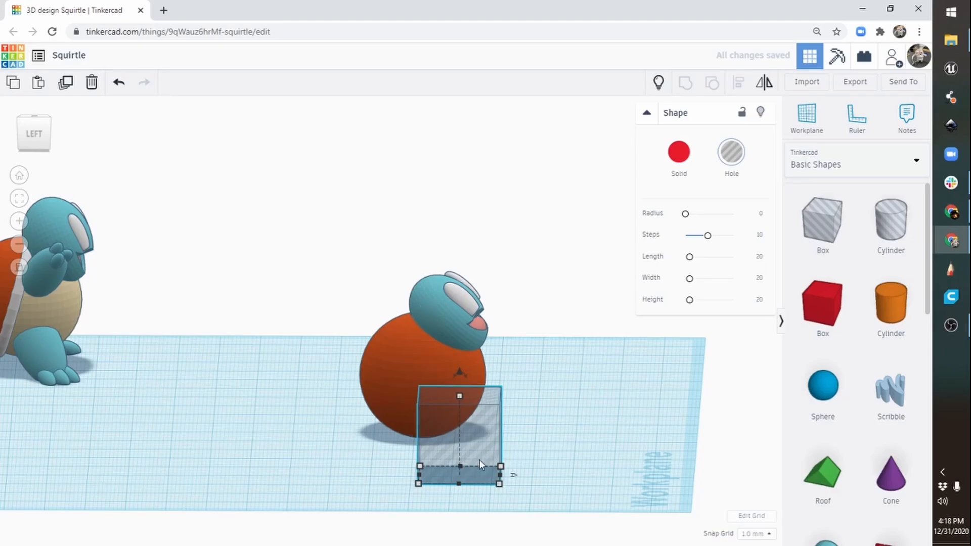
pyautogui.moveTo(573, 408); pyautogui.dragTo(426, 450, button='right')
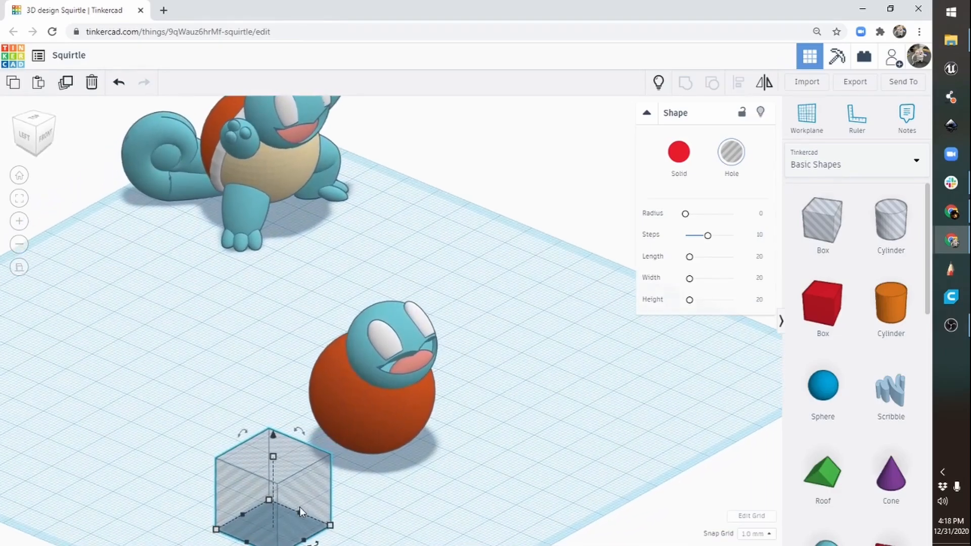
pyautogui.moveTo(300, 510); pyautogui.dragTo(493, 381)
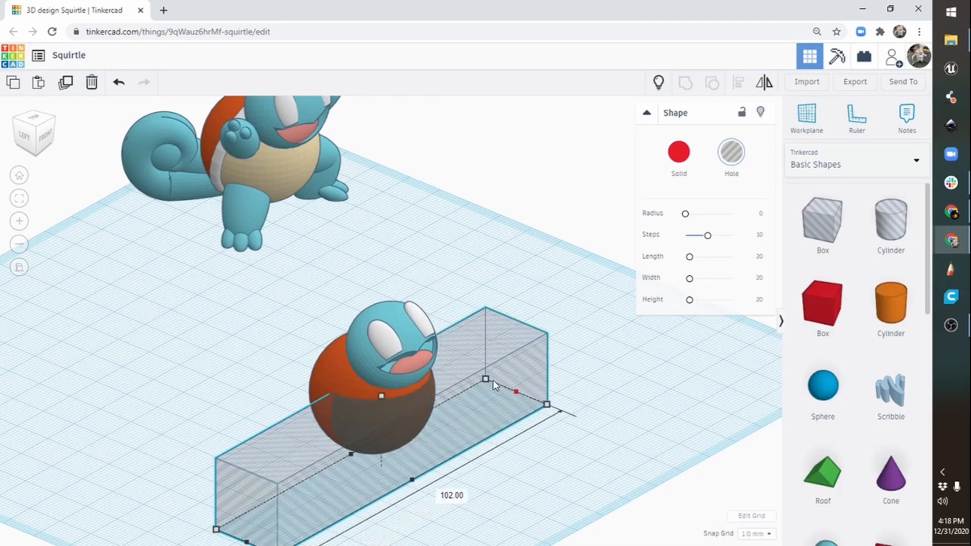
pyautogui.moveTo(382, 395); pyautogui.dragTo(381, 316)
# Step: Lower the box hole 6 mm below the workplane and widen it forward to 24 mm
pyautogui.moveTo(369, 456); pyautogui.dragTo(488, 408, button='right')
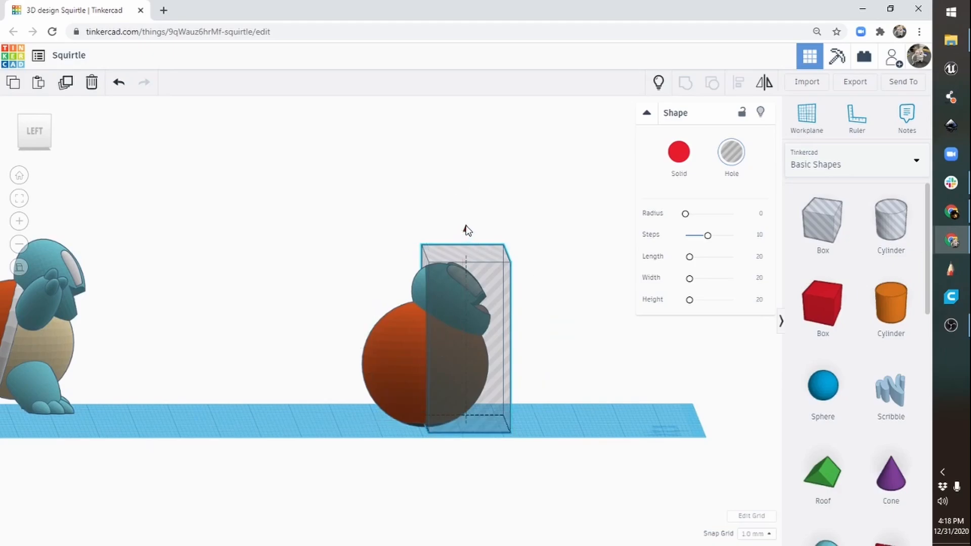
pyautogui.moveTo(467, 230); pyautogui.dragTo(468, 254)
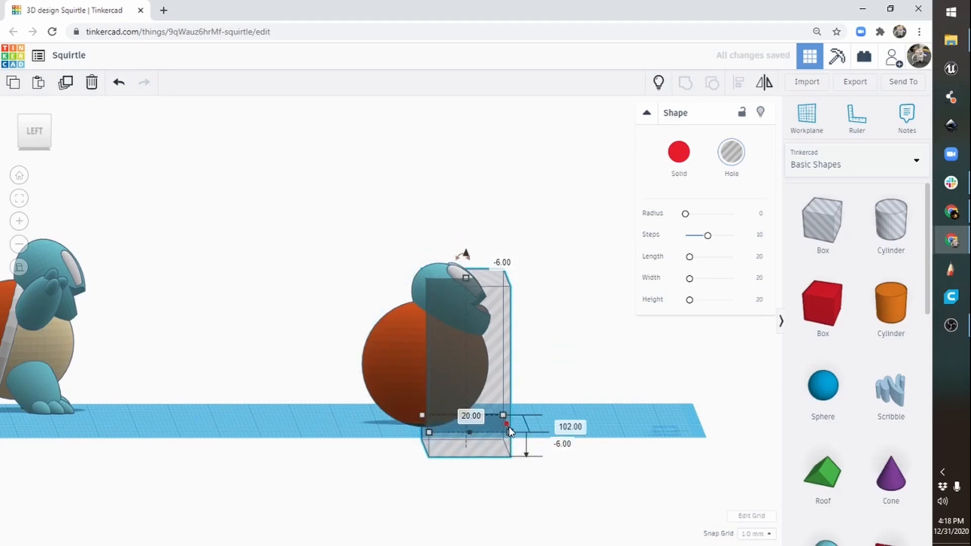
pyautogui.moveTo(507, 424); pyautogui.dragTo(523, 422)
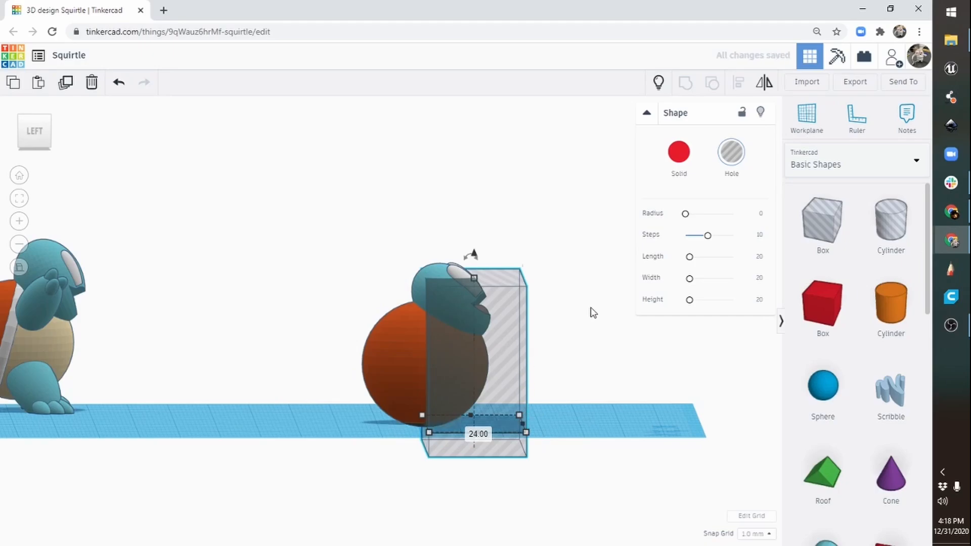
# Step: Tilt the box hole 22.5° toward the front of the figure
pyautogui.moveTo(593, 312); pyautogui.dragTo(541, 288, button='middle')
pyautogui.moveTo(540, 277); pyautogui.dragTo(503, 274, button='right')
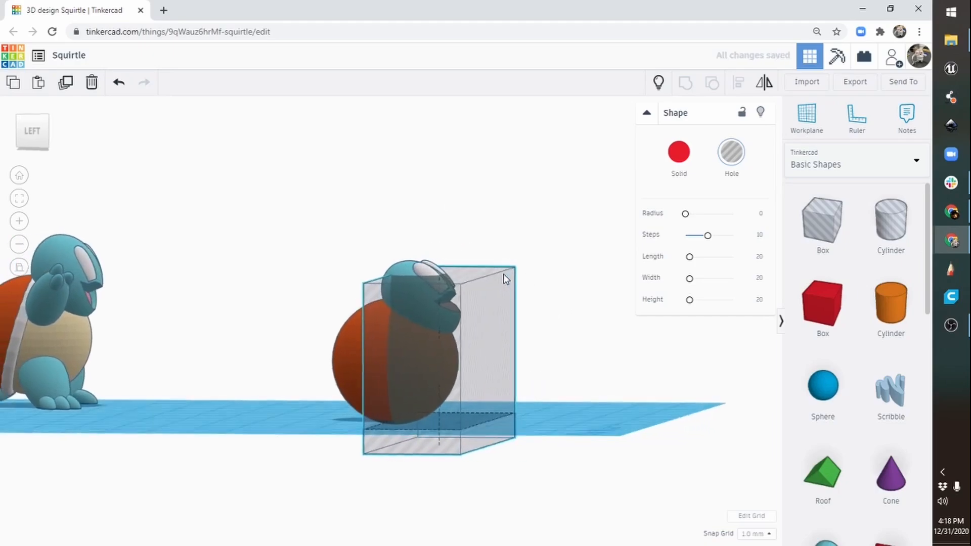
pyautogui.moveTo(473, 258)
pyautogui.moveTo(473, 258); pyautogui.dragTo(502, 276)
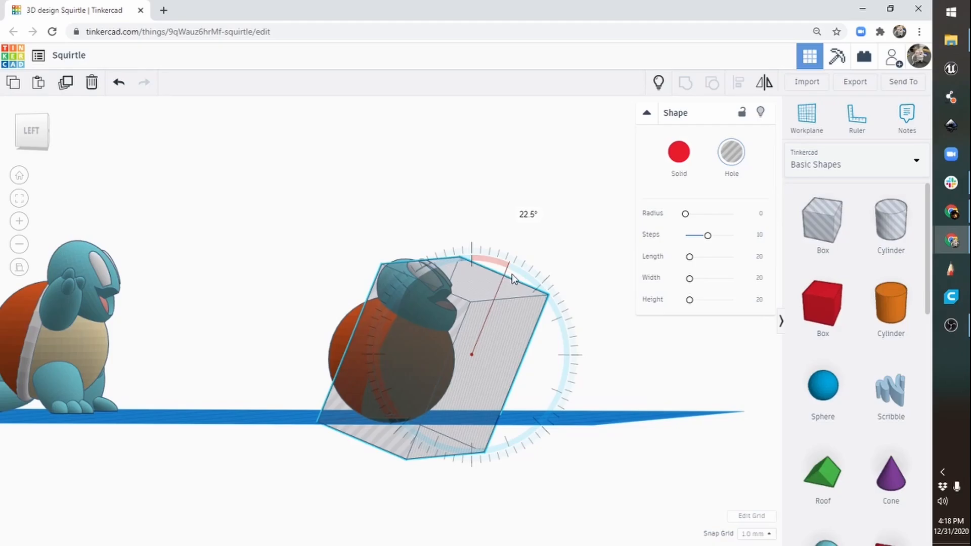
pyautogui.moveTo(513, 279); pyautogui.dragTo(514, 278)
# Step: Reduce the box hole's tilt slightly and shift it back so it covers the front part of the orange sphere
pyautogui.moveTo(310, 404); pyautogui.dragTo(346, 418, button='right')
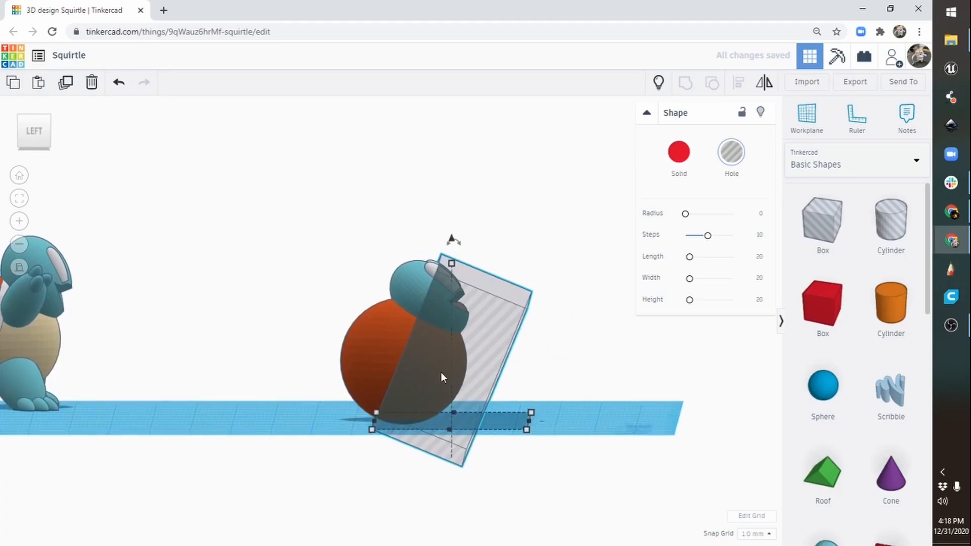
pyautogui.moveTo(454, 239); pyautogui.dragTo(448, 213)
pyautogui.moveTo(493, 324); pyautogui.dragTo(482, 319)
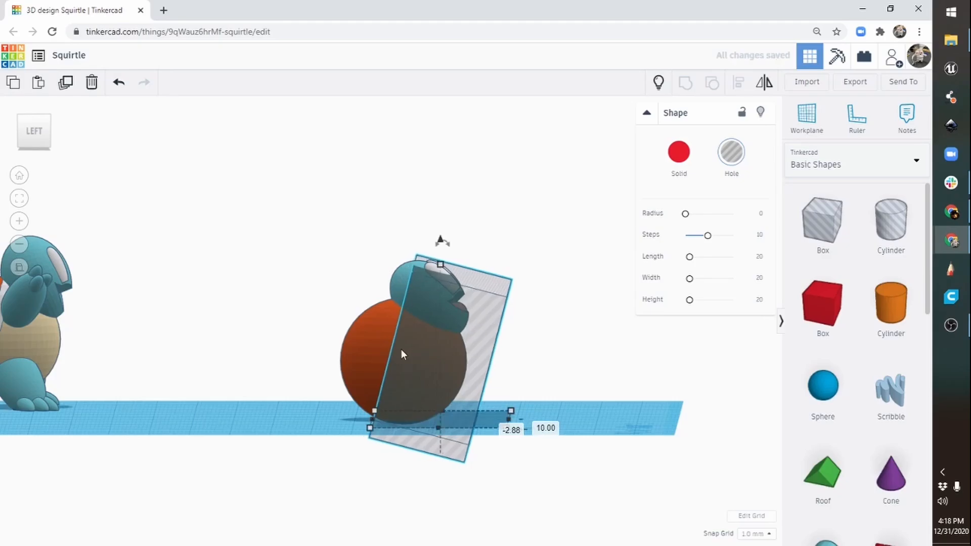
# Step: Group the tilted box hole with the orange sphere to cut away its front and leave only the back shell
pyautogui.moveTo(403, 354); pyautogui.dragTo(414, 409, button='right')
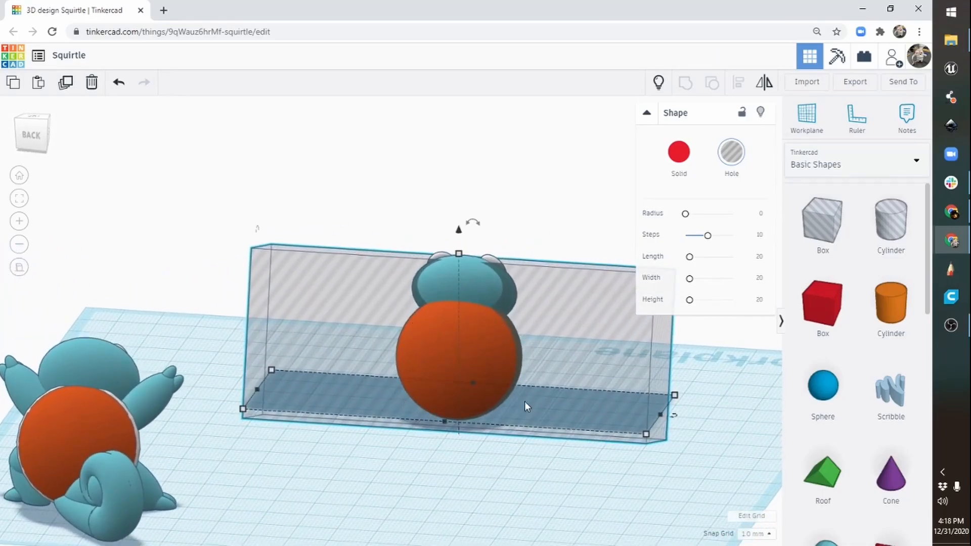
pyautogui.moveTo(600, 335); pyautogui.dragTo(401, 359, button='right')
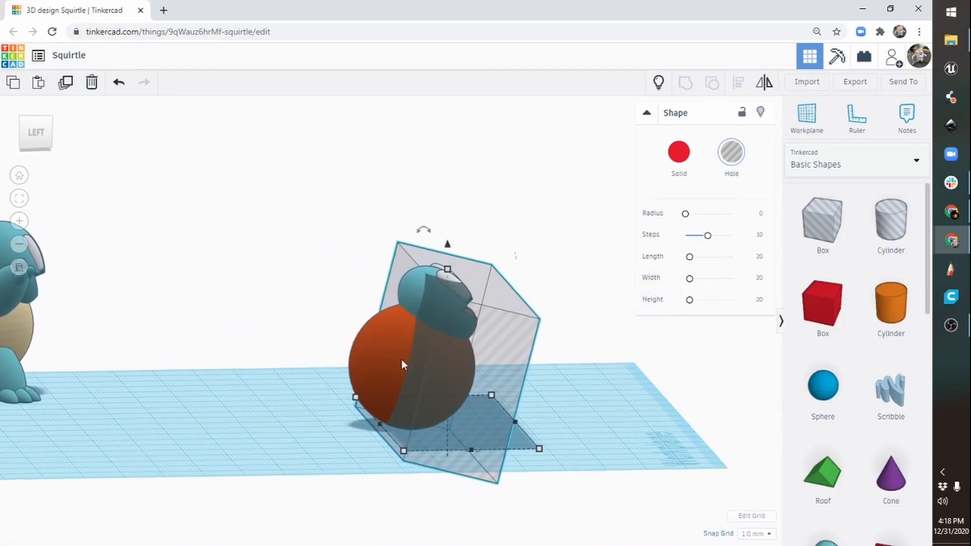
pyautogui.keyDown('shift'); pyautogui.click(375, 349); pyautogui.keyUp('shift')
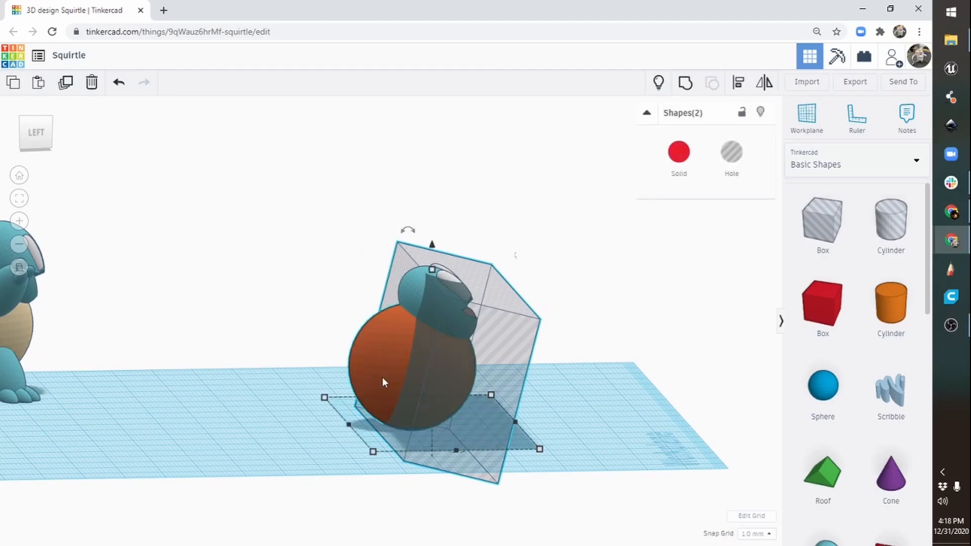
pyautogui.click(685, 83)
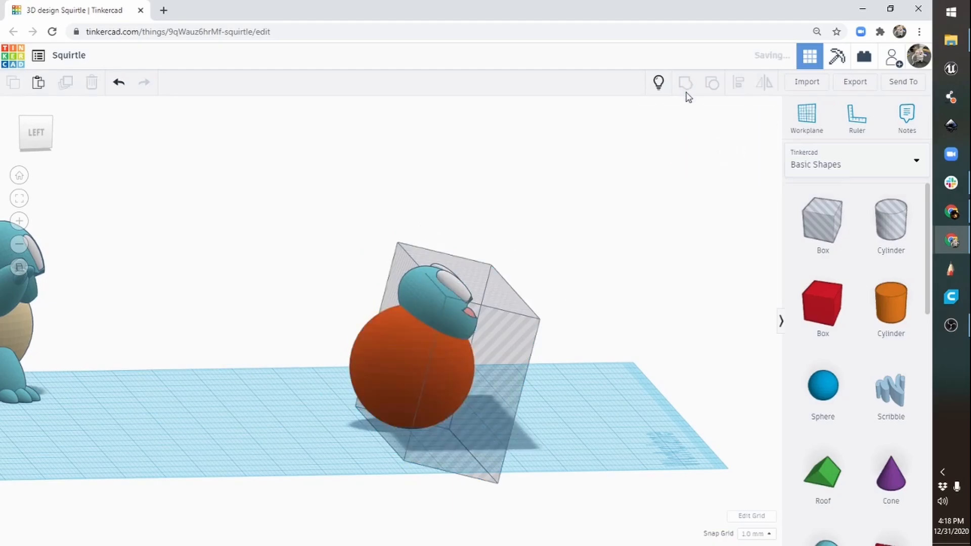
pyautogui.moveTo(649, 284); pyautogui.dragTo(402, 388, button='right')
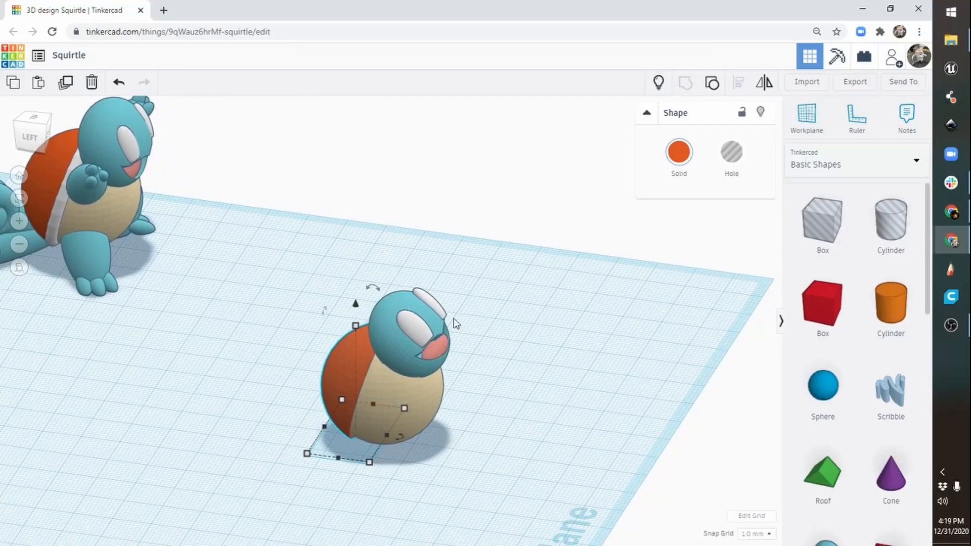
# Step: Add a torus to the workplane beside the body, check the body sphere's size and set the torus radius to 15.5
pyautogui.moveTo(925, 249); pyautogui.dragTo(930, 415)
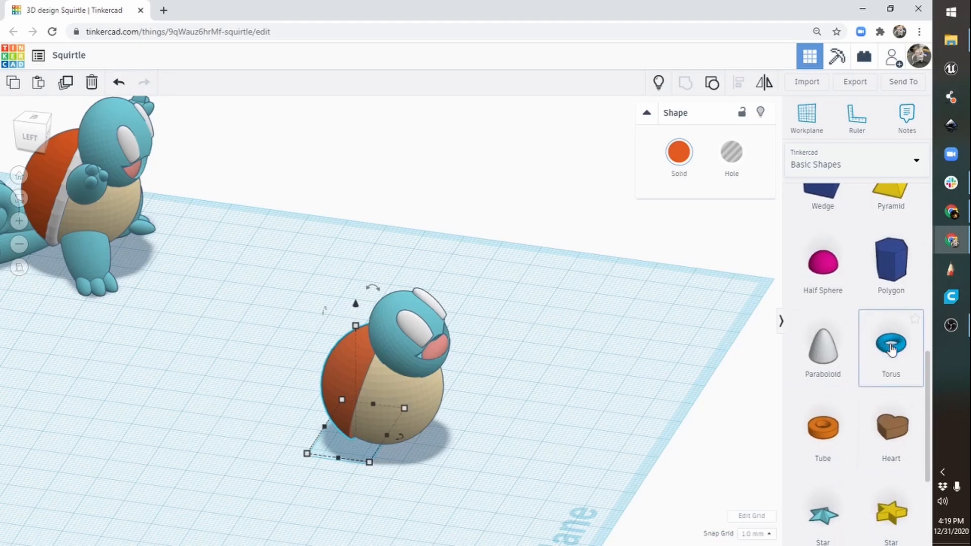
pyautogui.moveTo(895, 349); pyautogui.dragTo(298, 478)
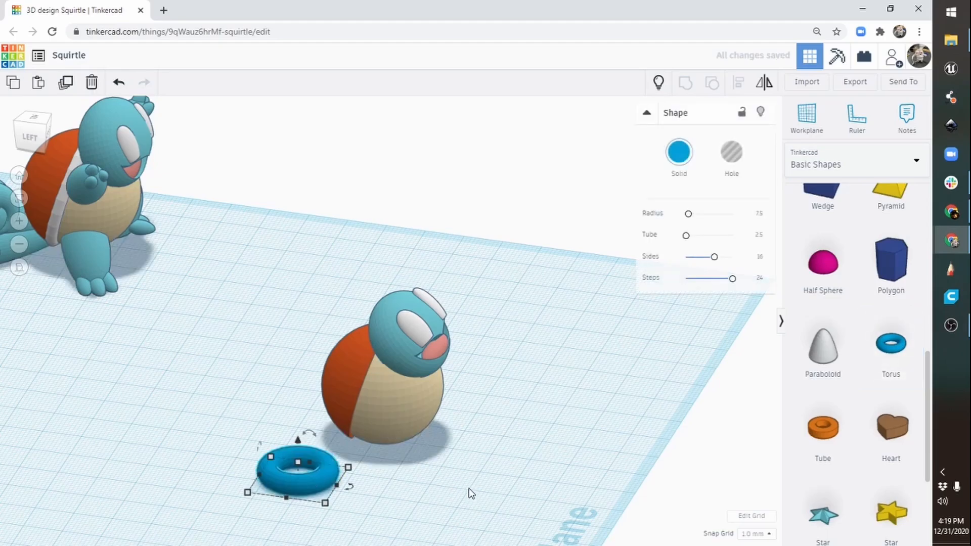
pyautogui.click(400, 413)
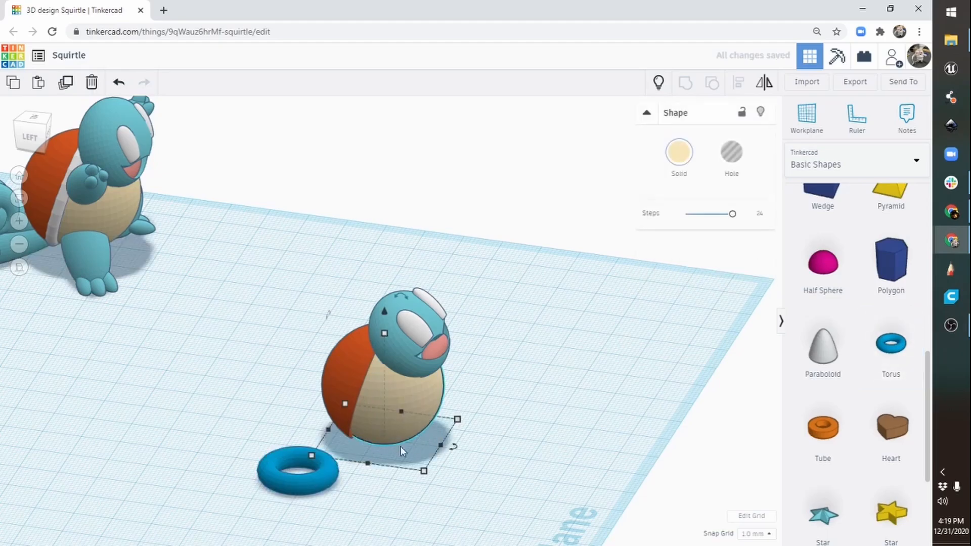
pyautogui.moveTo(425, 472)
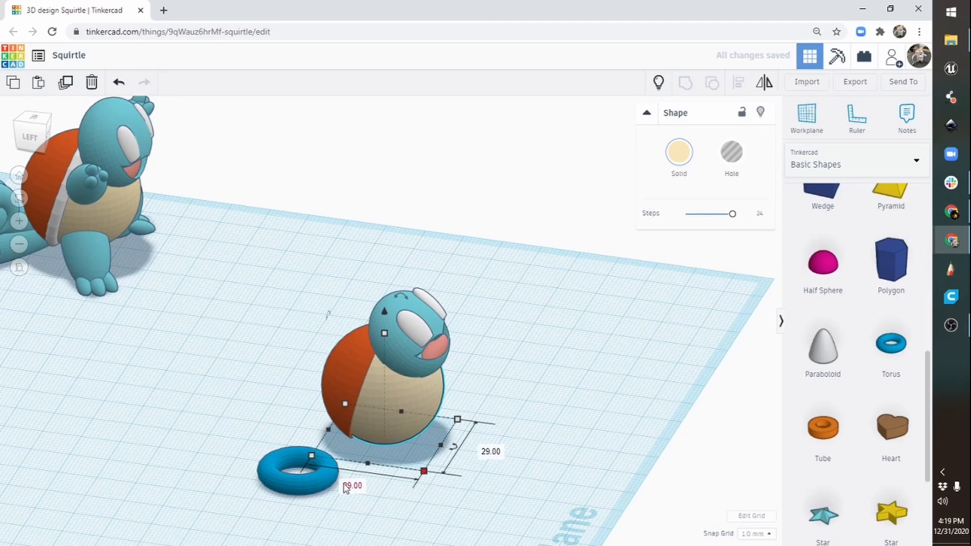
pyautogui.click(272, 481)
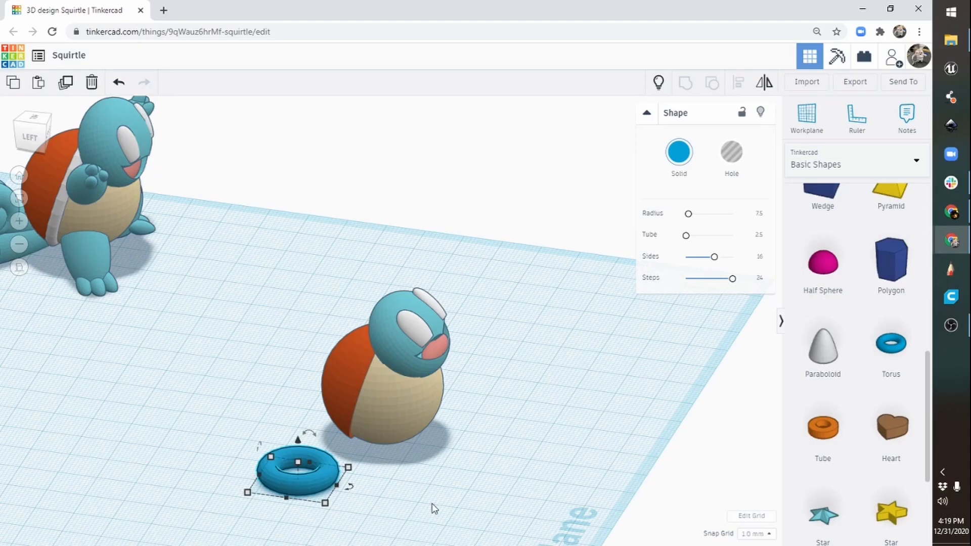
pyautogui.click(759, 213)
pyautogui.press('Return')
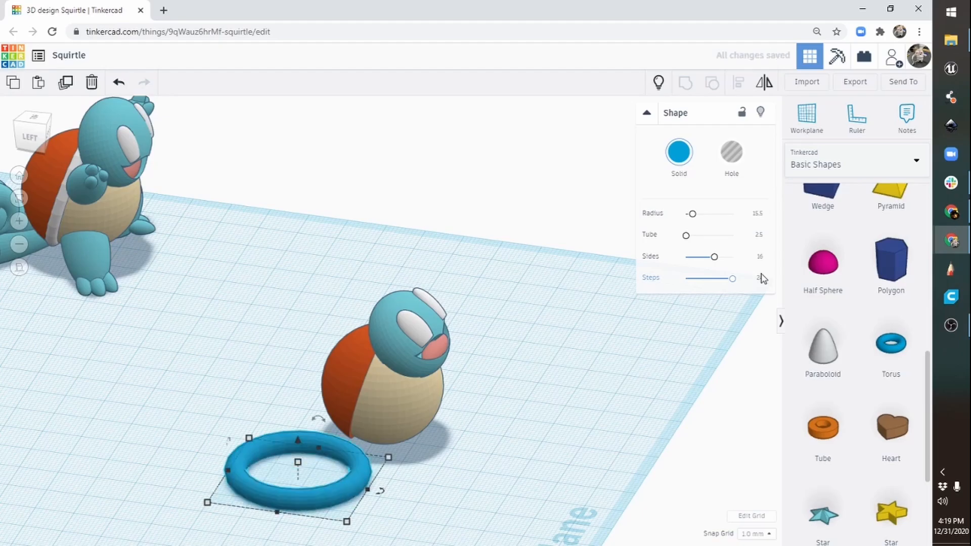
# Step: Colour the torus white and raise its sides to 24
pyautogui.click(678, 154)
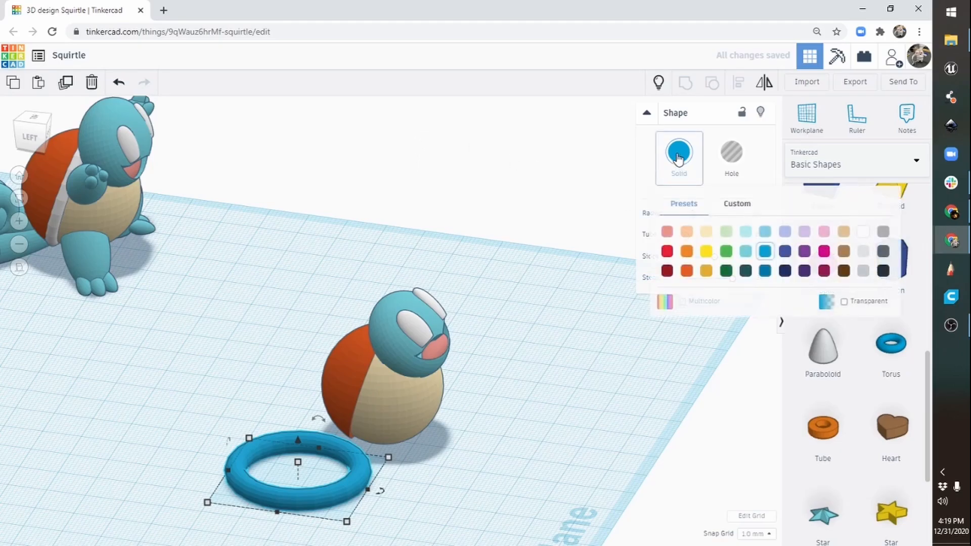
pyautogui.click(864, 232)
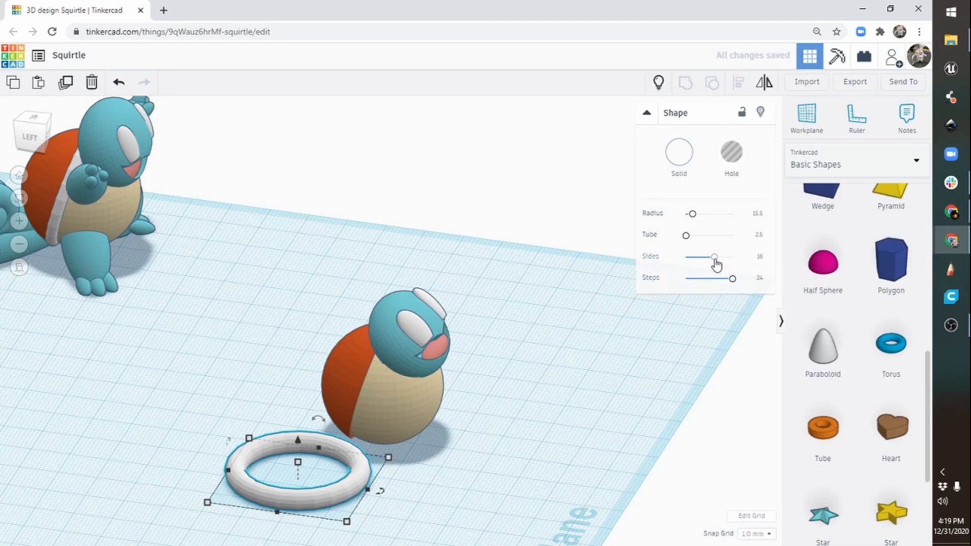
pyautogui.moveTo(714, 256); pyautogui.dragTo(754, 260)
# Step: Rotate the white torus upright, slanted parallel to the shell's cut edge, and move it out clear of the body
pyautogui.moveTo(424, 493); pyautogui.dragTo(468, 462, button='right')
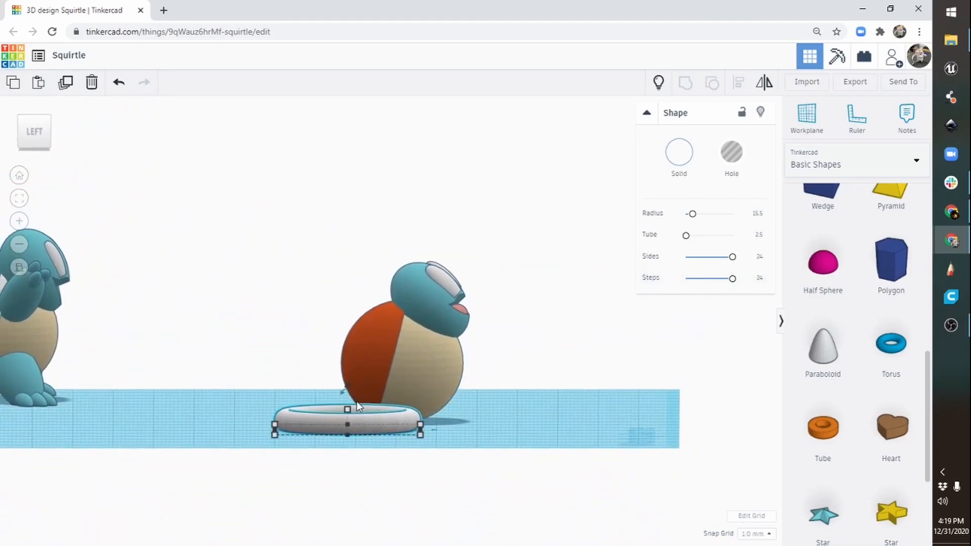
pyautogui.moveTo(349, 398); pyautogui.dragTo(458, 446)
pyautogui.moveTo(359, 397); pyautogui.dragTo(393, 390)
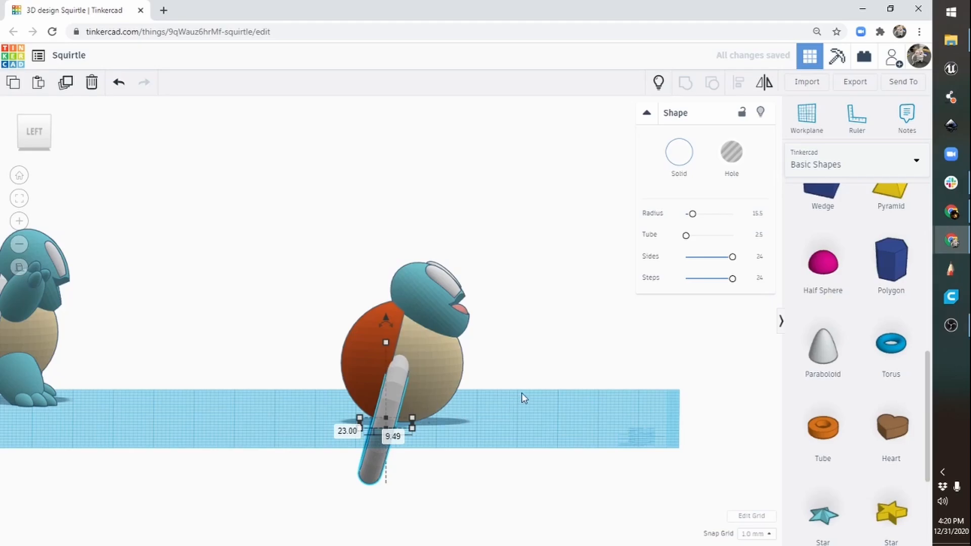
pyautogui.moveTo(521, 393); pyautogui.dragTo(444, 409, button='right')
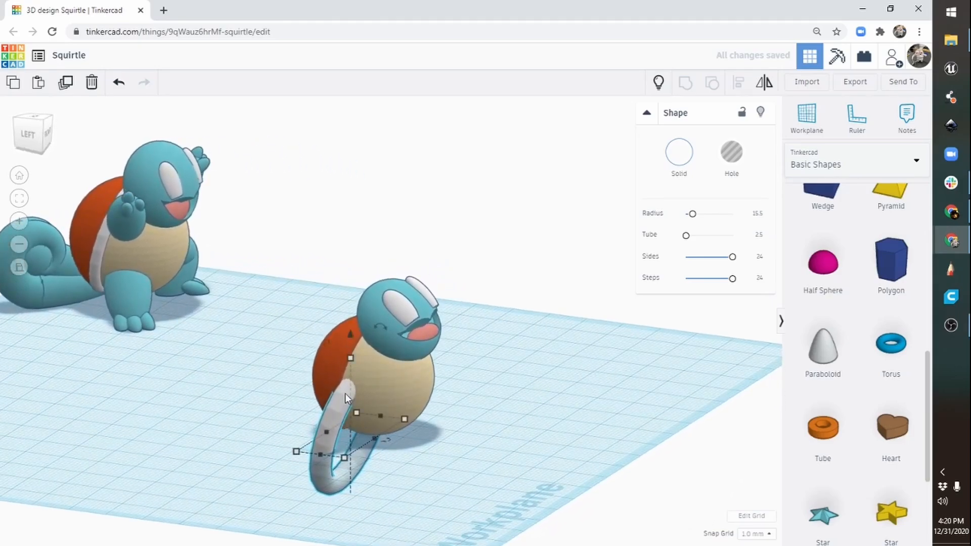
pyautogui.moveTo(327, 441); pyautogui.dragTo(250, 465)
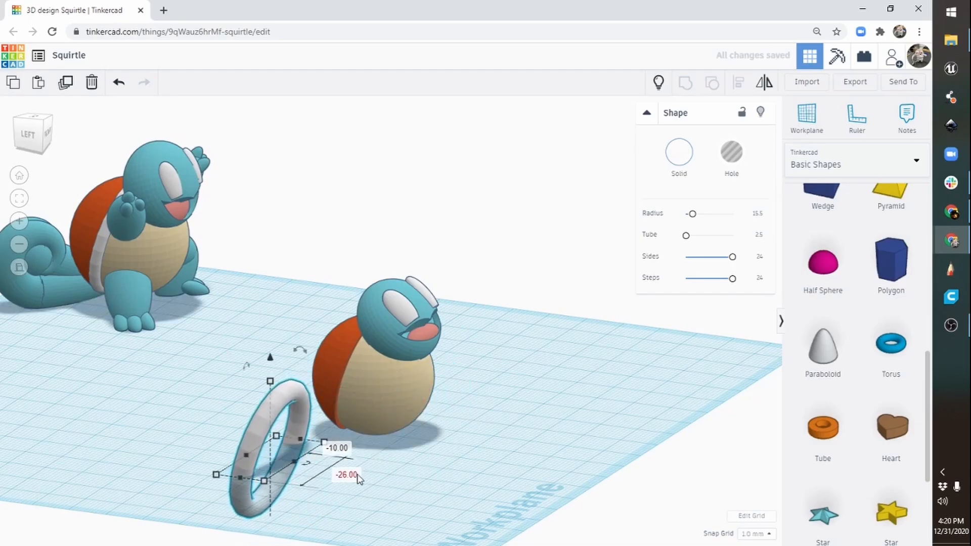
# Step: Align the white ring to the centre of the light yellow body sphere on all three axes, using the sphere as the fixed reference
pyautogui.keyDown('shift'); pyautogui.click(397, 399); pyautogui.keyUp('shift')
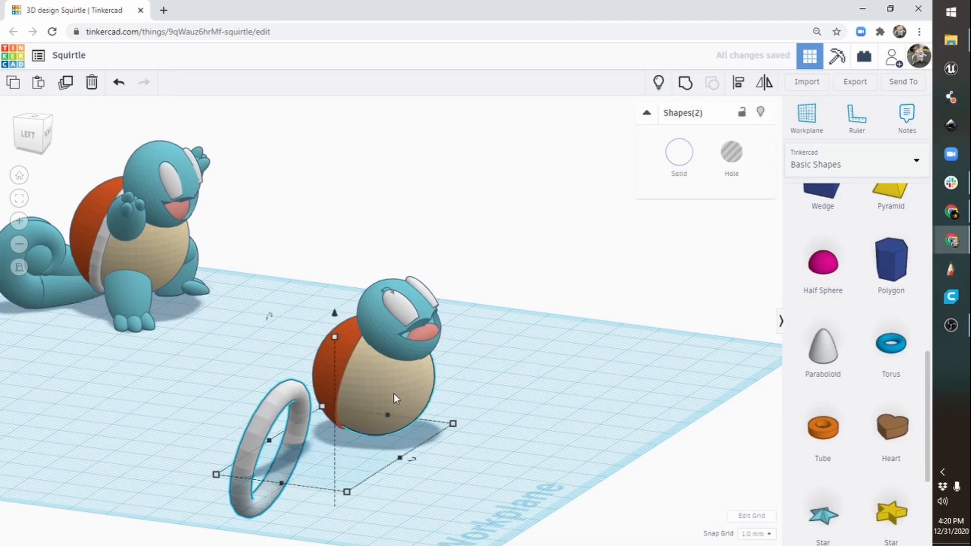
pyautogui.click(741, 87)
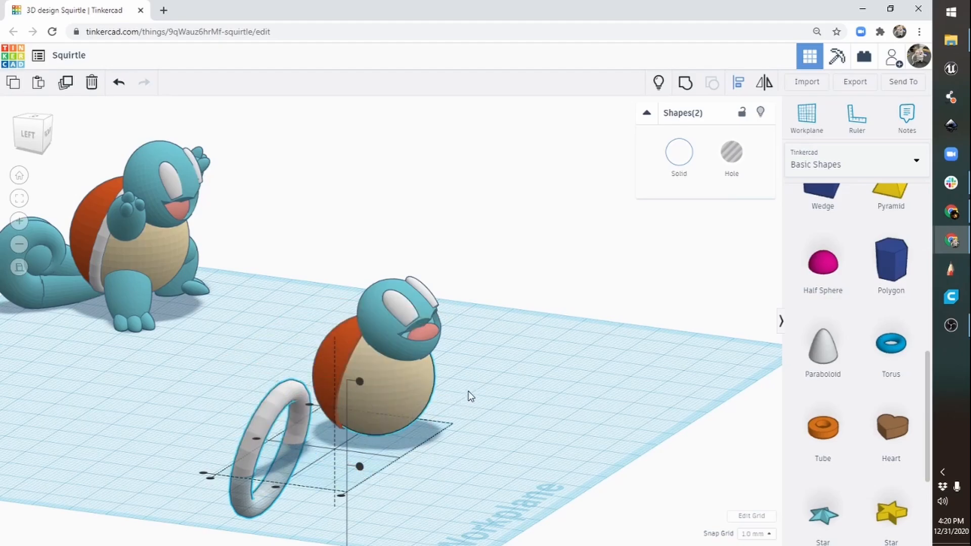
pyautogui.click(398, 379)
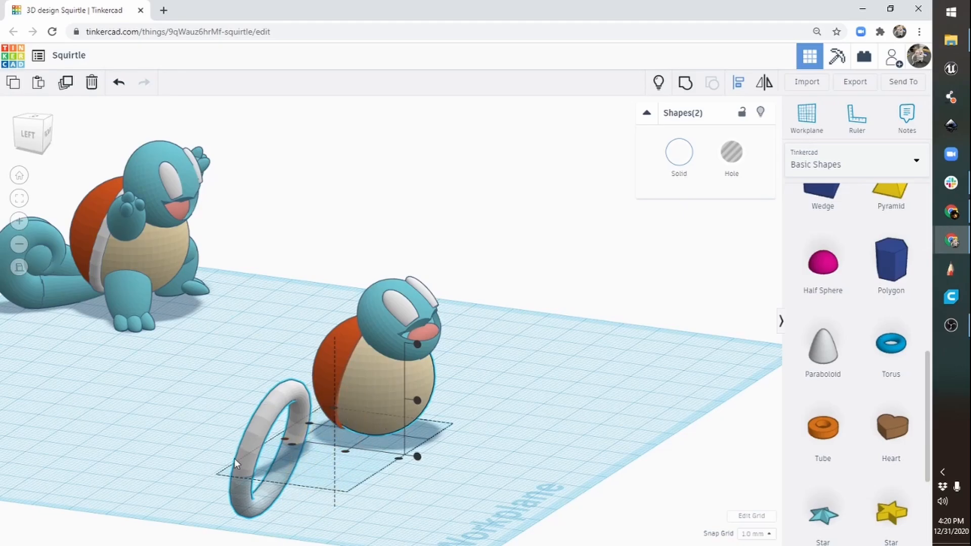
pyautogui.moveTo(536, 368); pyautogui.dragTo(409, 427, button='right')
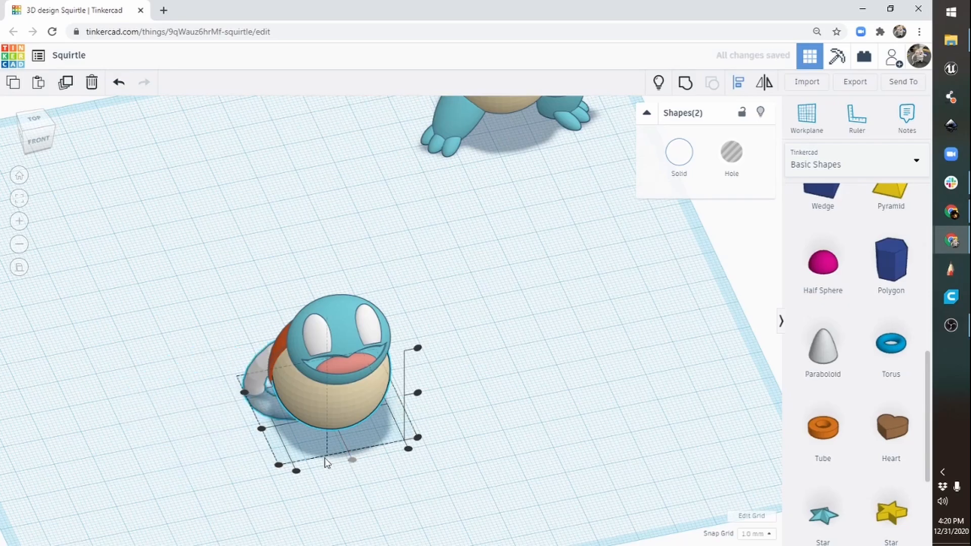
pyautogui.click(261, 429)
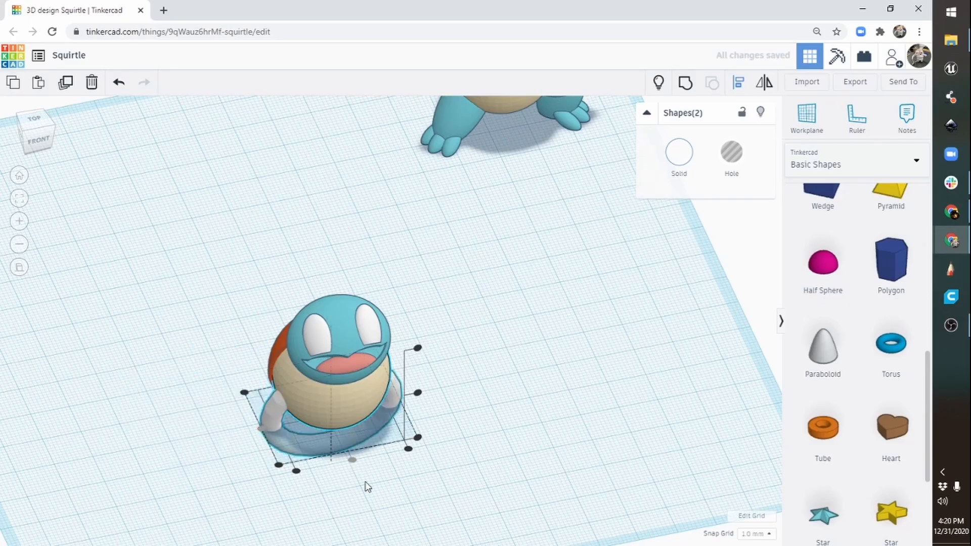
pyautogui.click(417, 393)
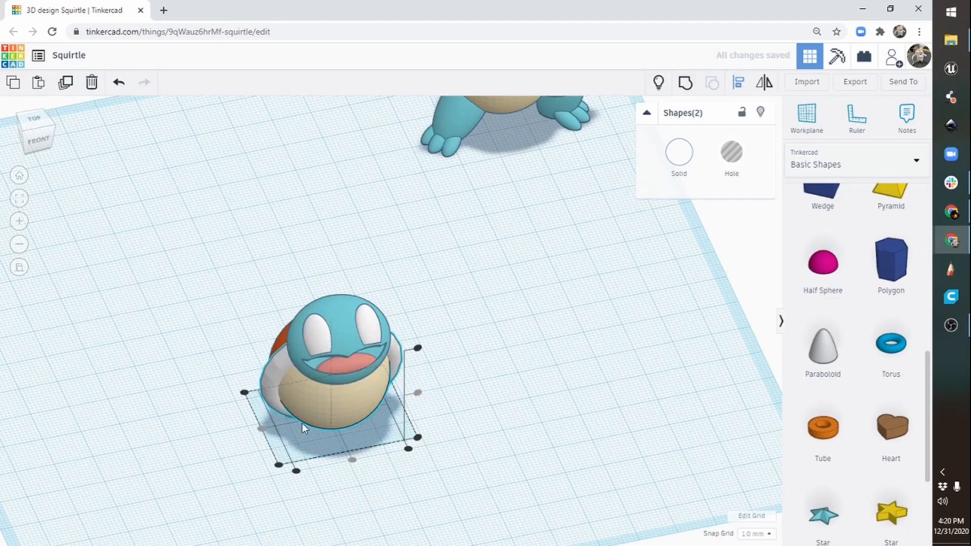
pyautogui.moveTo(279, 460); pyautogui.dragTo(421, 372, button='right')
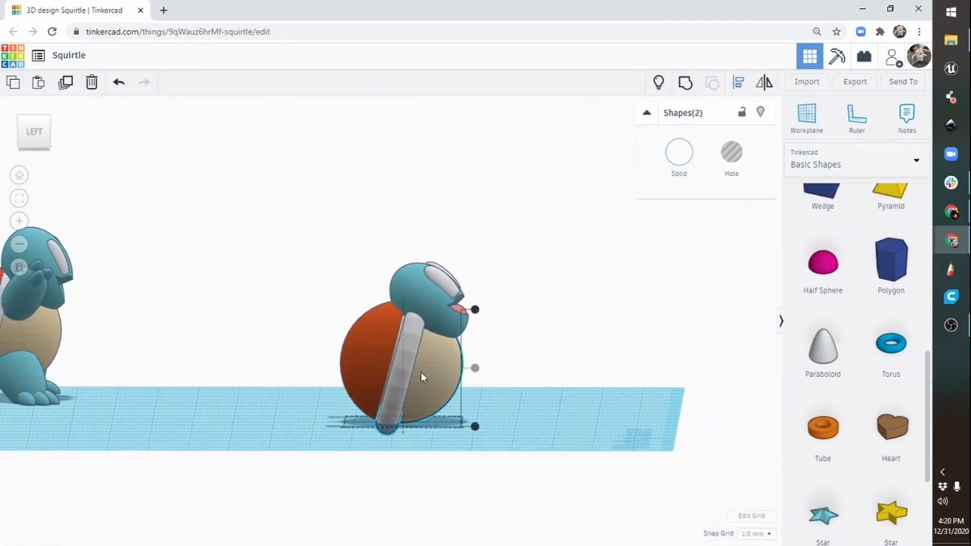
pyautogui.click(538, 384)
pyautogui.click(410, 341)
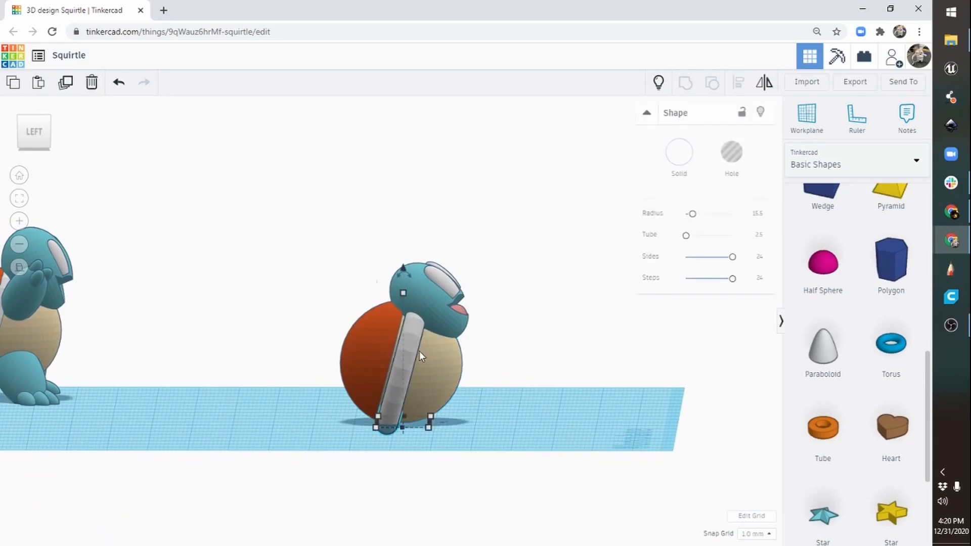
# Step: Nudge the white ring a few small steps toward the orange shell so it sits over the shell's cut edge
pyautogui.press('Left')
pyautogui.press('Left')
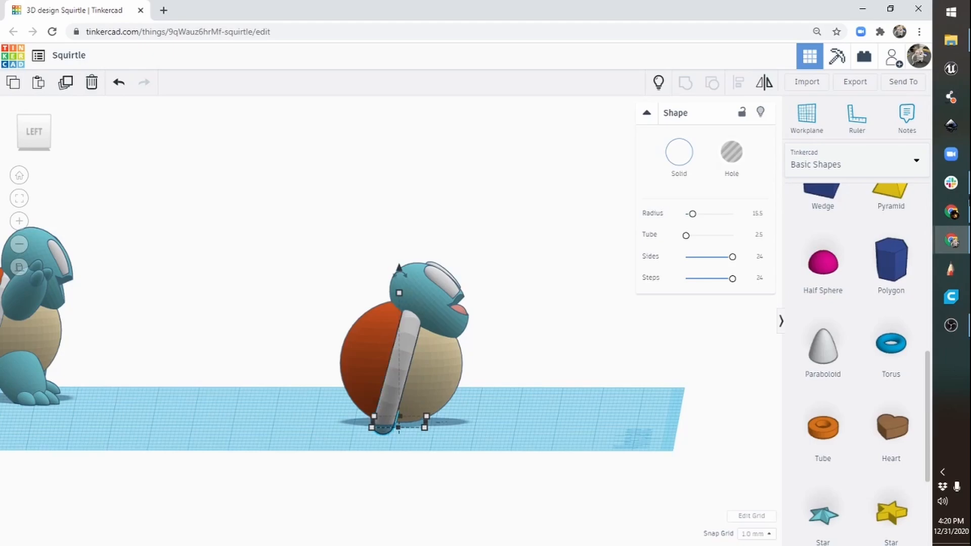
pyautogui.moveTo(952, 241)
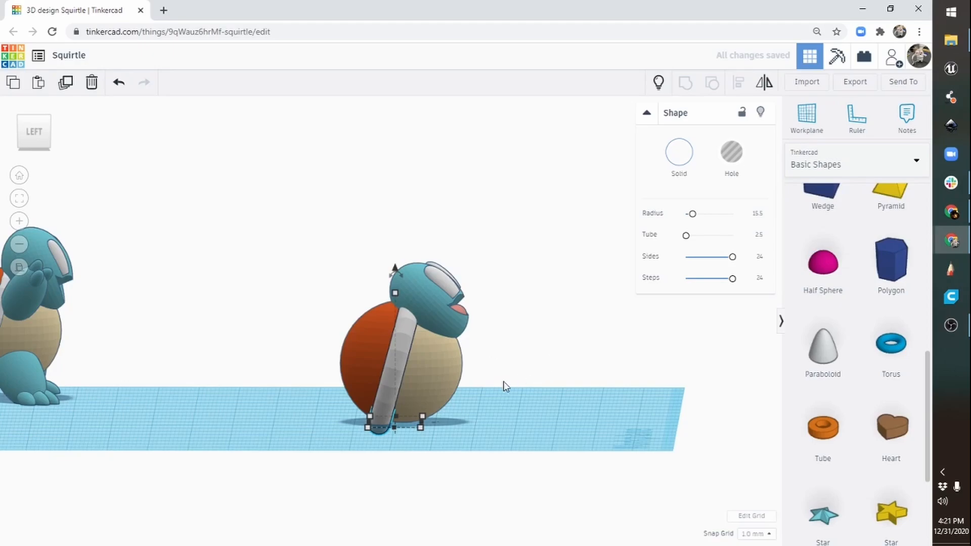
# Step: Try different tube thicknesses for the white ring, including 1, and settle on a tube value of 1.5
pyautogui.moveTo(553, 369); pyautogui.dragTo(395, 356, button='right')
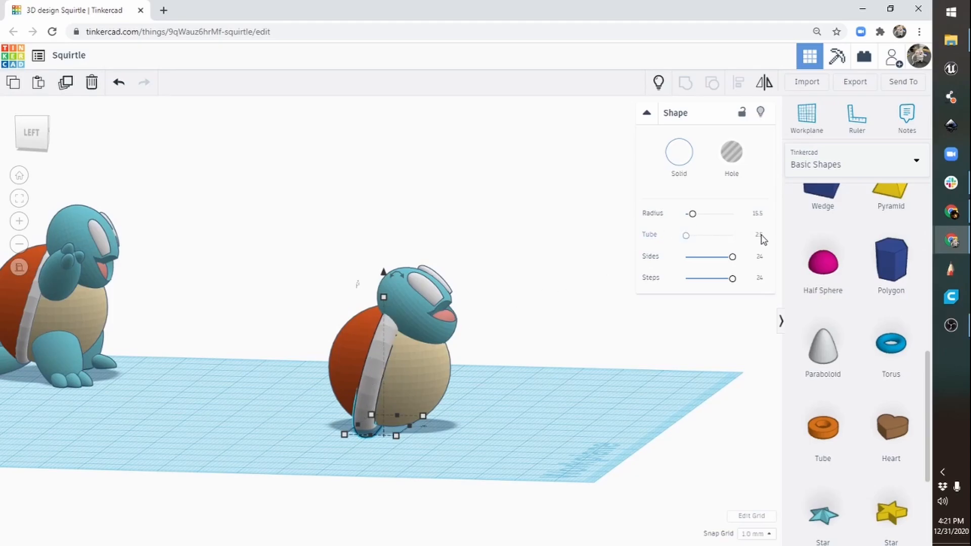
pyautogui.moveTo(689, 244); pyautogui.dragTo(690, 243)
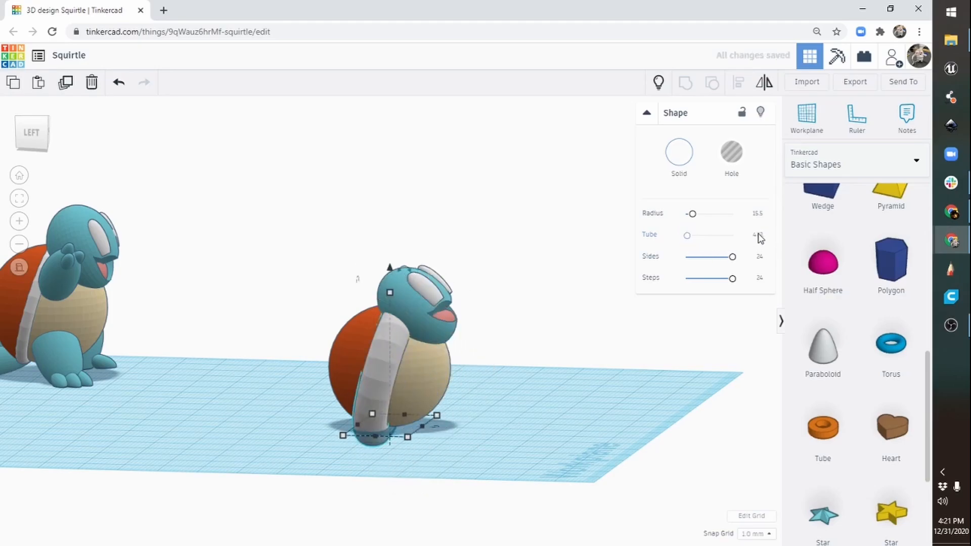
pyautogui.click(758, 235)
pyautogui.write('1')
pyautogui.press('Return')
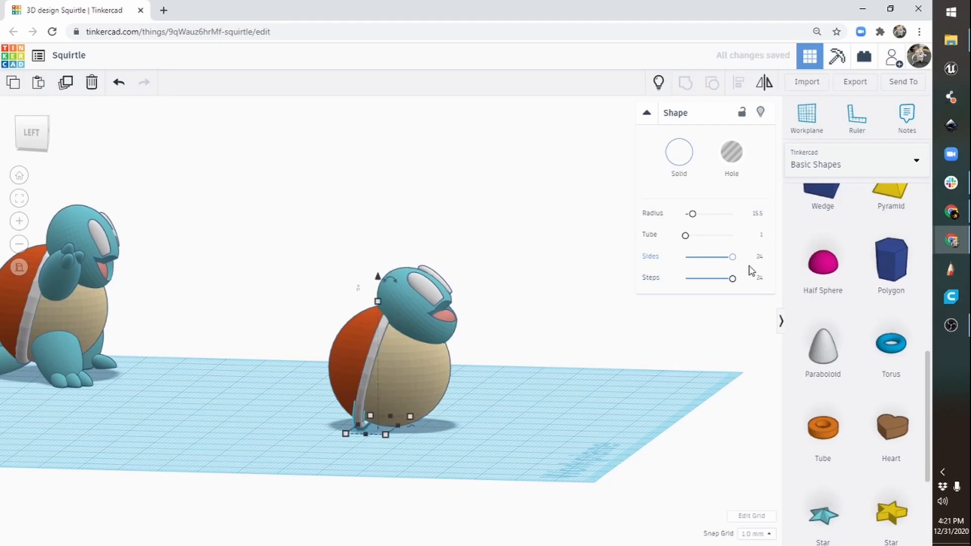
pyautogui.click(762, 235)
pyautogui.write('.5')
pyautogui.press('Return')
pyautogui.moveTo(400, 414); pyautogui.dragTo(280, 420, button='right')
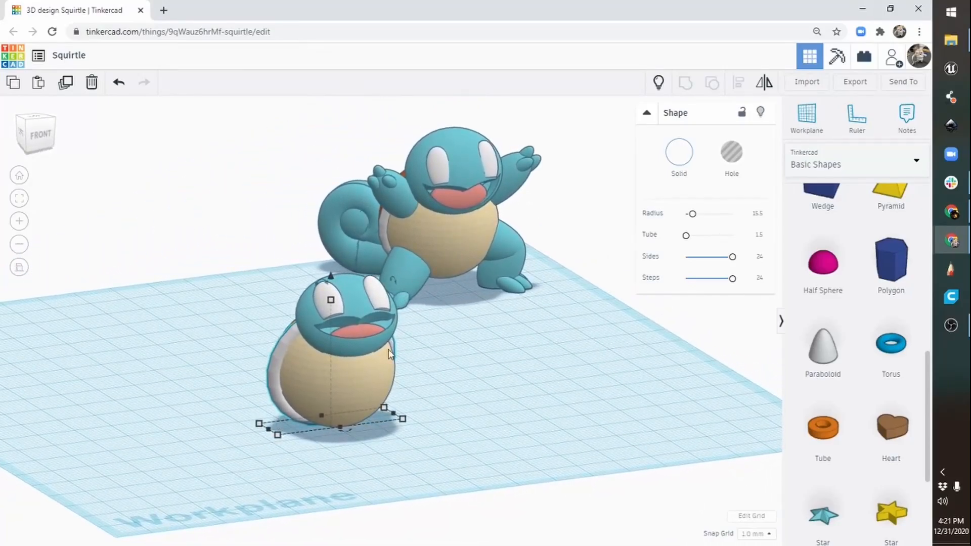
# Step: Duplicate the light yellow body sphere, place the copy beside the body and colour it Squirtle's teal
pyautogui.click(364, 398)
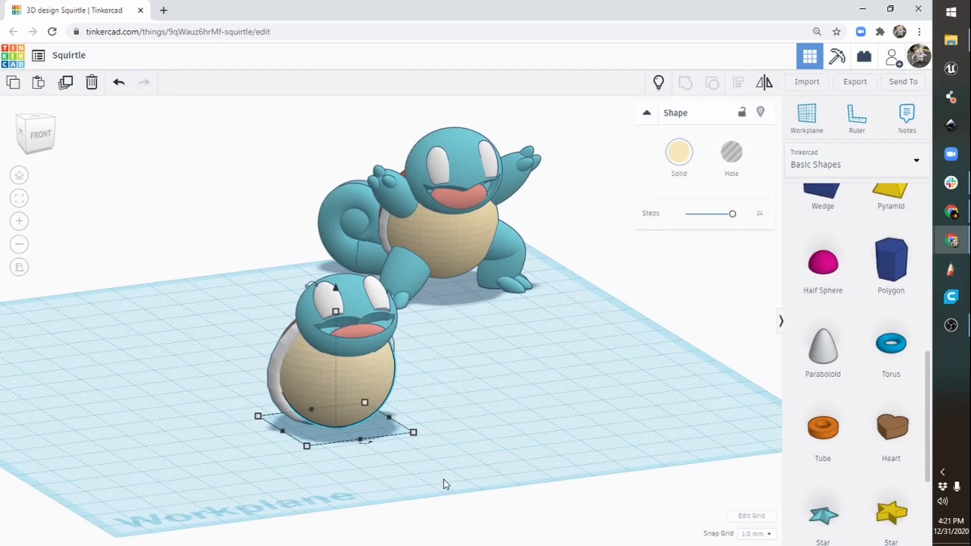
pyautogui.click(65, 83)
pyautogui.moveTo(371, 386); pyautogui.dragTo(269, 404)
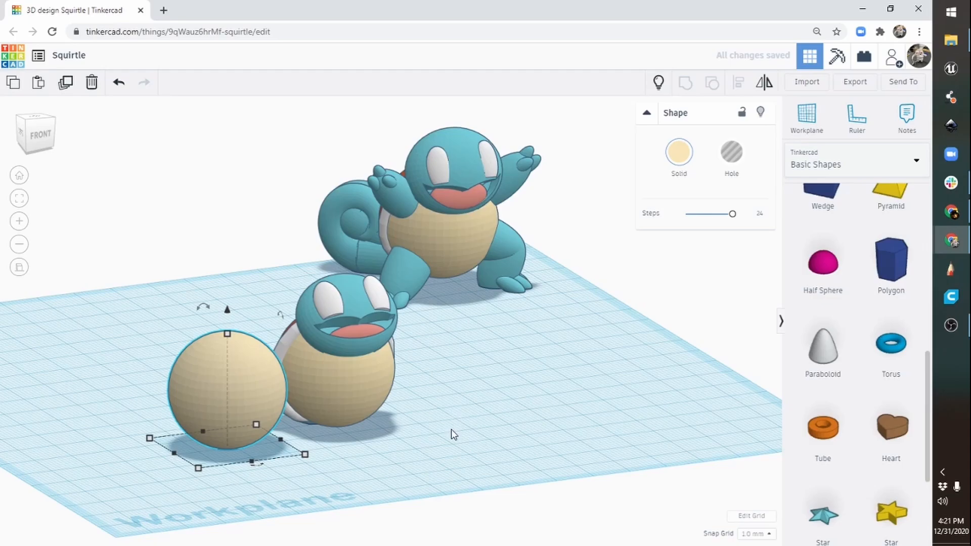
pyautogui.moveTo(451, 429); pyautogui.dragTo(323, 423, button='right')
pyautogui.moveTo(322, 422); pyautogui.dragTo(461, 455, button='middle')
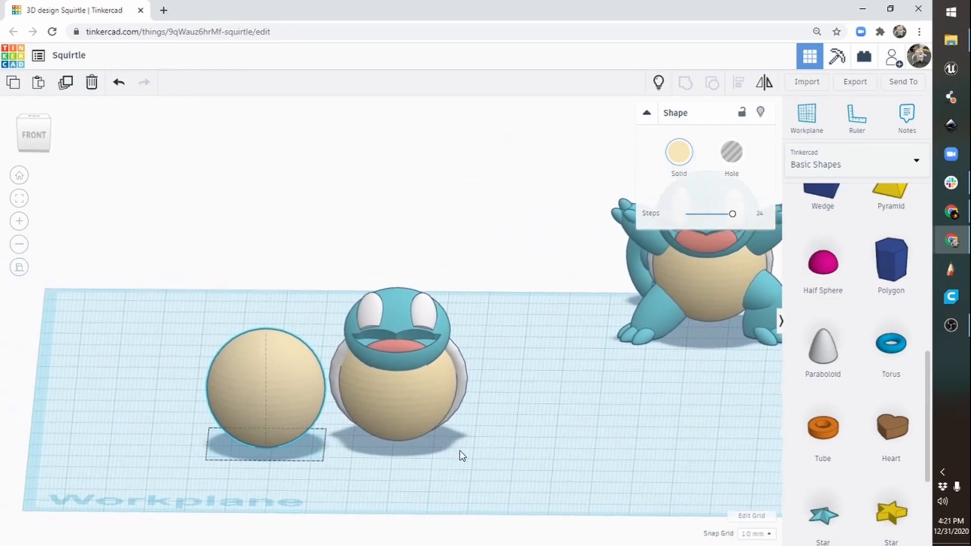
pyautogui.click(686, 154)
pyautogui.click(748, 253)
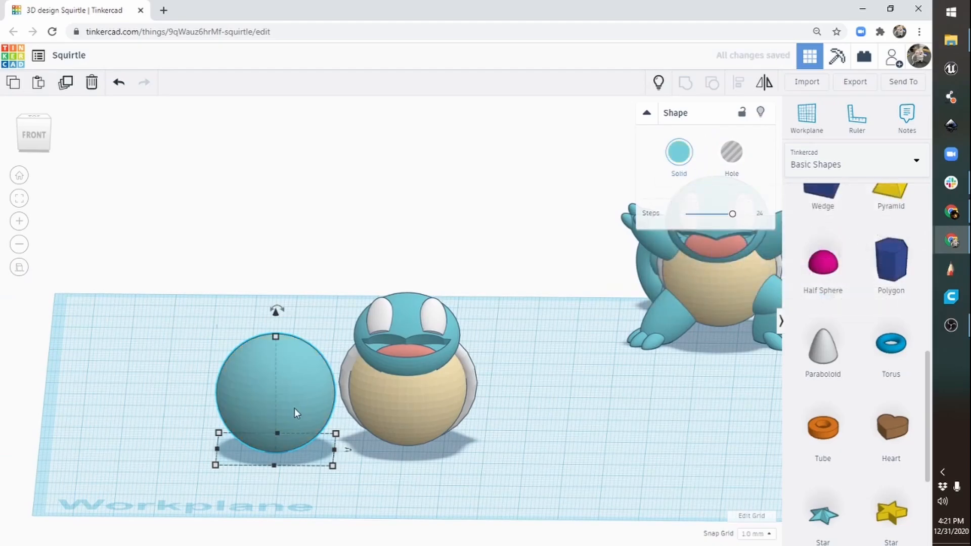
# Step: Squash the teal sphere into a narrow, shorter upright ellipsoid for the arm and add a smaller, thinner copy beside it
pyautogui.moveTo(334, 449); pyautogui.dragTo(245, 463)
pyautogui.moveTo(245, 464); pyautogui.dragTo(242, 536, button='right')
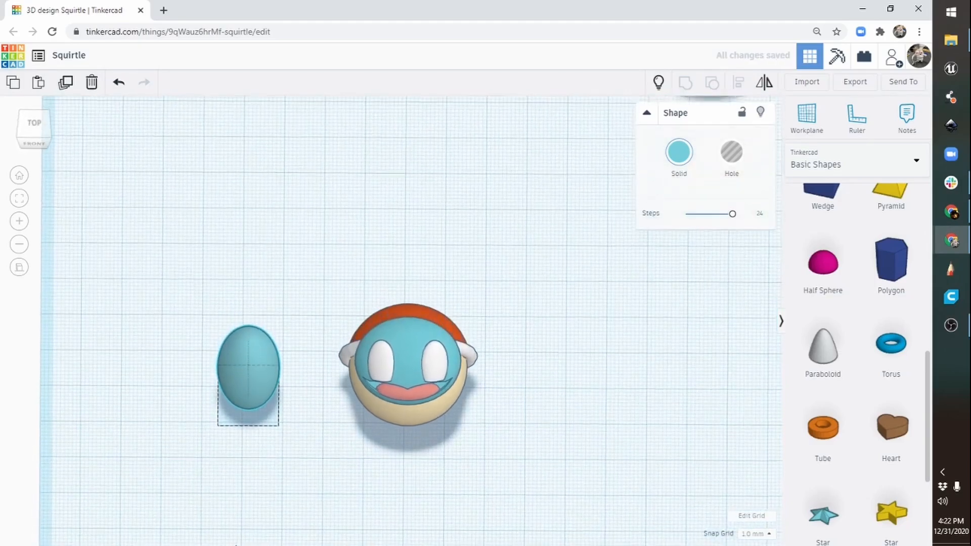
pyautogui.moveTo(234, 475)
pyautogui.mouseDown(button='right')
pyautogui.moveTo(273, 494)
pyautogui.moveTo(242, 459)
pyautogui.mouseUp(button='right')
pyautogui.moveTo(240, 456); pyautogui.dragTo(252, 429)
pyautogui.moveTo(355, 419); pyautogui.dragTo(314, 319, button='right')
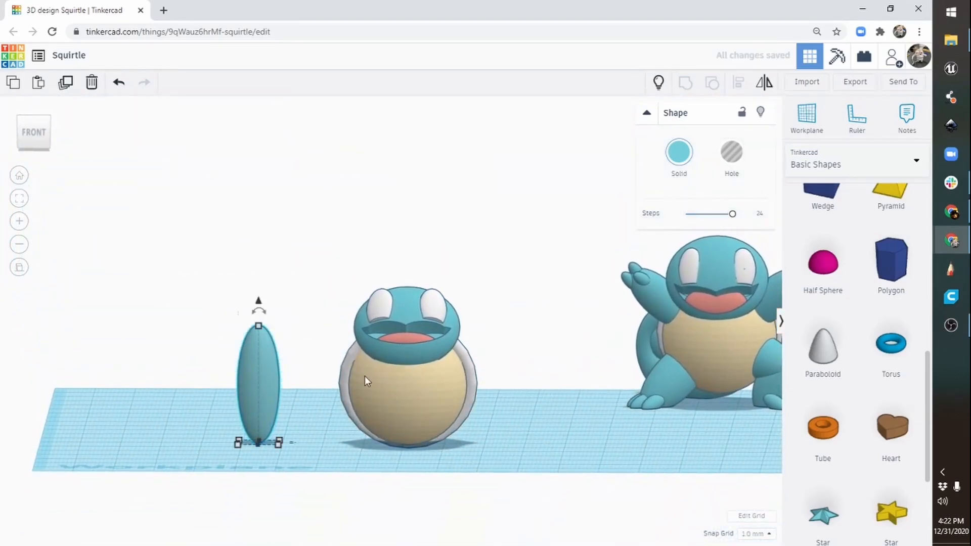
pyautogui.moveTo(258, 326); pyautogui.dragTo(258, 356)
pyautogui.moveTo(283, 443); pyautogui.dragTo(304, 449, button='right')
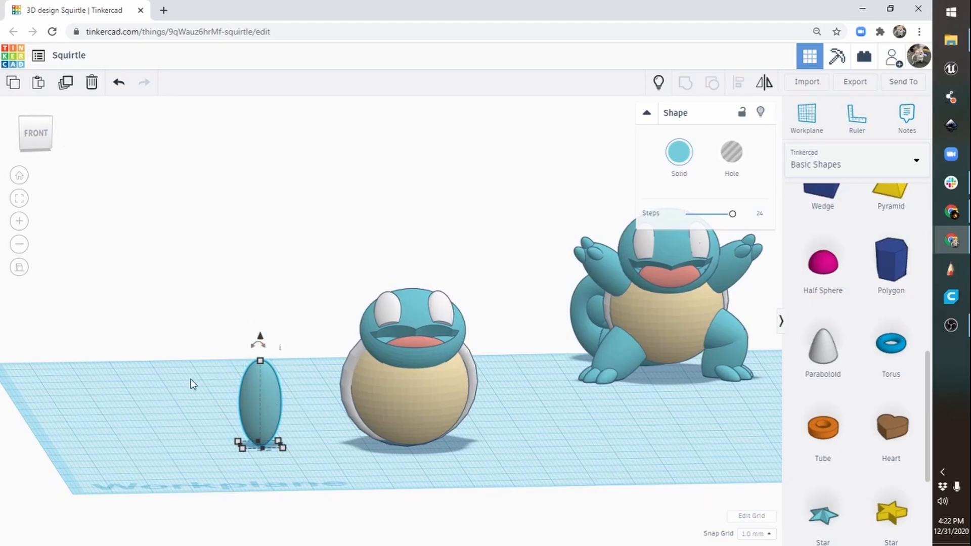
pyautogui.click(65, 83)
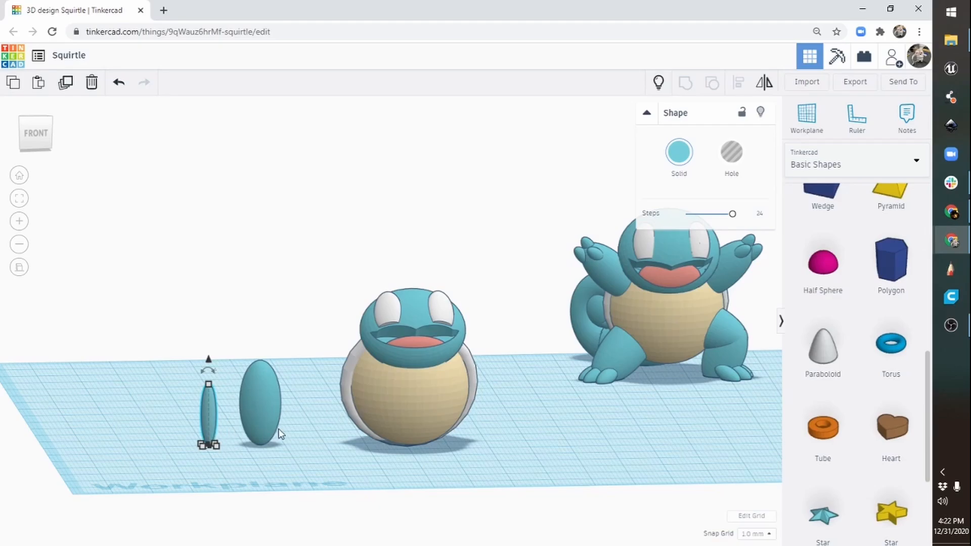
pyautogui.moveTo(203, 452)
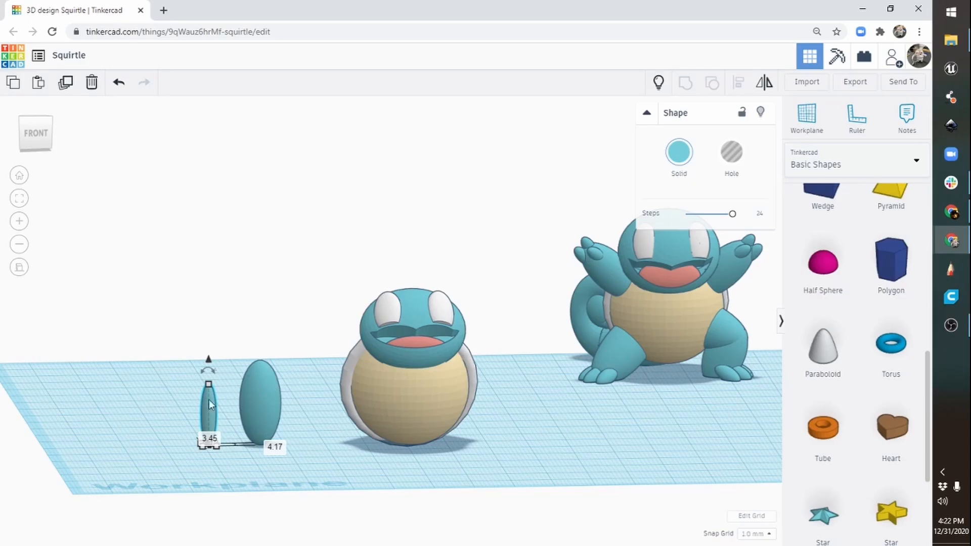
pyautogui.click(65, 83)
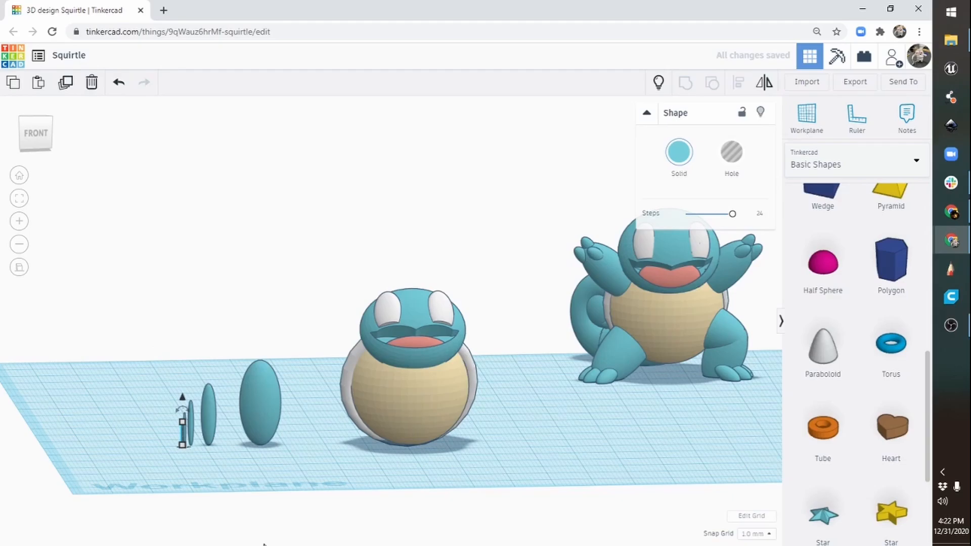
pyautogui.moveTo(122, 334); pyautogui.dragTo(200, 460)
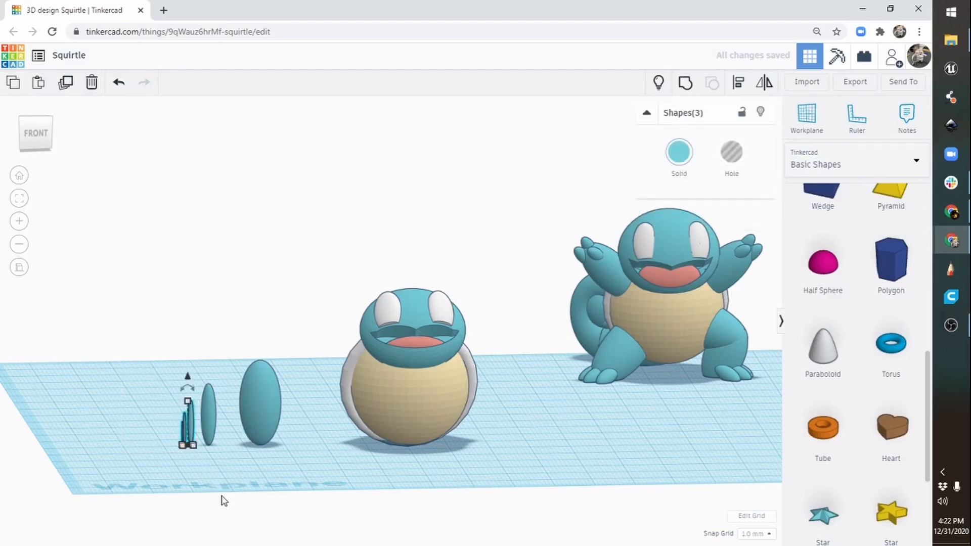
pyautogui.press('Delete')
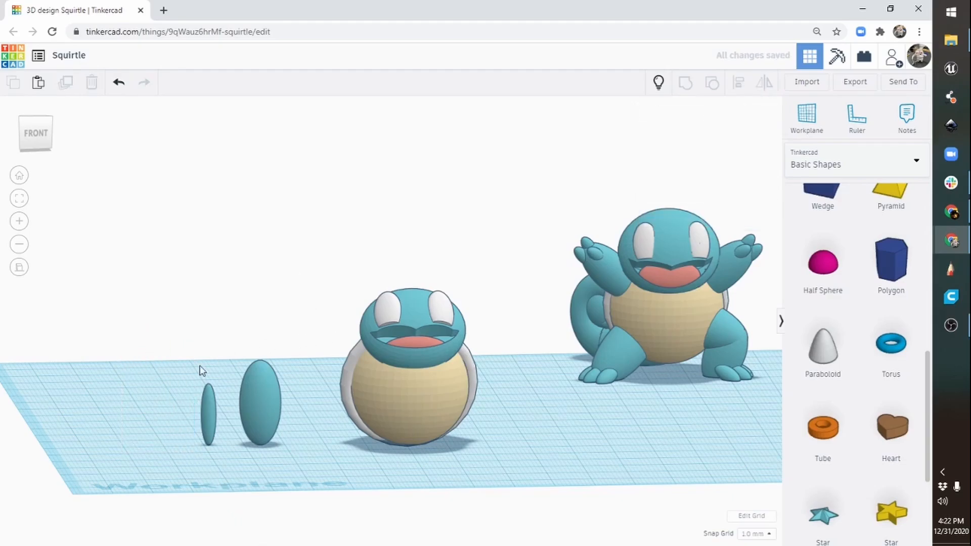
# Step: Raise the small teal ellipsoid and move it onto the upper left of the larger one as a finger
pyautogui.click(210, 419)
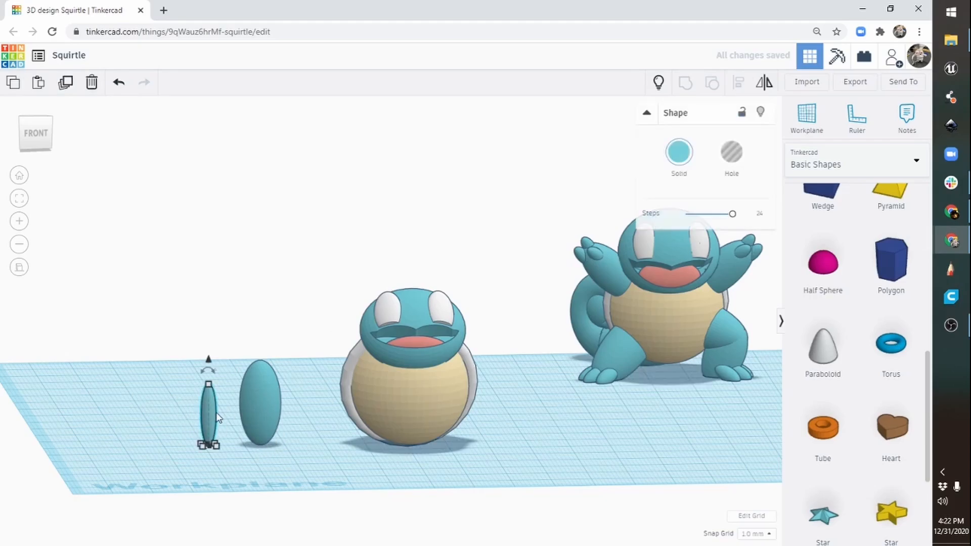
pyautogui.moveTo(208, 382); pyautogui.dragTo(212, 329)
pyautogui.moveTo(208, 372); pyautogui.dragTo(251, 373)
pyautogui.moveTo(317, 384); pyautogui.dragTo(287, 396, button='right')
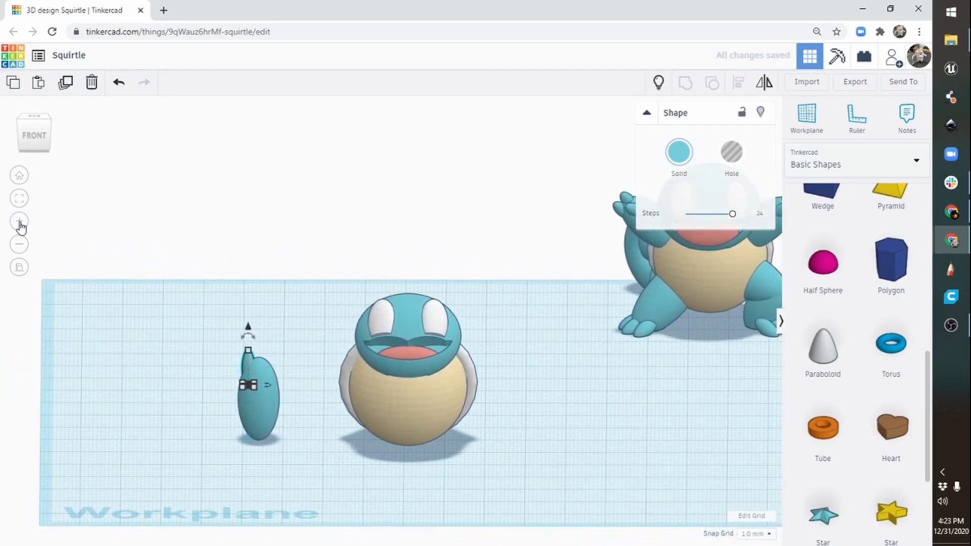
# Step: Reduce the large teal ellipsoid's front-to-back depth to 9 mm
pyautogui.click(259, 422)
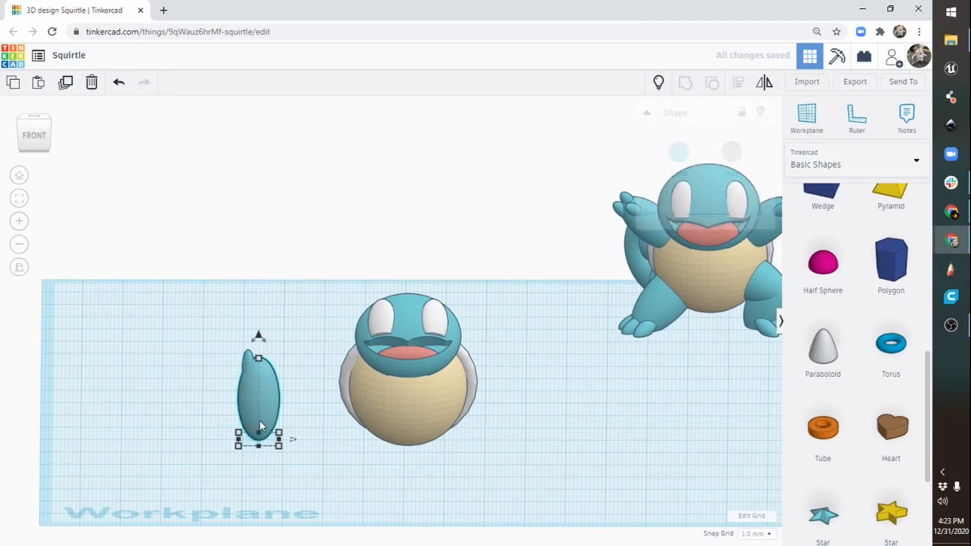
pyautogui.click(19, 201)
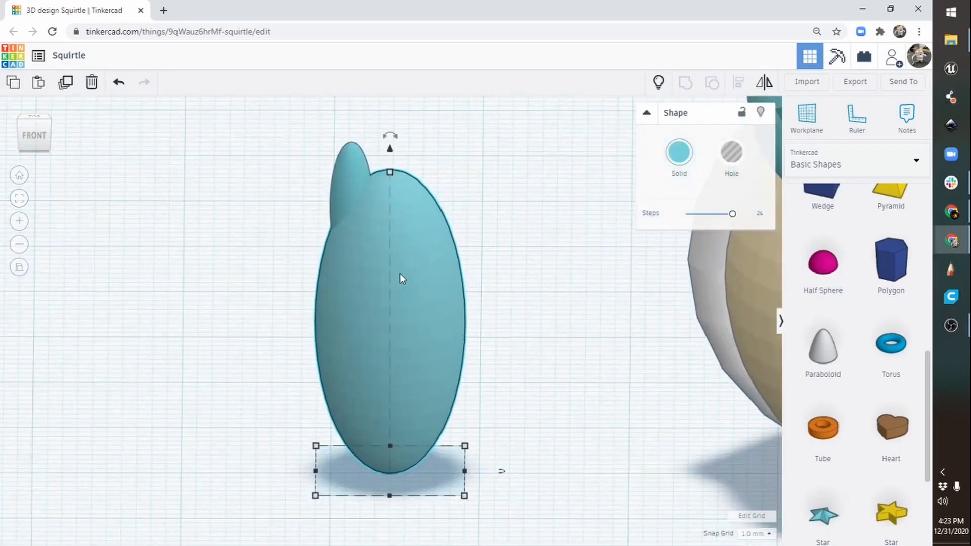
pyautogui.moveTo(526, 207); pyautogui.dragTo(466, 243, button='middle')
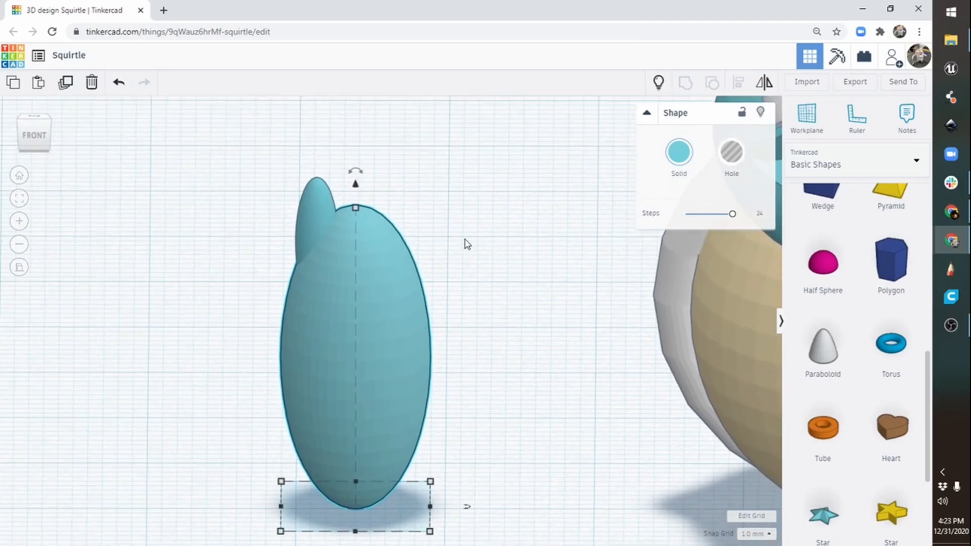
pyautogui.moveTo(455, 232); pyautogui.dragTo(461, 332, button='right')
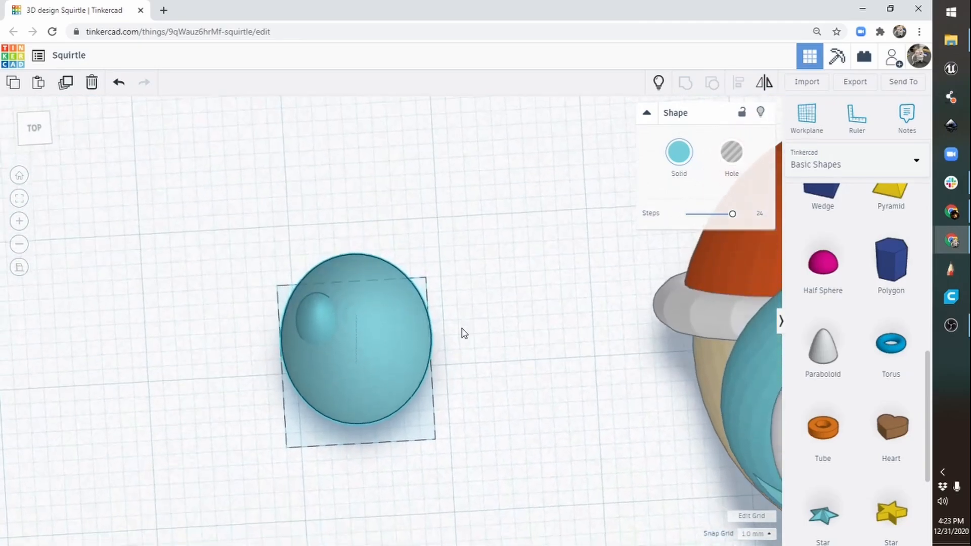
pyautogui.moveTo(361, 441); pyautogui.dragTo(364, 417)
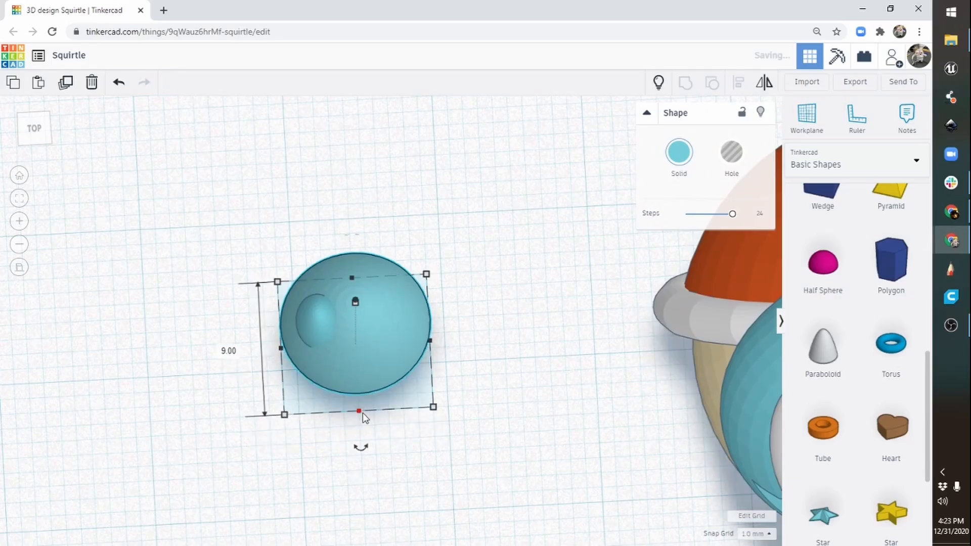
# Step: Shift the finger ellipsoid slightly backward on the arm and raise it by 1 mm
pyautogui.moveTo(312, 329); pyautogui.dragTo(311, 312)
pyautogui.moveTo(383, 326); pyautogui.dragTo(377, 254, button='right')
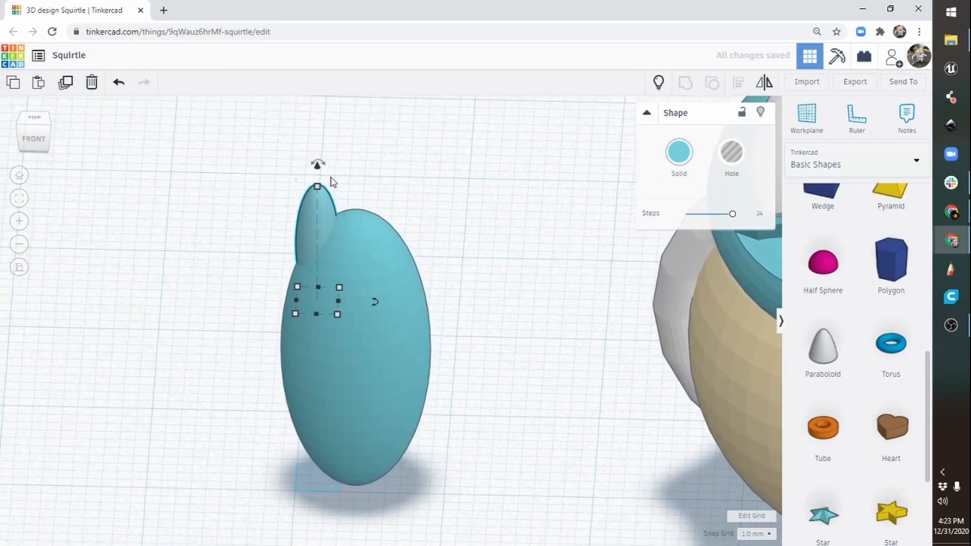
pyautogui.moveTo(317, 169); pyautogui.dragTo(317, 156)
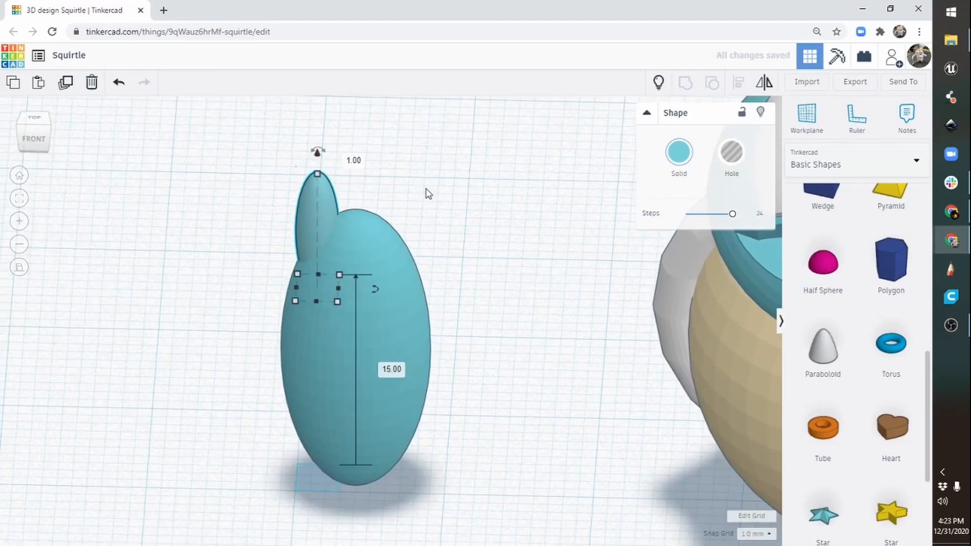
# Step: Duplicate the finger sideways twice with equal spacing to make a row of three fingers across the arm's upper end
pyautogui.click(64, 84)
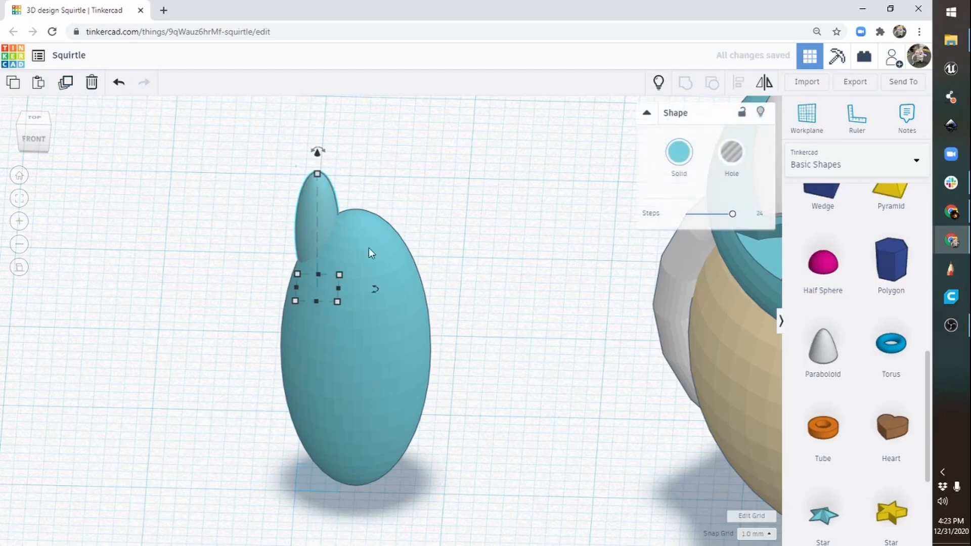
pyautogui.press('Right')
pyautogui.press('Right')
pyautogui.press('Right')
pyautogui.press('Right')
pyautogui.press('Right')
pyautogui.press('Right')
pyautogui.press('Right')
pyautogui.press('Right')
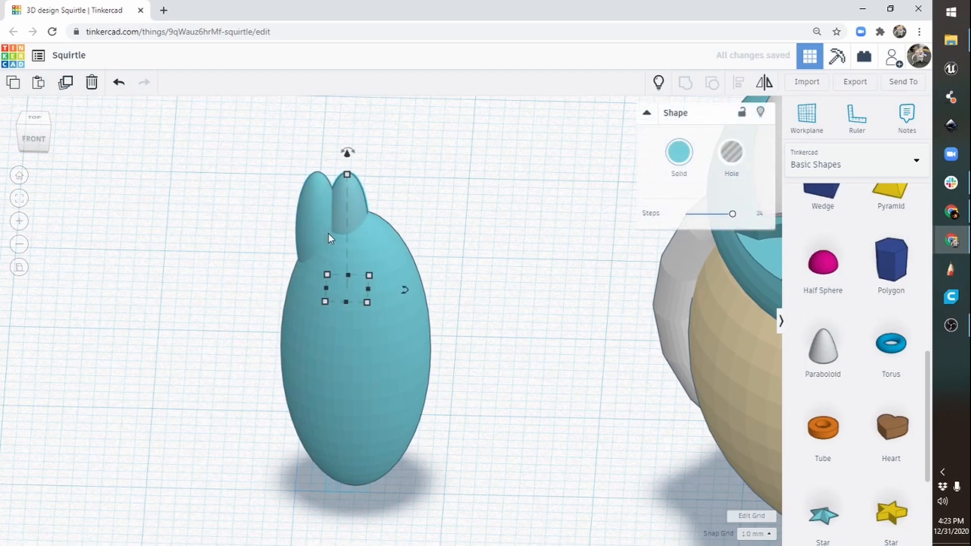
pyautogui.click(65, 83)
pyautogui.moveTo(495, 180); pyautogui.dragTo(506, 200, button='right')
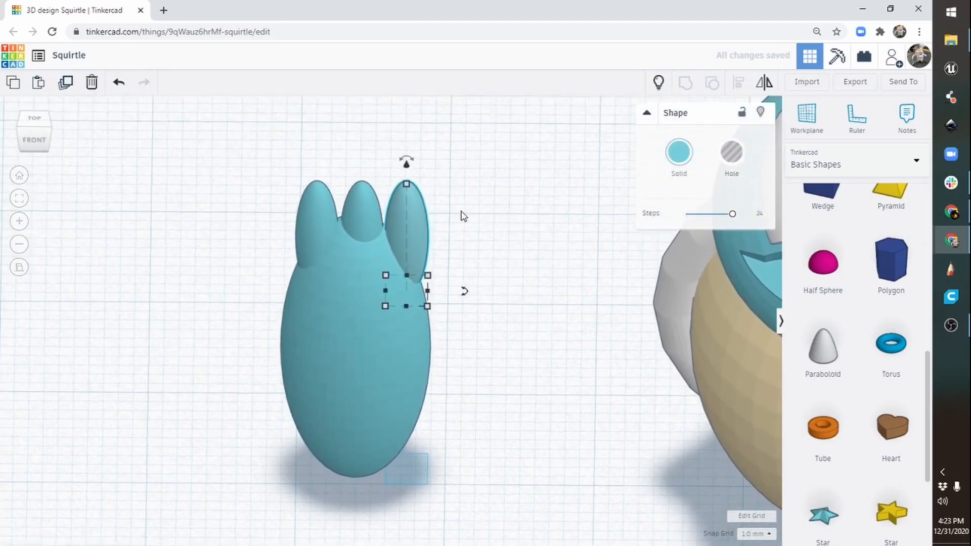
# Step: Move the middle finger forward onto the arm's front and shift the right finger 1.82 mm inward
pyautogui.moveTo(363, 232); pyautogui.dragTo(396, 233)
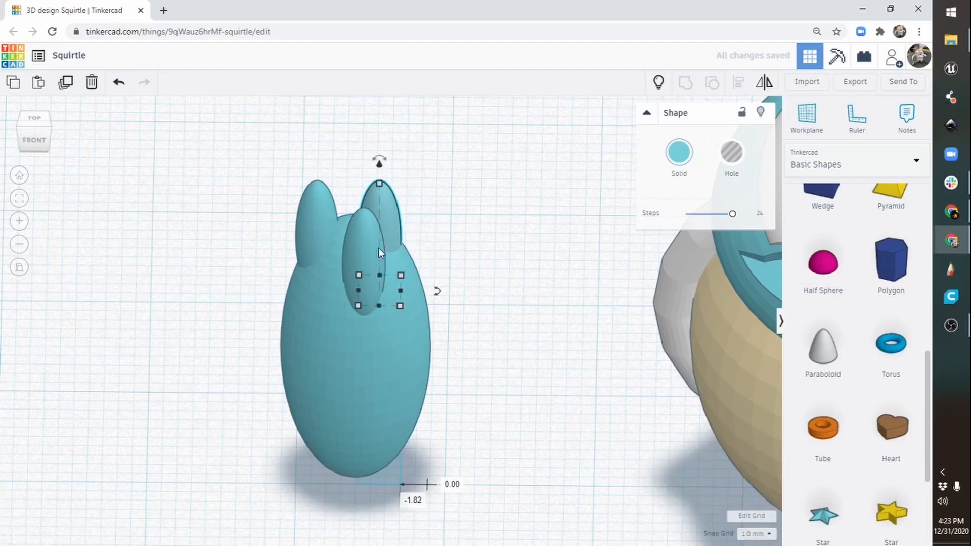
pyautogui.moveTo(378, 248); pyautogui.dragTo(348, 289, button='right')
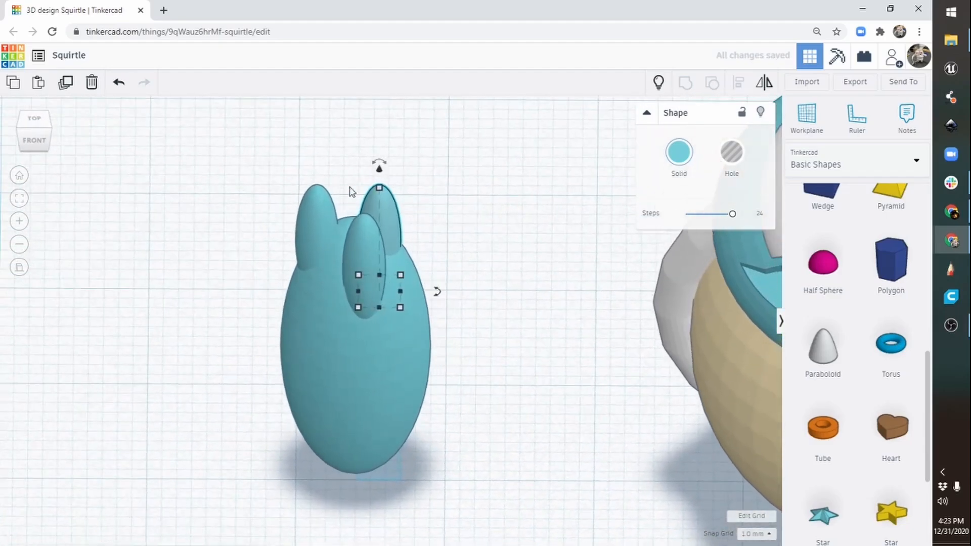
# Step: Tilt the right finger 22.5° and the left finger -22.5° so both lean outward
pyautogui.moveTo(384, 161); pyautogui.dragTo(409, 188)
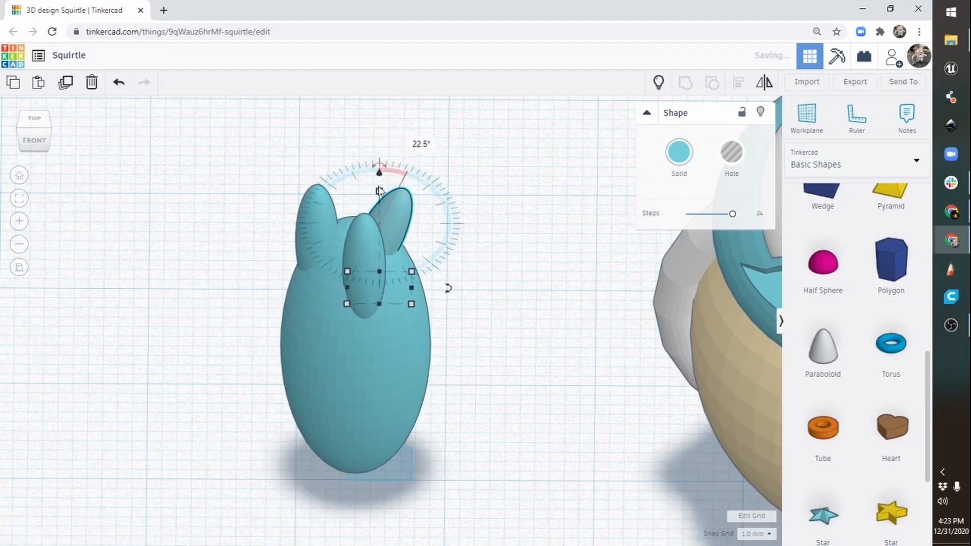
pyautogui.click(326, 209)
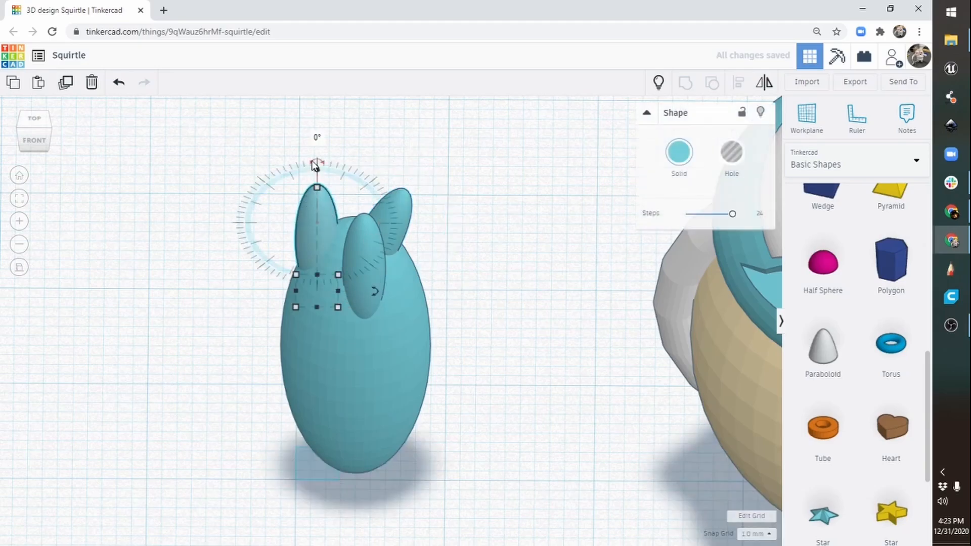
pyautogui.moveTo(315, 166); pyautogui.dragTo(292, 170)
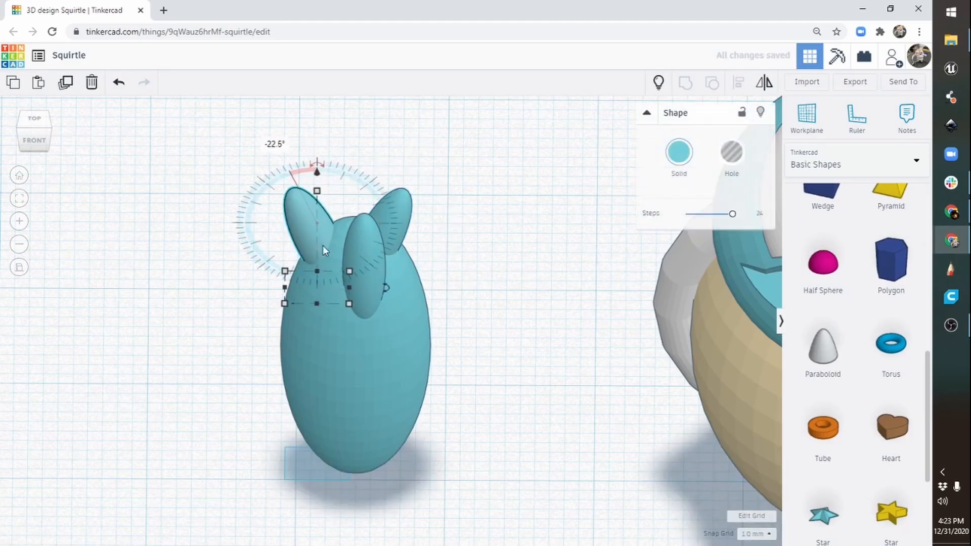
# Step: Tilt the middle finger 22.5° forward, away from the arm, and shift the left finger 0.75 mm inward
pyautogui.click(365, 246)
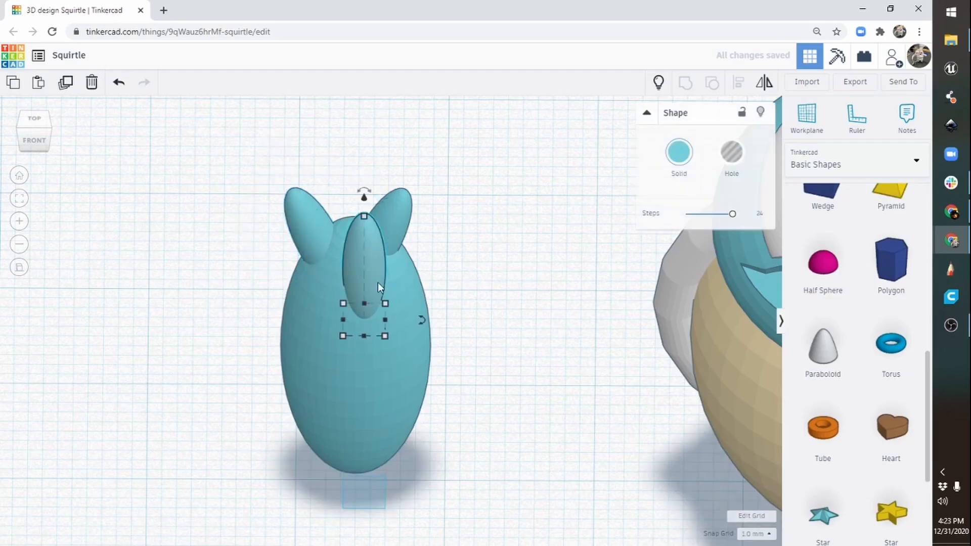
pyautogui.moveTo(377, 282); pyautogui.dragTo(582, 268, button='right')
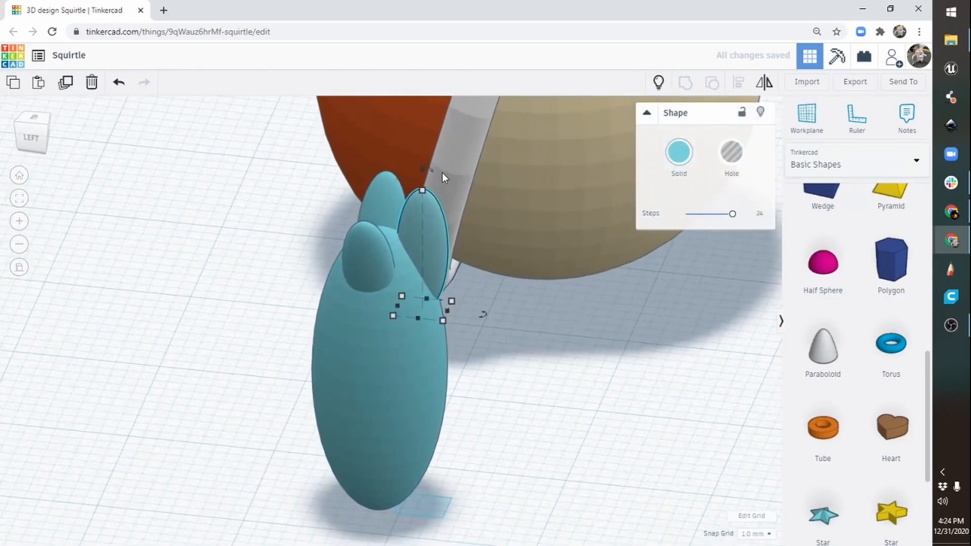
pyautogui.moveTo(430, 169); pyautogui.dragTo(554, 256)
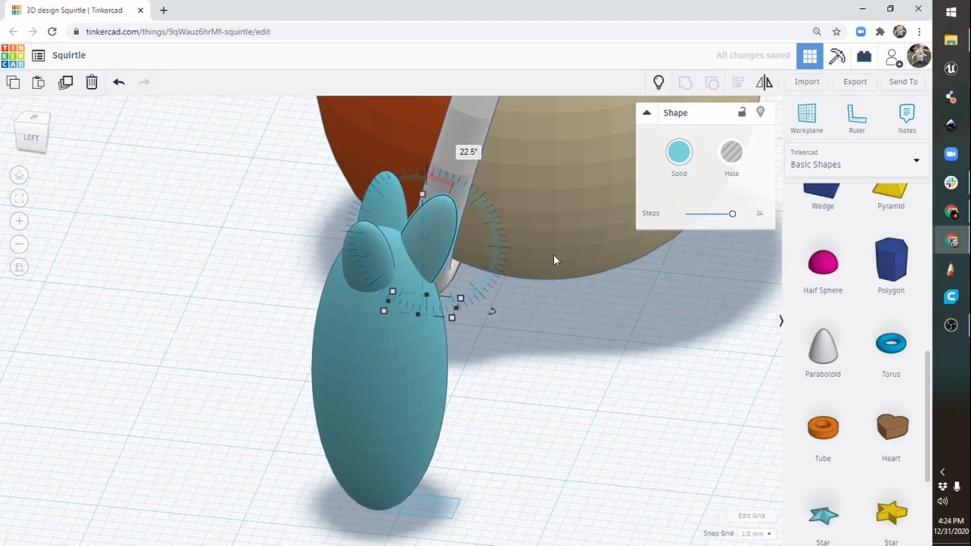
pyautogui.moveTo(554, 255); pyautogui.dragTo(350, 306, button='right')
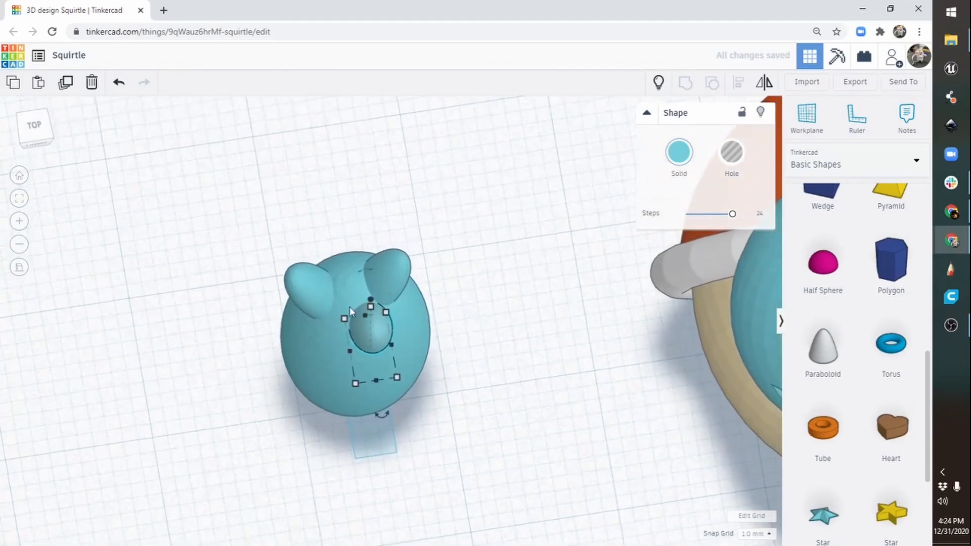
pyautogui.click(316, 296)
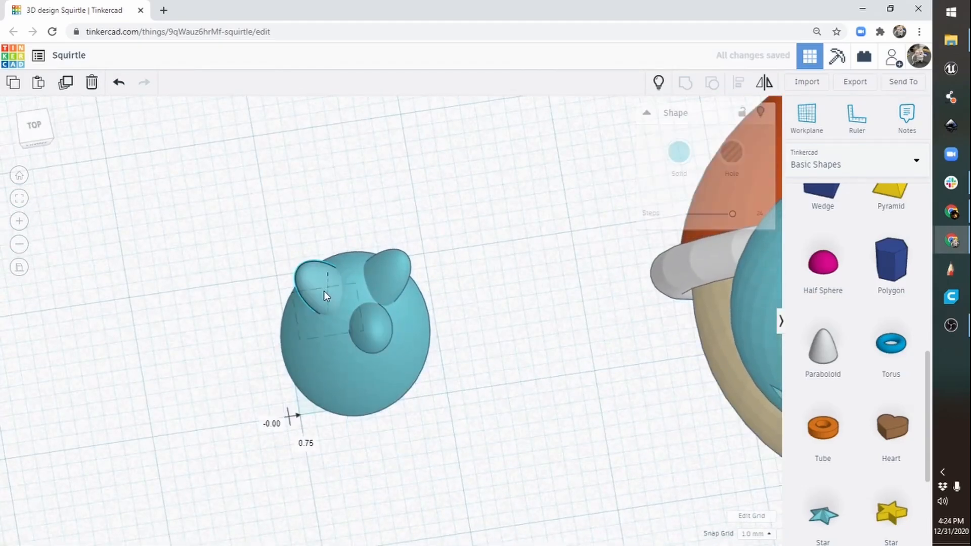
# Step: Lower the middle finger to 13 mm above the workplane and adjust its position slightly on the arm's front
pyautogui.click(380, 335)
pyautogui.moveTo(411, 389); pyautogui.dragTo(450, 166, button='right')
pyautogui.moveTo(407, 159)
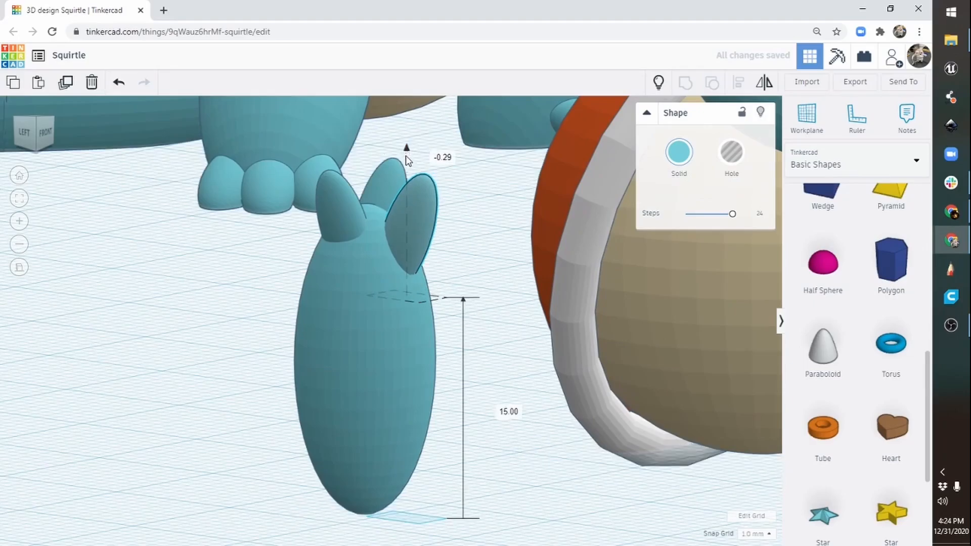
pyautogui.moveTo(408, 160); pyautogui.dragTo(405, 172)
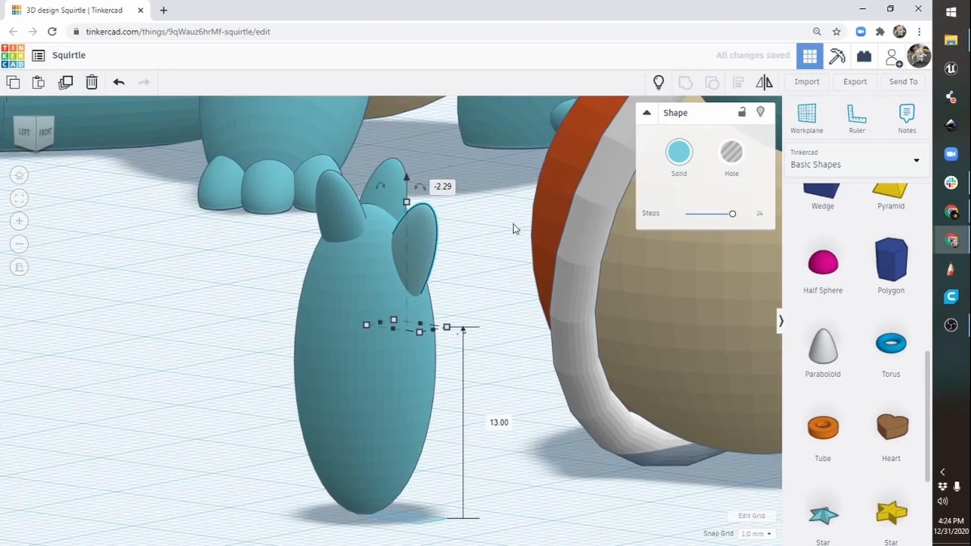
pyautogui.moveTo(514, 228); pyautogui.dragTo(374, 287, button='right')
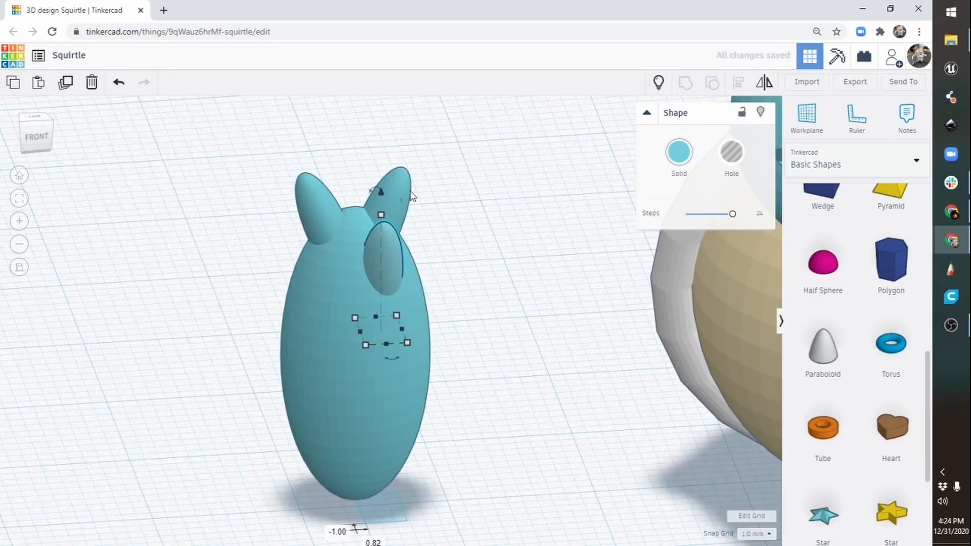
# Step: Raise the right finger to 16 mm above the workplane and adjust its sideways position, ending with a 1 mm shift outward
pyautogui.moveTo(396, 187); pyautogui.dragTo(384, 188)
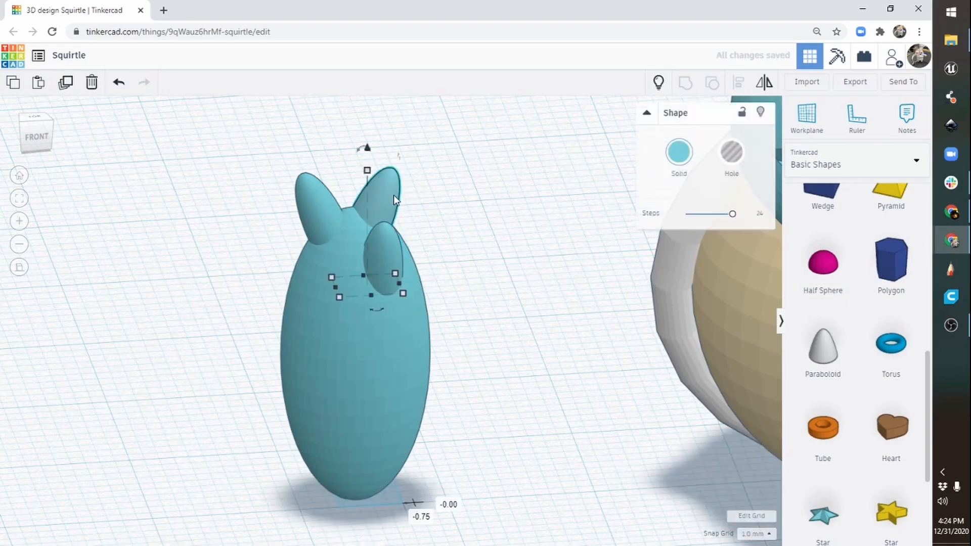
pyautogui.moveTo(440, 198); pyautogui.dragTo(392, 148, button='right')
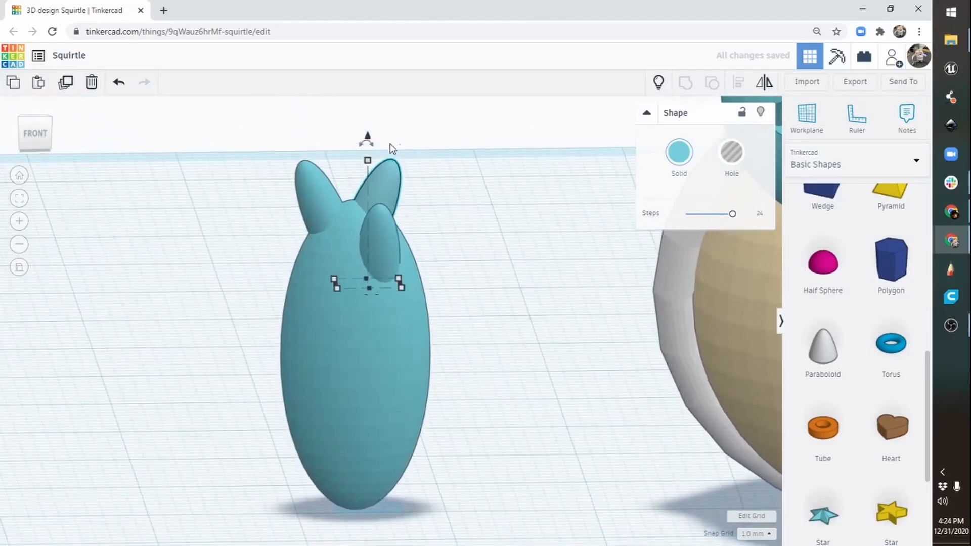
pyautogui.moveTo(367, 136); pyautogui.dragTo(367, 129)
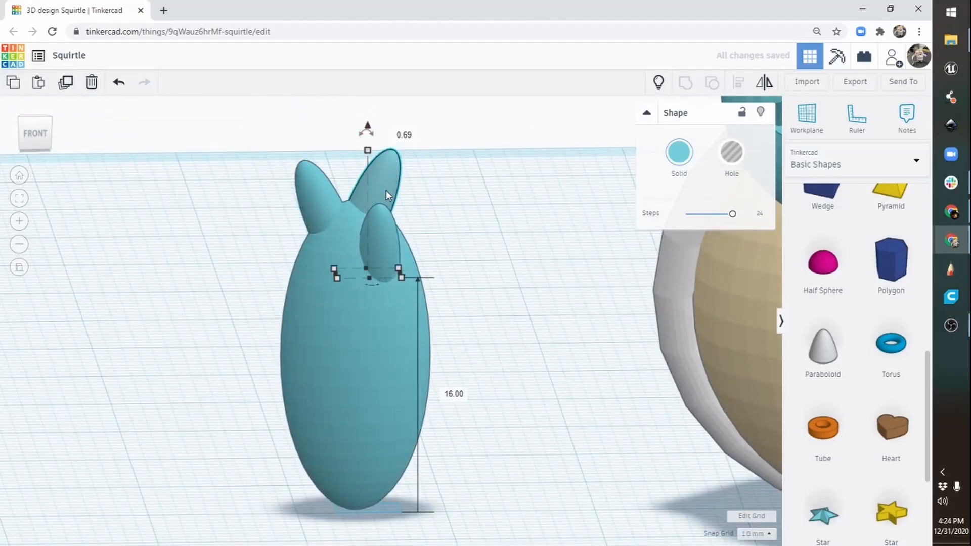
pyautogui.moveTo(386, 190); pyautogui.dragTo(402, 178)
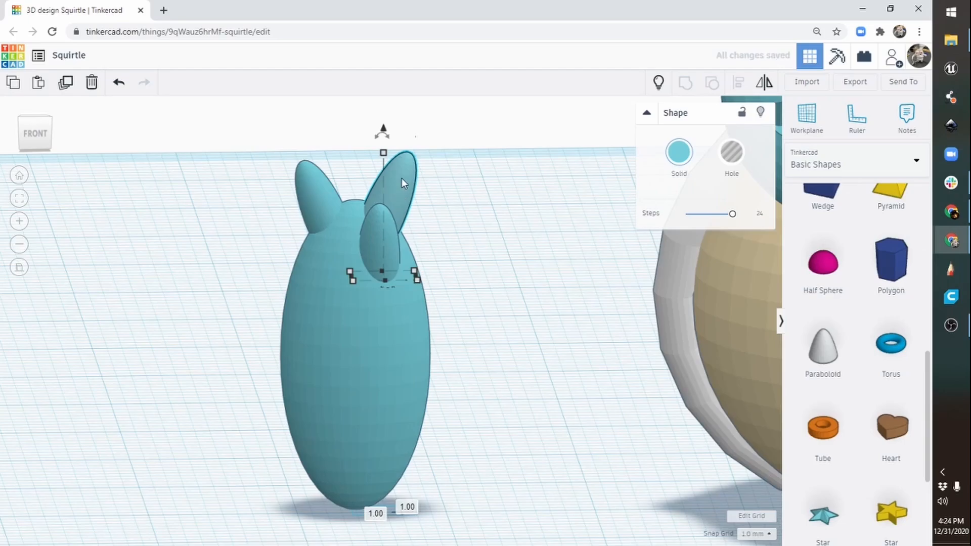
pyautogui.moveTo(398, 186); pyautogui.dragTo(363, 198, button='right')
# Step: Rotate the right finger so it stands more upright, then shift it 0.25 mm inward
pyautogui.click(387, 253)
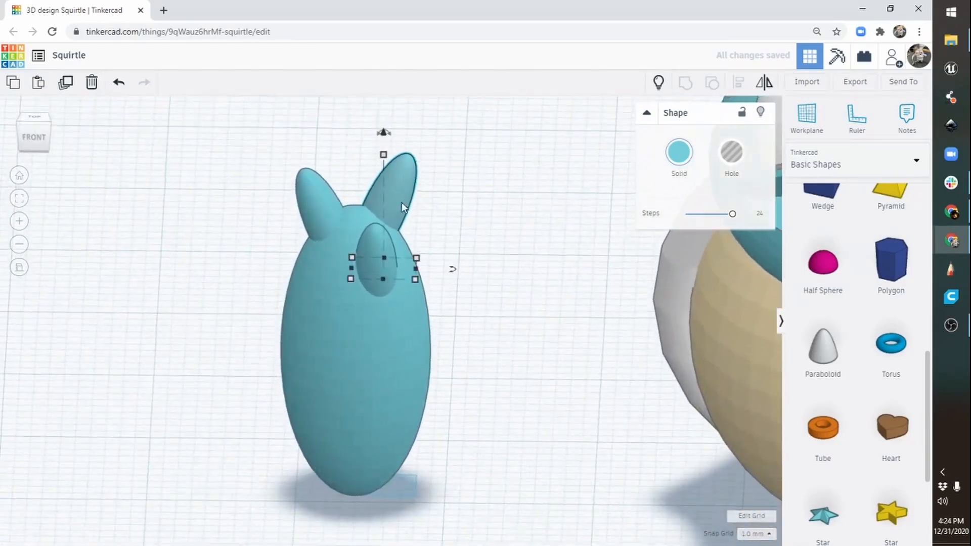
pyautogui.click(376, 145)
pyautogui.click(389, 152)
pyautogui.moveTo(466, 203); pyautogui.dragTo(410, 137, button='right')
pyautogui.moveTo(405, 129); pyautogui.dragTo(388, 144)
pyautogui.moveTo(408, 192); pyautogui.dragTo(442, 298, button='right')
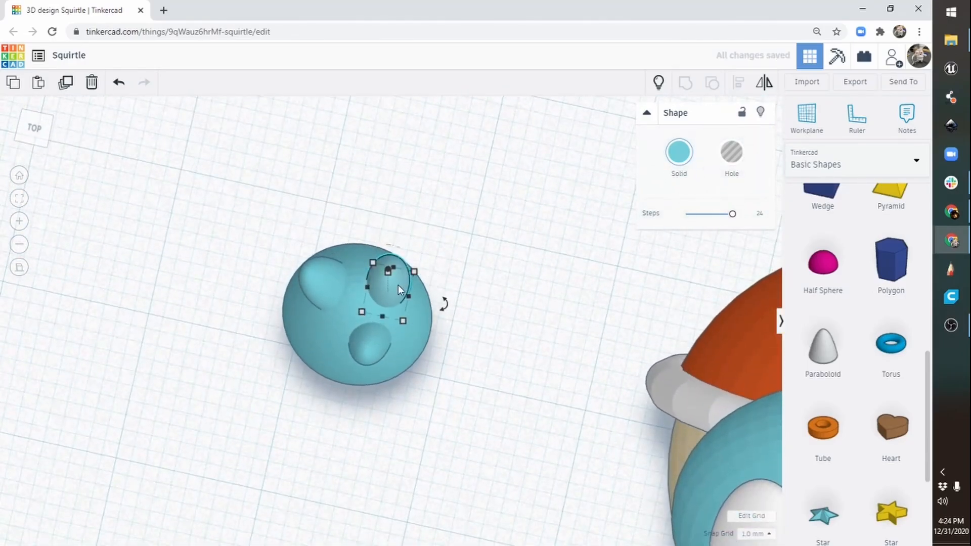
pyautogui.moveTo(399, 284); pyautogui.dragTo(388, 290)
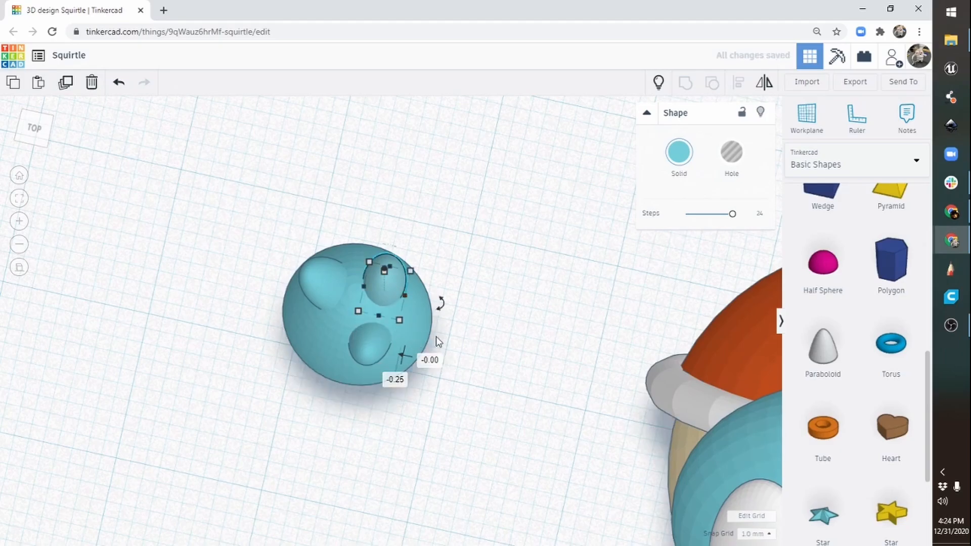
pyautogui.moveTo(436, 336); pyautogui.dragTo(430, 217, button='right')
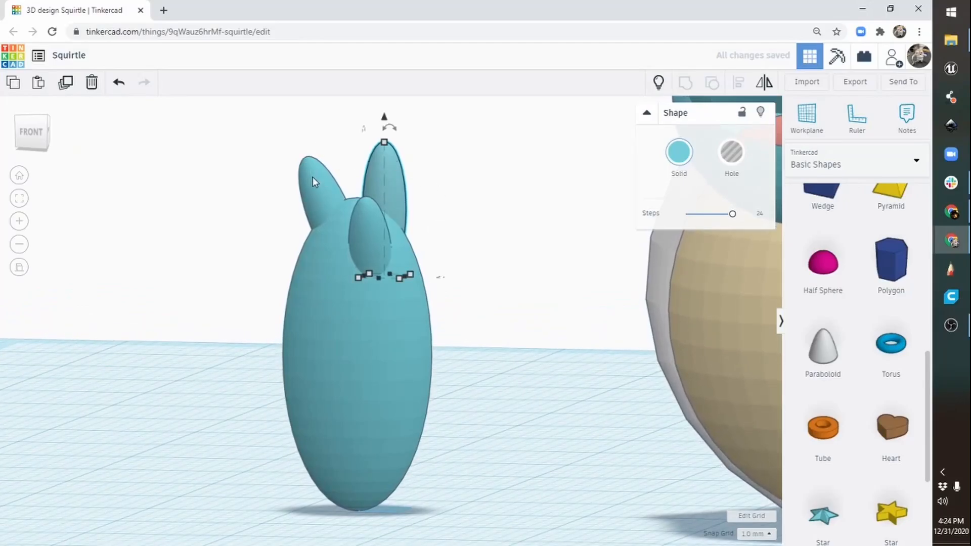
# Step: Shorten all three fingers together to a combined height of 10 mm
pyautogui.click(312, 177)
pyautogui.keyDown('shift'); pyautogui.click(386, 211); pyautogui.keyUp('shift')
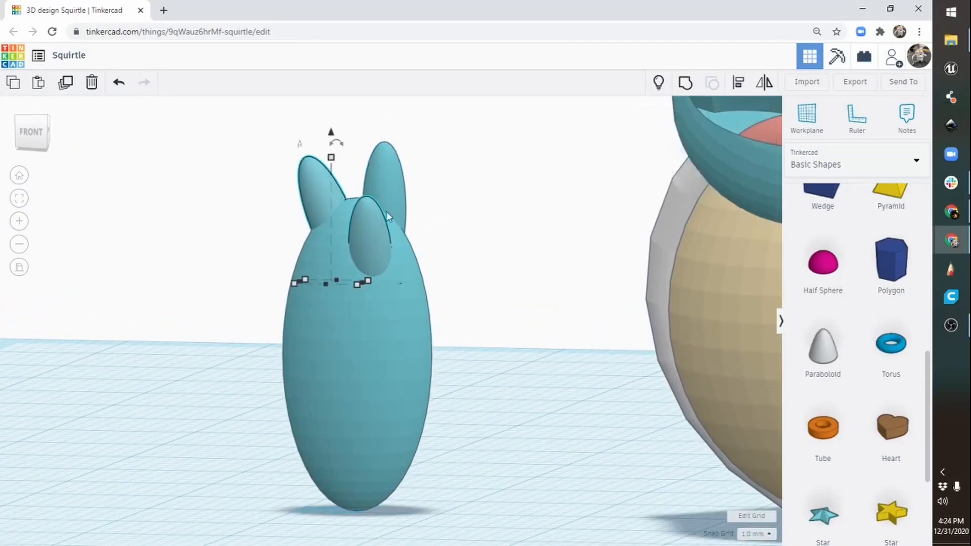
pyautogui.keyDown('shift'); pyautogui.click(390, 170); pyautogui.keyUp('shift')
pyautogui.moveTo(348, 147); pyautogui.dragTo(348, 176)
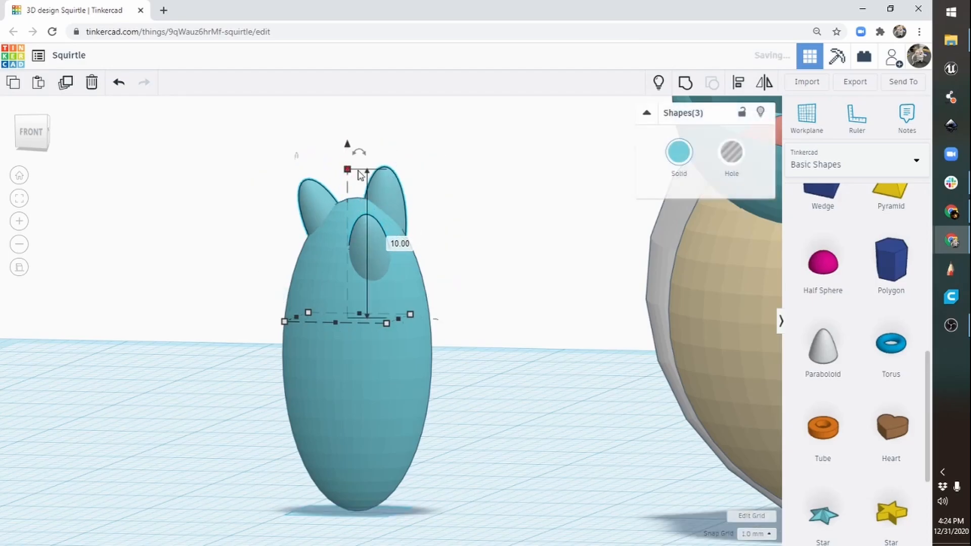
# Step: Group the arm ellipsoid and its three fingers into one shape
pyautogui.moveTo(328, 299)
pyautogui.mouseDown(button='right')
pyautogui.moveTo(489, 327)
pyautogui.moveTo(367, 316)
pyautogui.moveTo(320, 295)
pyautogui.moveTo(329, 310)
pyautogui.mouseUp(button='right')
pyautogui.click(371, 409)
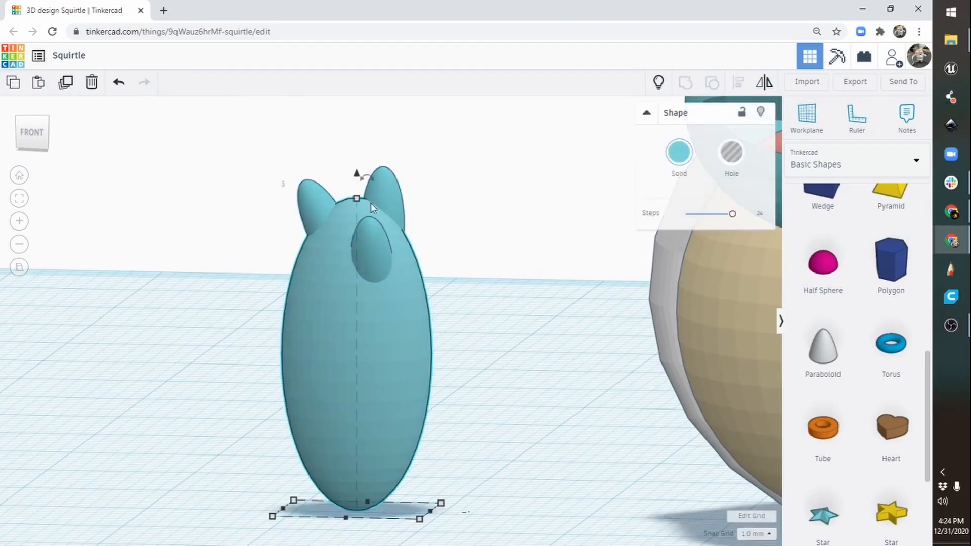
pyautogui.moveTo(457, 122); pyautogui.dragTo(340, 312)
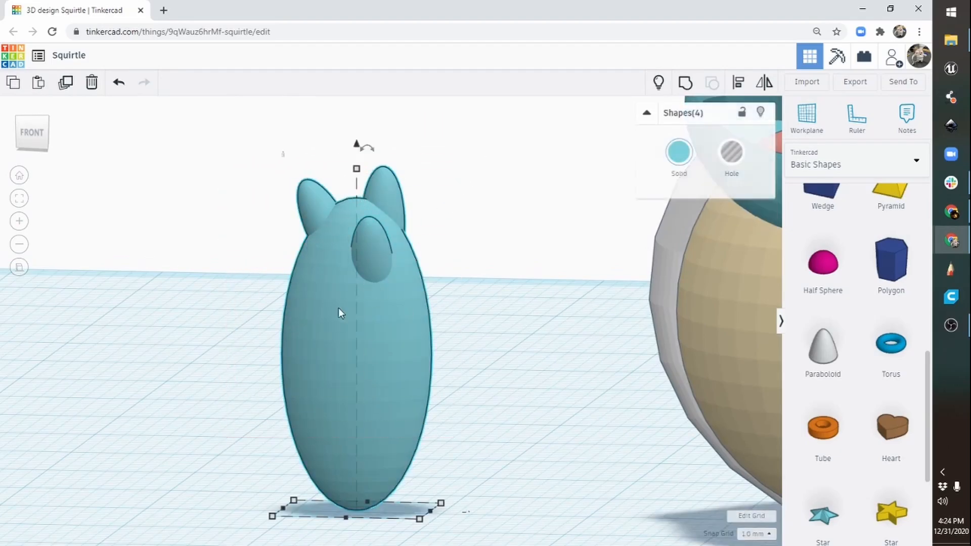
pyautogui.click(686, 84)
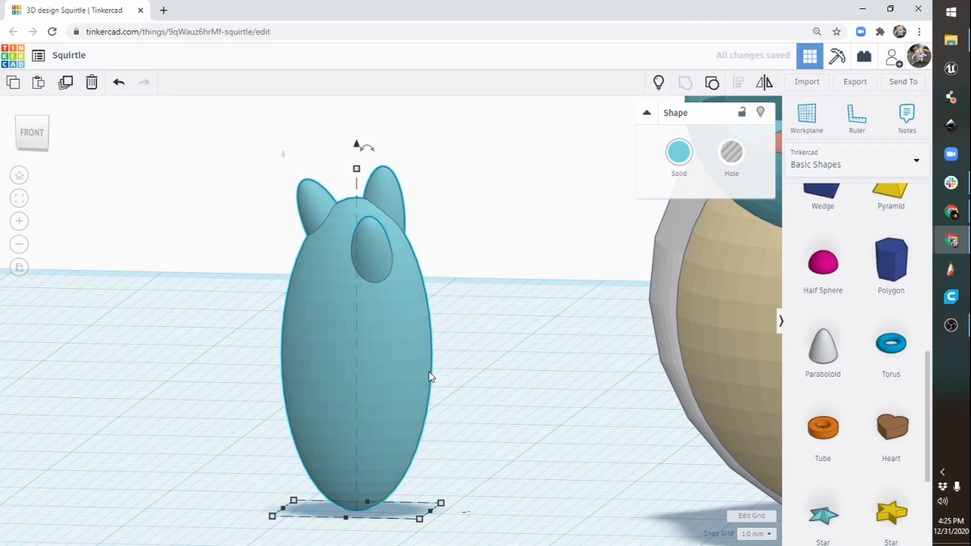
# Step: Move the grouped arm 25 mm and 13 mm along the workplane to the left edge of Squirtle's body
pyautogui.moveTo(429, 377); pyautogui.dragTo(455, 415, button='right')
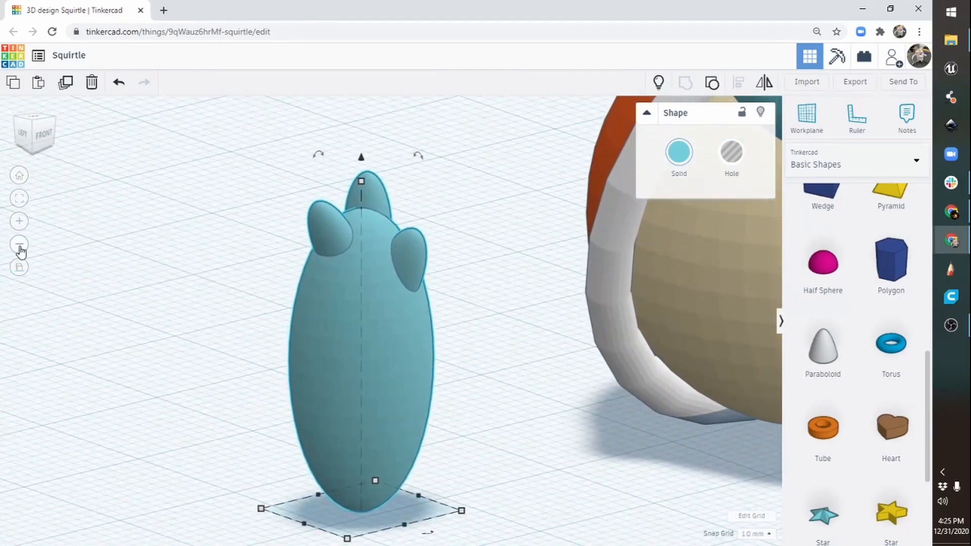
pyautogui.click(20, 245)
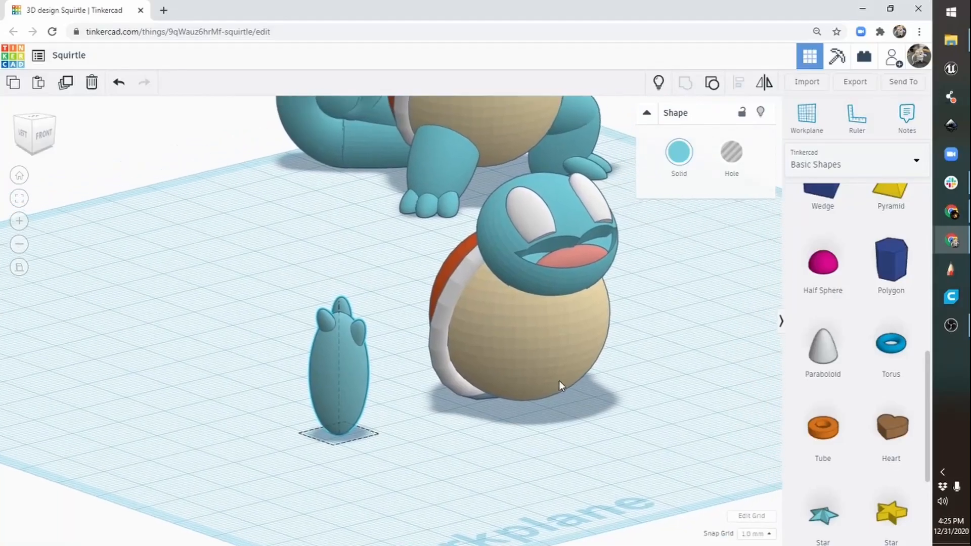
pyautogui.moveTo(559, 380); pyautogui.dragTo(386, 418, button='right')
pyautogui.scroll(2, 380, 418)
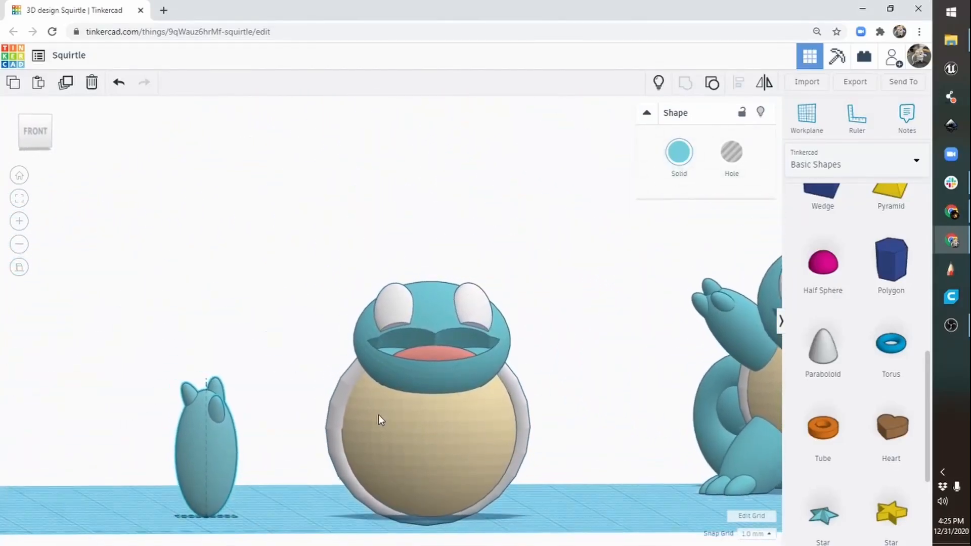
pyautogui.click(224, 453)
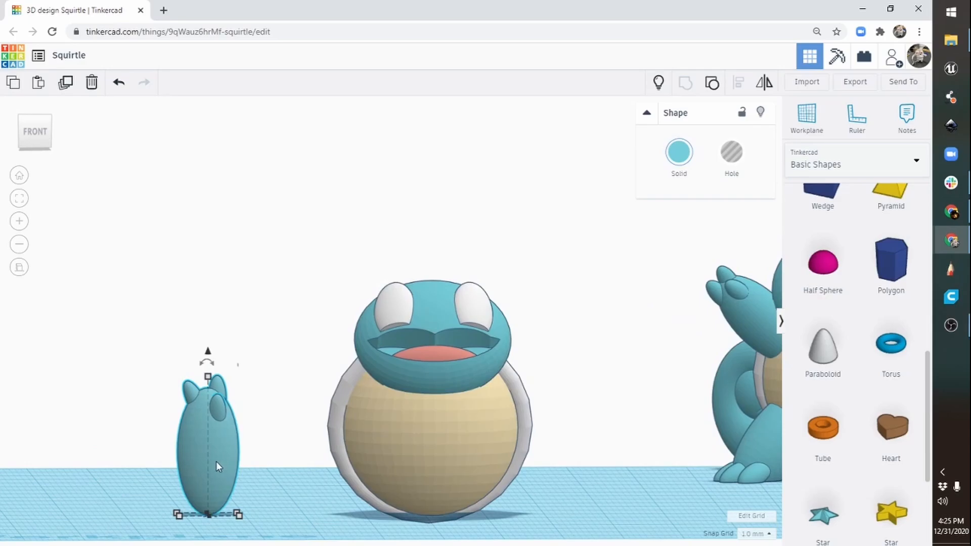
pyautogui.moveTo(215, 462); pyautogui.dragTo(362, 470)
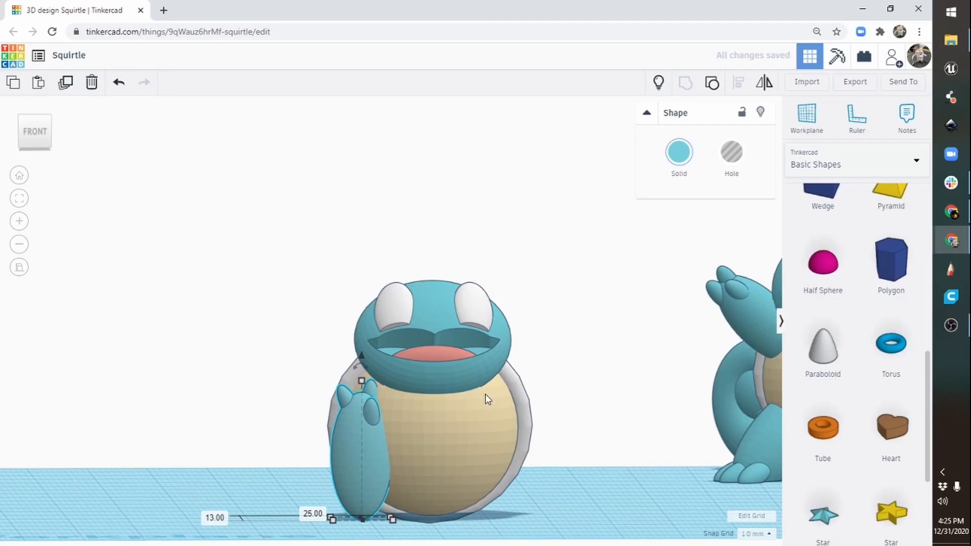
# Step: Tilt the arm -45° so the hand leans outward, and raise it to 14 mm above the workplane
pyautogui.moveTo(484, 393); pyautogui.dragTo(441, 391, button='right')
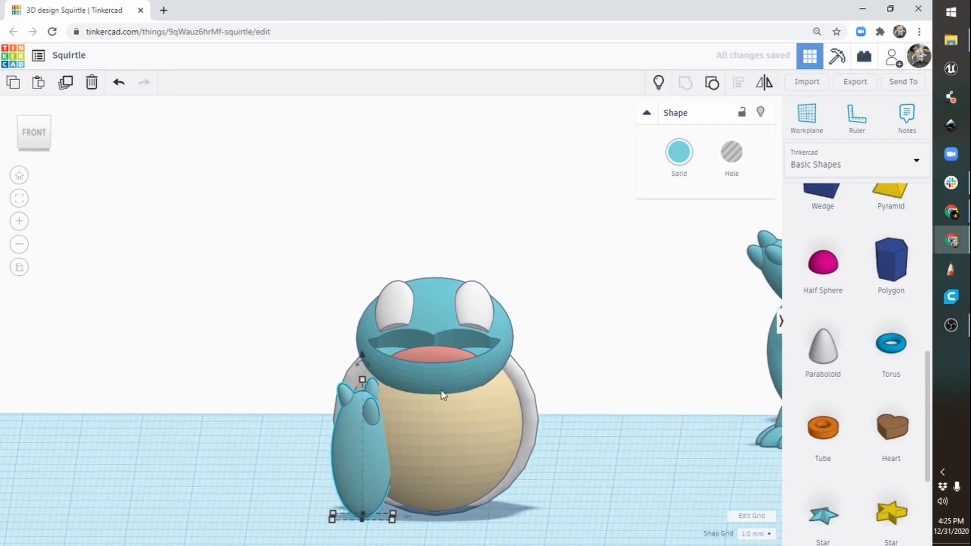
pyautogui.moveTo(363, 371)
pyautogui.moveTo(362, 365); pyautogui.dragTo(338, 397)
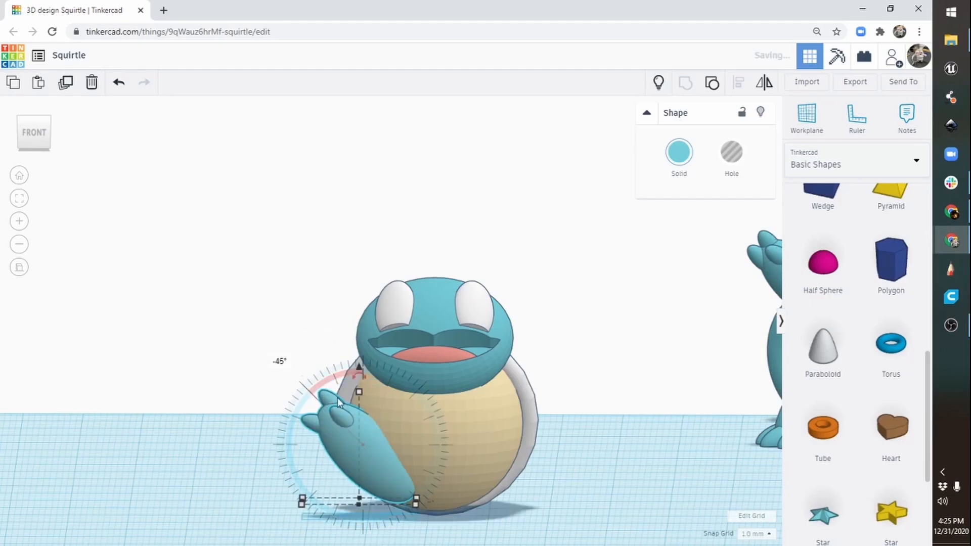
pyautogui.moveTo(362, 314); pyautogui.dragTo(363, 301)
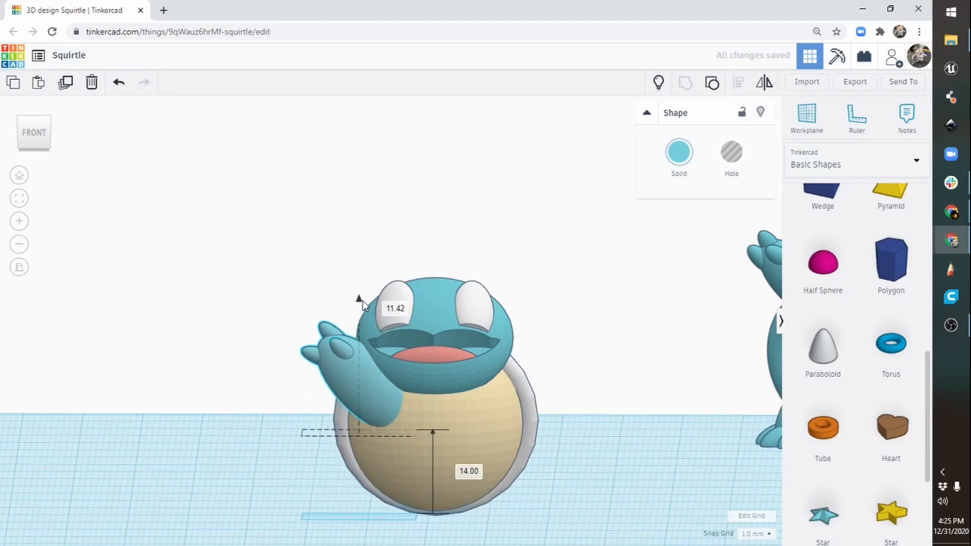
# Step: Nudge the raised arm outward along the body until its shoulder end sits at the body's side, just below the head
pyautogui.moveTo(346, 409); pyautogui.dragTo(454, 454, button='right')
pyautogui.press('Left')
pyautogui.press('Left')
pyautogui.press('Left')
pyautogui.press('Left')
pyautogui.press('Left')
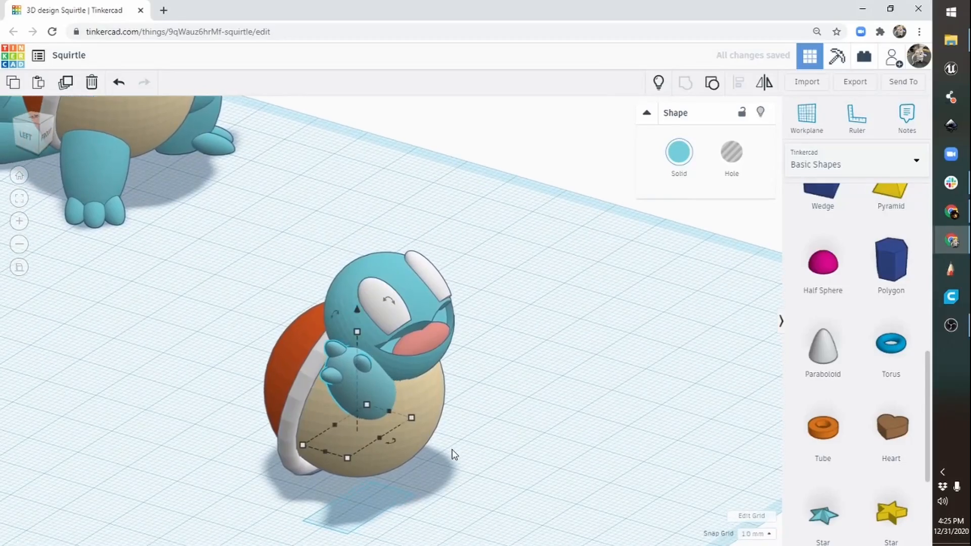
pyautogui.press('Left')
pyautogui.press('Left')
pyautogui.press('Left')
pyautogui.press('Left')
pyautogui.press('Left')
pyautogui.press('Left')
pyautogui.press('Left')
pyautogui.press('Left')
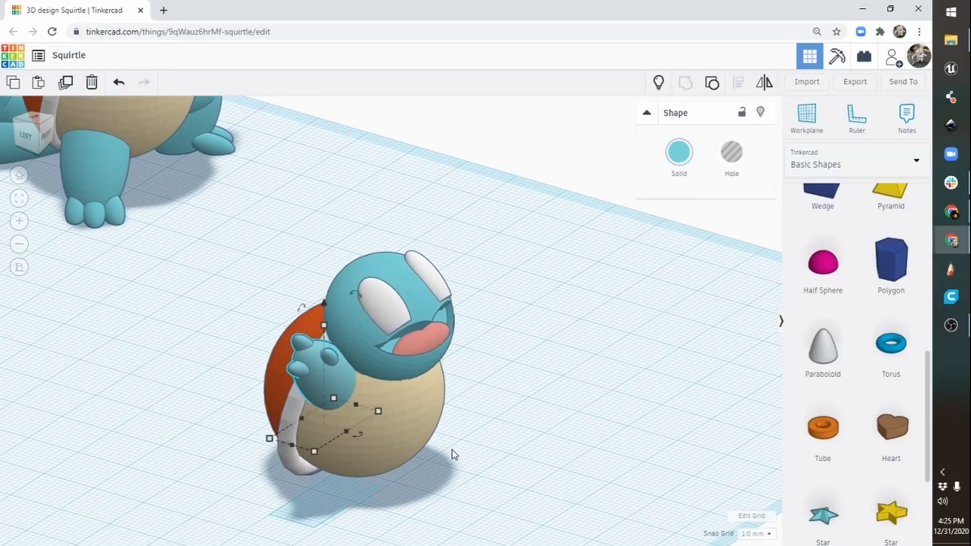
pyautogui.press('Right')
pyautogui.press('Right')
pyautogui.press('Right')
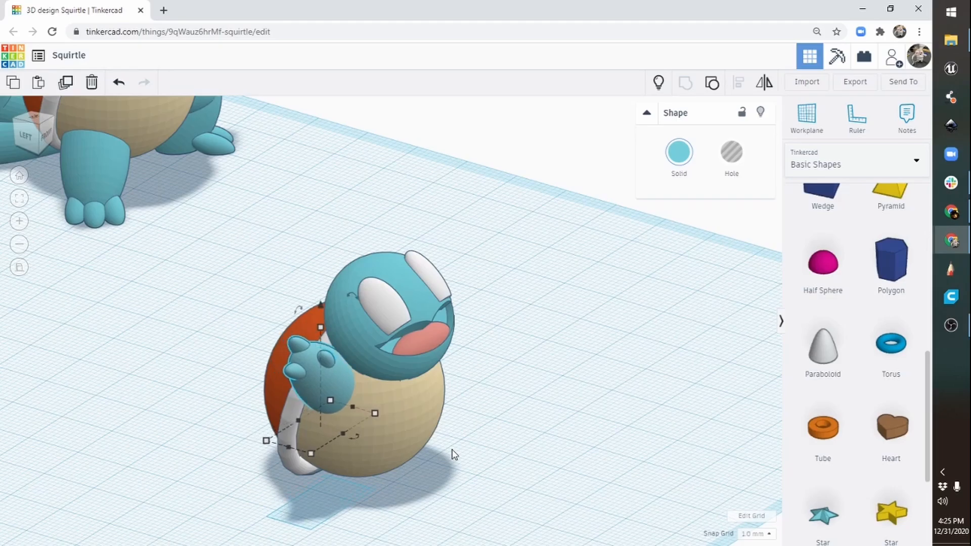
pyautogui.moveTo(454, 454); pyautogui.dragTo(371, 299, button='right')
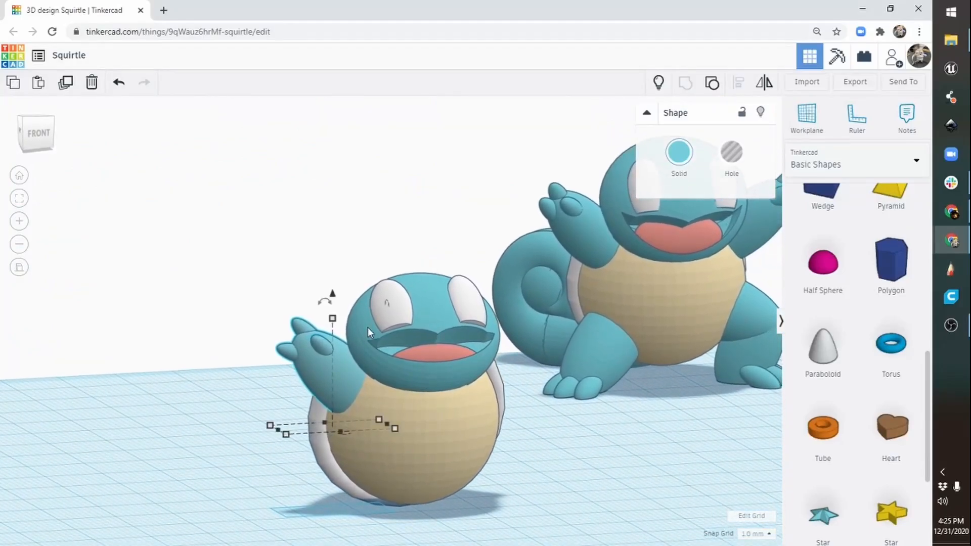
pyautogui.hotkey('ctrl', 'Up')
pyautogui.hotkey('ctrl', 'Up')
pyautogui.hotkey('ctrl', 'Down')
pyautogui.hotkey('ctrl', 'Down')
# Step: Duplicate the raised arm of the front Squirtle in place and mirror the copy horizontally
pyautogui.moveTo(368, 326); pyautogui.dragTo(360, 254, button='right')
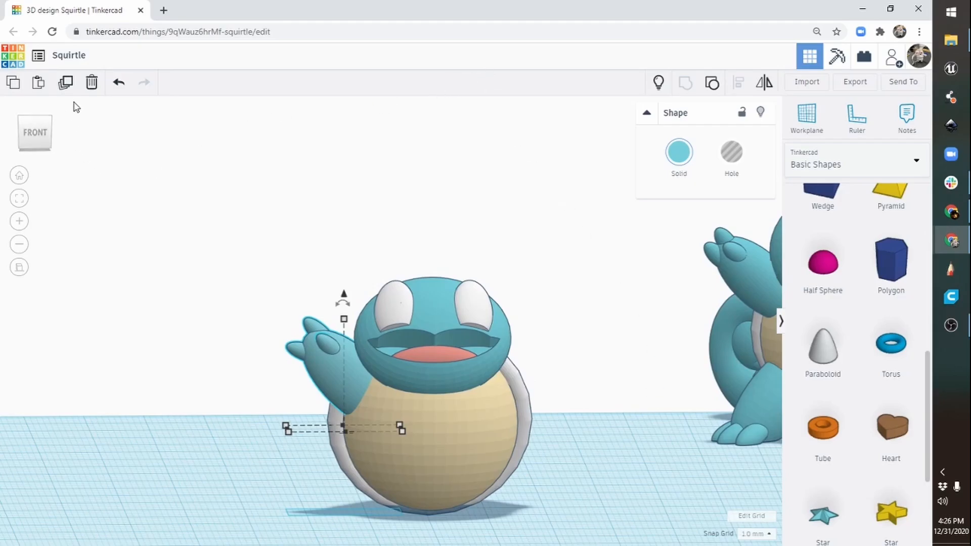
pyautogui.click(65, 84)
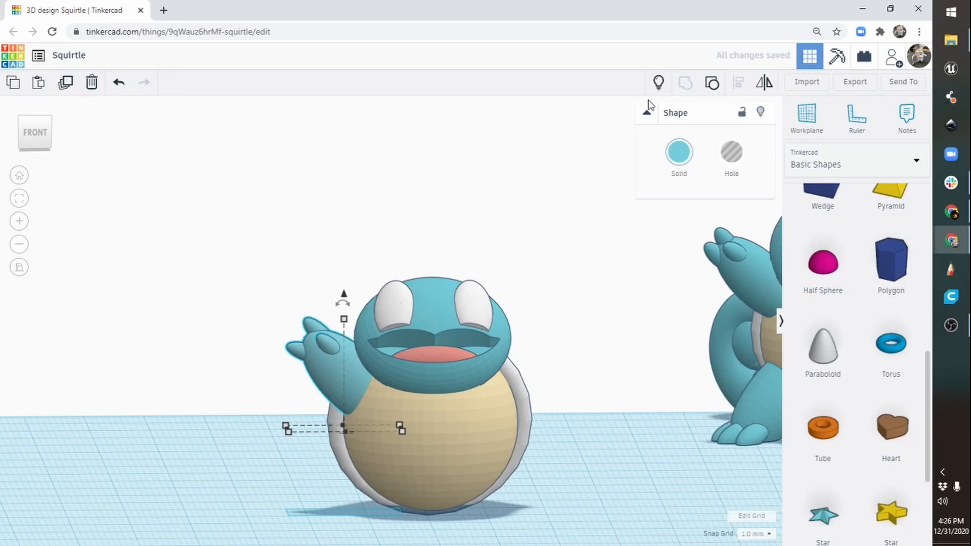
pyautogui.click(767, 85)
pyautogui.moveTo(356, 309); pyautogui.dragTo(348, 401, button='right')
pyautogui.click(343, 406)
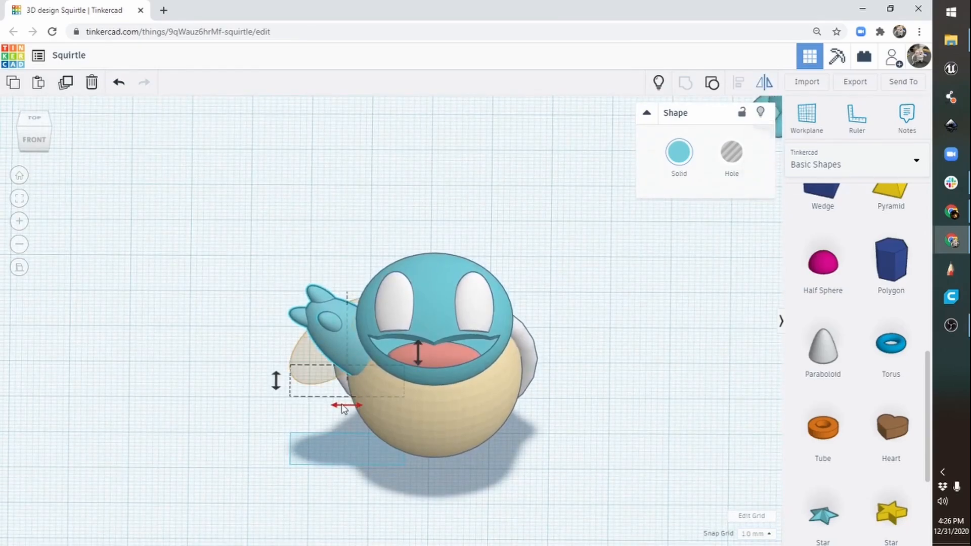
# Step: Move the mirrored arm across the body to the opposite shoulder so both arms sit symmetrically
pyautogui.press('Right')
pyautogui.press('Right')
pyautogui.press('Right')
pyautogui.press('Right')
pyautogui.press('Right')
pyautogui.press('Right')
pyautogui.press('Right')
pyautogui.press('Right')
pyautogui.press('Right')
pyautogui.press('Right')
pyautogui.press('Right')
pyautogui.press('Right')
pyautogui.press('Right')
pyautogui.press('Right')
pyautogui.press('Right')
pyautogui.press('Right')
pyautogui.press('Right')
pyautogui.press('Right')
pyautogui.press('Right')
pyautogui.press('Right')
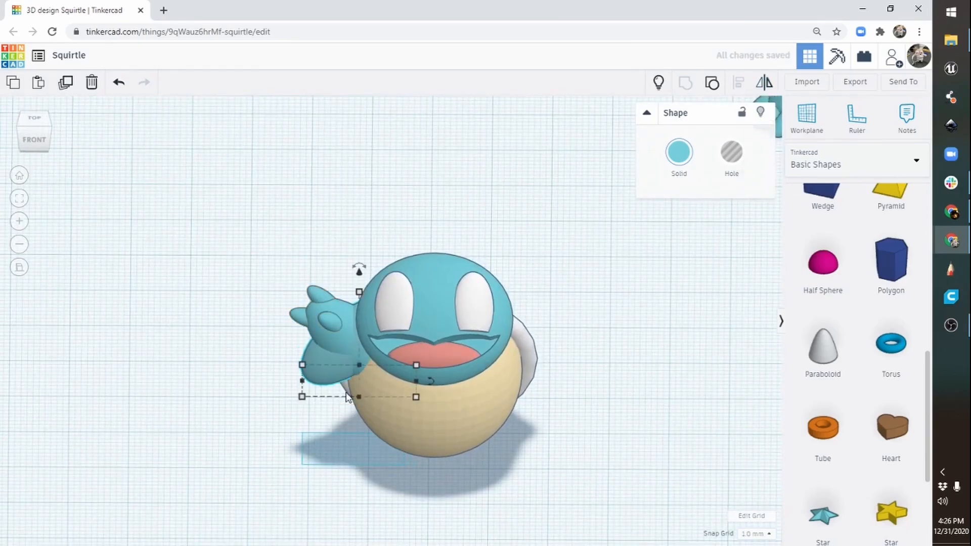
pyautogui.press('Right')
pyautogui.press('Right')
pyautogui.press('Right')
pyautogui.press('Right')
pyautogui.press('Right')
pyautogui.press('Right')
pyautogui.press('Right')
pyautogui.press('Right')
pyautogui.press('Right')
pyautogui.press('Right')
pyautogui.press('Right')
pyautogui.press('Right')
pyautogui.press('Right')
pyautogui.press('Right')
pyautogui.press('Right')
pyautogui.press('Right')
pyautogui.press('Right')
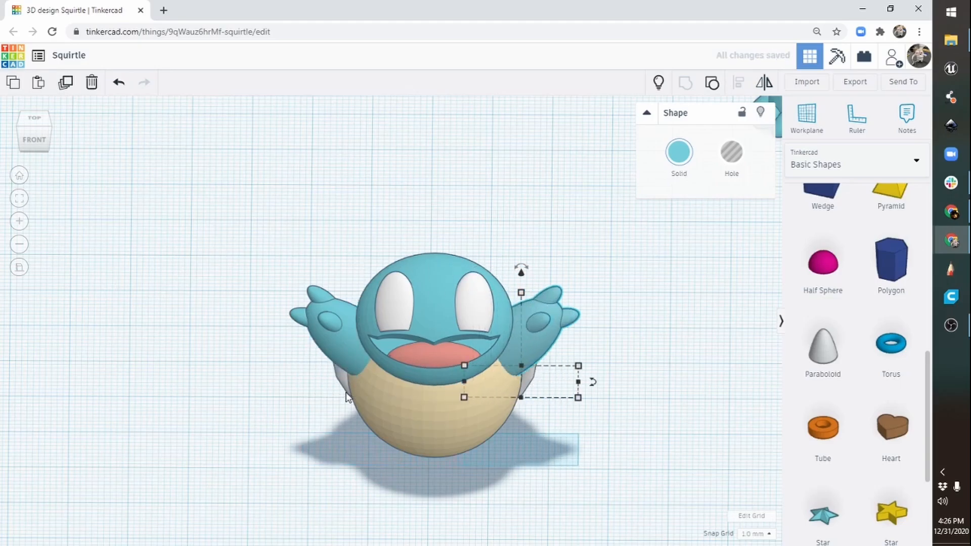
# Step: Select all shapes of the front Squirtle and raise them above the workplane to make room for legs
pyautogui.moveTo(620, 412); pyautogui.dragTo(678, 397, button='right')
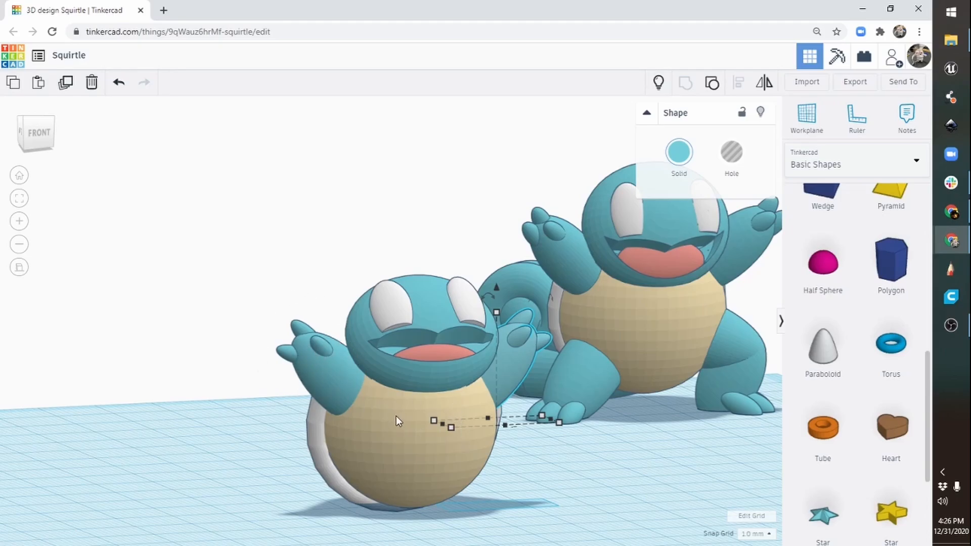
pyautogui.moveTo(366, 394); pyautogui.dragTo(373, 298, button='middle')
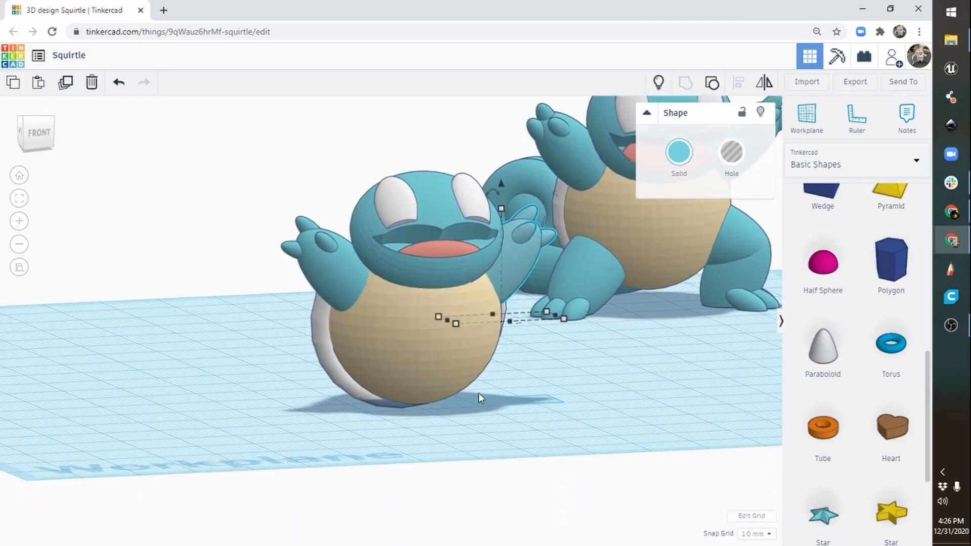
pyautogui.moveTo(557, 374); pyautogui.dragTo(501, 370, button='right')
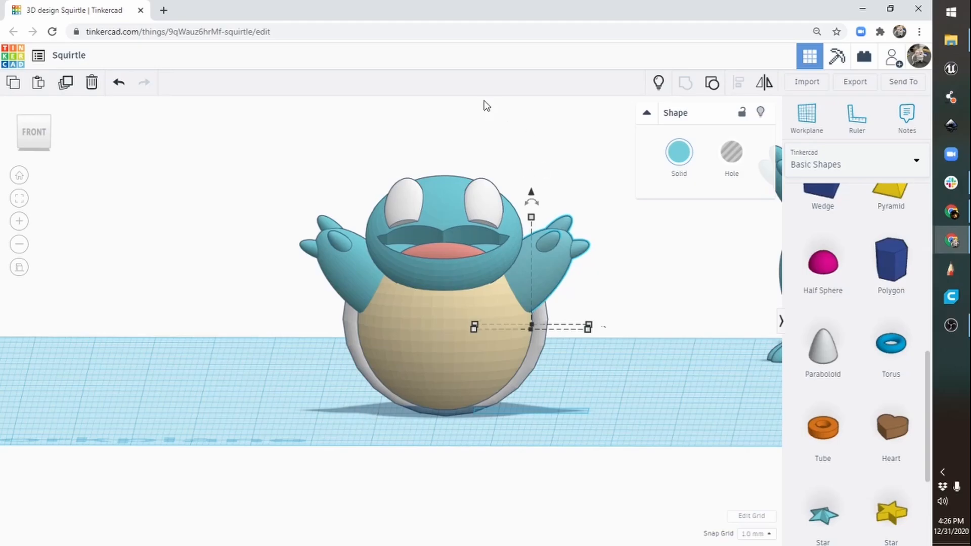
pyautogui.moveTo(289, 143); pyautogui.dragTo(632, 433)
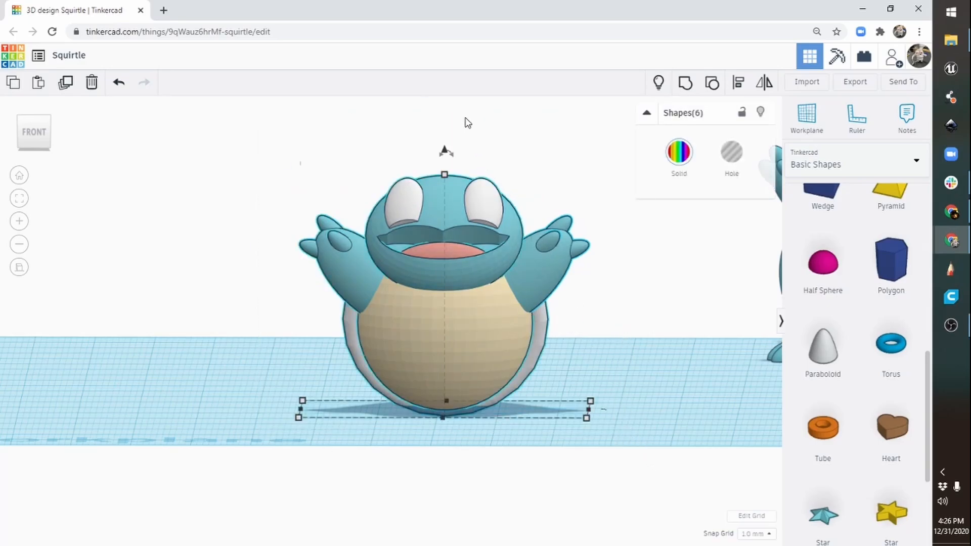
pyautogui.moveTo(445, 151); pyautogui.dragTo(445, 100)
pyautogui.moveTo(368, 324)
pyautogui.mouseDown(button='right')
pyautogui.moveTo(522, 349)
pyautogui.moveTo(599, 341)
pyautogui.moveTo(405, 332)
pyautogui.moveTo(440, 321)
pyautogui.moveTo(419, 328)
pyautogui.moveTo(363, 312)
pyautogui.mouseUp(button='right')
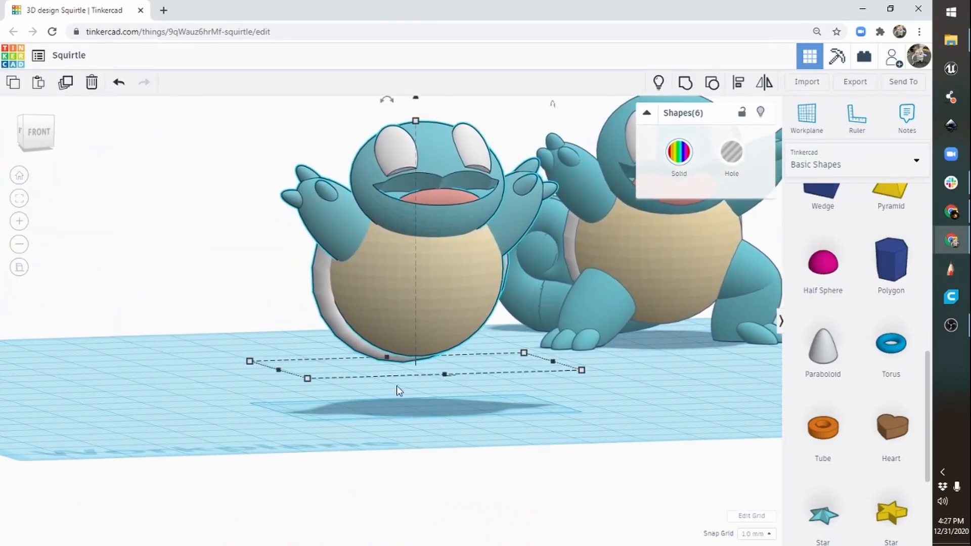
pyautogui.moveTo(588, 372); pyautogui.dragTo(563, 392, button='right')
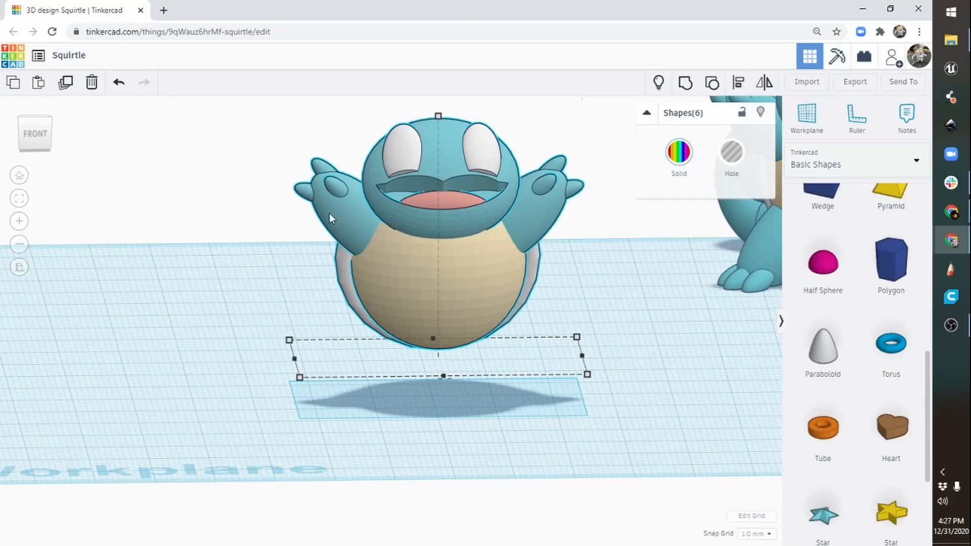
# Step: Duplicate the original arm and lower the copy straight down to the workplane as the basis for a leg
pyautogui.click(286, 231)
pyautogui.click(340, 205)
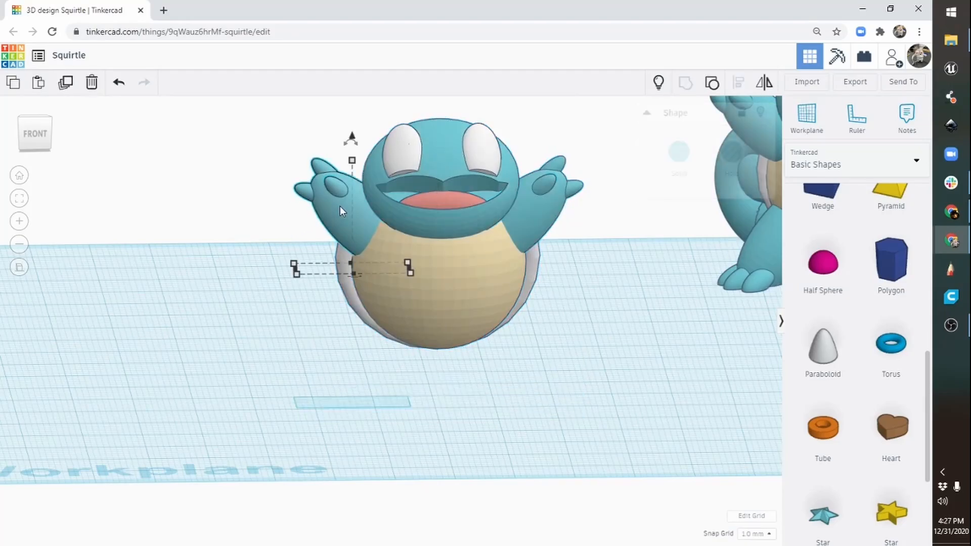
pyautogui.click(64, 85)
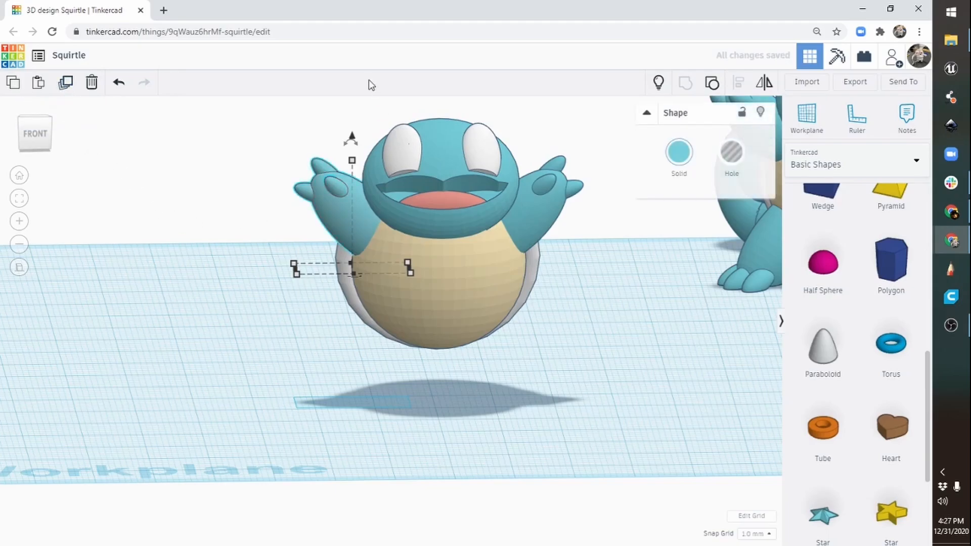
pyautogui.moveTo(352, 138); pyautogui.dragTo(352, 147)
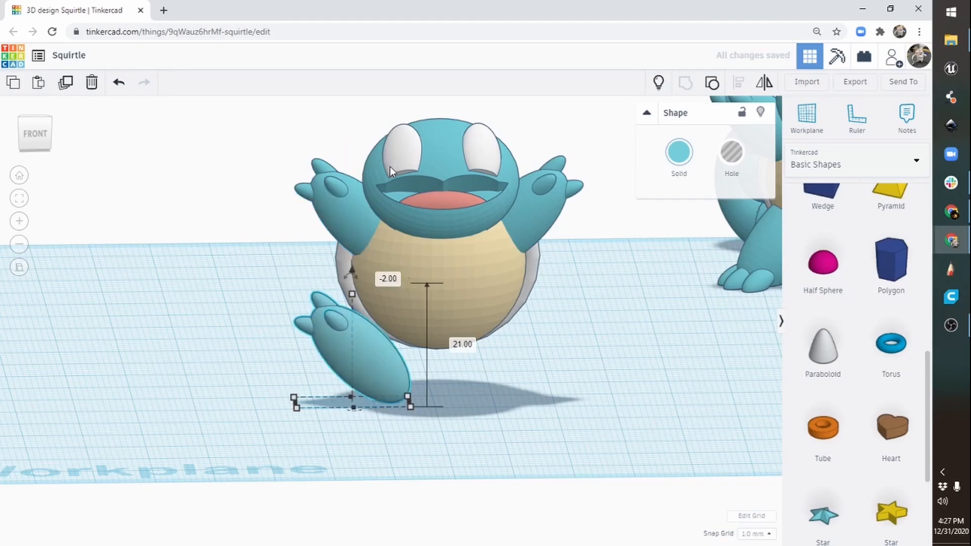
# Step: Mirror the lowered copy vertically so its fingers point down as toes
pyautogui.click(765, 84)
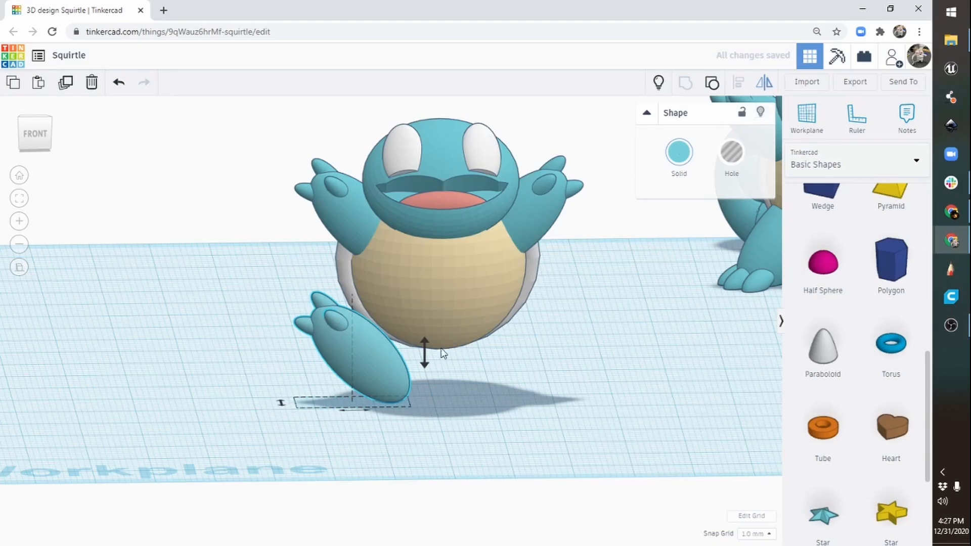
pyautogui.click(425, 358)
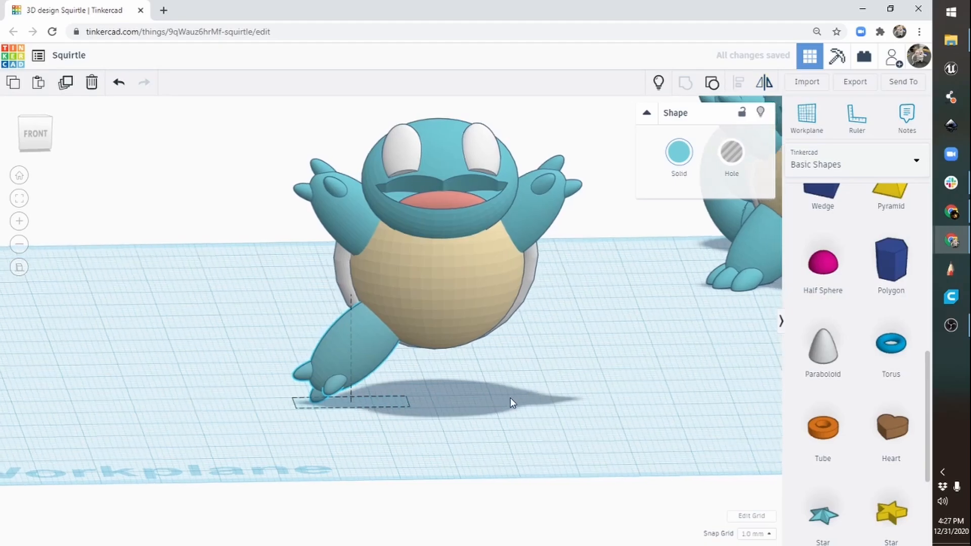
pyautogui.moveTo(510, 398)
pyautogui.mouseDown(button='right')
pyautogui.moveTo(553, 393)
pyautogui.moveTo(472, 393)
pyautogui.moveTo(520, 390)
pyautogui.moveTo(499, 399)
pyautogui.mouseUp(button='right')
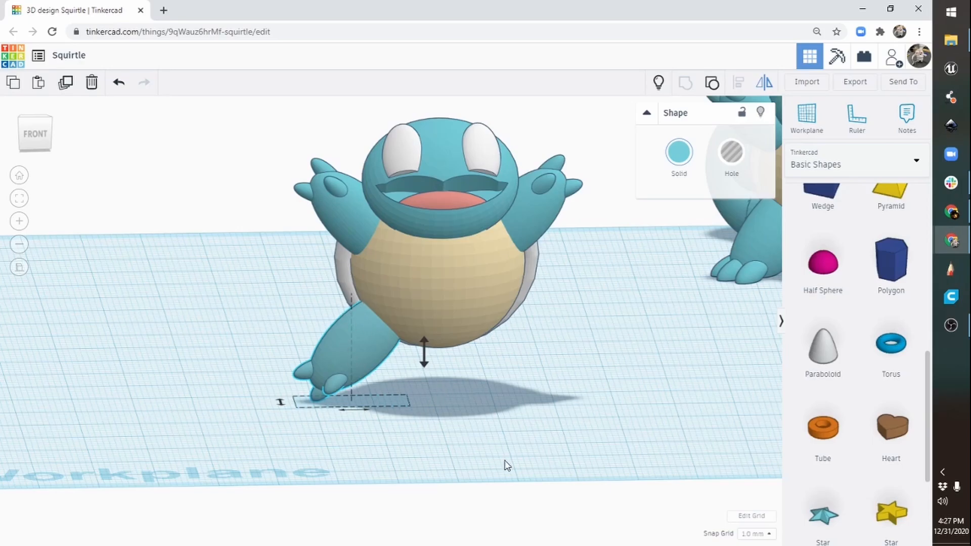
# Step: Select the whole front figure including the leg and lower it by 3 mm
pyautogui.moveTo(420, 390); pyautogui.dragTo(438, 304, button='right')
pyautogui.moveTo(204, 106); pyautogui.dragTo(575, 416)
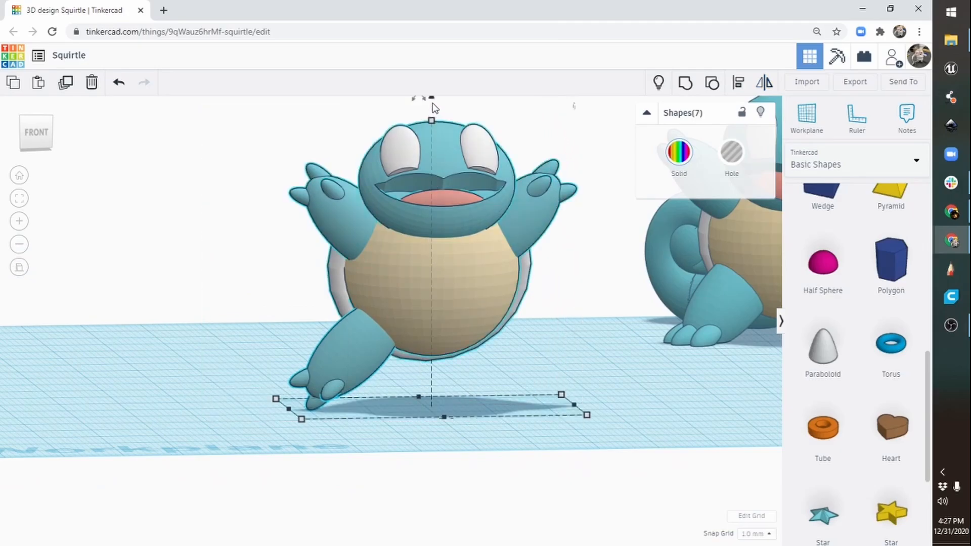
pyautogui.moveTo(432, 99); pyautogui.dragTo(433, 121)
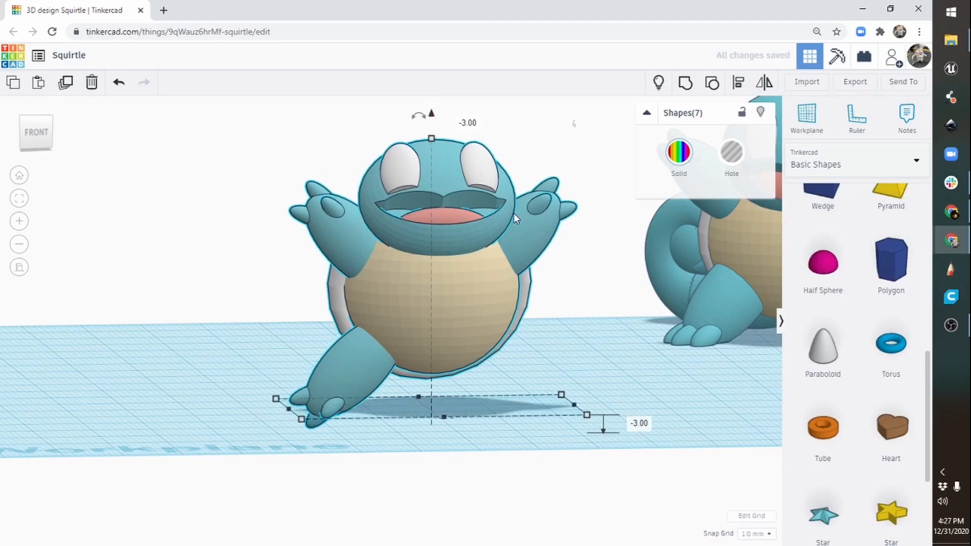
pyautogui.click(391, 459)
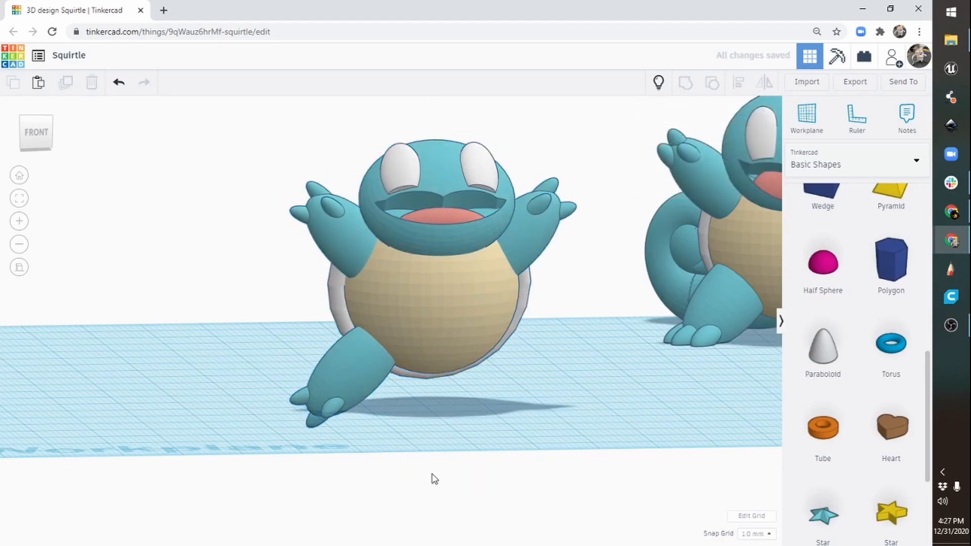
# Step: Rotate the leg by 22.5° in the front view to stand more upright and stretch it slightly taller
pyautogui.click(353, 360)
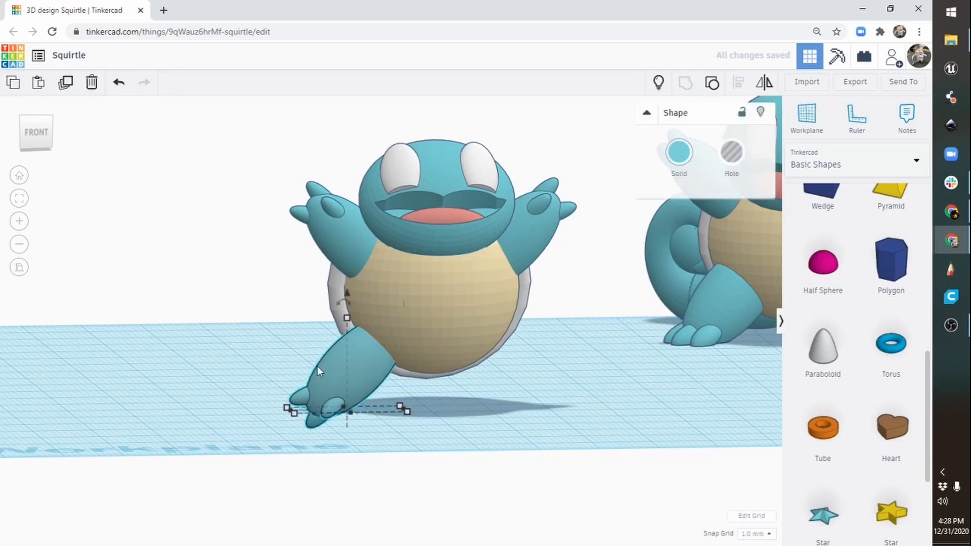
pyautogui.moveTo(313, 363); pyautogui.dragTo(291, 406, button='right')
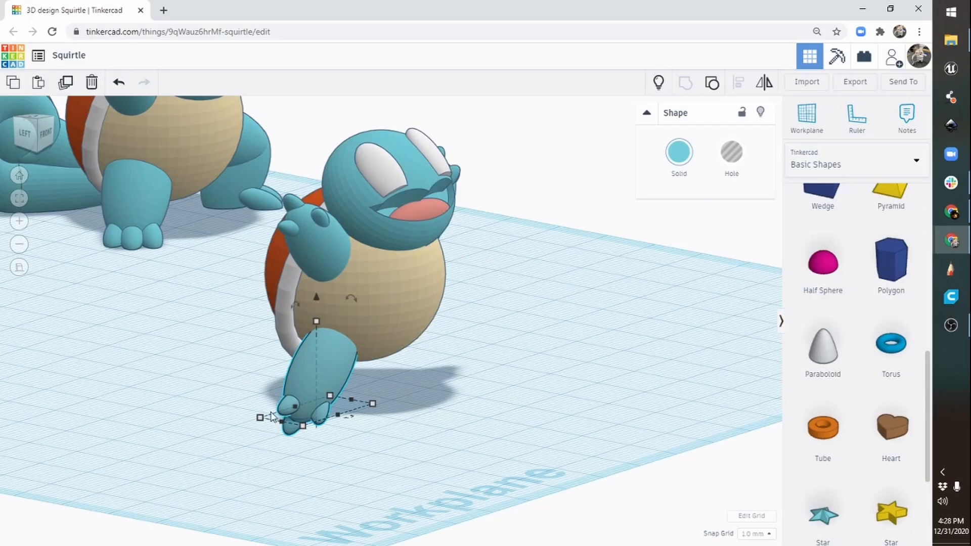
pyautogui.moveTo(431, 410); pyautogui.dragTo(302, 363, button='right')
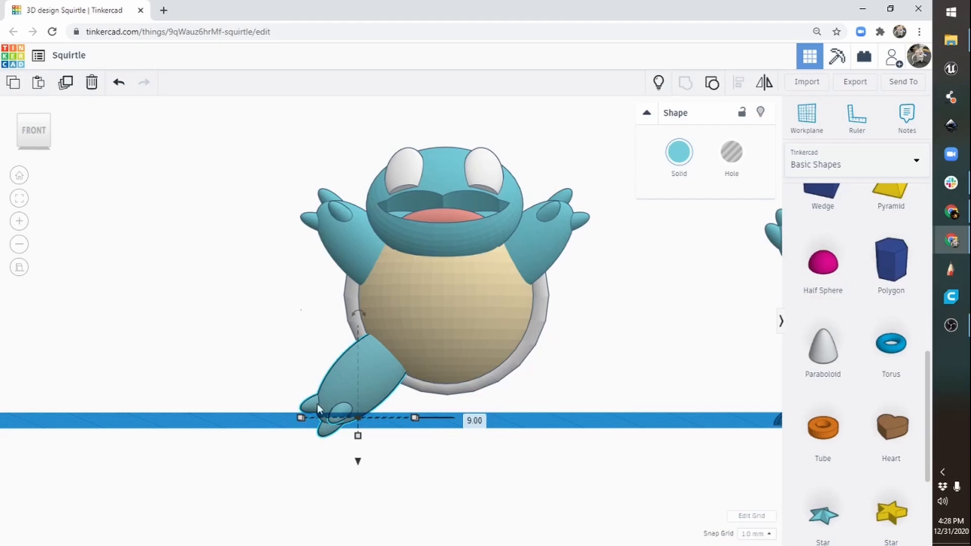
pyautogui.moveTo(442, 319); pyautogui.dragTo(437, 351, button='right')
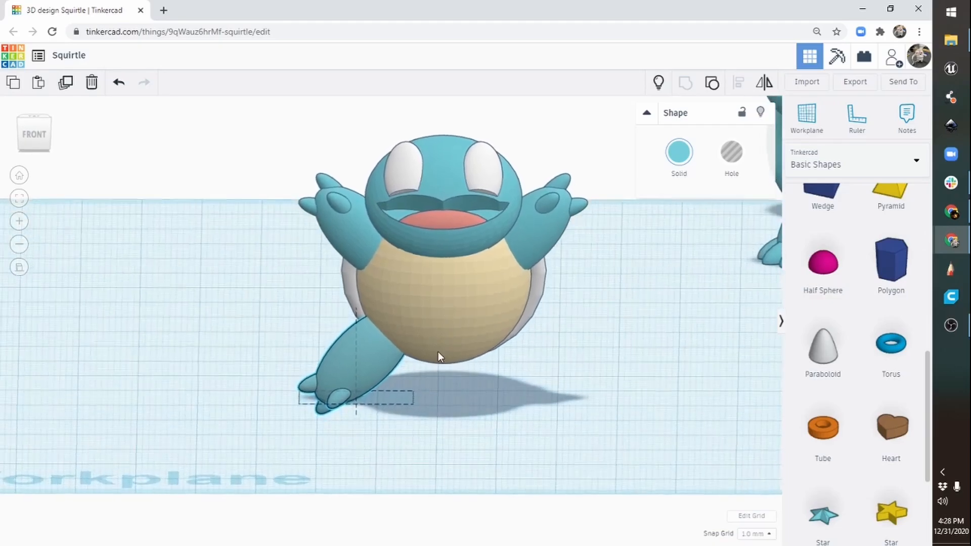
pyautogui.click(370, 362)
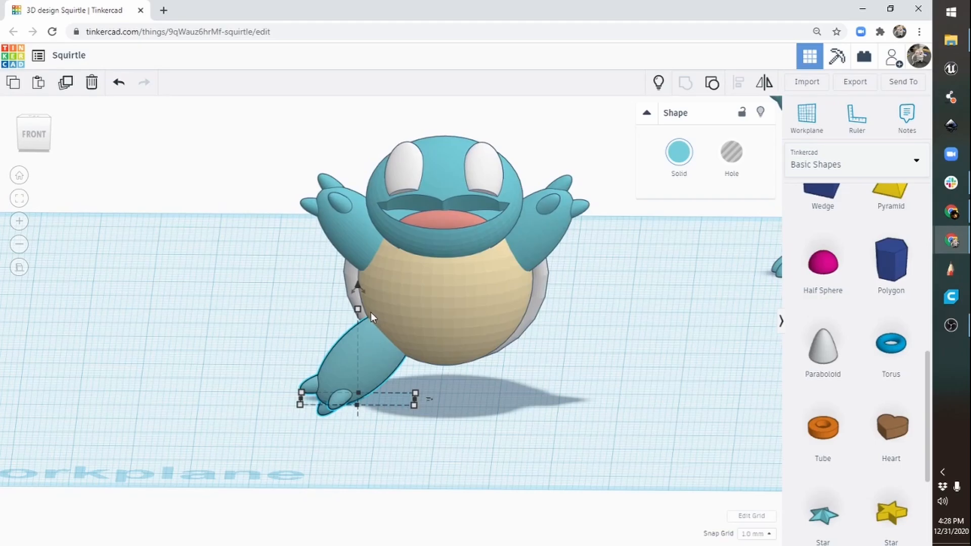
pyautogui.moveTo(364, 292)
pyautogui.mouseDown()
pyautogui.moveTo(342, 297)
pyautogui.moveTo(354, 293)
pyautogui.mouseUp()
pyautogui.moveTo(430, 317); pyautogui.dragTo(378, 293, button='right')
pyautogui.moveTo(378, 293); pyautogui.dragTo(356, 302)
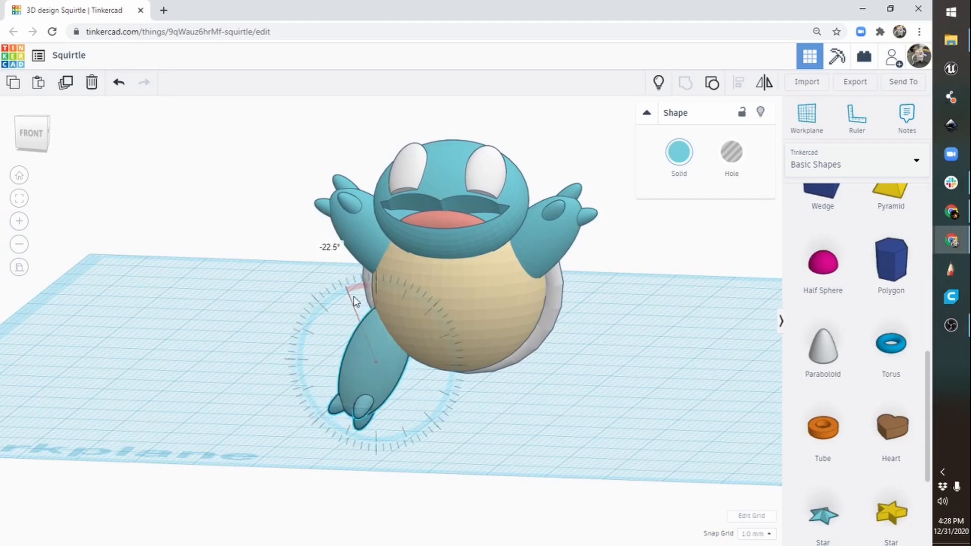
pyautogui.moveTo(356, 302); pyautogui.dragTo(349, 313)
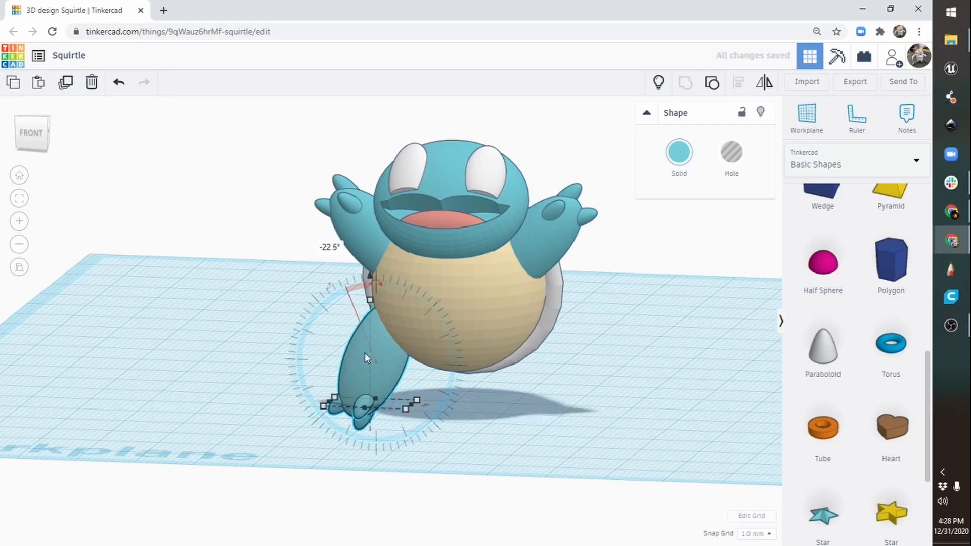
pyautogui.moveTo(365, 353); pyautogui.dragTo(416, 378, button='right')
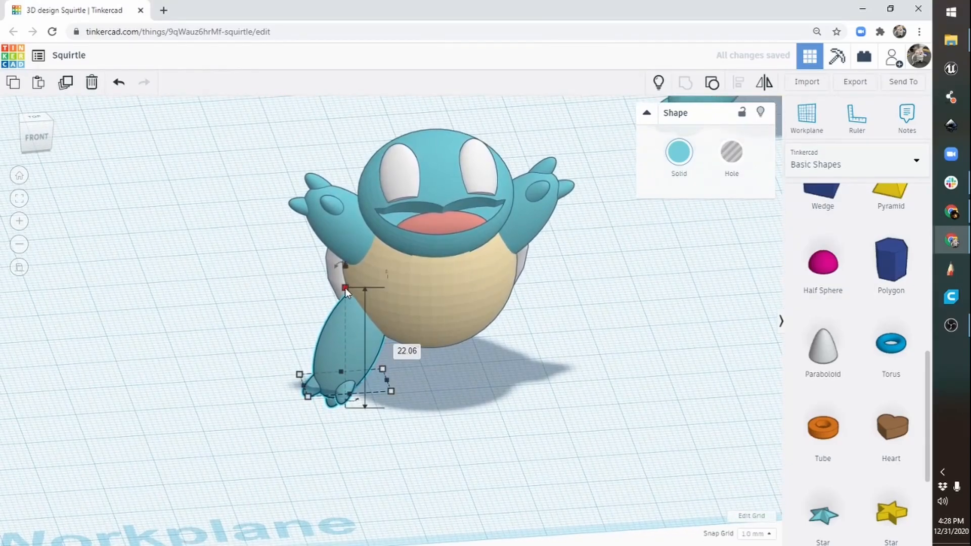
pyautogui.moveTo(345, 287); pyautogui.dragTo(347, 277)
# Step: Rotate the leg about its vertical axis so the toes turn toward the front of the figure
pyautogui.moveTo(466, 331); pyautogui.dragTo(522, 359, button='right')
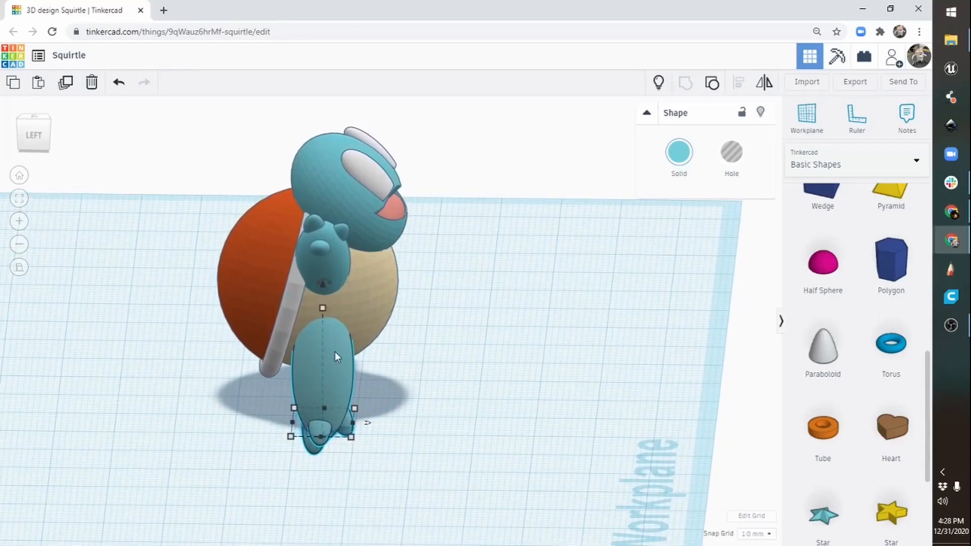
pyautogui.moveTo(362, 378); pyautogui.dragTo(325, 445, button='right')
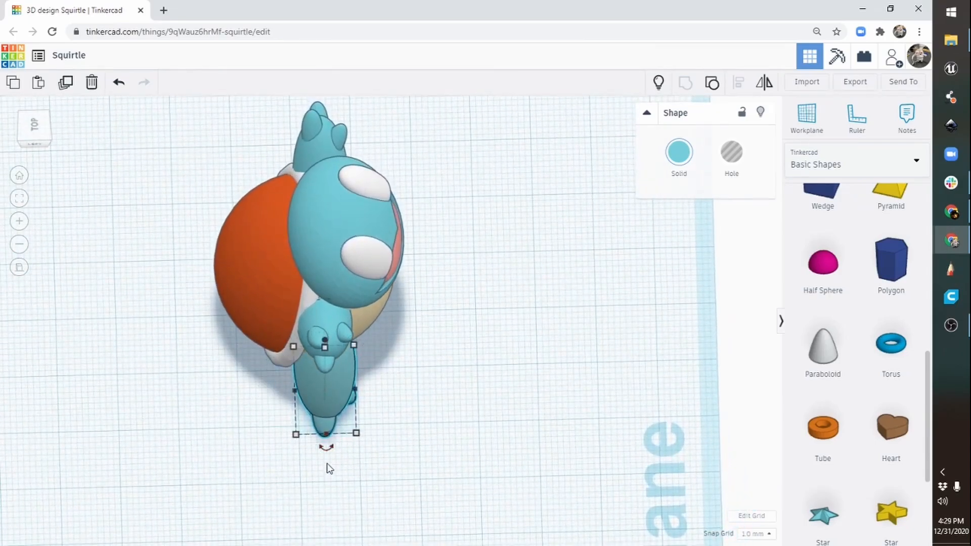
pyautogui.moveTo(328, 453); pyautogui.dragTo(362, 430)
# Step: Nudge the rotated leg into position so its upper end sits against the body
pyautogui.moveTo(481, 388); pyautogui.dragTo(451, 349, button='right')
pyautogui.press('Right')
pyautogui.press('Right')
pyautogui.press('Right')
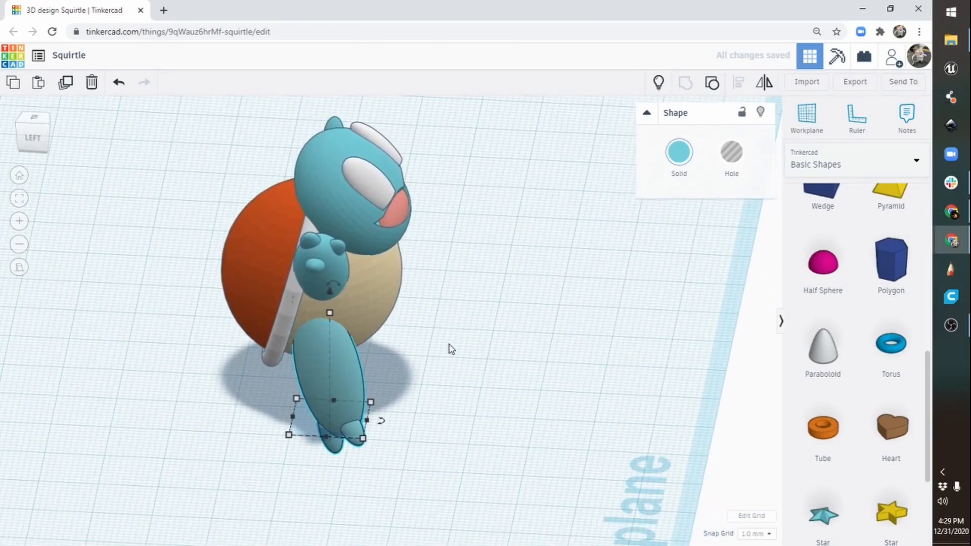
pyautogui.press('Left')
pyautogui.press('Left')
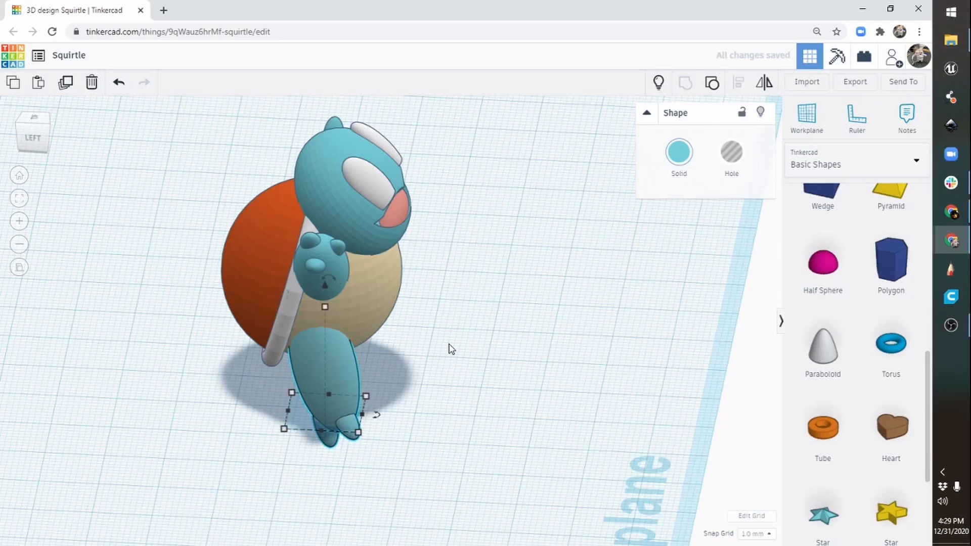
pyautogui.moveTo(448, 345); pyautogui.dragTo(316, 348, button='right')
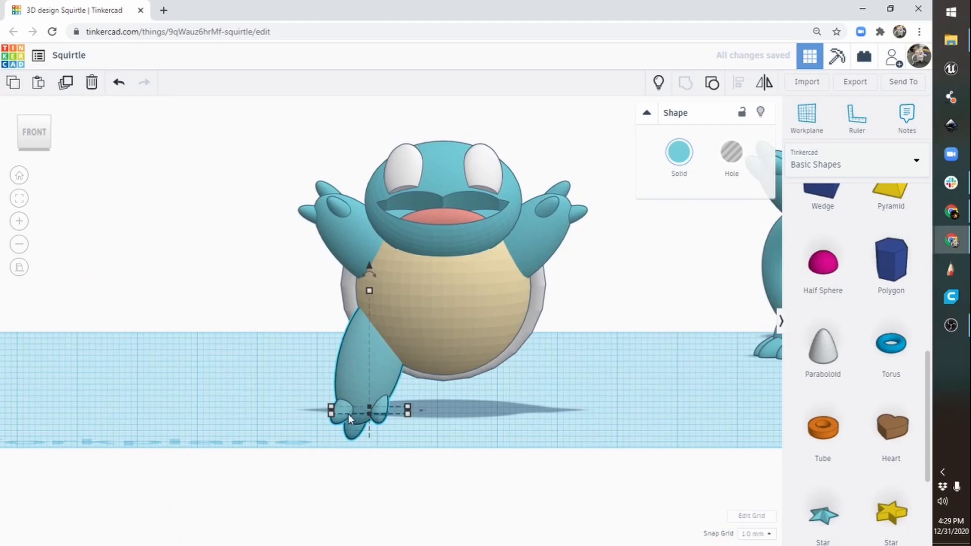
pyautogui.moveTo(282, 365); pyautogui.dragTo(411, 321, button='right')
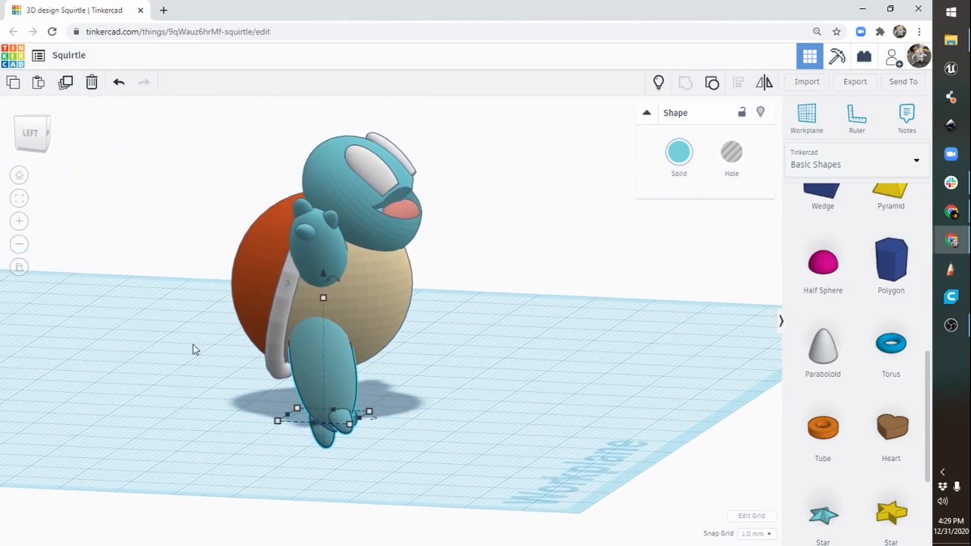
pyautogui.moveTo(495, 370); pyautogui.dragTo(359, 389, button='right')
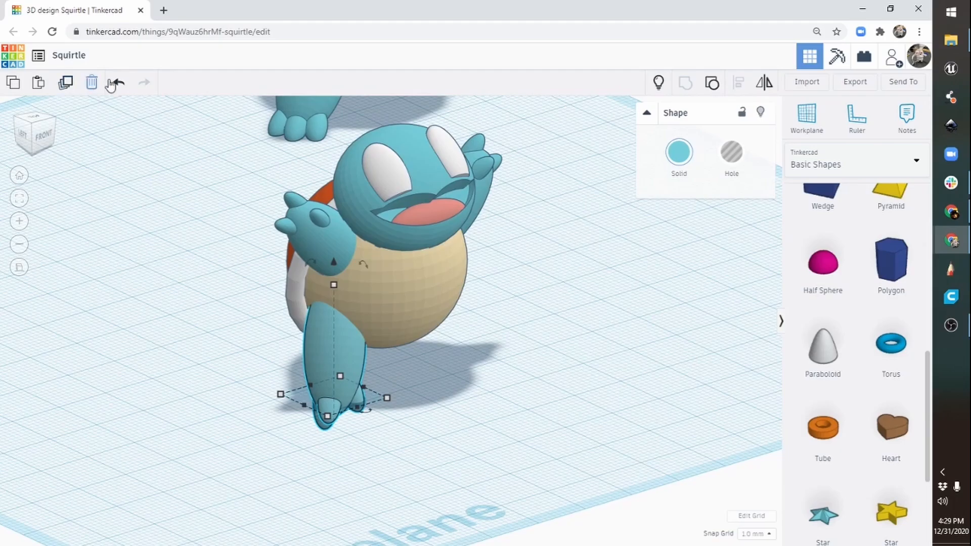
# Step: Ungroup the leg and delete two of its three toes
pyautogui.click(713, 83)
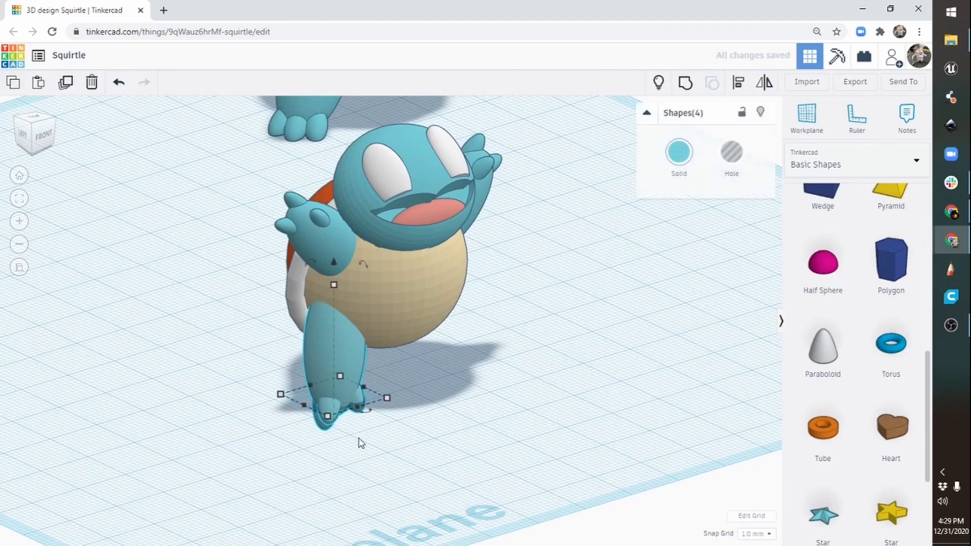
pyautogui.click(321, 466)
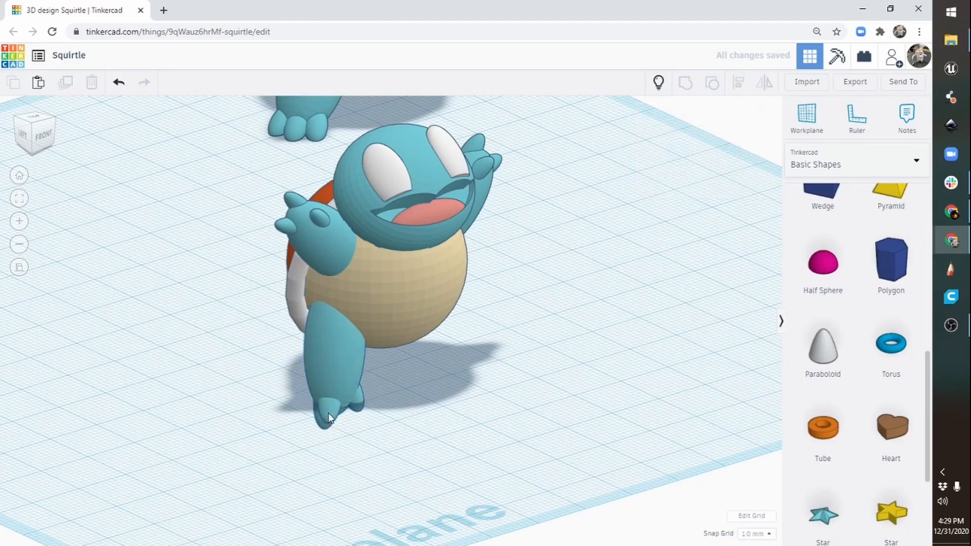
pyautogui.moveTo(365, 444); pyautogui.dragTo(258, 431, button='right')
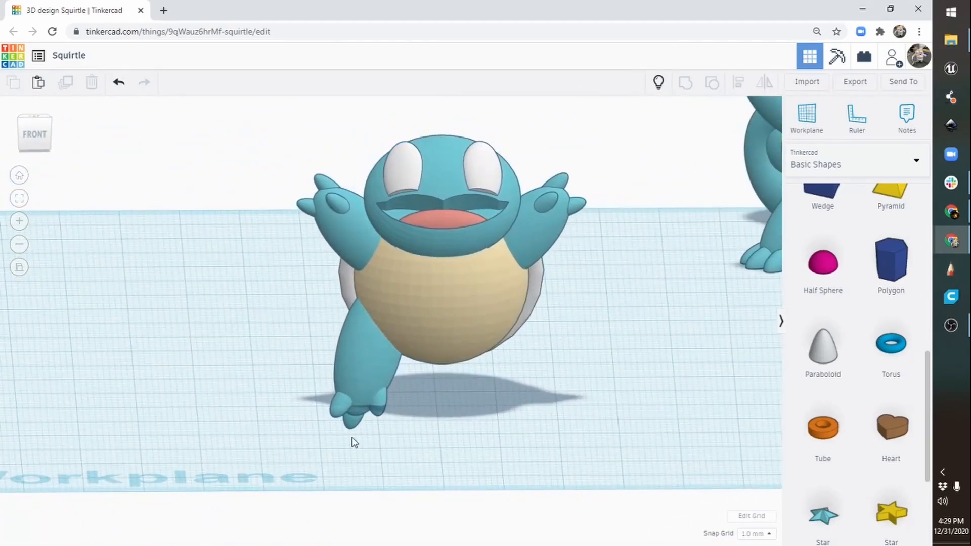
pyautogui.click(352, 429)
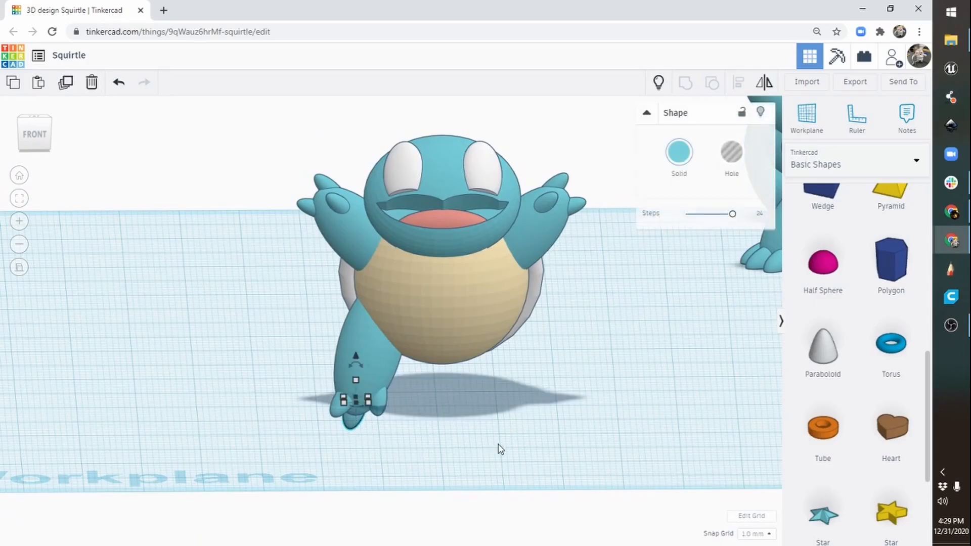
pyautogui.click(510, 459)
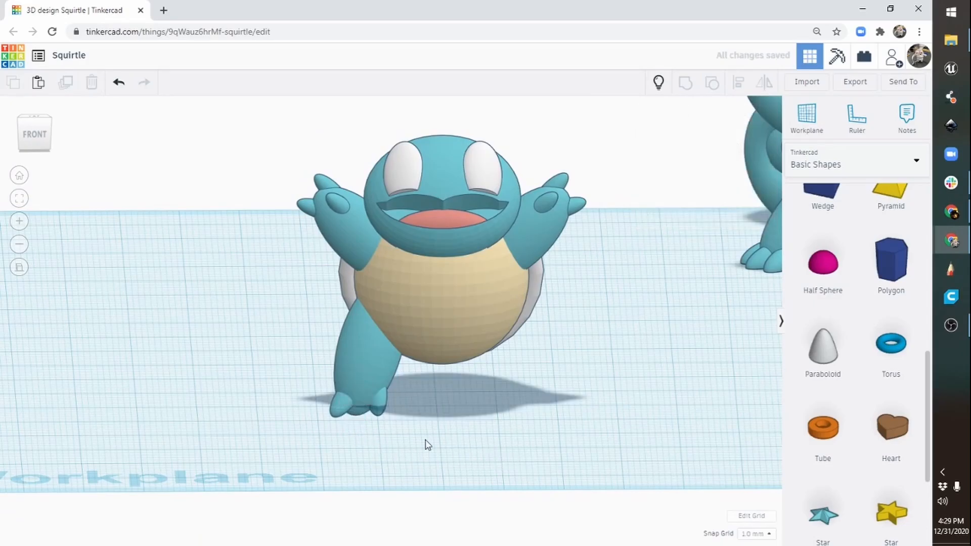
pyautogui.click(382, 403)
pyautogui.press('Delete')
# Step: Center the remaining toe at the front of the leg's lower end
pyautogui.moveTo(386, 439); pyautogui.dragTo(308, 443, button='right')
pyautogui.click(332, 401)
pyautogui.moveTo(393, 367)
pyautogui.mouseDown()
pyautogui.moveTo(403, 371)
pyautogui.moveTo(384, 366)
pyautogui.mouseUp()
pyautogui.click(397, 377)
pyautogui.moveTo(79, 325); pyautogui.dragTo(383, 433, button='right')
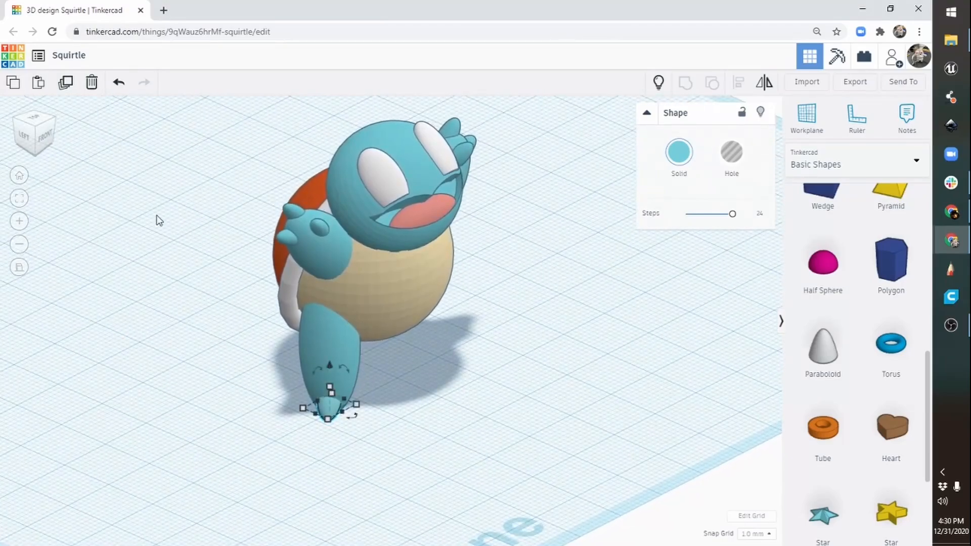
# Step: Duplicate the toe and place the copy beside the original, shifted slightly back along the foot
pyautogui.click(65, 84)
pyautogui.press('Right')
pyautogui.press('Right')
pyautogui.press('Right')
pyautogui.press('Right')
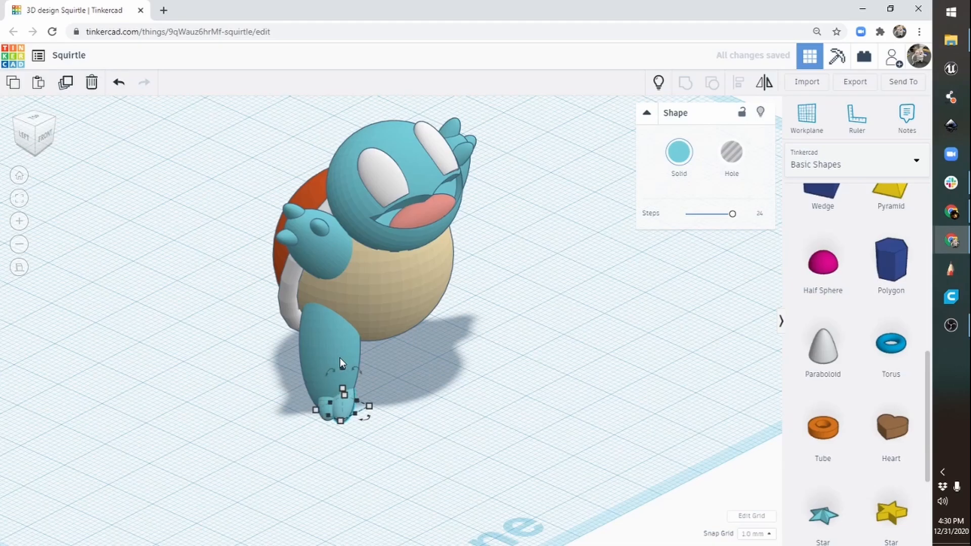
pyautogui.press('Up')
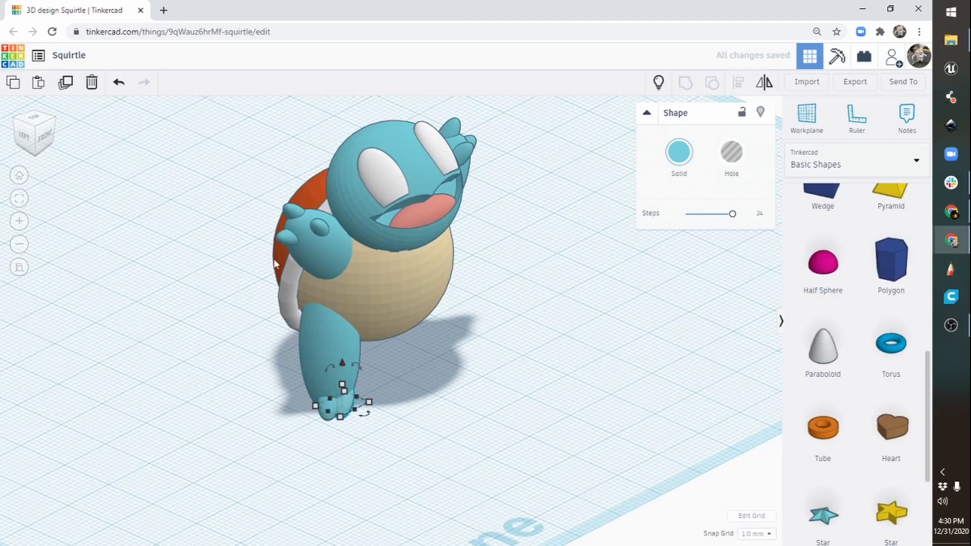
# Step: Duplicate the toe again and move this third one to the opposite side of the middle toe
pyautogui.click(66, 82)
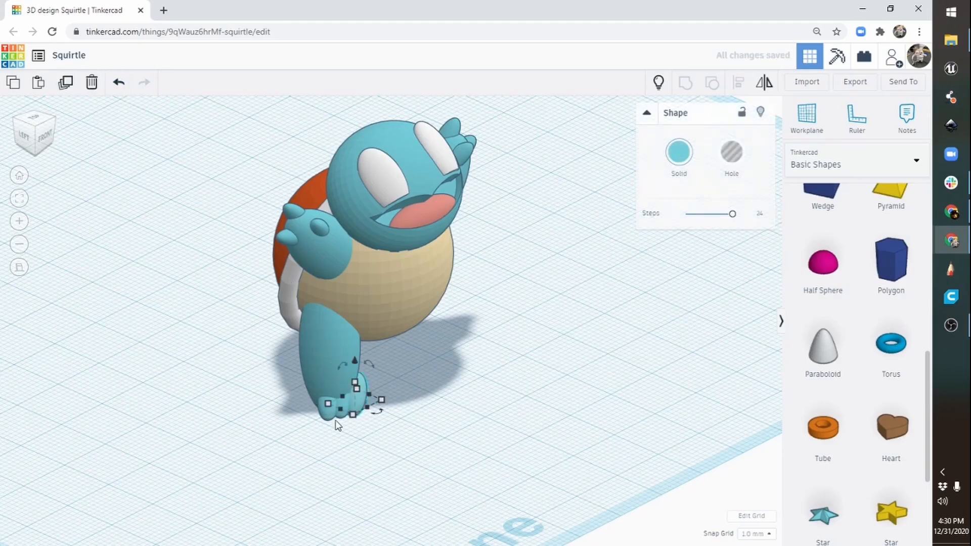
pyautogui.moveTo(337, 425); pyautogui.dragTo(350, 398, button='middle')
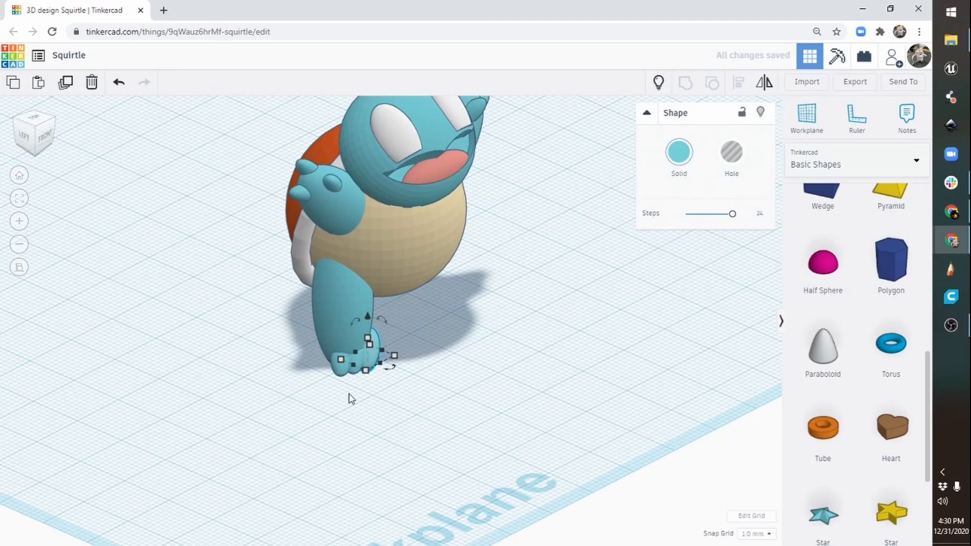
pyautogui.press('Left')
pyautogui.press('Left')
pyautogui.press('Left')
pyautogui.press('Left')
pyautogui.press('Left')
pyautogui.press('Left')
pyautogui.press('Left')
pyautogui.press('Left')
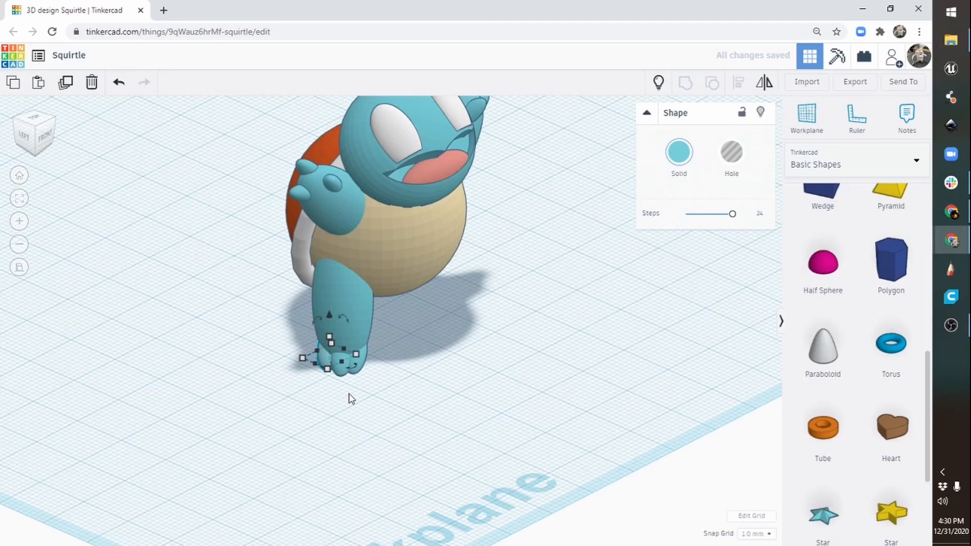
# Step: Fan the outer toes away from the middle one, rotating the inner toe by -39°, and seat them against the foot
pyautogui.click(19, 222)
pyautogui.click(19, 222)
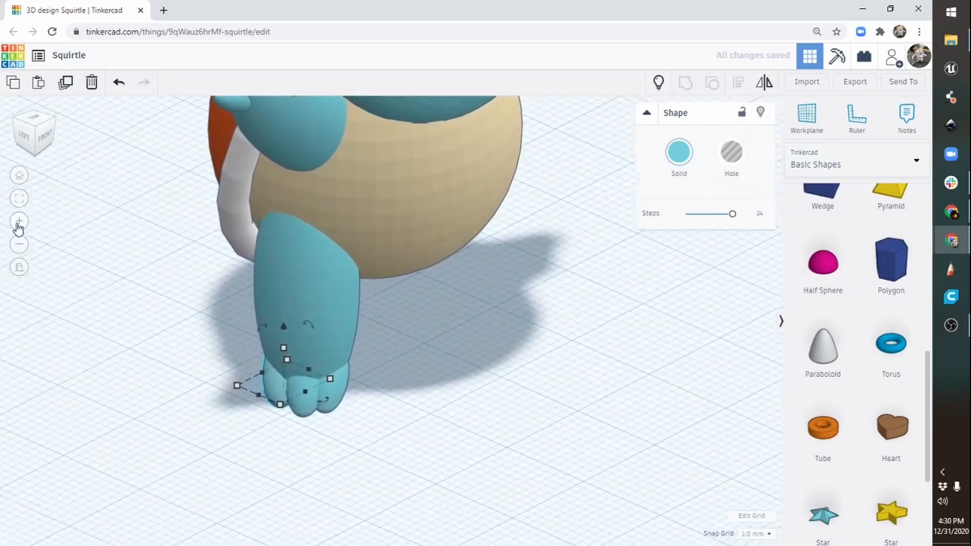
pyautogui.click(19, 222)
pyautogui.moveTo(340, 386); pyautogui.dragTo(521, 248, button='middle')
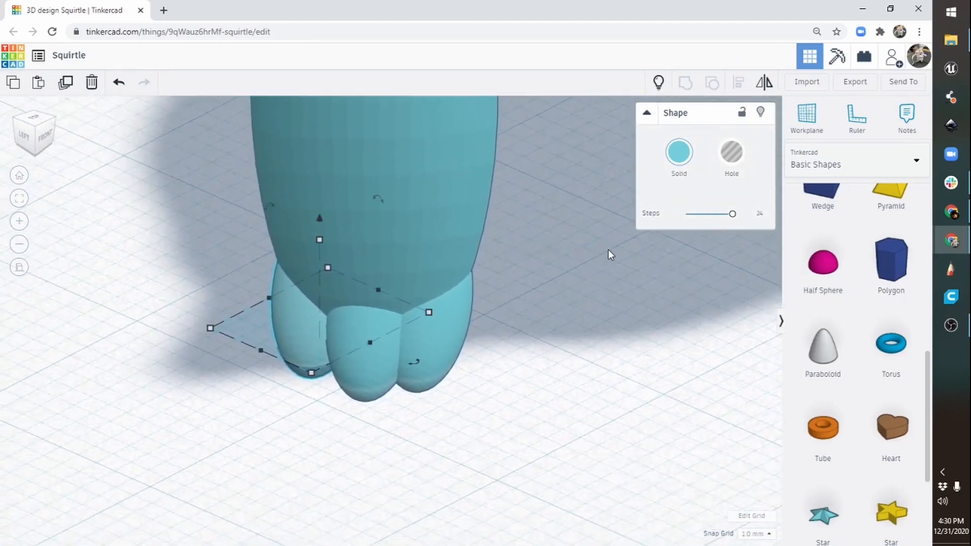
pyautogui.moveTo(508, 357); pyautogui.dragTo(359, 358, button='right')
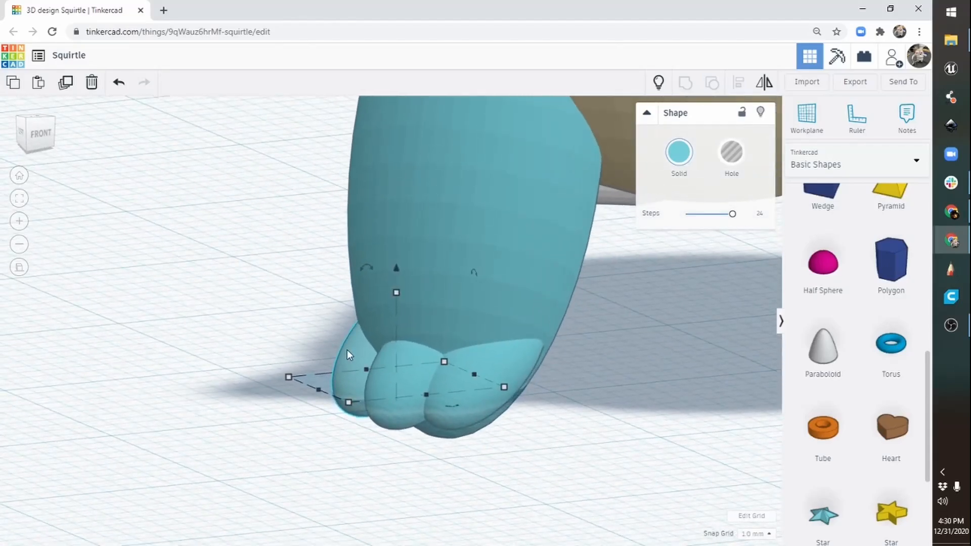
pyautogui.moveTo(417, 374); pyautogui.dragTo(500, 463, button='right')
pyautogui.moveTo(408, 242); pyautogui.dragTo(429, 250)
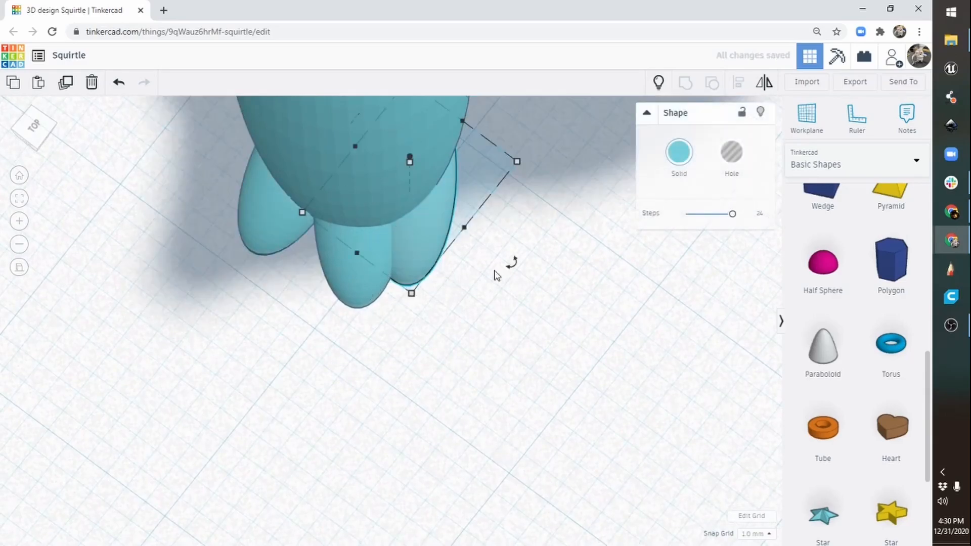
pyautogui.moveTo(512, 265); pyautogui.dragTo(554, 223)
pyautogui.moveTo(566, 188); pyautogui.dragTo(565, 190)
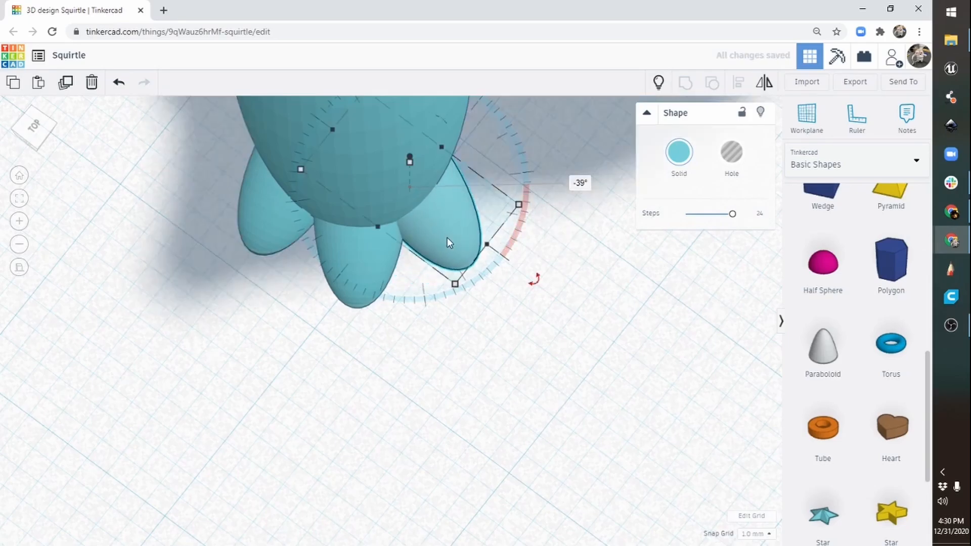
pyautogui.moveTo(447, 238); pyautogui.dragTo(459, 216)
# Step: Select the leg with its three toes and group them into one shape
pyautogui.moveTo(479, 261); pyautogui.dragTo(111, 261, button='right')
pyautogui.click(19, 245)
pyautogui.click(19, 244)
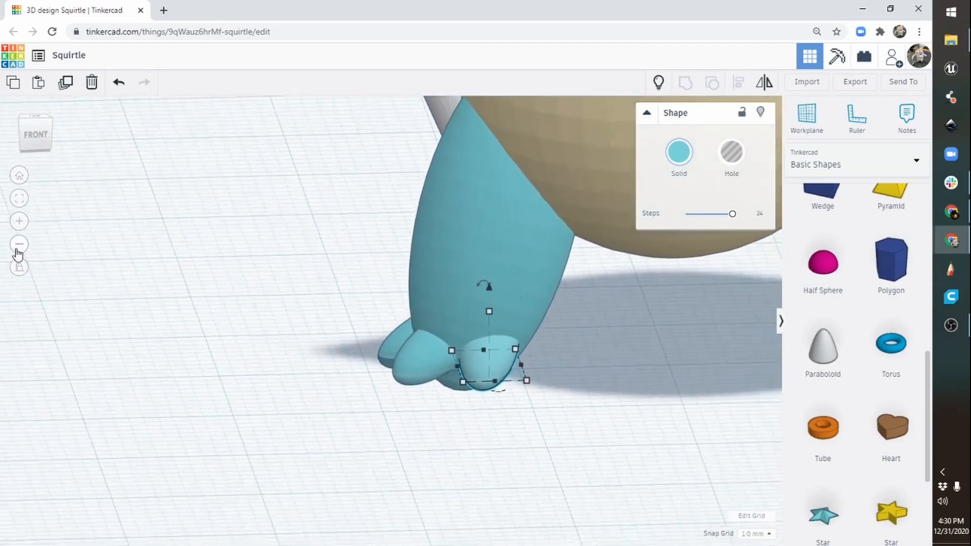
pyautogui.click(19, 245)
pyautogui.moveTo(573, 316); pyautogui.dragTo(195, 388, button='middle')
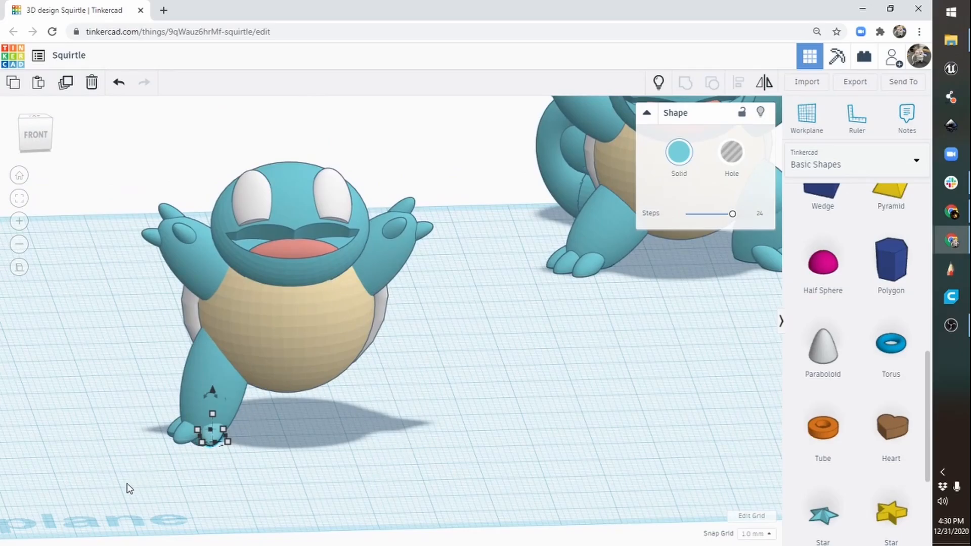
pyautogui.moveTo(239, 416); pyautogui.dragTo(245, 405)
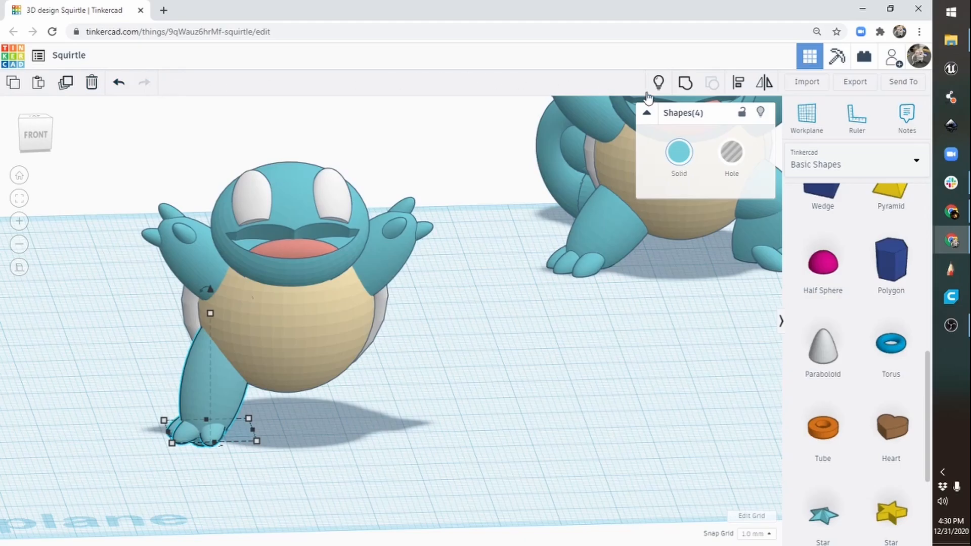
pyautogui.hotkey('ctrl', 'g')
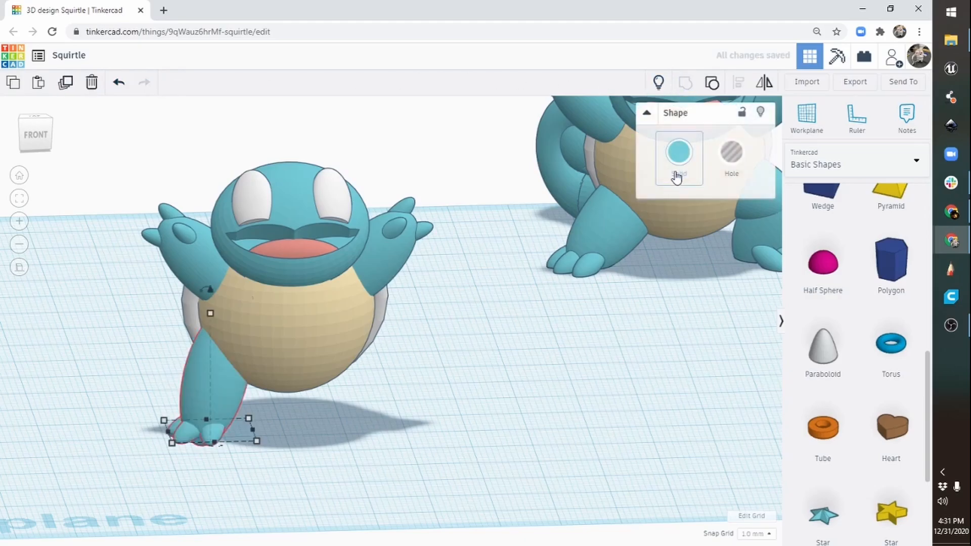
# Step: Duplicate the grouped leg, mirror the copy sideways and place it on the opposite side of the body
pyautogui.click(64, 86)
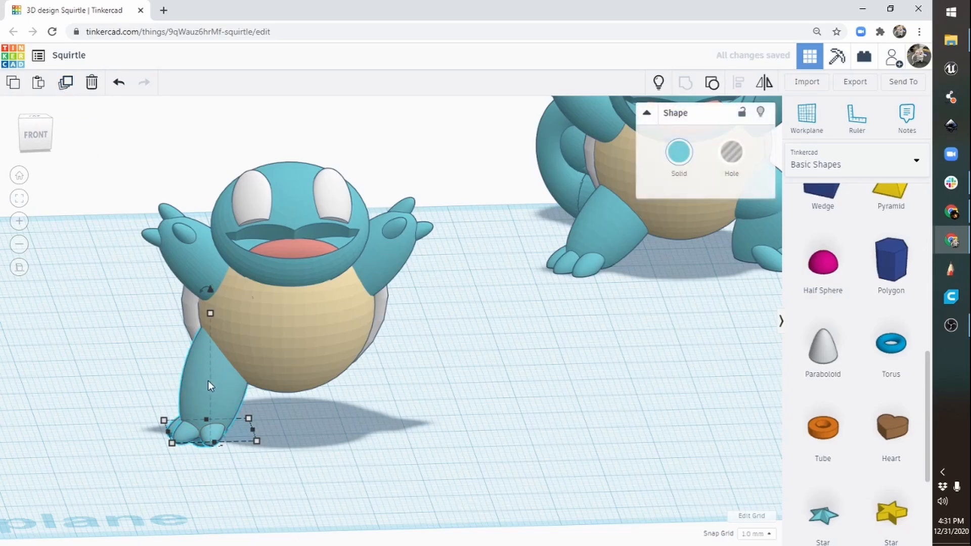
pyautogui.click(766, 84)
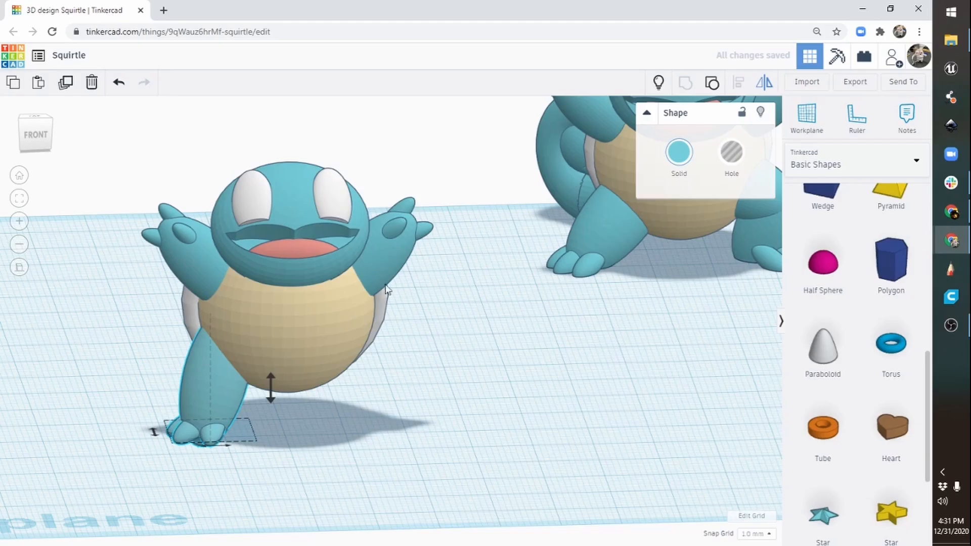
pyautogui.moveTo(272, 449); pyautogui.dragTo(217, 449, button='right')
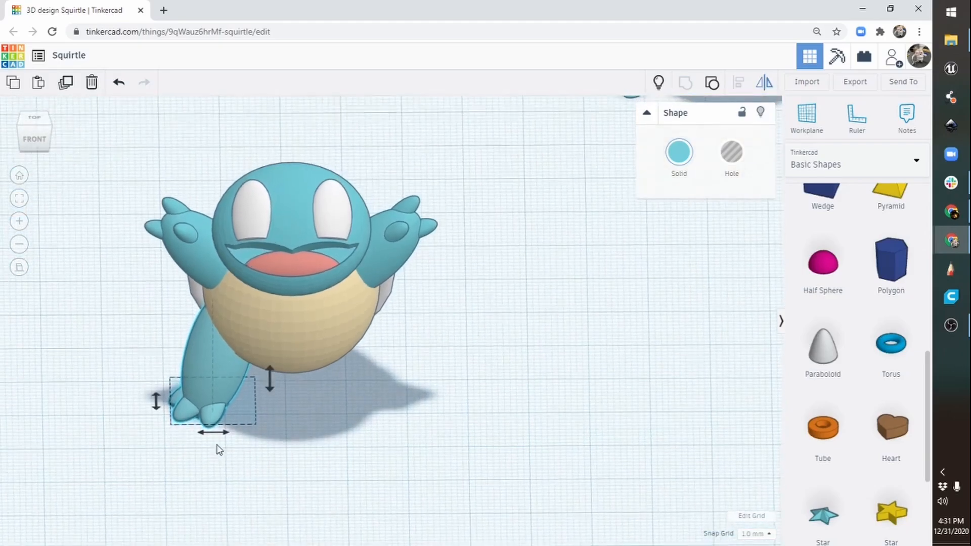
pyautogui.click(254, 408)
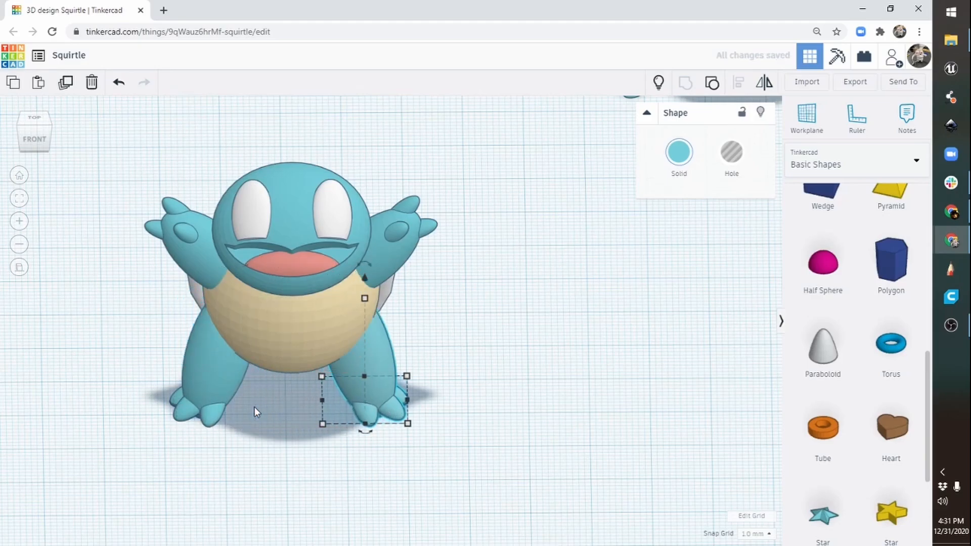
# Step: Ungroup the mirrored leg and rotate only its upper leg shape outward in the front view
pyautogui.moveTo(262, 383); pyautogui.dragTo(291, 347, button='right')
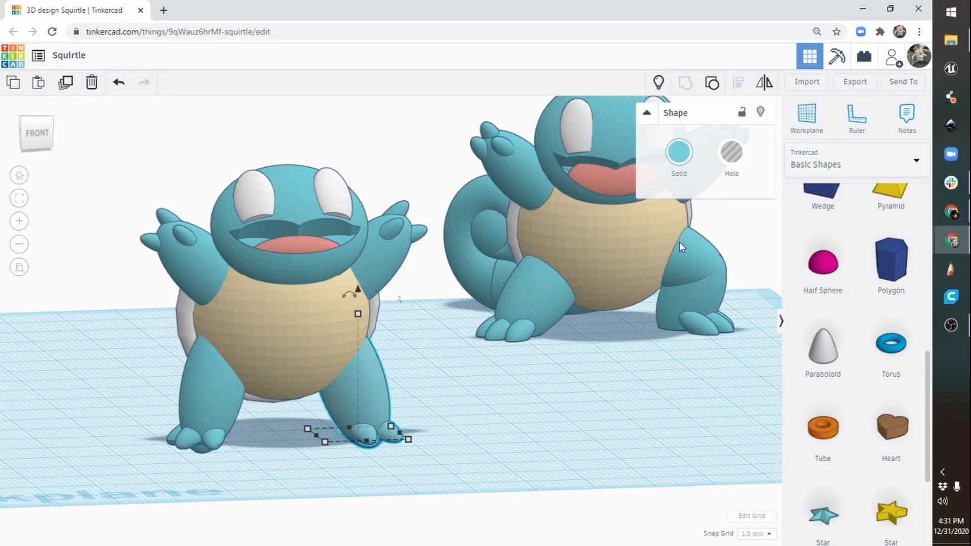
pyautogui.scroll(3, 506, 390)
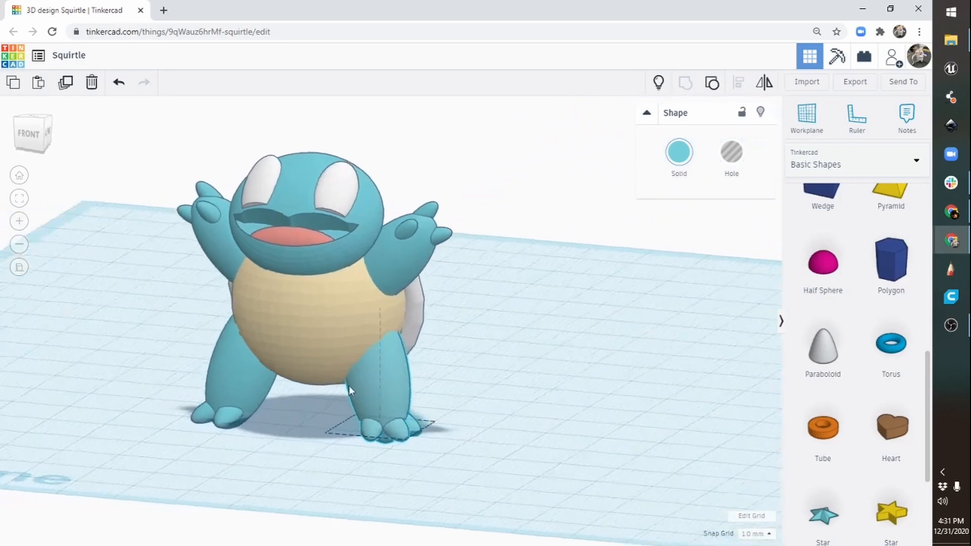
pyautogui.moveTo(349, 385); pyautogui.dragTo(498, 339, button='right')
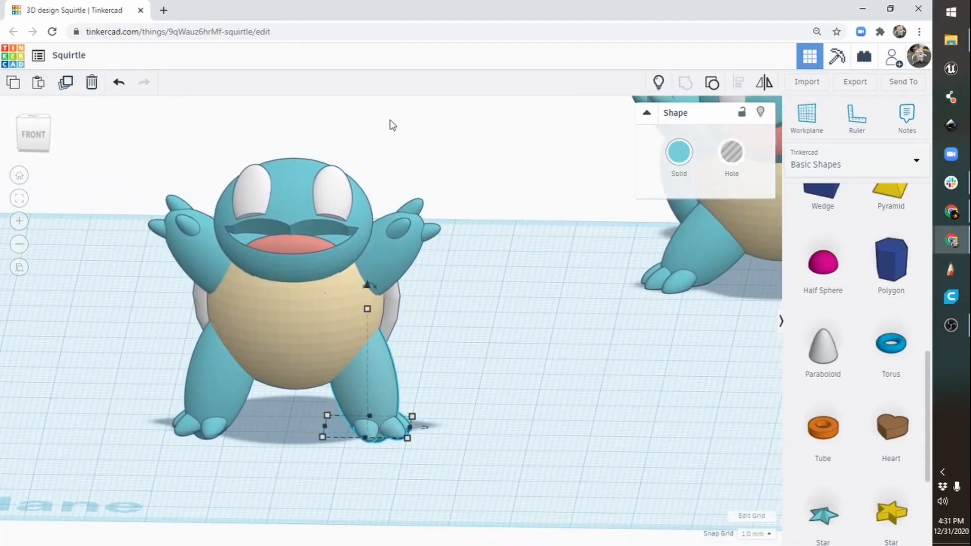
pyautogui.click(711, 84)
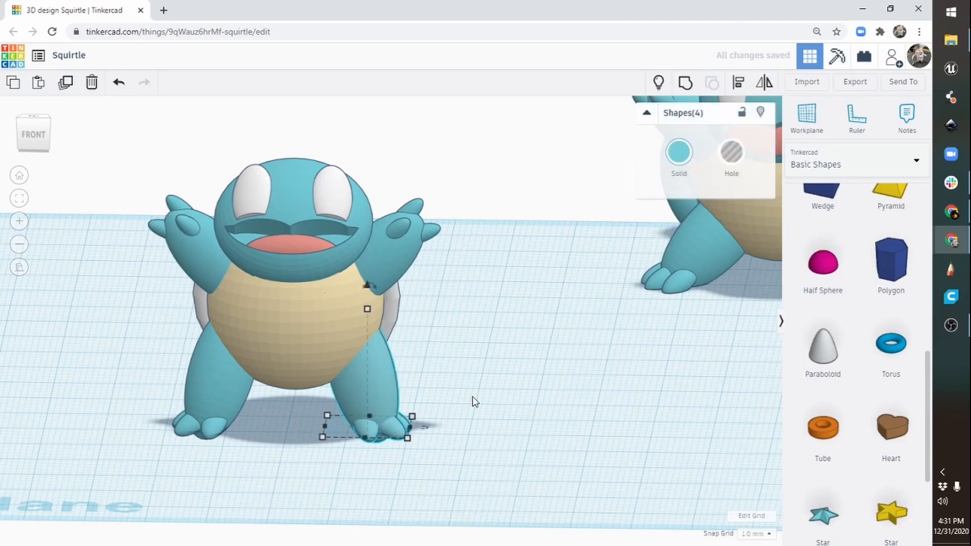
pyautogui.click(447, 390)
pyautogui.click(377, 384)
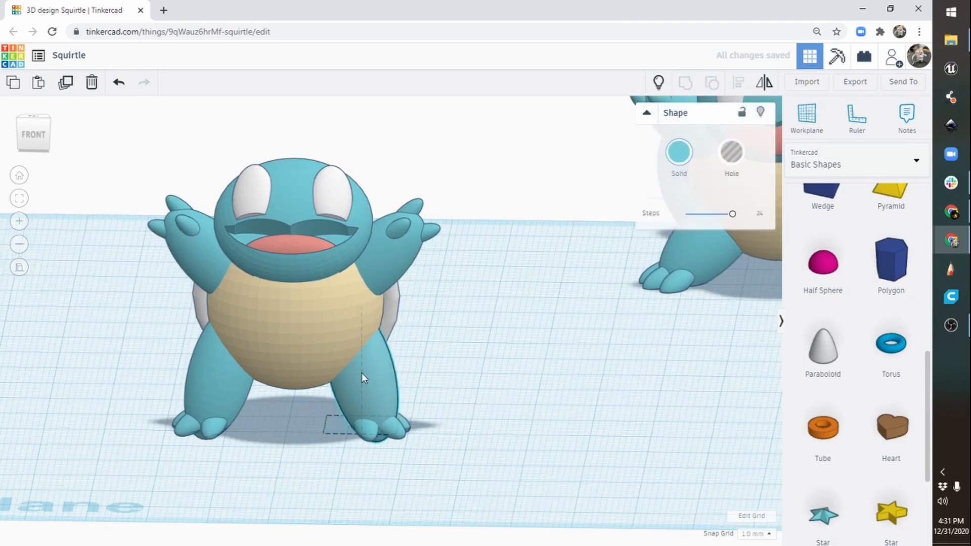
pyautogui.moveTo(362, 373); pyautogui.dragTo(362, 316, button='right')
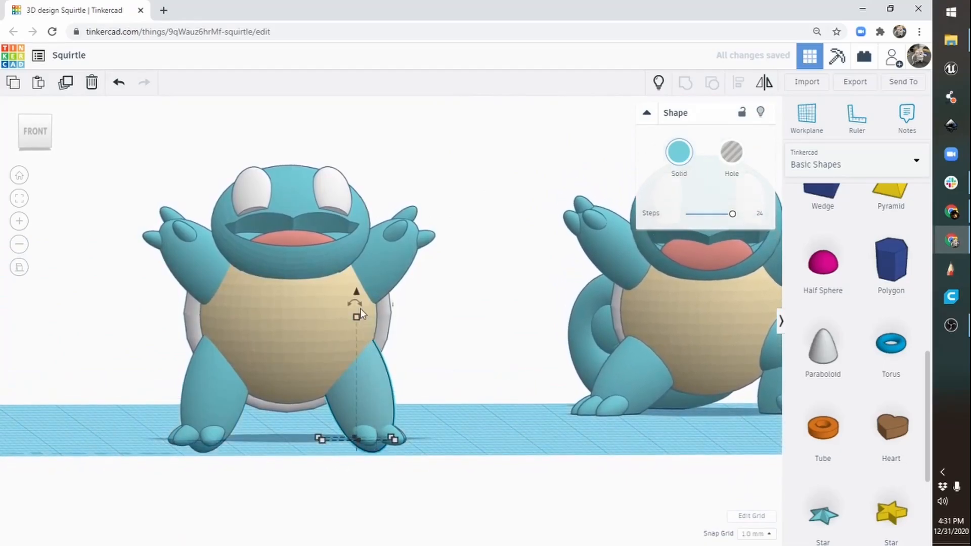
pyautogui.moveTo(360, 308); pyautogui.dragTo(405, 338)
# Step: Tilt the second leg's upper shape forward in the side view and nudge it into place over the toes
pyautogui.moveTo(497, 430); pyautogui.dragTo(298, 400, button='right')
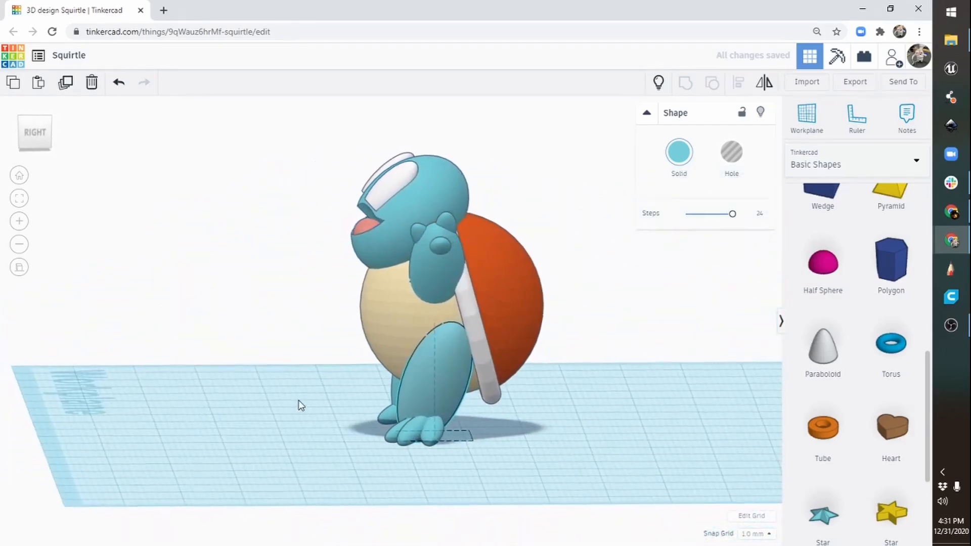
pyautogui.moveTo(426, 301); pyautogui.dragTo(386, 324)
pyautogui.moveTo(355, 379); pyautogui.dragTo(546, 447, button='right')
pyautogui.press('Down')
pyautogui.press('Down')
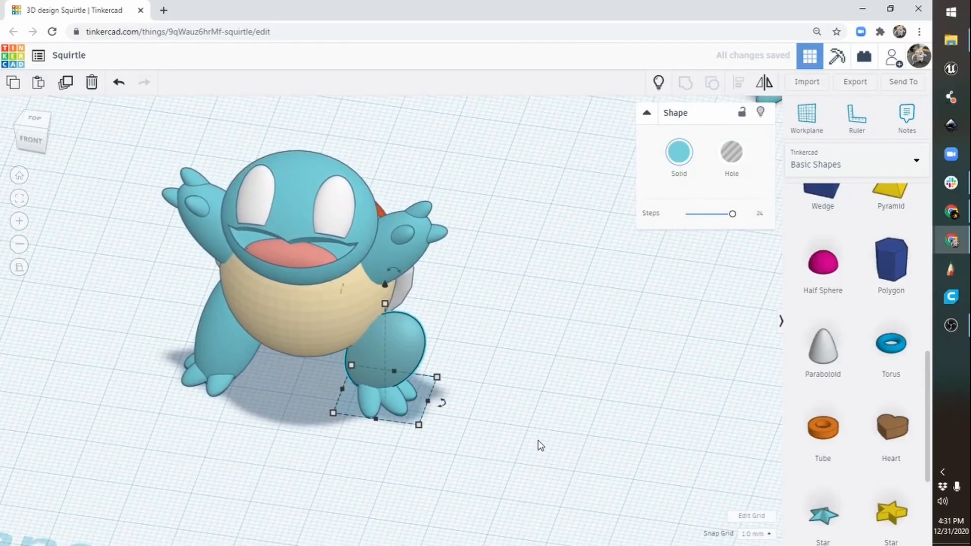
pyautogui.press('Right')
pyautogui.press('Right')
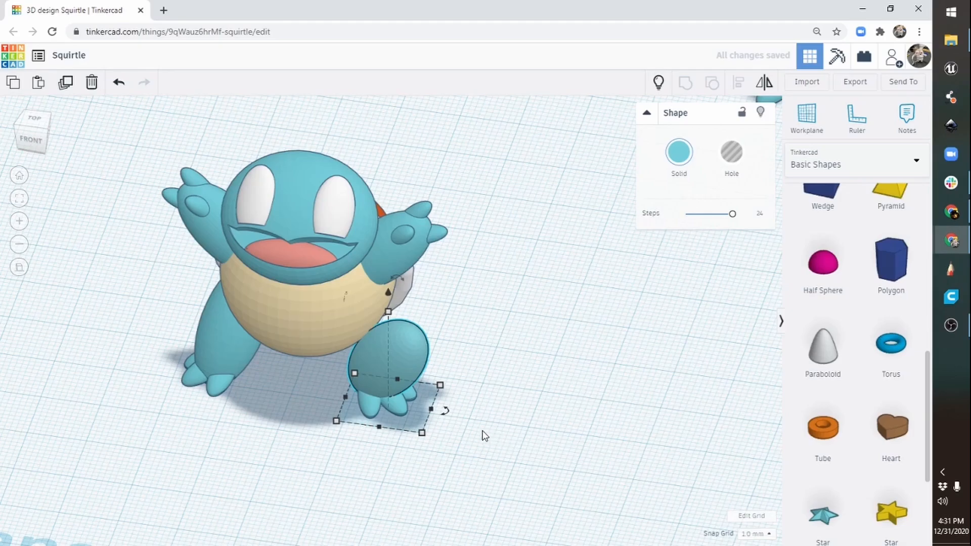
# Step: Narrow the tilted upper leg shape slightly and adjust its height
pyautogui.moveTo(484, 436); pyautogui.dragTo(539, 375, button='right')
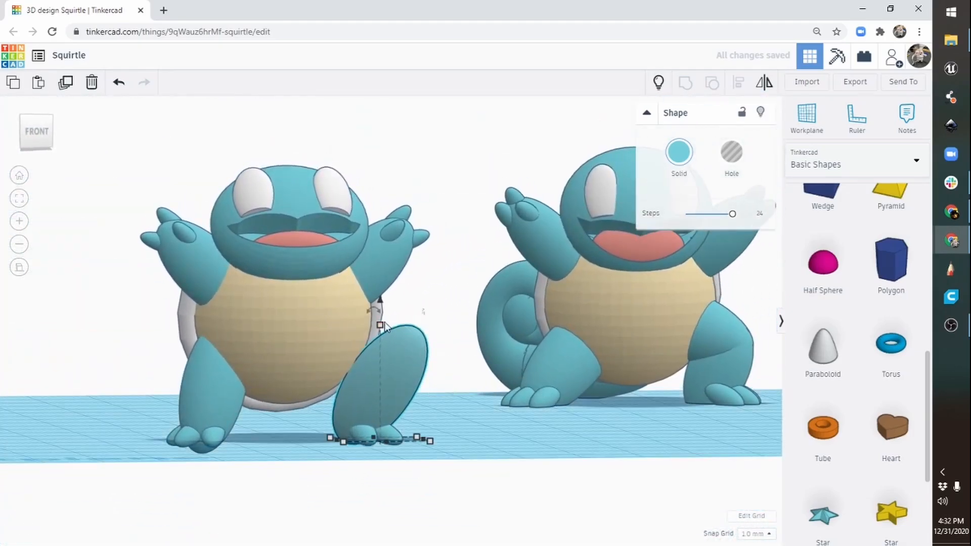
pyautogui.moveTo(430, 359); pyautogui.dragTo(439, 422, button='right')
pyautogui.moveTo(430, 426); pyautogui.dragTo(423, 424)
pyautogui.moveTo(457, 398); pyautogui.dragTo(479, 284, button='right')
pyautogui.moveTo(374, 322)
pyautogui.mouseDown()
pyautogui.moveTo(369, 337)
pyautogui.moveTo(374, 297)
pyautogui.moveTo(374, 320)
pyautogui.moveTo(374, 312)
pyautogui.mouseUp()
pyautogui.moveTo(345, 435); pyautogui.dragTo(418, 353, button='right')
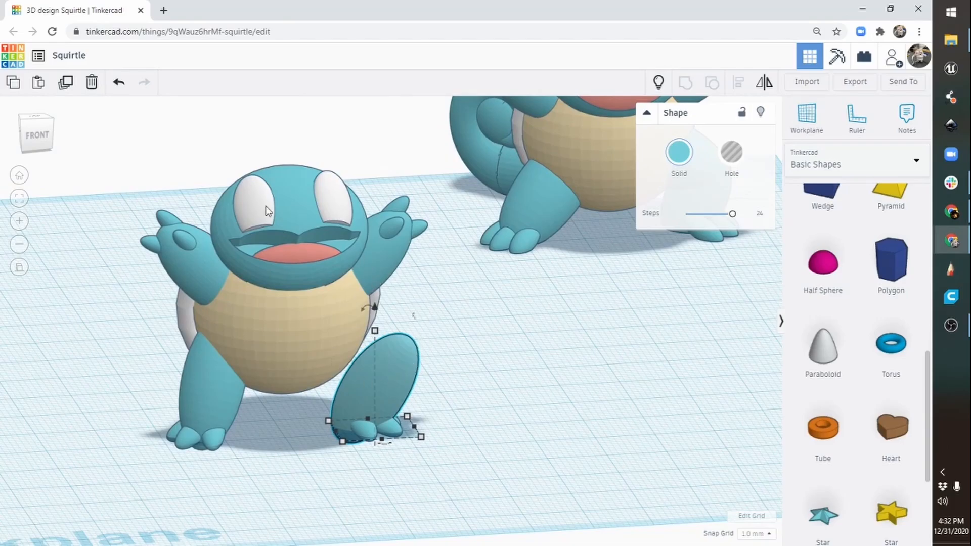
# Step: Duplicate the second leg's tilted shape and rotate the copy in the side view to form a thigh
pyautogui.click(66, 84)
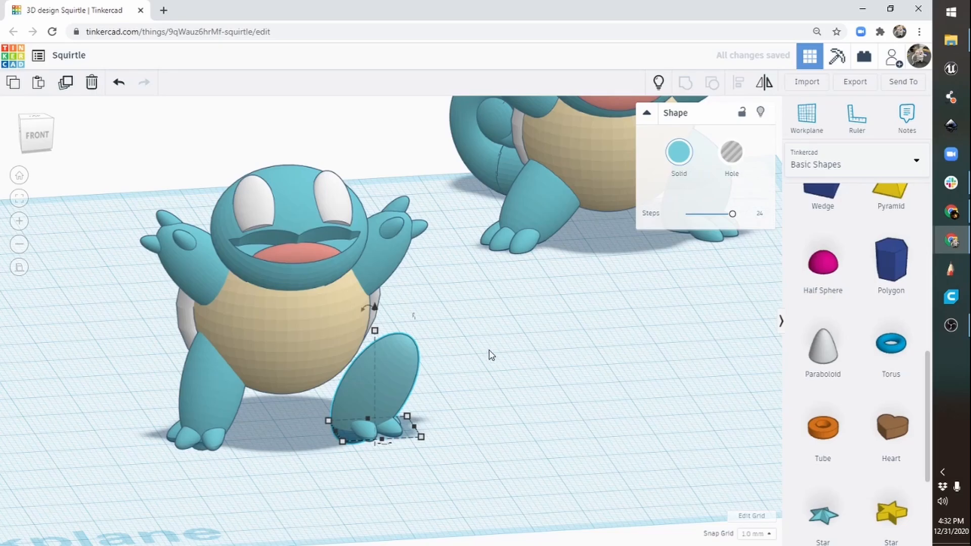
pyautogui.moveTo(489, 356); pyautogui.dragTo(434, 374, button='right')
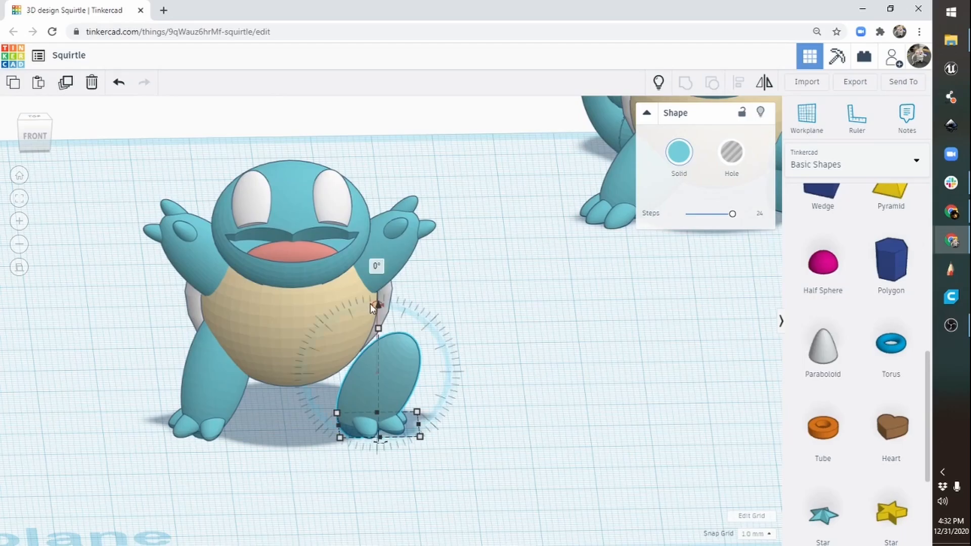
pyautogui.moveTo(464, 327); pyautogui.dragTo(171, 327, button='right')
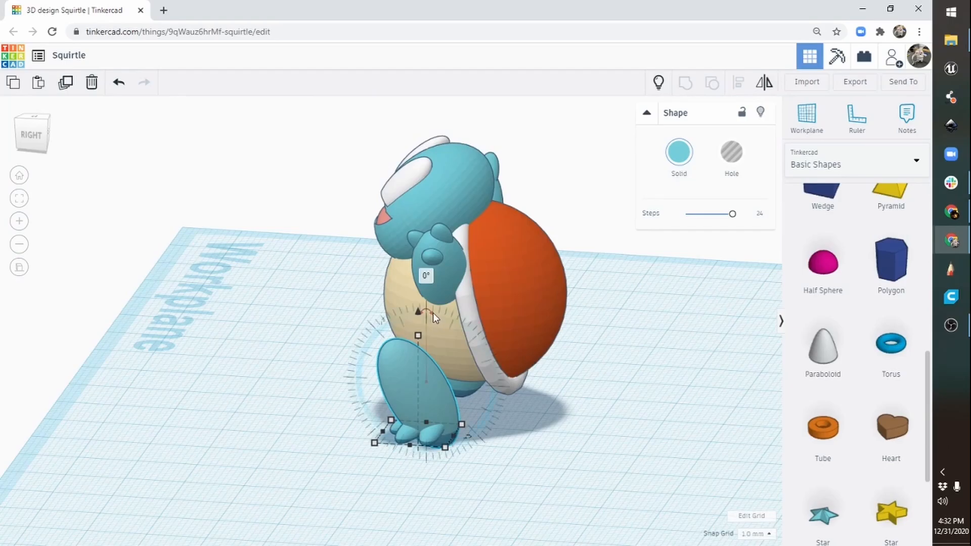
pyautogui.moveTo(429, 311); pyautogui.dragTo(481, 366)
pyautogui.moveTo(477, 384); pyautogui.dragTo(351, 405, button='right')
pyautogui.moveTo(390, 330); pyautogui.dragTo(374, 390)
pyautogui.moveTo(432, 414); pyautogui.dragTo(420, 344, button='right')
# Step: Raise the thigh copy above the foot and nudge it back and sideways to line up with the knee
pyautogui.scroll(5, 480, 426)
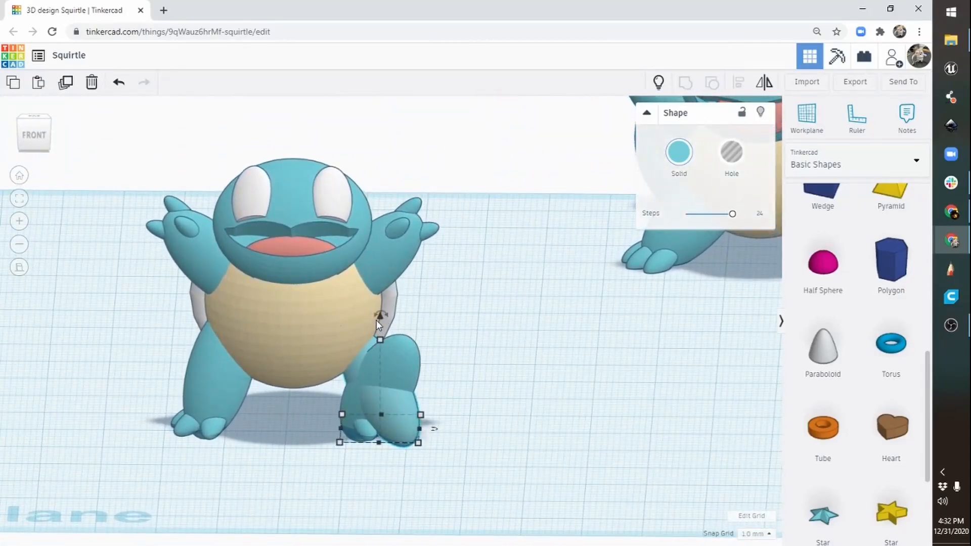
pyautogui.moveTo(377, 319); pyautogui.dragTo(376, 266)
pyautogui.moveTo(533, 328); pyautogui.dragTo(398, 381, button='right')
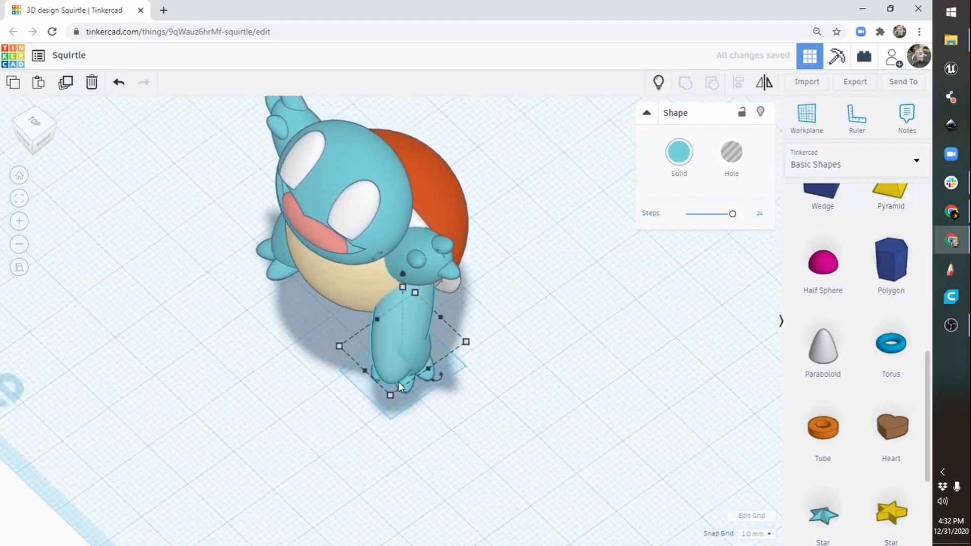
pyautogui.press('Up')
pyautogui.press('Up')
pyautogui.press('Up')
pyautogui.press('Up')
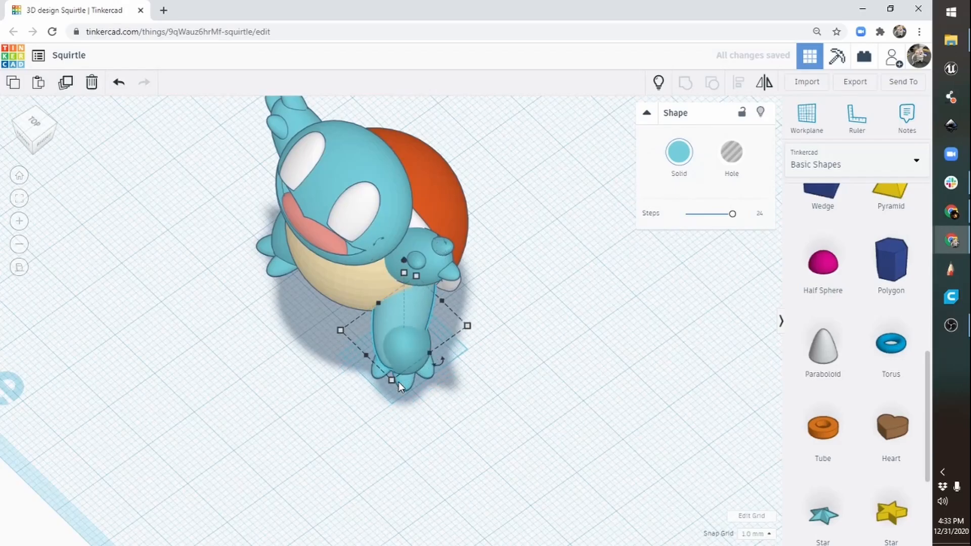
pyautogui.press('Right')
pyautogui.press('Right')
pyautogui.press('Right')
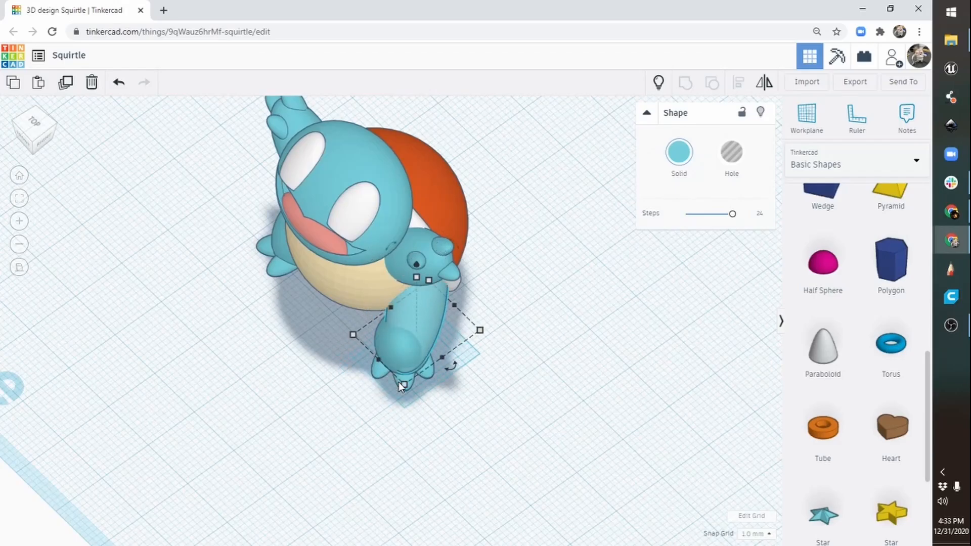
pyautogui.press('Left')
pyautogui.press('Left')
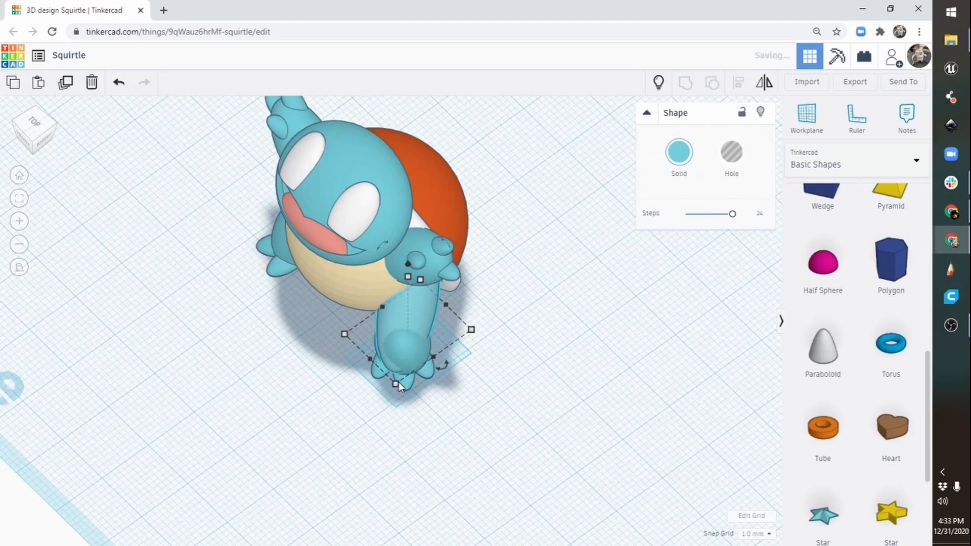
# Step: Rotate the thigh in the front view and shift it so it joins the knee to the body
pyautogui.moveTo(342, 416); pyautogui.dragTo(458, 296, button='right')
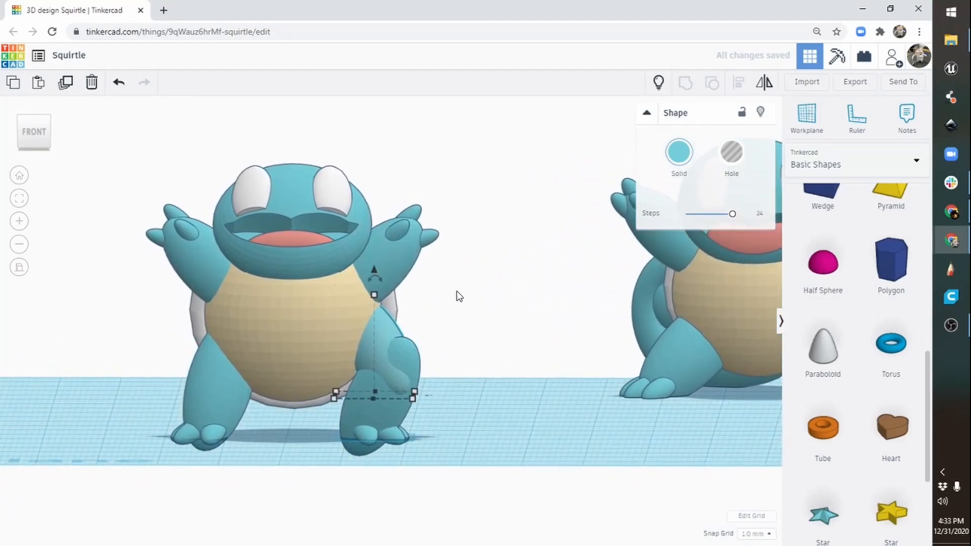
pyautogui.moveTo(383, 278); pyautogui.dragTo(365, 284)
pyautogui.moveTo(445, 319); pyautogui.dragTo(422, 314, button='right')
pyautogui.moveTo(423, 317); pyautogui.dragTo(418, 308)
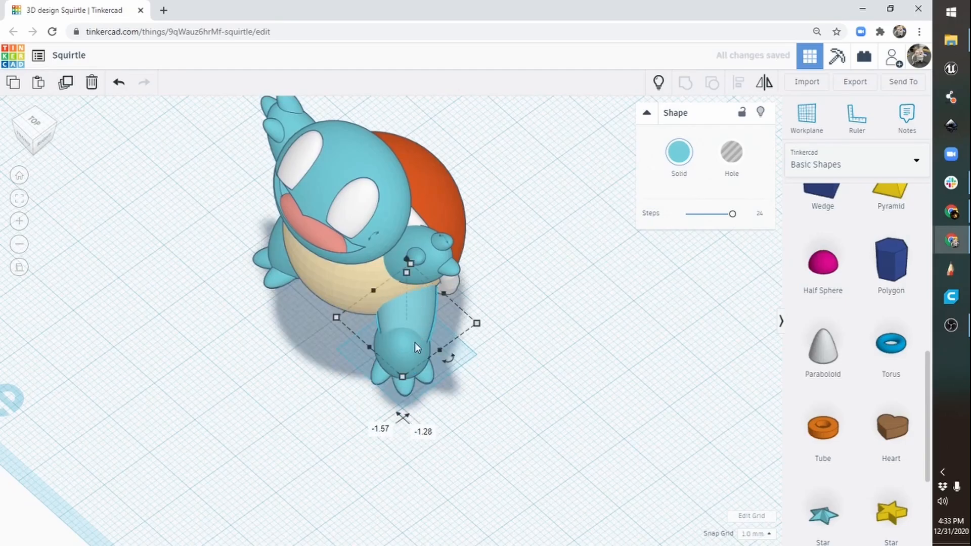
pyautogui.moveTo(415, 341)
pyautogui.mouseDown(button='right')
pyautogui.moveTo(480, 363)
pyautogui.moveTo(576, 317)
pyautogui.moveTo(553, 320)
pyautogui.moveTo(563, 317)
pyautogui.moveTo(529, 342)
pyautogui.moveTo(444, 354)
pyautogui.moveTo(561, 332)
pyautogui.moveTo(424, 332)
pyautogui.mouseUp(button='right')
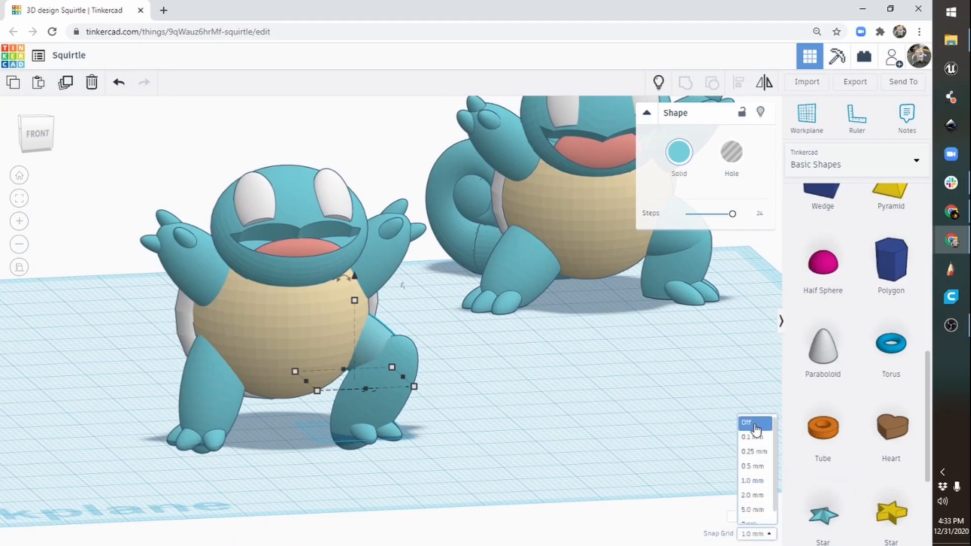
# Step: Turn off grid snapping and fine-tune the thigh's position against the lower leg
pyautogui.click(755, 429)
pyautogui.moveTo(570, 379); pyautogui.dragTo(414, 322, button='right')
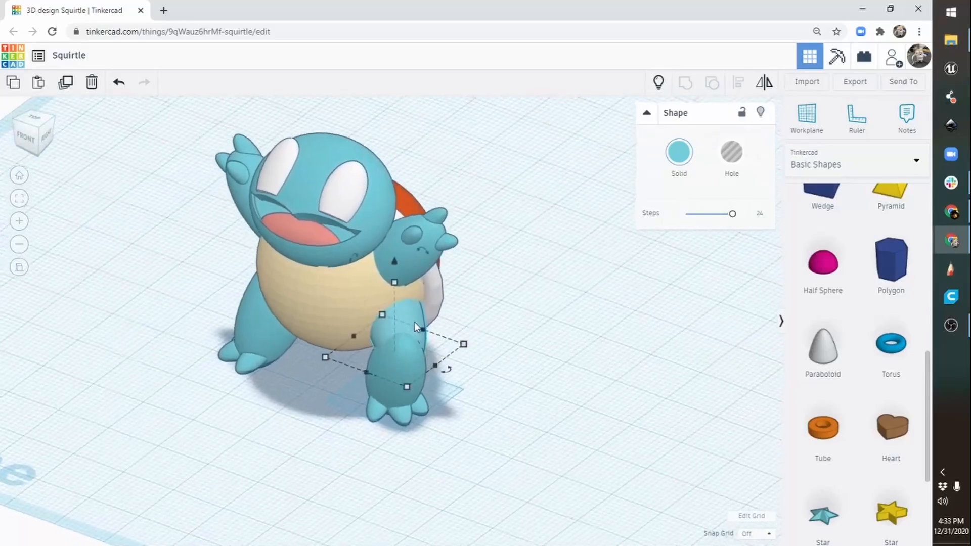
pyautogui.moveTo(414, 322)
pyautogui.mouseDown()
pyautogui.moveTo(406, 316)
pyautogui.moveTo(411, 325)
pyautogui.mouseUp()
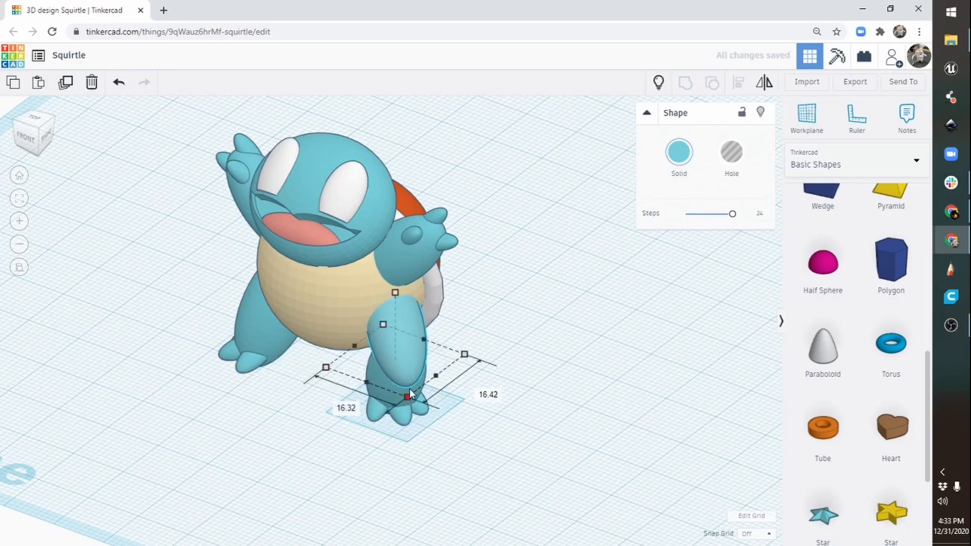
pyautogui.moveTo(410, 390); pyautogui.dragTo(414, 366)
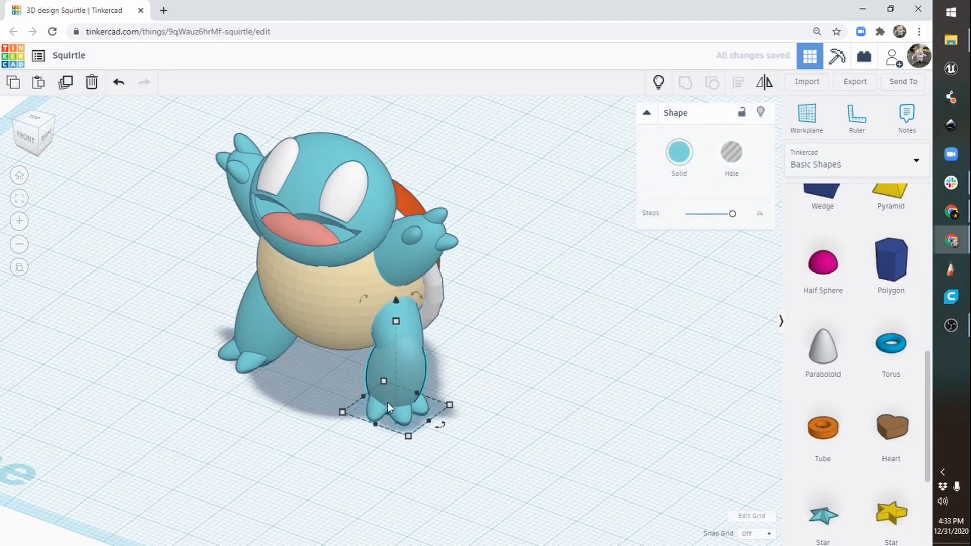
# Step: Select the lower leg shape and slightly adjust the size of its footprint
pyautogui.moveTo(389, 405); pyautogui.dragTo(503, 360, button='right')
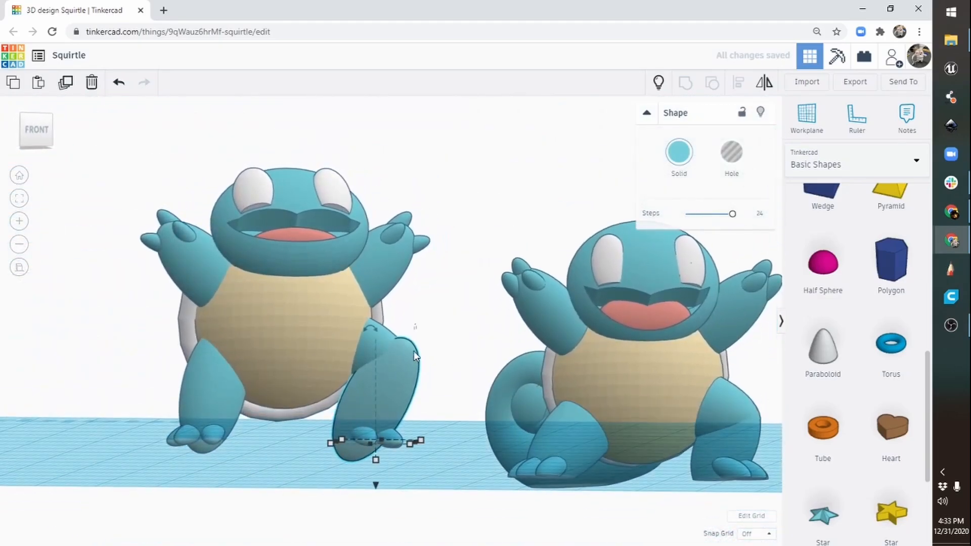
pyautogui.moveTo(444, 368); pyautogui.dragTo(422, 422, button='right')
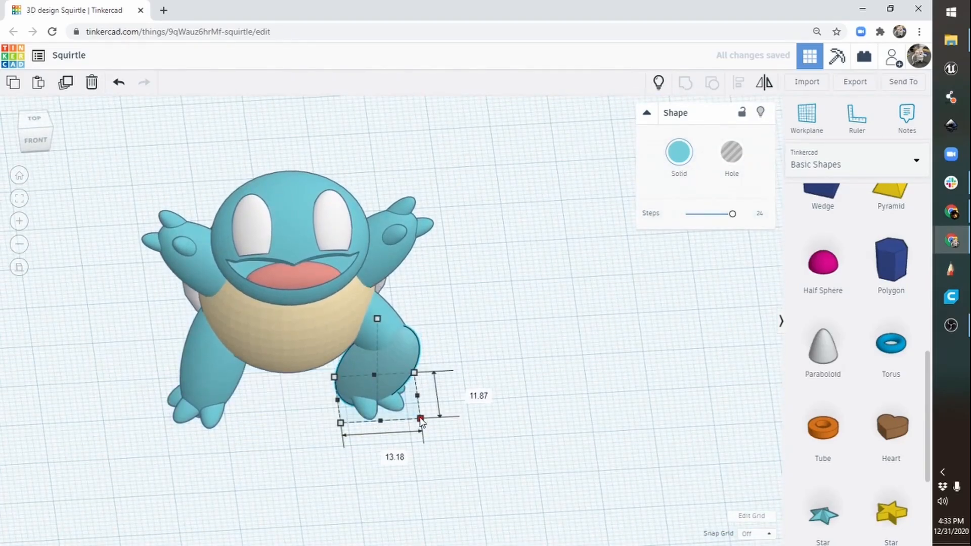
pyautogui.moveTo(419, 418)
pyautogui.mouseDown()
pyautogui.moveTo(413, 410)
pyautogui.moveTo(417, 420)
pyautogui.mouseUp()
# Step: Enlarge the thigh's footprint to about 14 by 17.9 mm and check the bent leg against the reference figure
pyautogui.moveTo(509, 357); pyautogui.dragTo(408, 323, button='right')
pyautogui.click(418, 314)
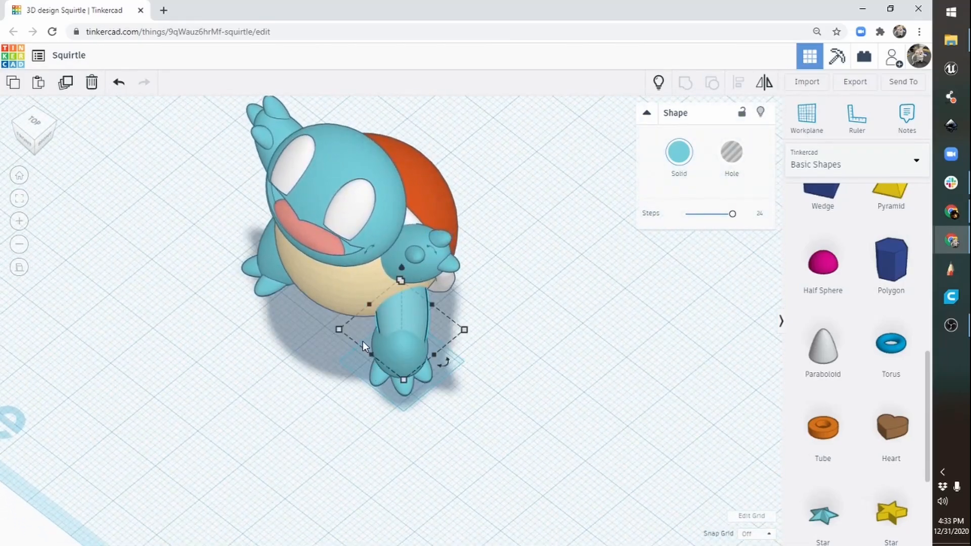
pyautogui.moveTo(339, 331)
pyautogui.moveTo(333, 334); pyautogui.dragTo(329, 321)
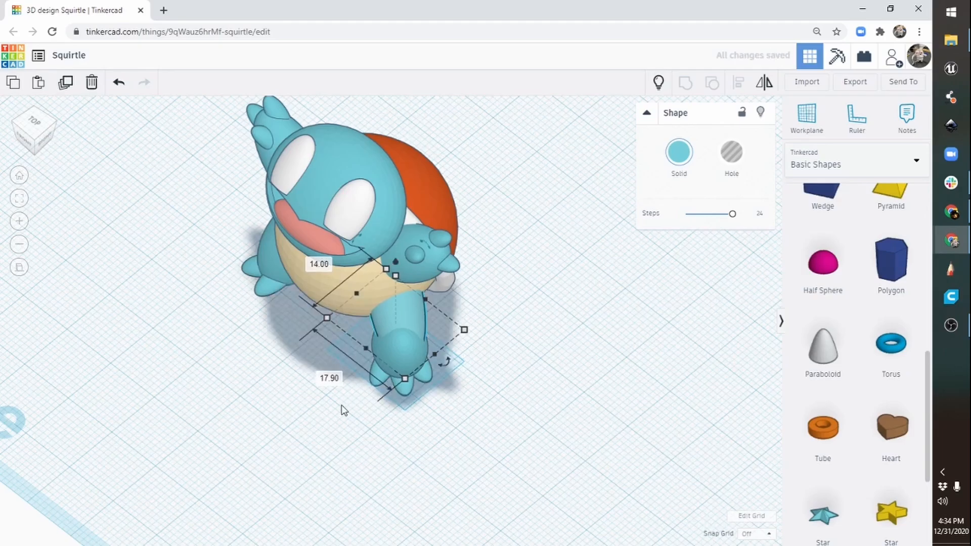
pyautogui.moveTo(340, 407); pyautogui.dragTo(375, 458, button='right')
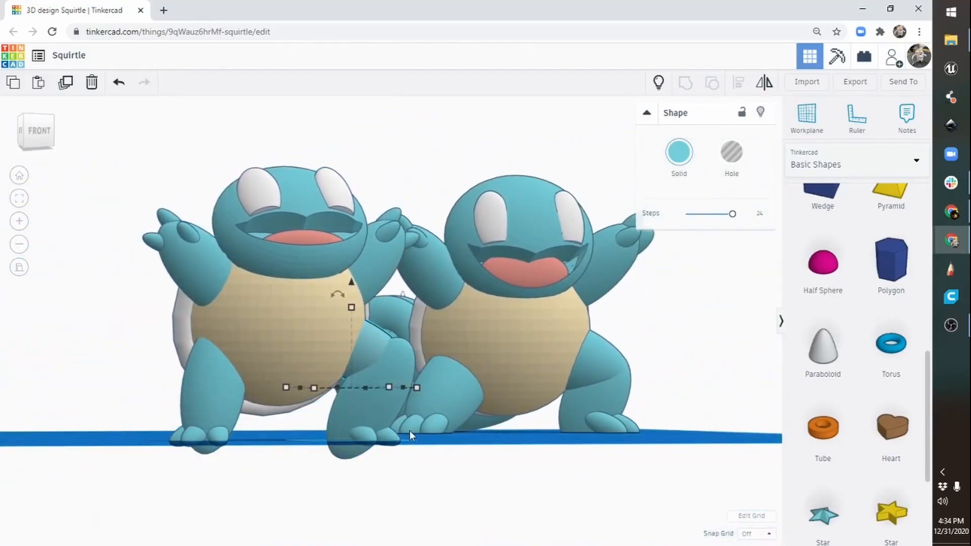
pyautogui.moveTo(517, 401); pyautogui.dragTo(433, 408, button='right')
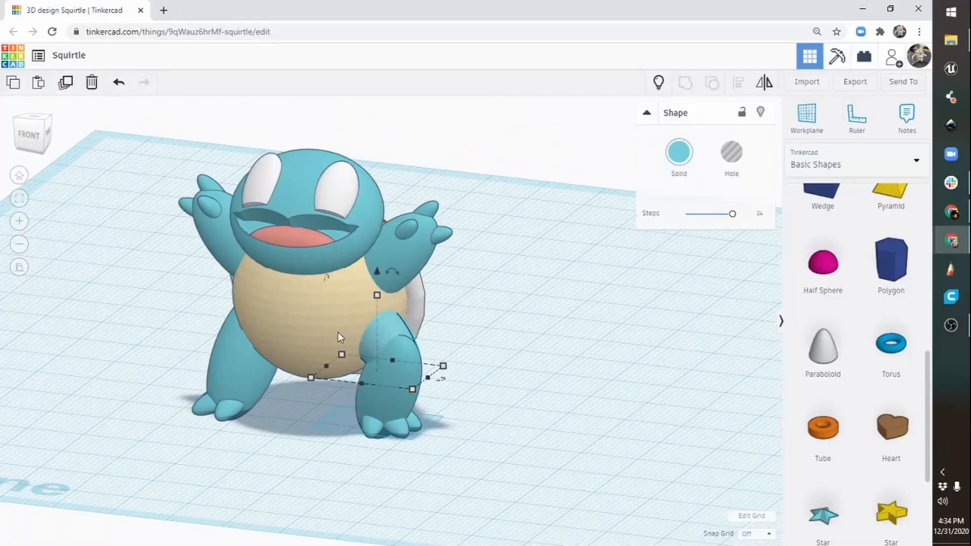
pyautogui.moveTo(337, 332); pyautogui.dragTo(499, 430, button='right')
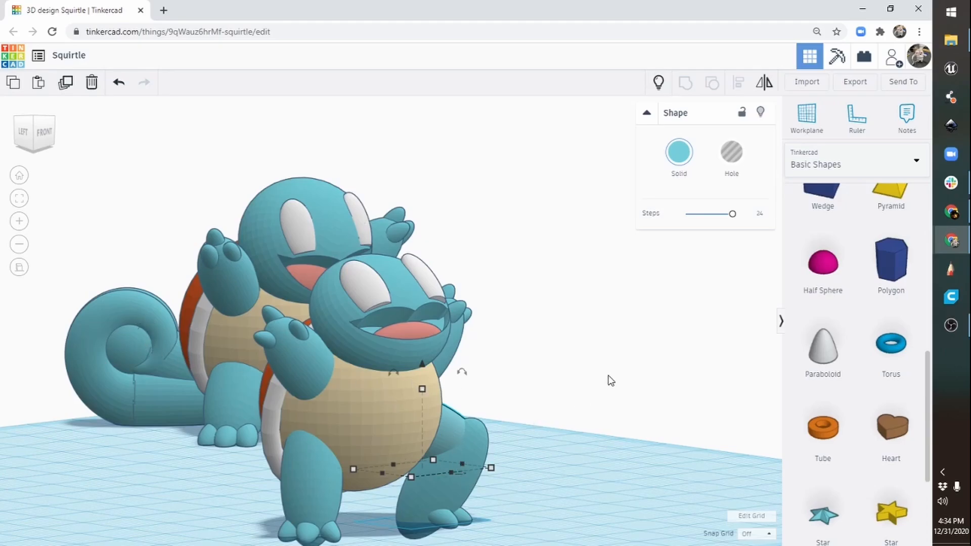
pyautogui.moveTo(611, 380); pyautogui.dragTo(523, 390, button='right')
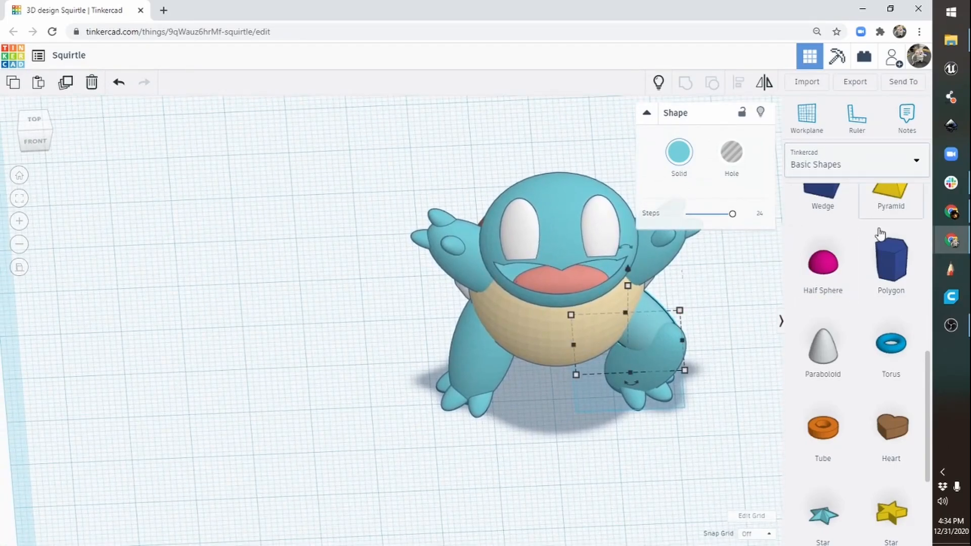
# Step: Search through all shape generators for the Corneum shape and place it on the workplane beside the figure
pyautogui.moveTo(928, 403); pyautogui.dragTo(925, 227)
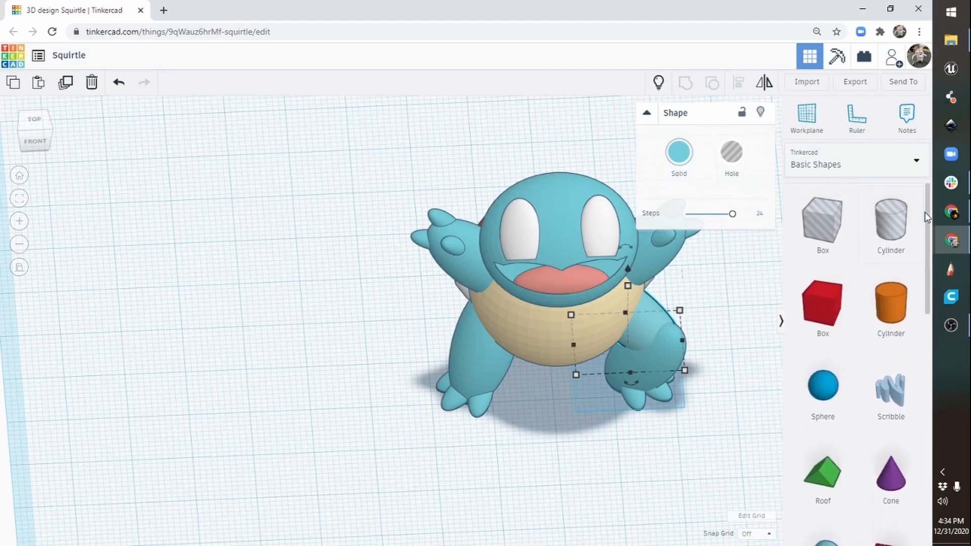
pyautogui.click(914, 163)
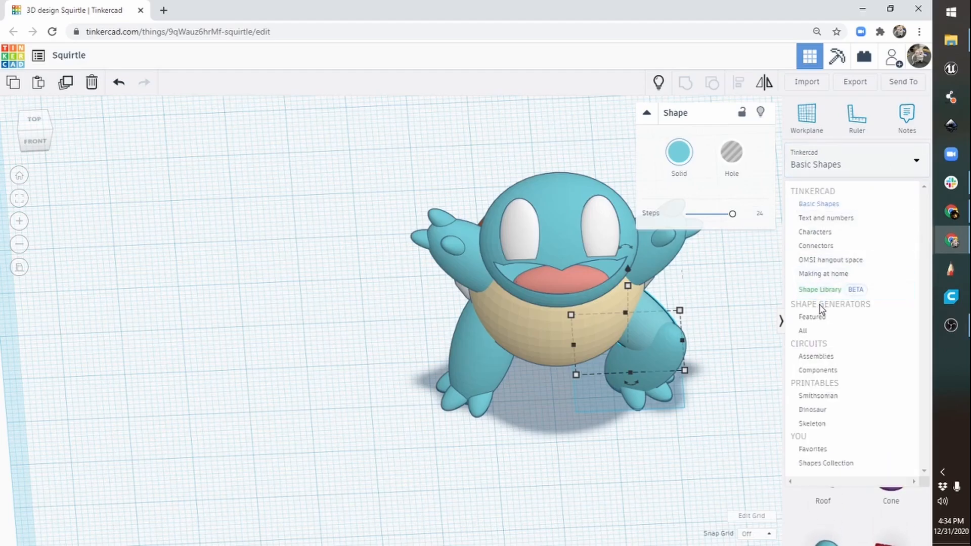
pyautogui.click(805, 332)
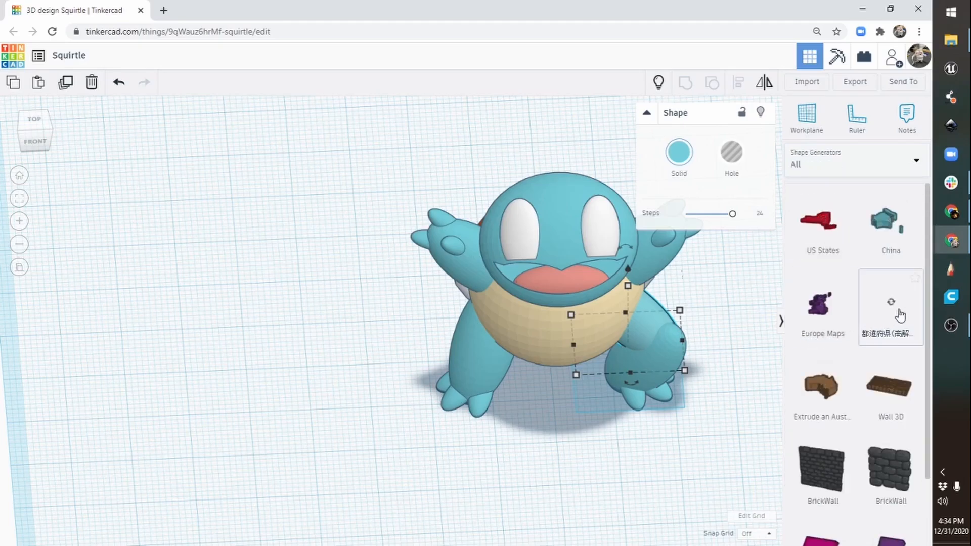
pyautogui.scroll(-2, 927, 292)
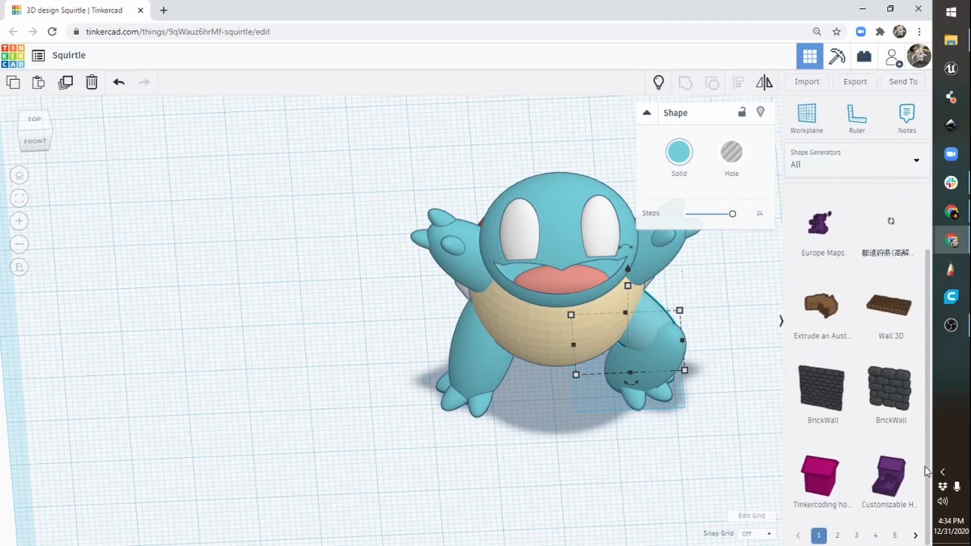
pyautogui.click(916, 535)
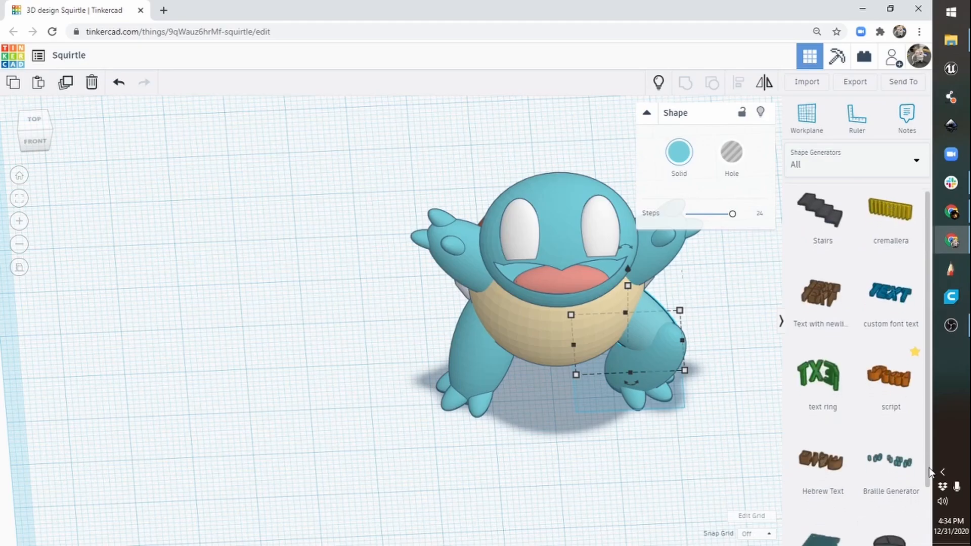
pyautogui.click(895, 535)
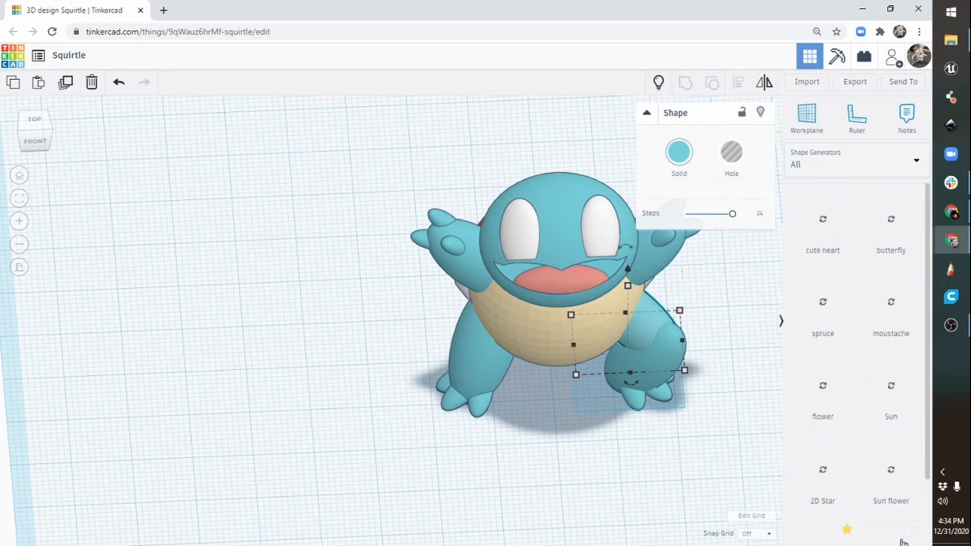
pyautogui.scroll(-2, 860, 354)
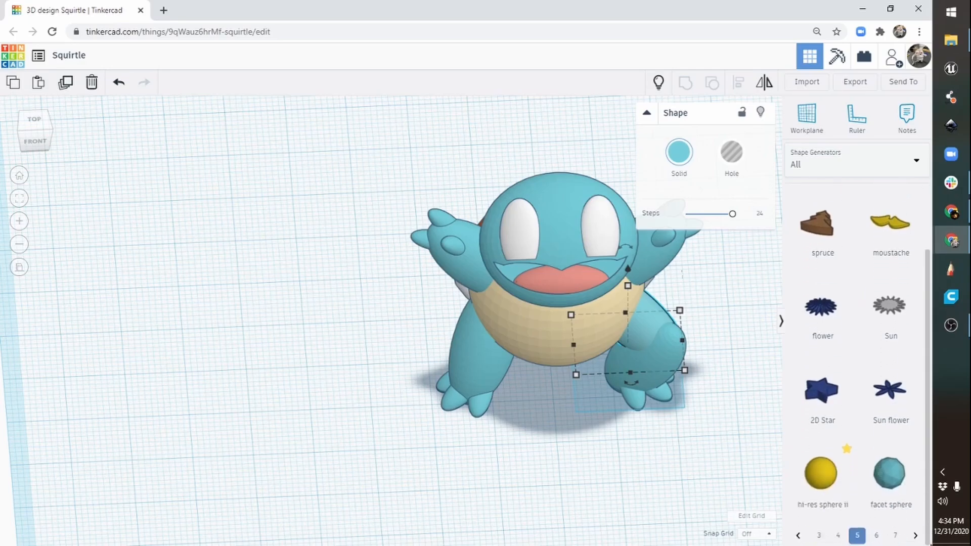
pyautogui.click(895, 535)
pyautogui.scroll(-1, 862, 364)
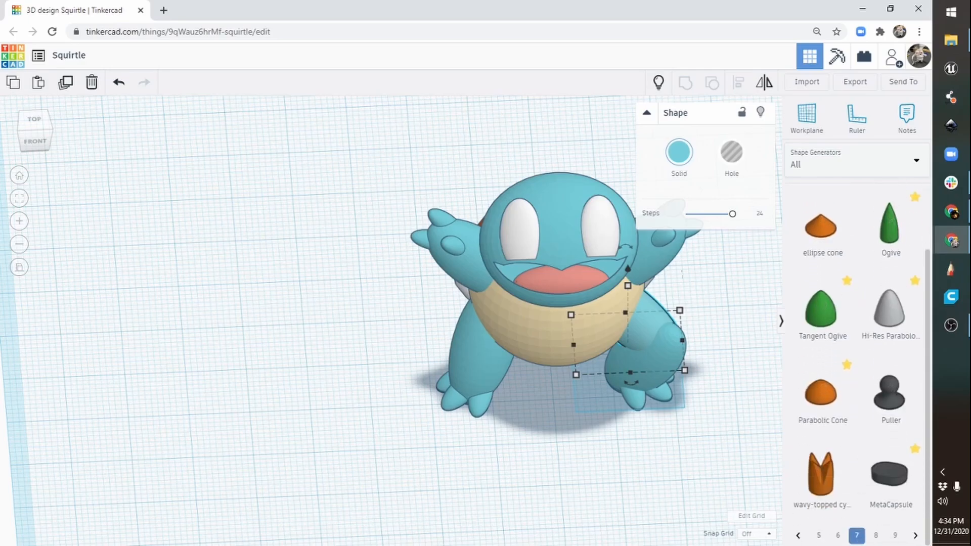
pyautogui.click(895, 535)
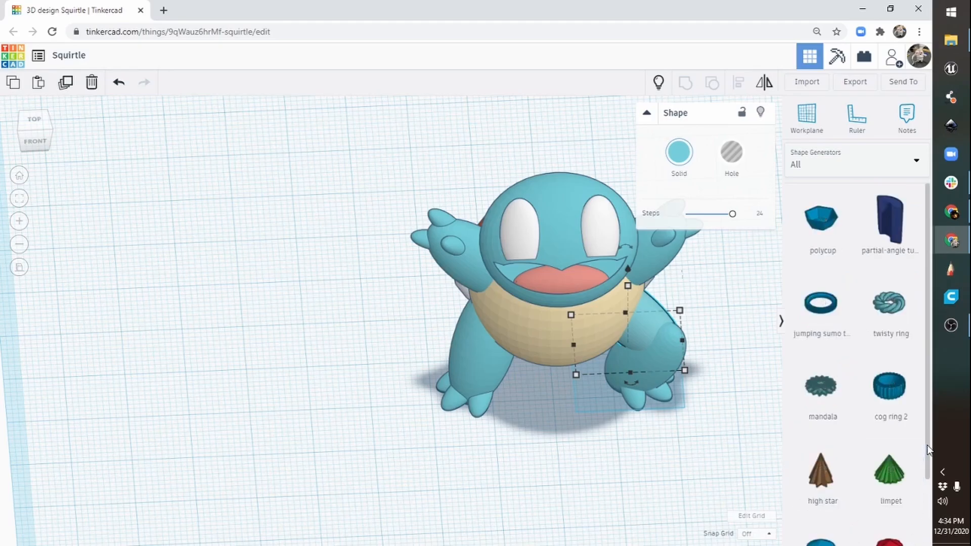
pyautogui.scroll(-1, 927, 445)
pyautogui.click(897, 536)
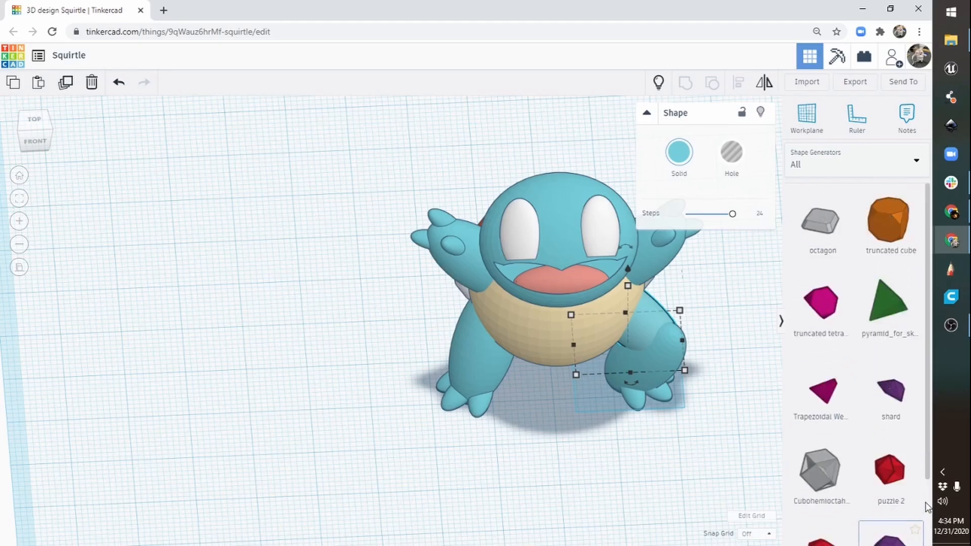
pyautogui.scroll(-3, 929, 439)
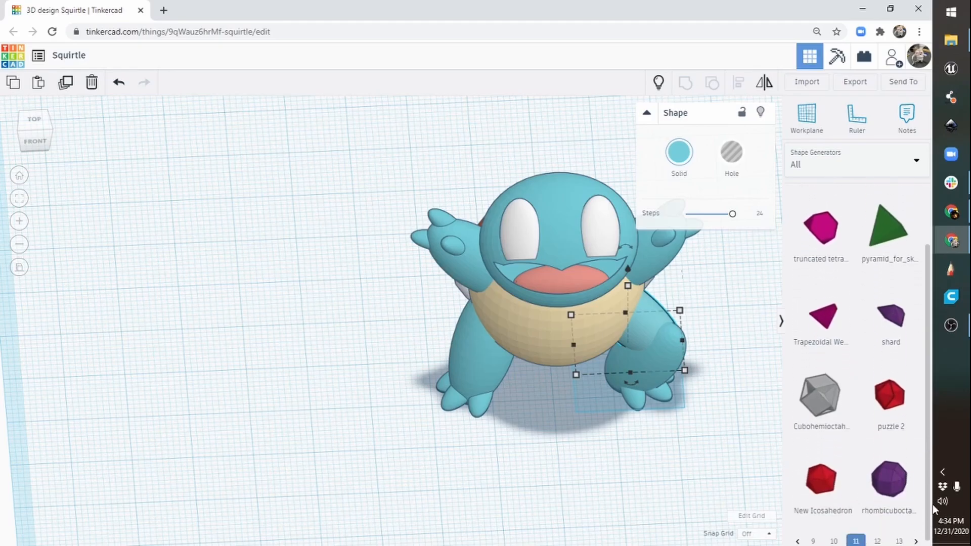
pyautogui.click(899, 535)
pyautogui.scroll(-3, 920, 433)
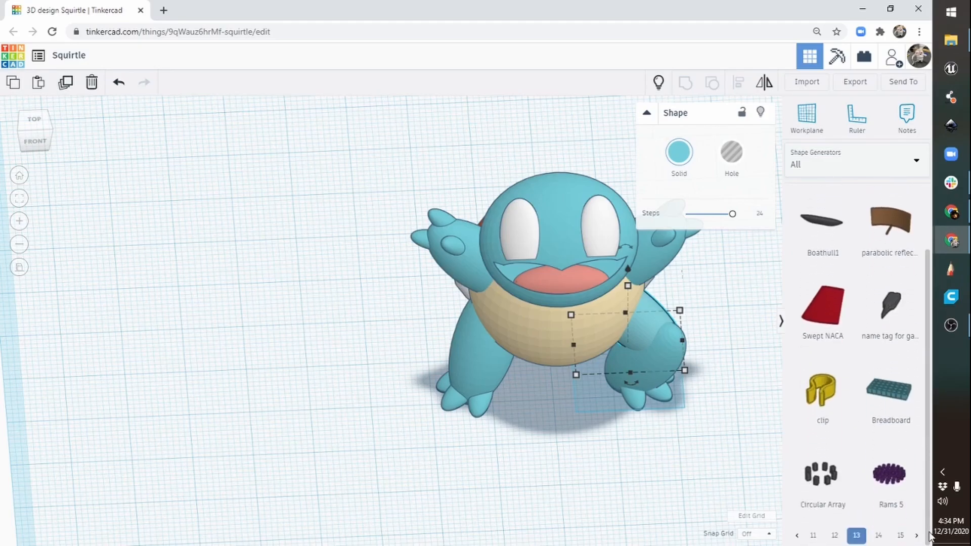
pyautogui.click(900, 535)
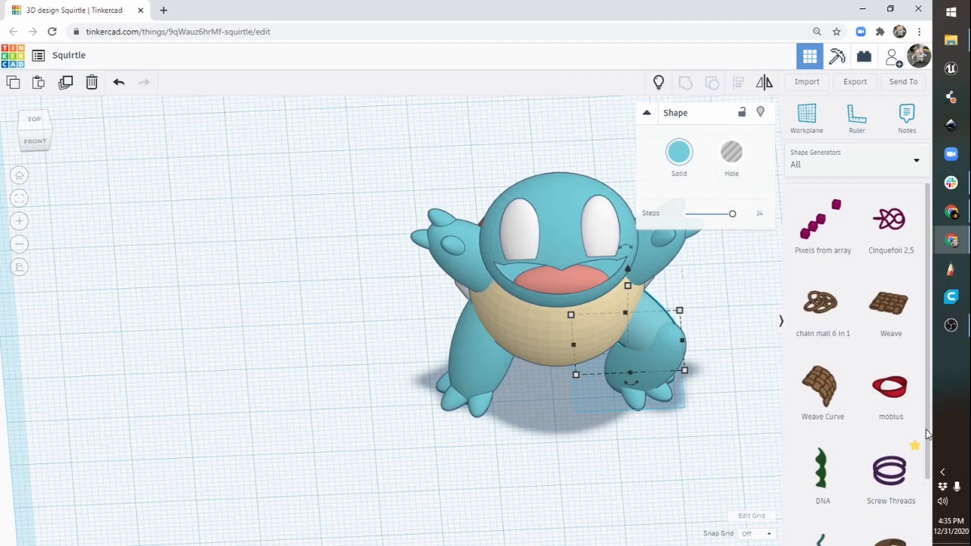
pyautogui.scroll(-1, 929, 450)
pyautogui.scroll(-2, 929, 456)
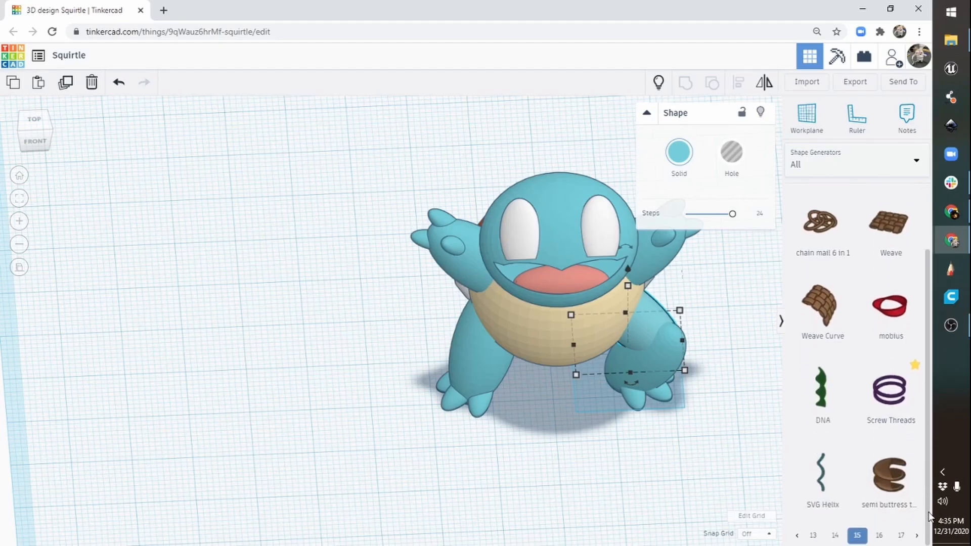
pyautogui.click(880, 535)
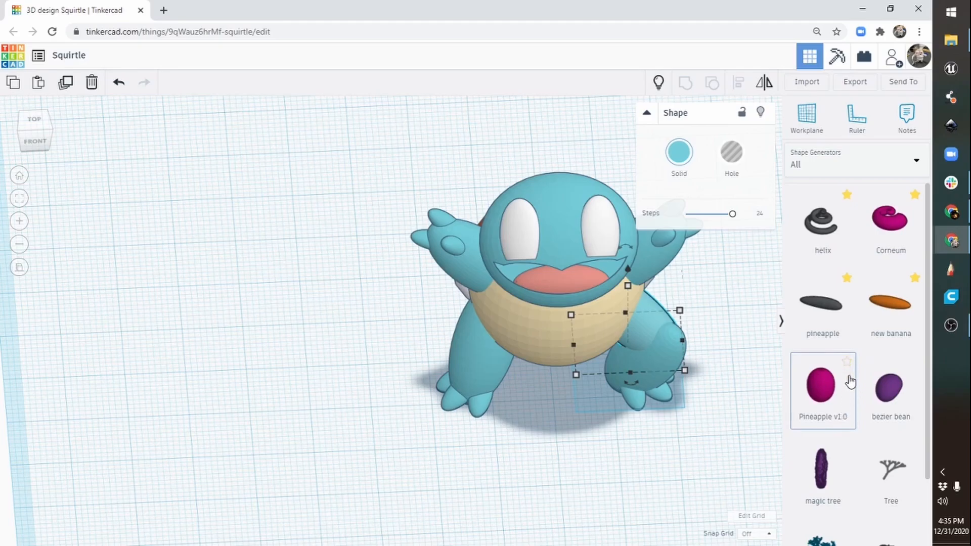
pyautogui.moveTo(890, 223); pyautogui.dragTo(253, 387)
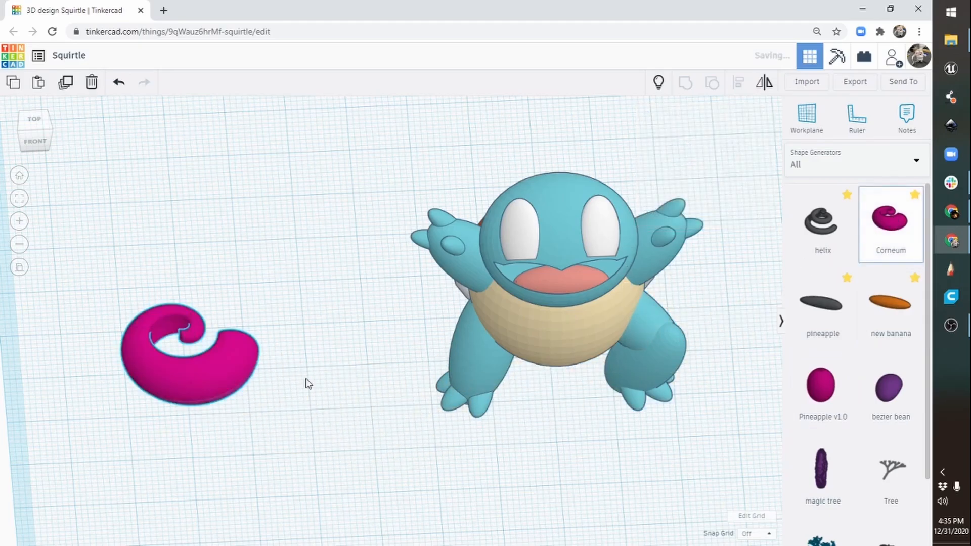
# Step: Browse the Favorites shape collection and return the shape library to Basic Shapes
pyautogui.click(853, 161)
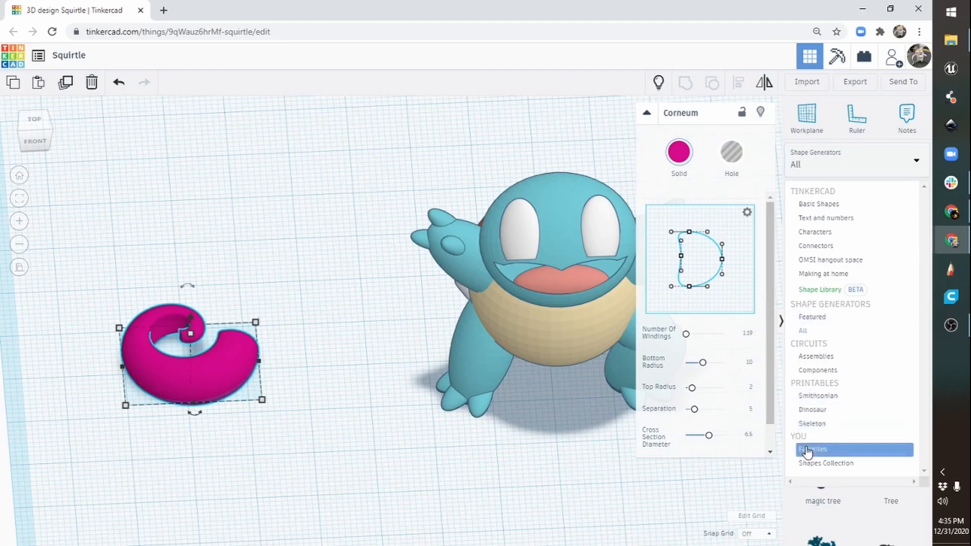
pyautogui.click(824, 452)
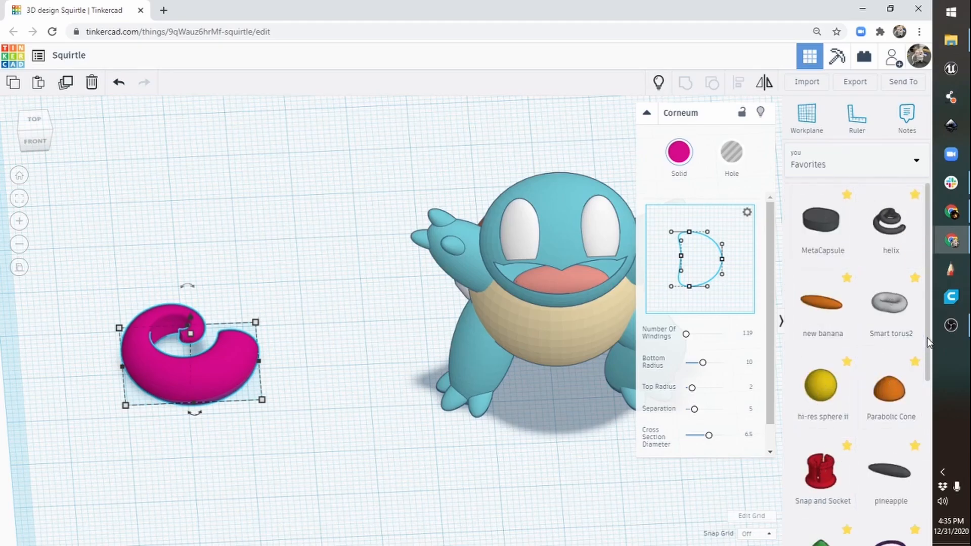
pyautogui.moveTo(927, 338); pyautogui.dragTo(930, 377)
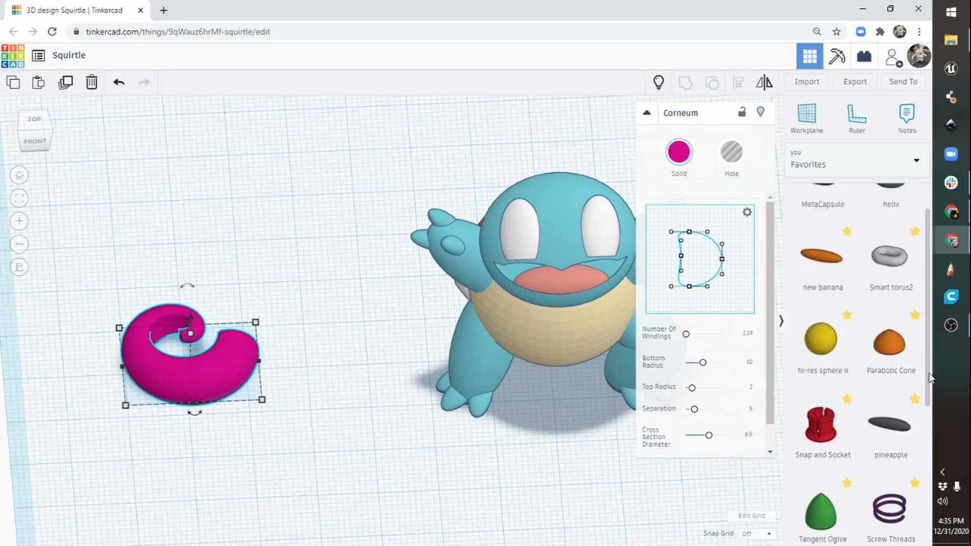
pyautogui.click(856, 165)
pyautogui.click(819, 205)
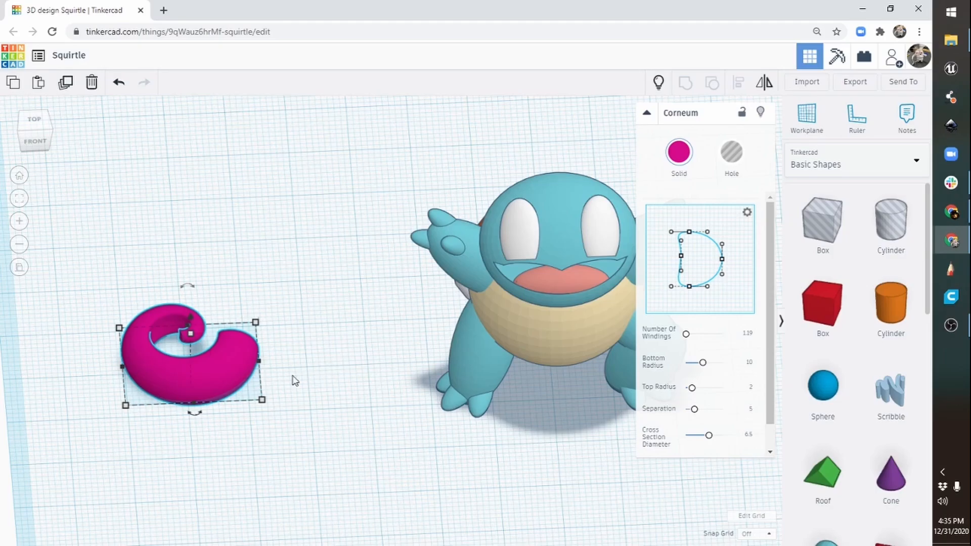
# Step: Move the Corneum spiral across the workplane closer to the figure
pyautogui.moveTo(356, 316); pyautogui.dragTo(281, 362, button='right')
pyautogui.moveTo(312, 195); pyautogui.dragTo(360, 327)
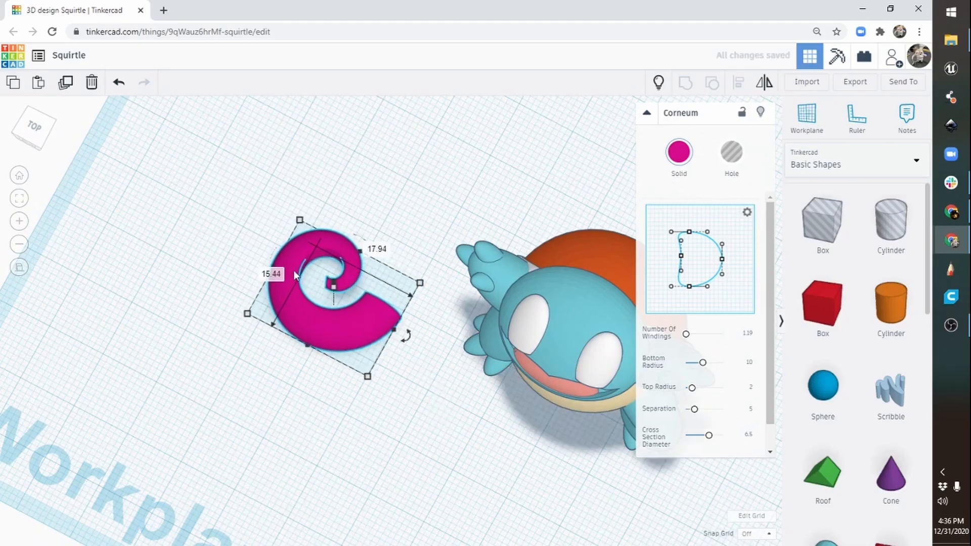
pyautogui.moveTo(293, 273); pyautogui.dragTo(372, 382, button='right')
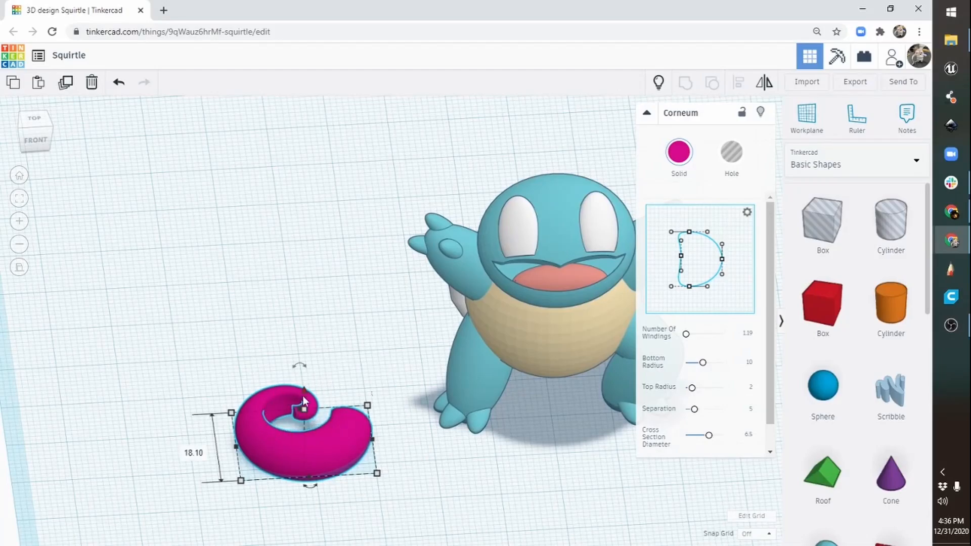
# Step: Add a sphere on top of the Corneum spiral and scale it down uniformly to about the size of the opening
pyautogui.moveTo(801, 400); pyautogui.dragTo(301, 444)
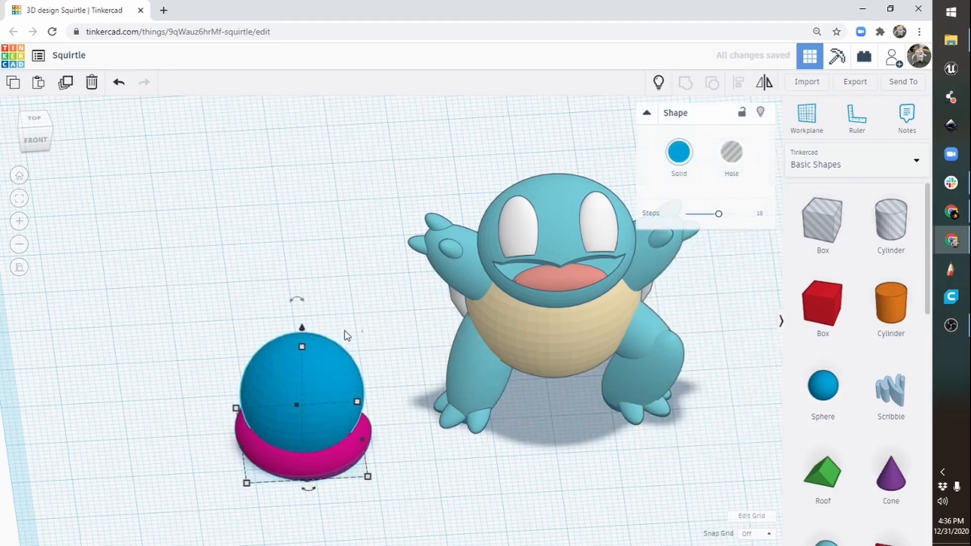
pyautogui.keyDown('shift'); pyautogui.moveTo(302, 348); pyautogui.dragTo(300, 396); pyautogui.keyUp('shift')
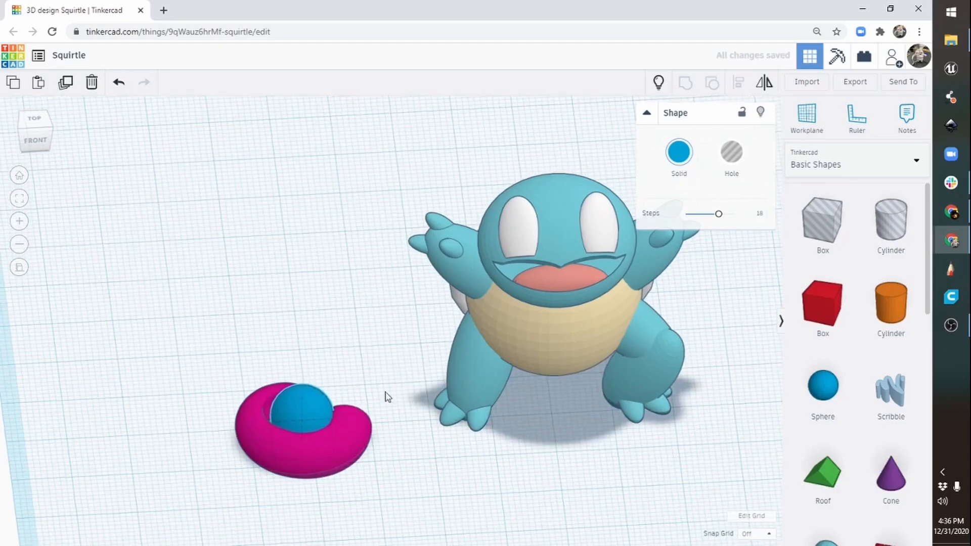
# Step: Nudge the small sphere until it sits inside the spiral's open centre as seen from above
pyautogui.moveTo(386, 394); pyautogui.dragTo(334, 384, button='right')
pyautogui.moveTo(338, 255)
pyautogui.mouseDown()
pyautogui.moveTo(326, 251)
pyautogui.moveTo(334, 253)
pyautogui.mouseUp()
pyautogui.moveTo(334, 253); pyautogui.dragTo(304, 374, button='right')
pyautogui.moveTo(293, 383); pyautogui.dragTo(293, 375)
pyautogui.moveTo(342, 361); pyautogui.dragTo(278, 476, button='right')
pyautogui.moveTo(326, 271); pyautogui.dragTo(325, 267)
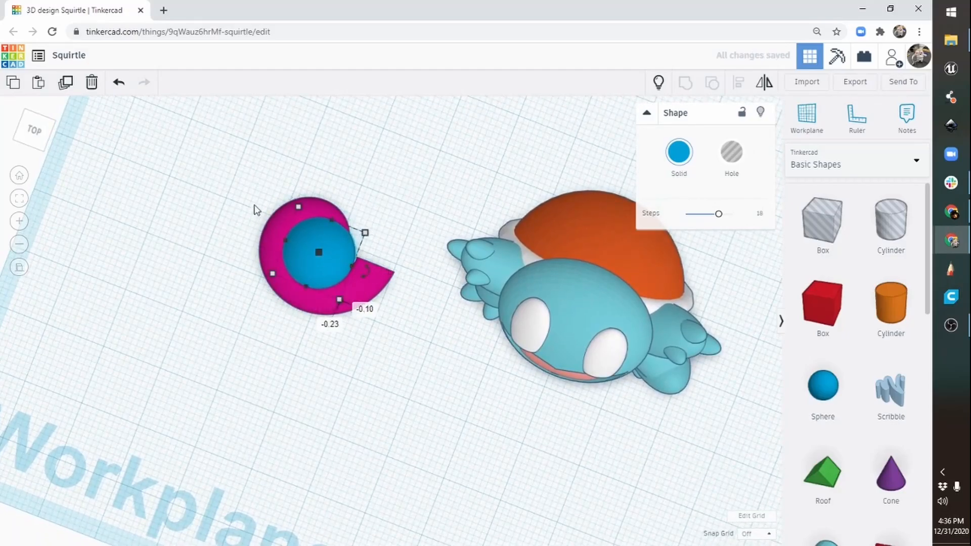
# Step: Flatten the Corneum spiral by setting its Separation to 0.1
pyautogui.moveTo(286, 291); pyautogui.dragTo(417, 270, button='right')
pyautogui.moveTo(353, 395); pyautogui.dragTo(403, 283, button='middle')
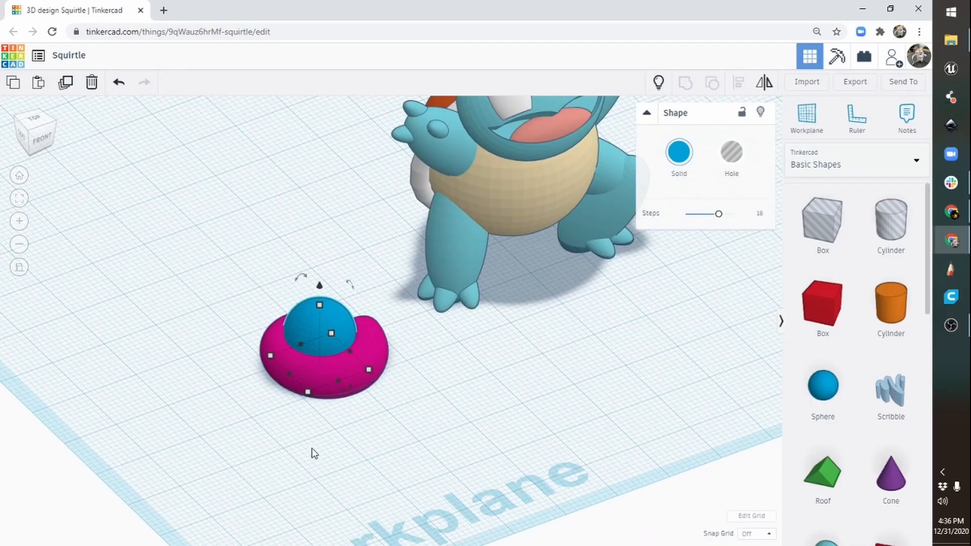
pyautogui.moveTo(313, 453); pyautogui.dragTo(394, 447, button='right')
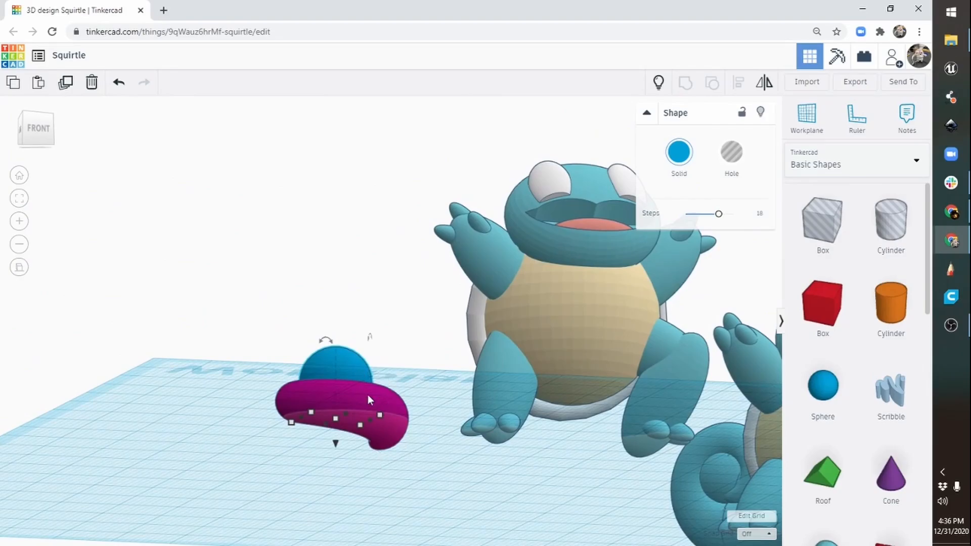
pyautogui.moveTo(369, 397); pyautogui.dragTo(399, 403, button='right')
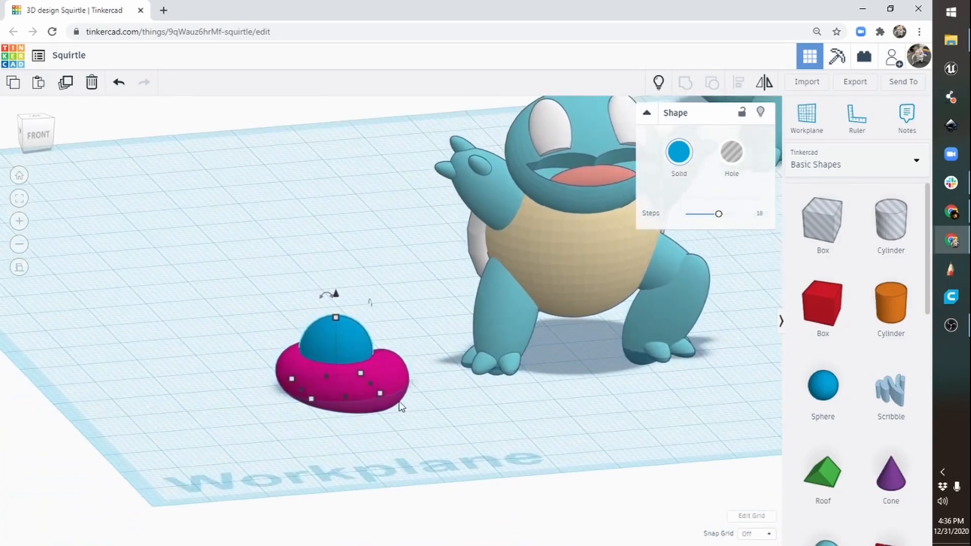
pyautogui.click(393, 374)
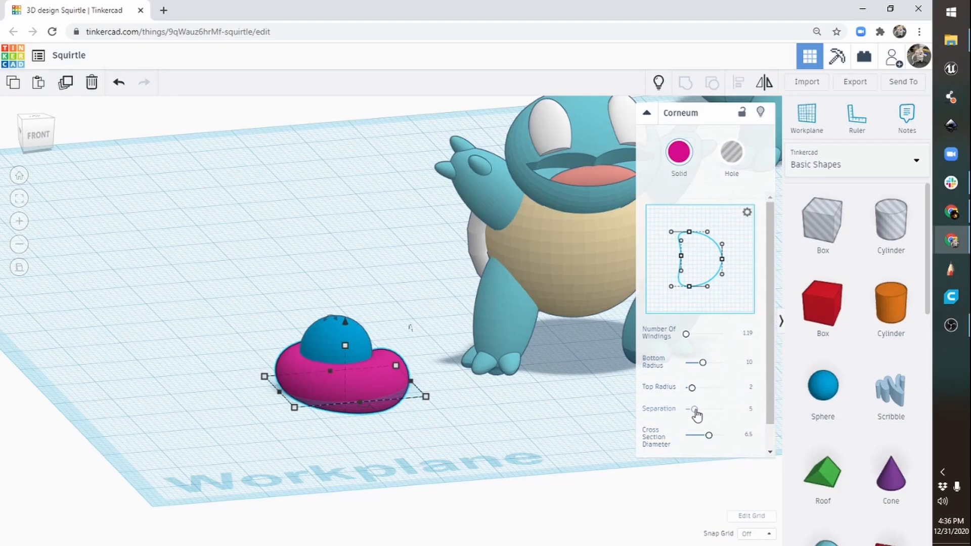
pyautogui.moveTo(697, 415); pyautogui.dragTo(667, 417)
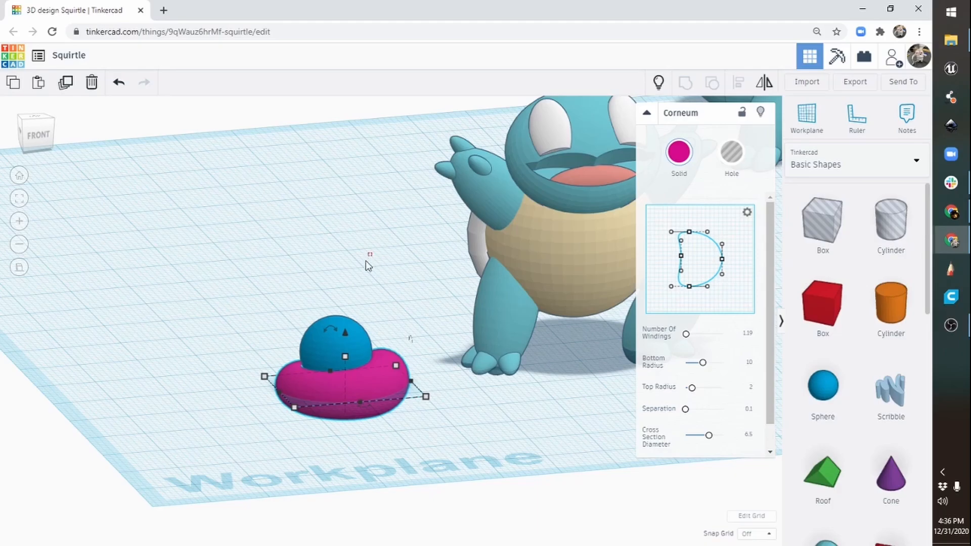
# Step: Align the sphere and the Corneum spiral to the same vertical centre and check the fit from below and above
pyautogui.moveTo(366, 260); pyautogui.dragTo(303, 435)
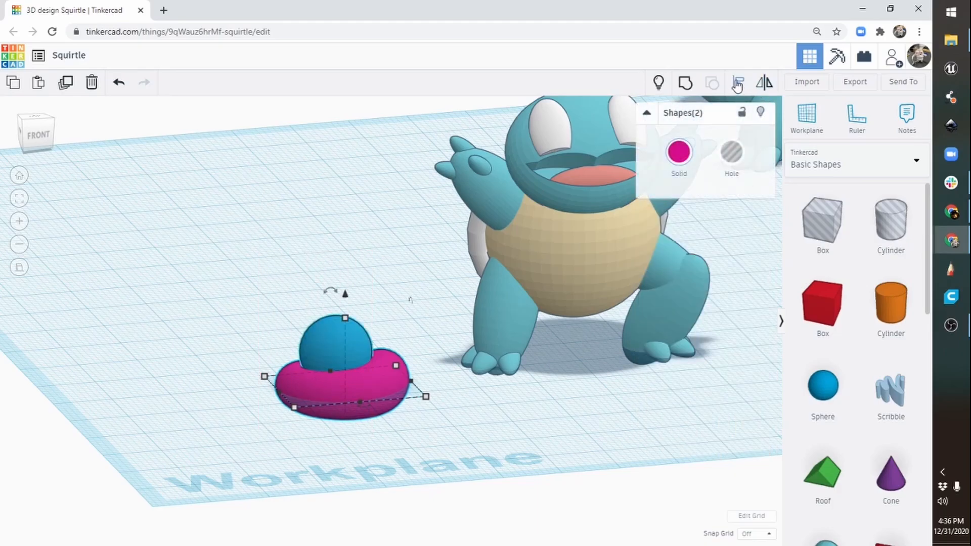
pyautogui.click(739, 84)
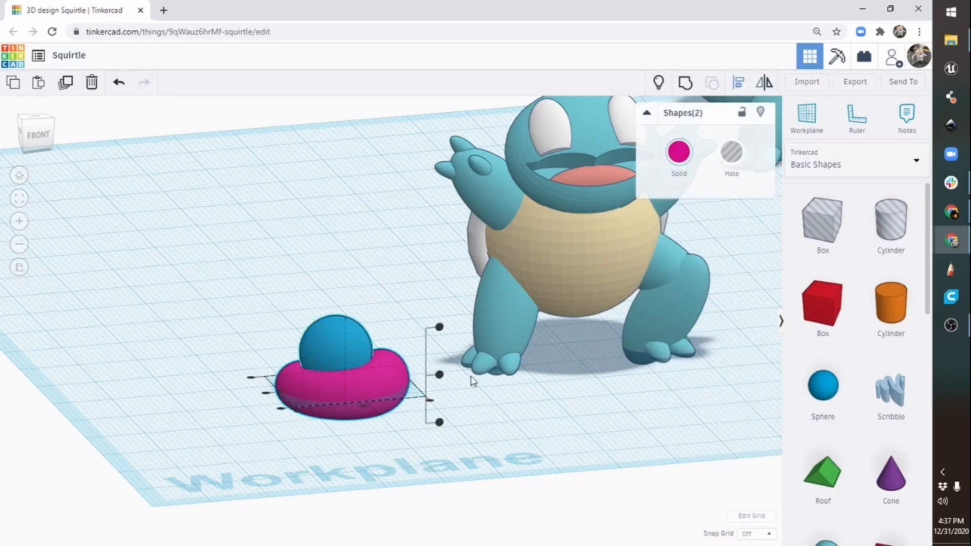
pyautogui.click(440, 376)
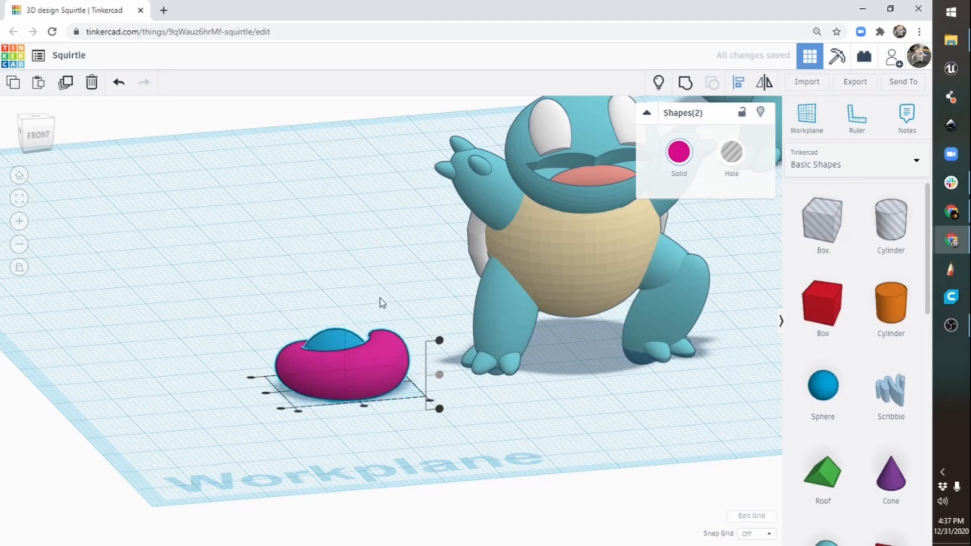
pyautogui.moveTo(382, 303); pyautogui.dragTo(347, 314, button='right')
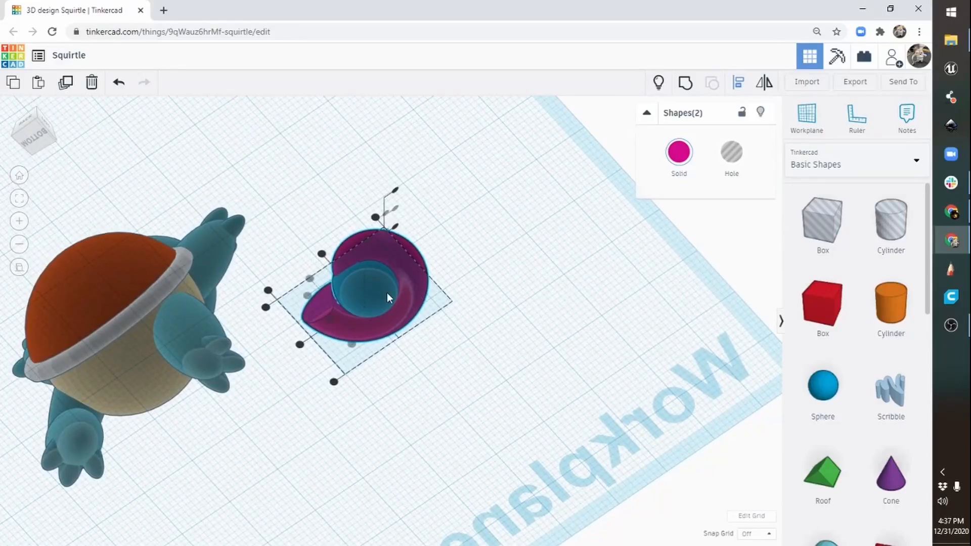
pyautogui.moveTo(435, 262); pyautogui.dragTo(223, 425, button='right')
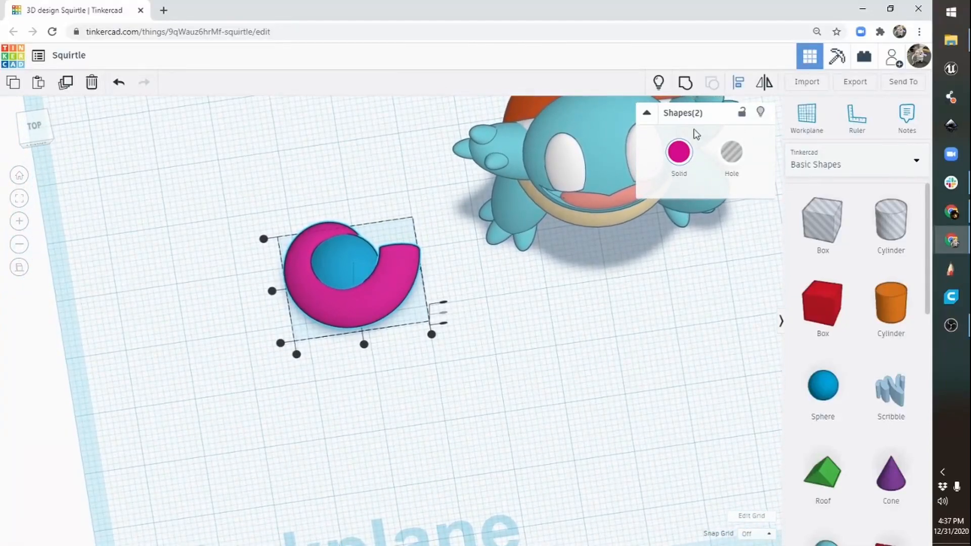
# Step: Recolour the spiral and sphere to the figure's light blue and move them together farther away from Squirtle
pyautogui.click(679, 151)
pyautogui.click(747, 254)
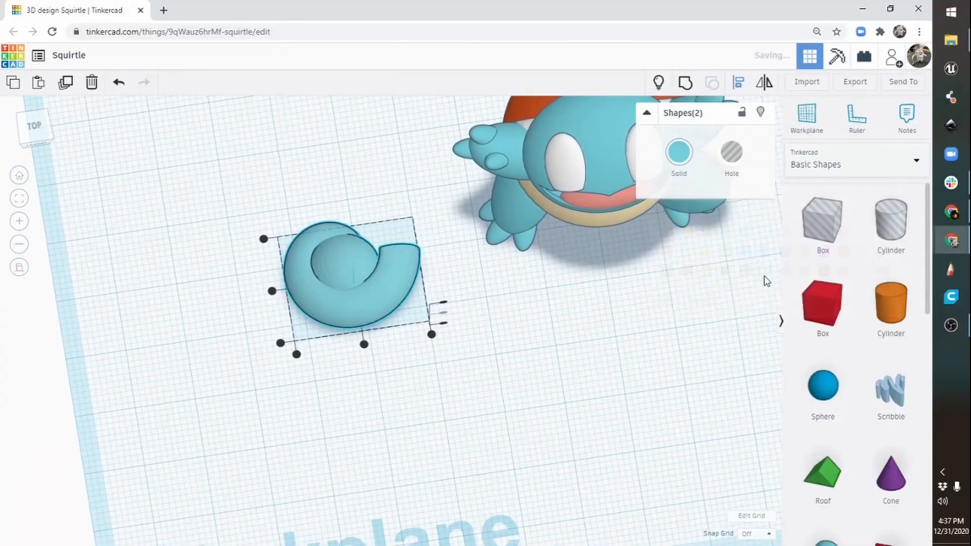
pyautogui.moveTo(489, 321); pyautogui.dragTo(396, 357, button='right')
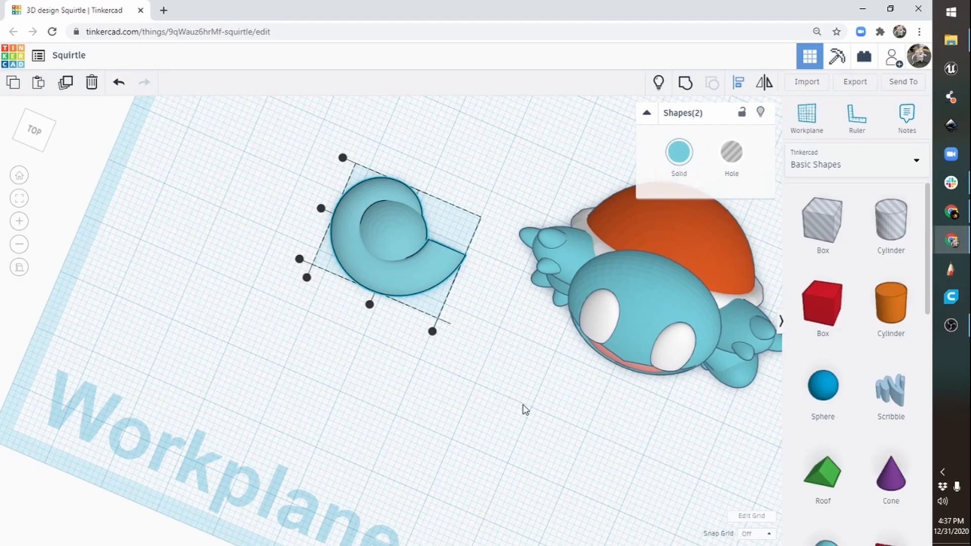
pyautogui.moveTo(525, 409); pyautogui.dragTo(416, 316, button='right')
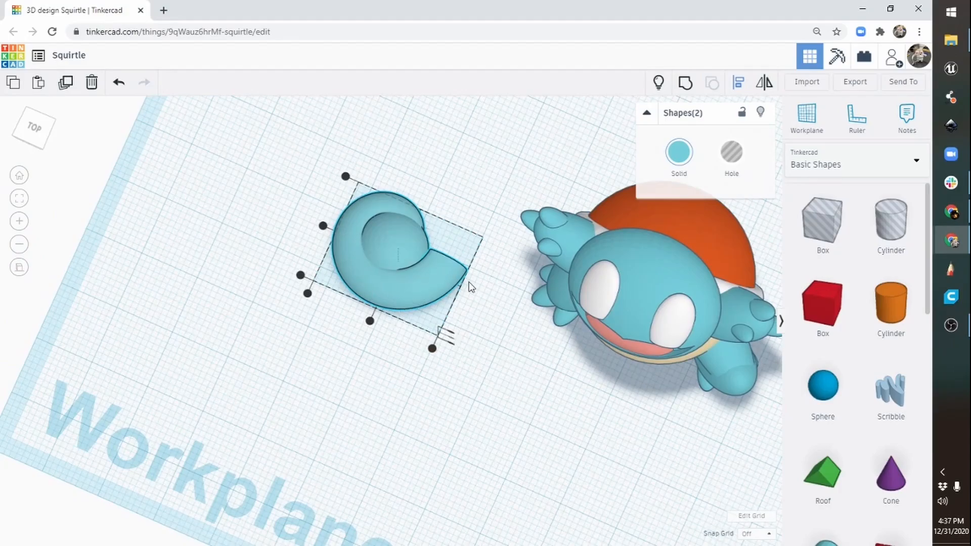
pyautogui.click(526, 379)
pyautogui.moveTo(301, 182); pyautogui.dragTo(377, 218)
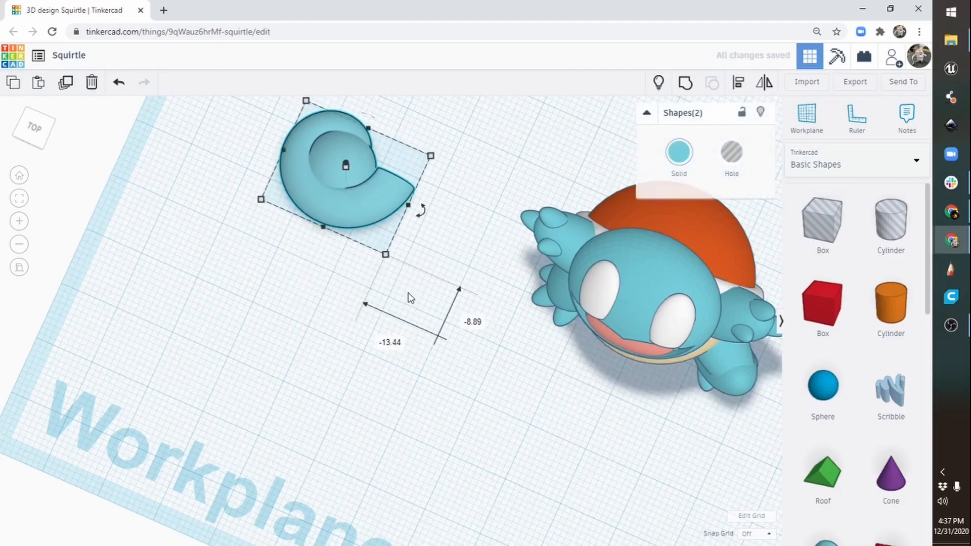
pyautogui.moveTo(408, 293); pyautogui.dragTo(504, 362, button='right')
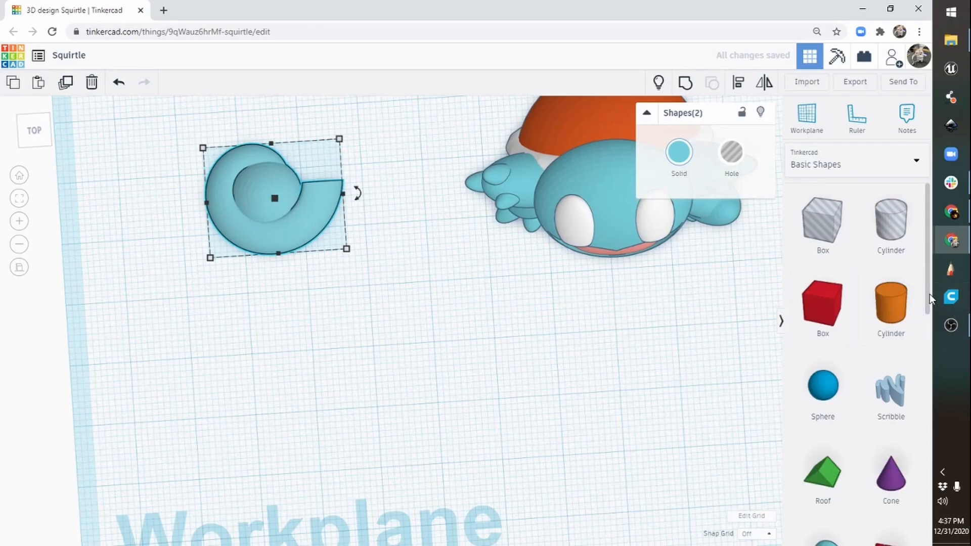
# Step: Add a light blue half sphere beside the spiral's open end and rotate it -90° onto its side
pyautogui.moveTo(927, 288); pyautogui.dragTo(929, 424)
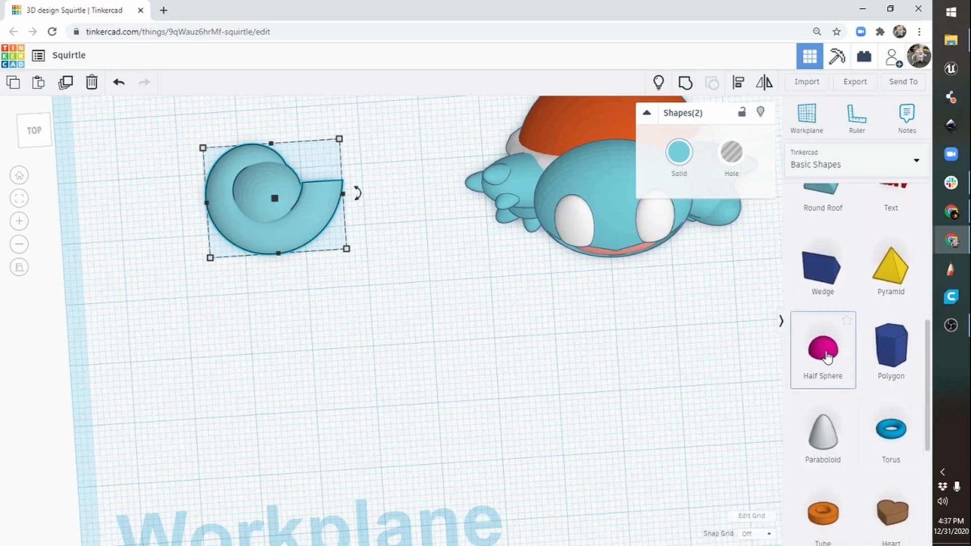
pyautogui.moveTo(832, 354); pyautogui.dragTo(353, 178)
pyautogui.click(679, 155)
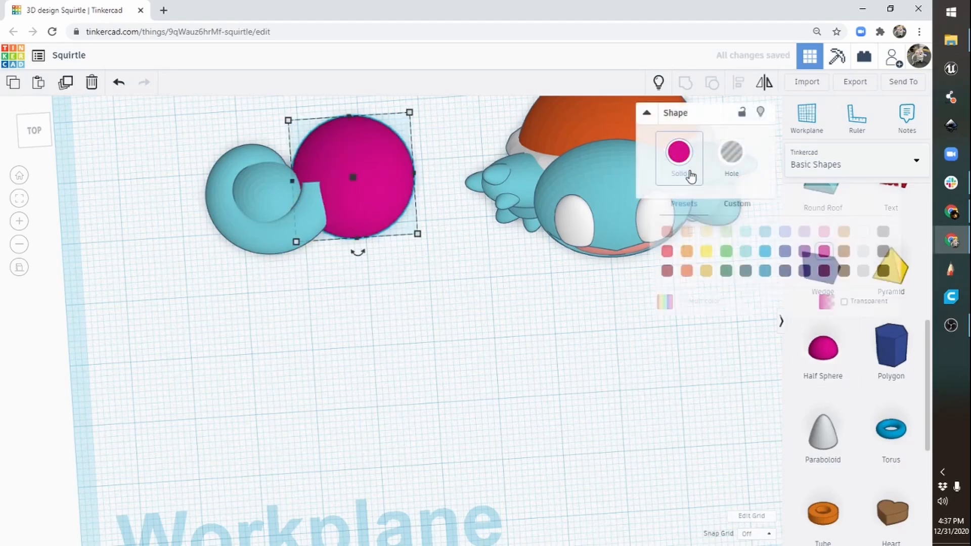
pyautogui.click(747, 251)
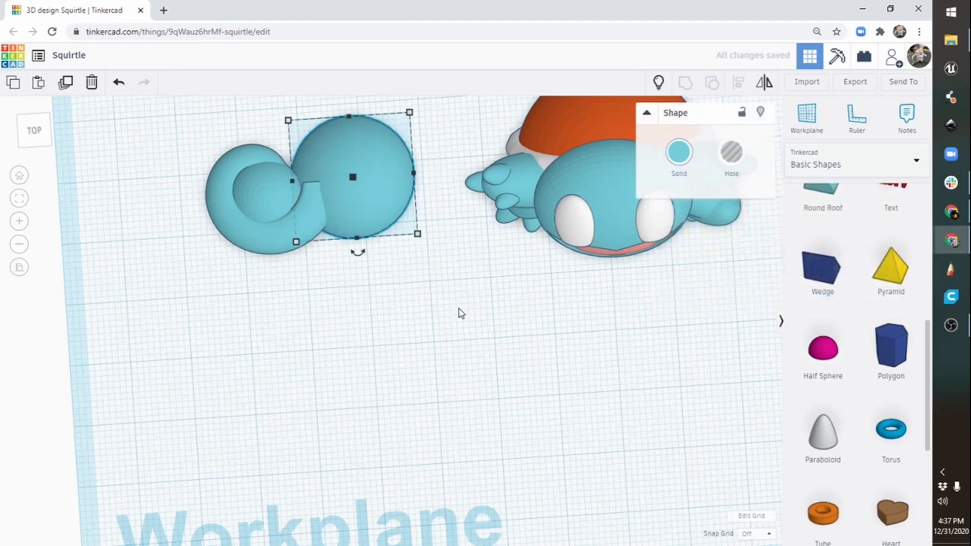
pyautogui.moveTo(460, 312); pyautogui.dragTo(629, 238, button='right')
pyautogui.moveTo(244, 314); pyautogui.dragTo(193, 358)
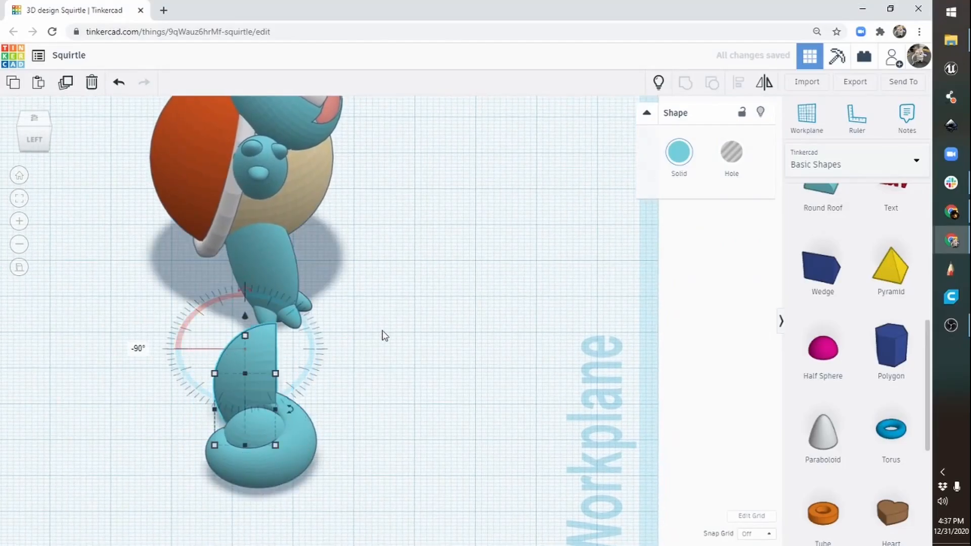
# Step: Shrink the half sphere's footprint to about 7.6 by 7.8 mm and fit it against the spiral's open end
pyautogui.moveTo(384, 336); pyautogui.dragTo(356, 252, button='right')
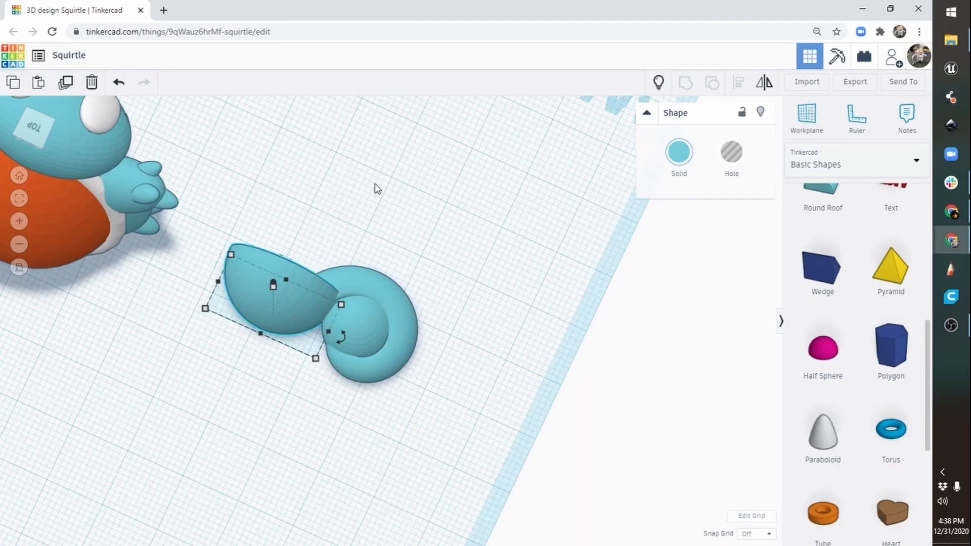
pyautogui.moveTo(295, 309); pyautogui.dragTo(284, 318)
pyautogui.moveTo(221, 269); pyautogui.dragTo(283, 311)
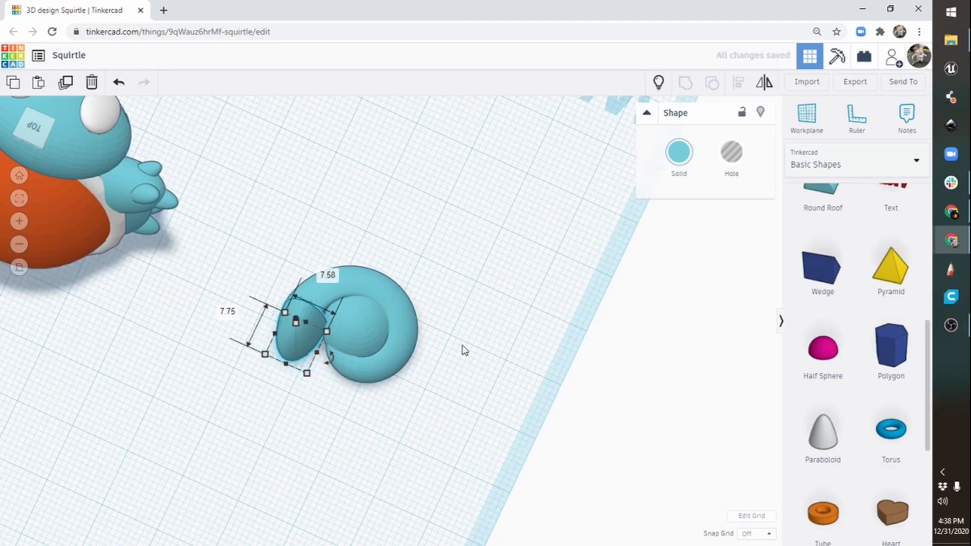
# Step: Set the snap grid to 1.0 mm and the half sphere's footprint to 10 by 10 mm
pyautogui.moveTo(462, 347); pyautogui.dragTo(424, 360, button='right')
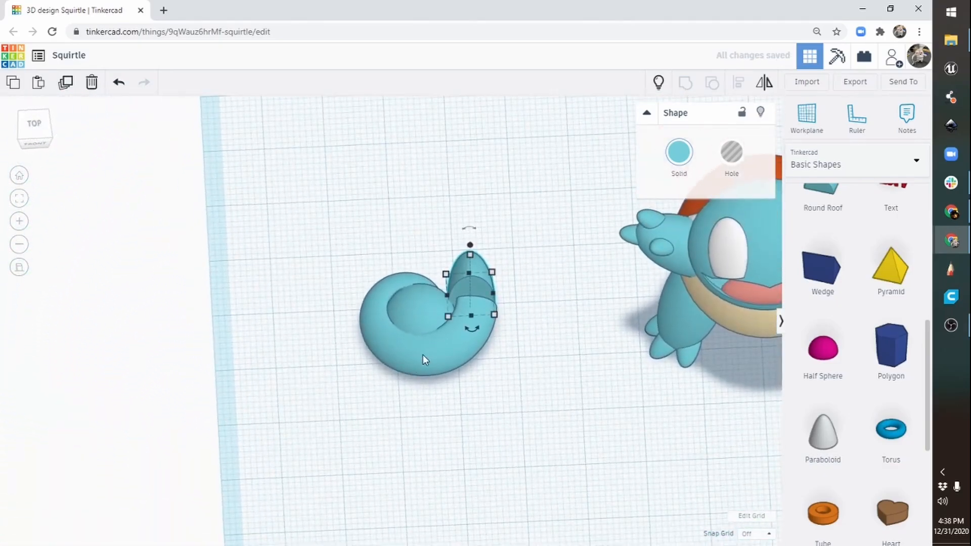
pyautogui.click(757, 534)
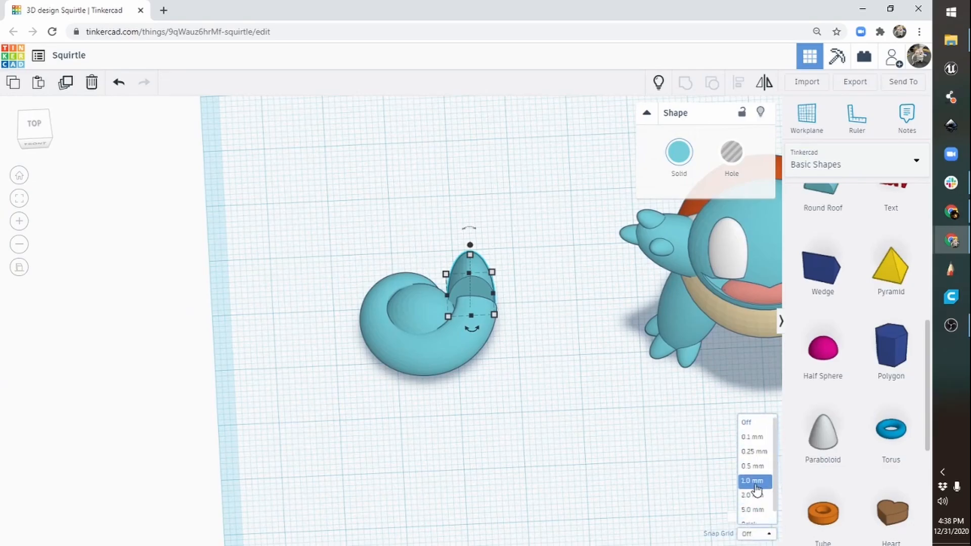
pyautogui.click(756, 494)
pyautogui.moveTo(541, 215); pyautogui.dragTo(540, 338, button='right')
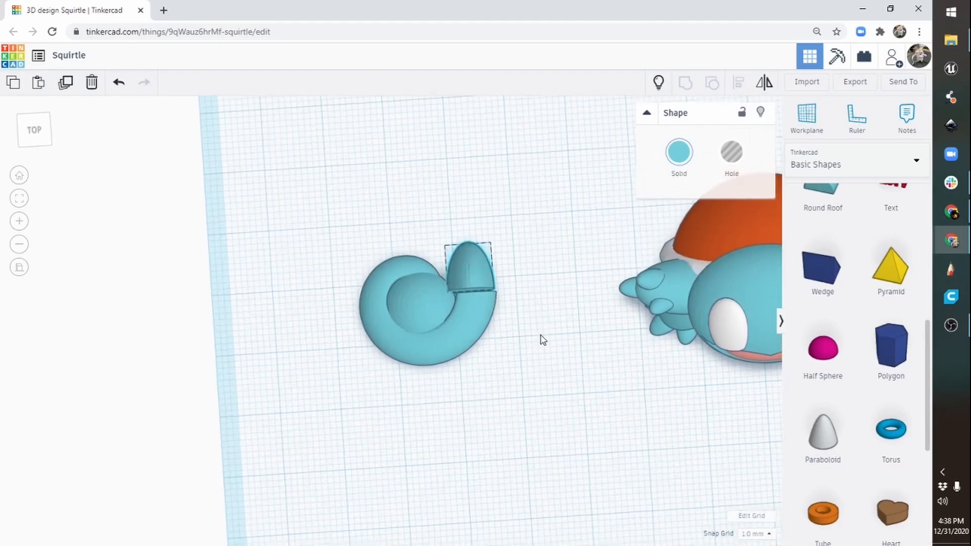
pyautogui.moveTo(487, 282)
pyautogui.mouseDown()
pyautogui.moveTo(507, 310)
pyautogui.moveTo(487, 281)
pyautogui.mouseUp()
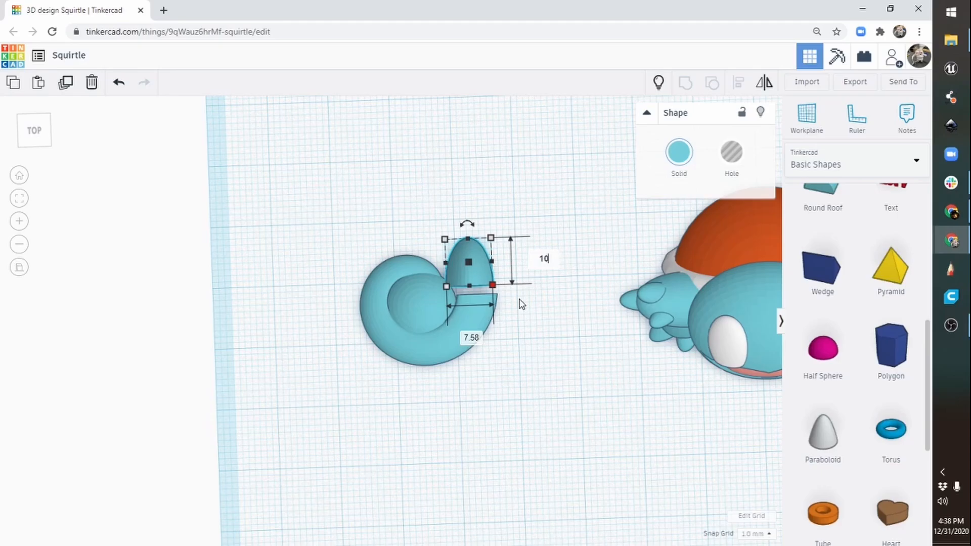
pyautogui.press('Tab')
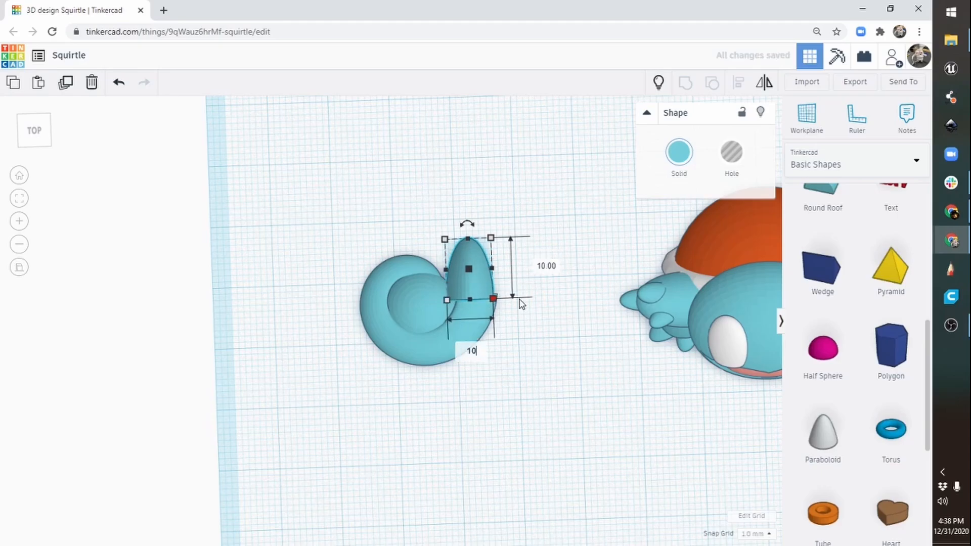
pyautogui.write('10')
pyautogui.press('Return')
pyautogui.click(490, 212)
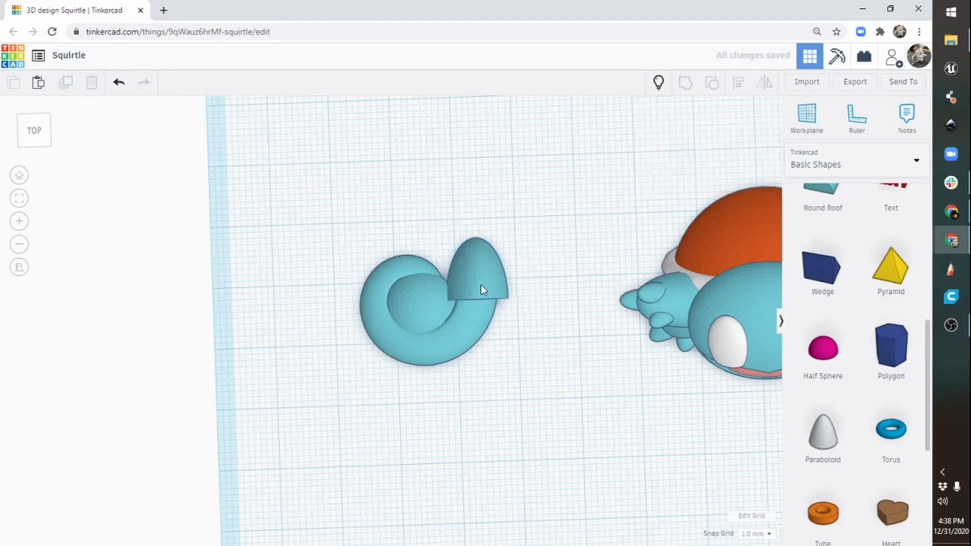
# Step: Move the half sphere over the spiral's open end and set the spiral's width to 22 mm
pyautogui.moveTo(481, 288)
pyautogui.mouseDown()
pyautogui.moveTo(479, 268)
pyautogui.moveTo(479, 281)
pyautogui.mouseUp()
pyautogui.click(476, 331)
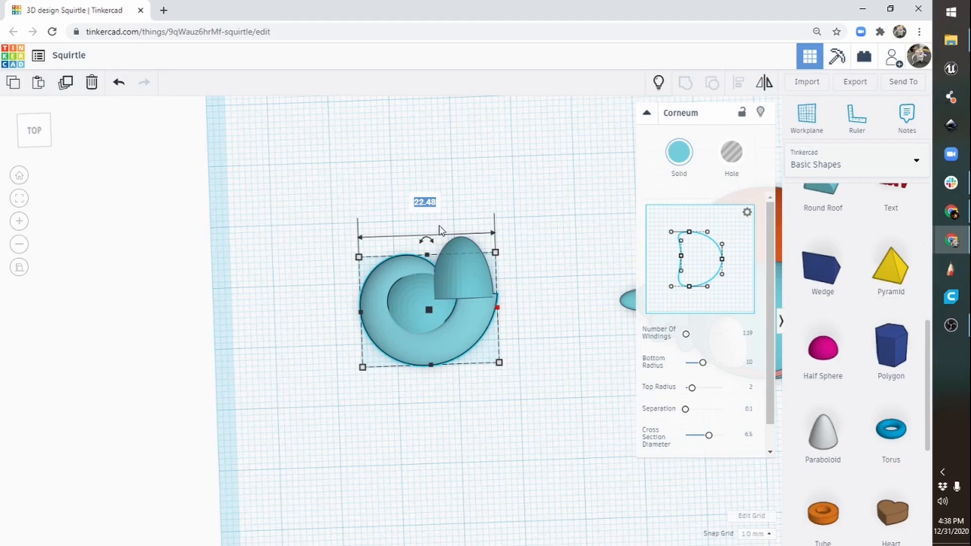
pyautogui.press('Return')
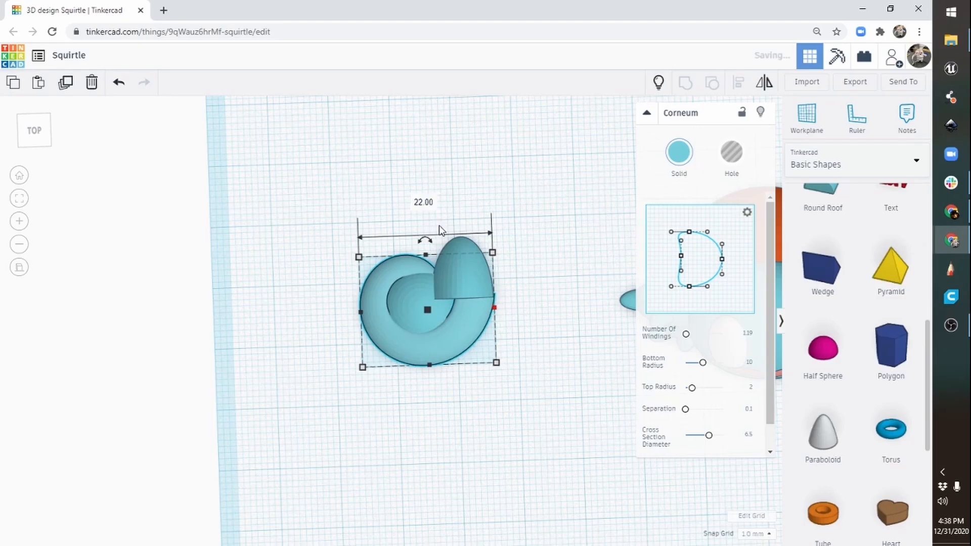
# Step: Reduce the half sphere's height until it roughly matches the thickness of the spiral
pyautogui.click(482, 278)
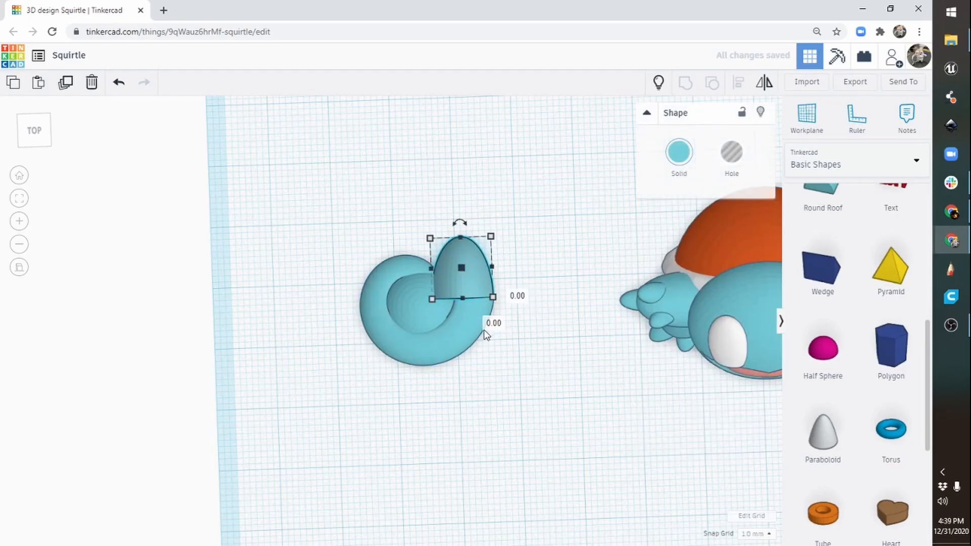
pyautogui.moveTo(486, 336); pyautogui.dragTo(507, 350, button='right')
pyautogui.moveTo(471, 264); pyautogui.dragTo(470, 308)
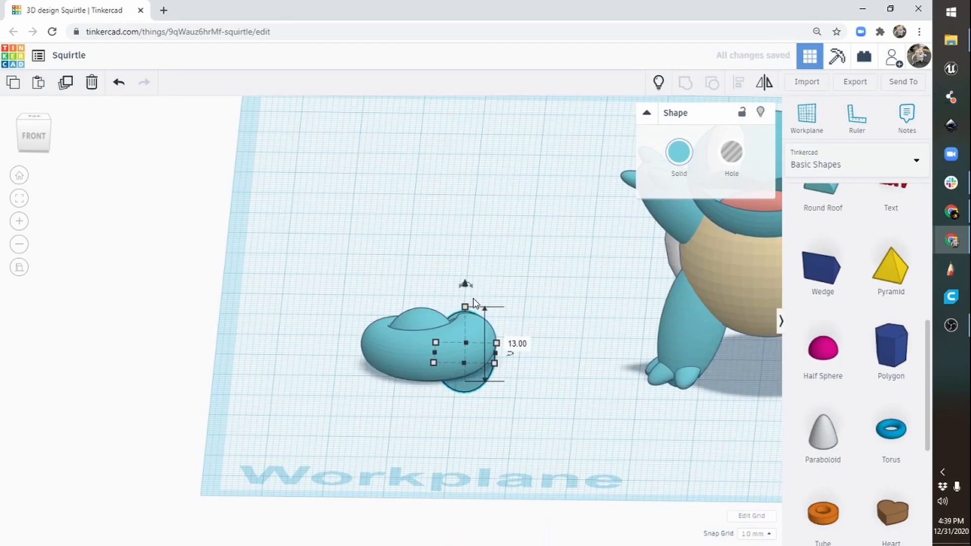
pyautogui.hotkey('ctrl', 'z')
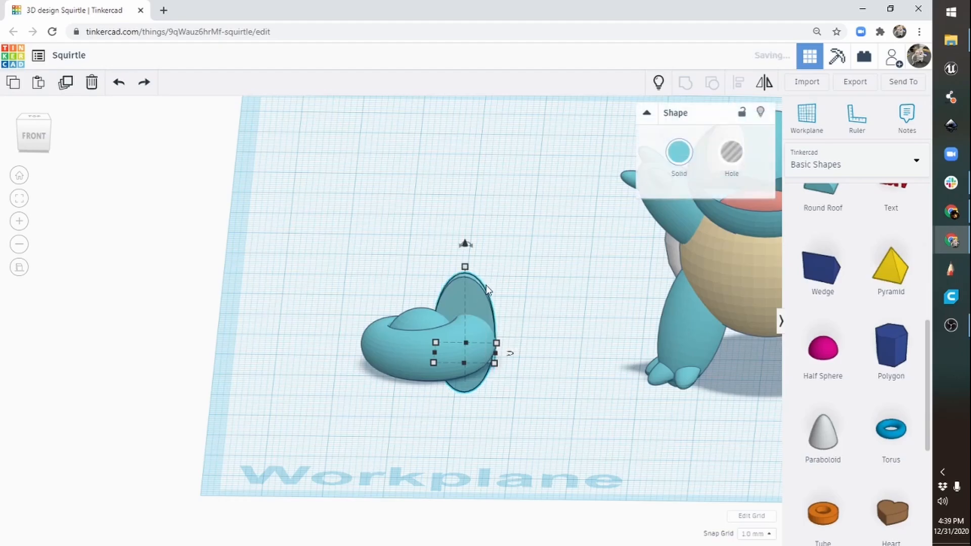
pyautogui.moveTo(465, 267); pyautogui.dragTo(475, 300)
pyautogui.moveTo(494, 278); pyautogui.dragTo(525, 315, button='right')
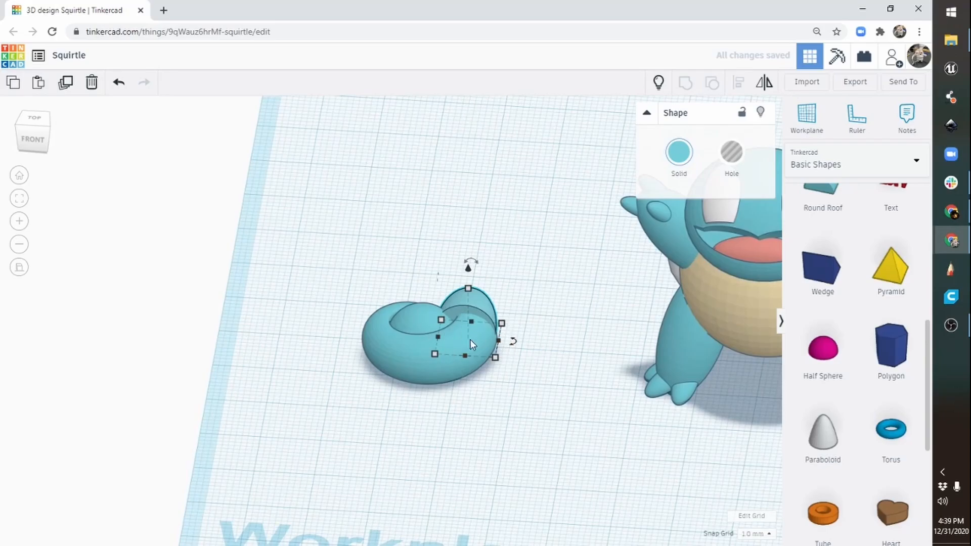
# Step: Align the half sphere and the Corneum spiral to the same vertical centre and check the joint from above
pyautogui.keyDown('shift'); pyautogui.click(407, 357); pyautogui.keyUp('shift')
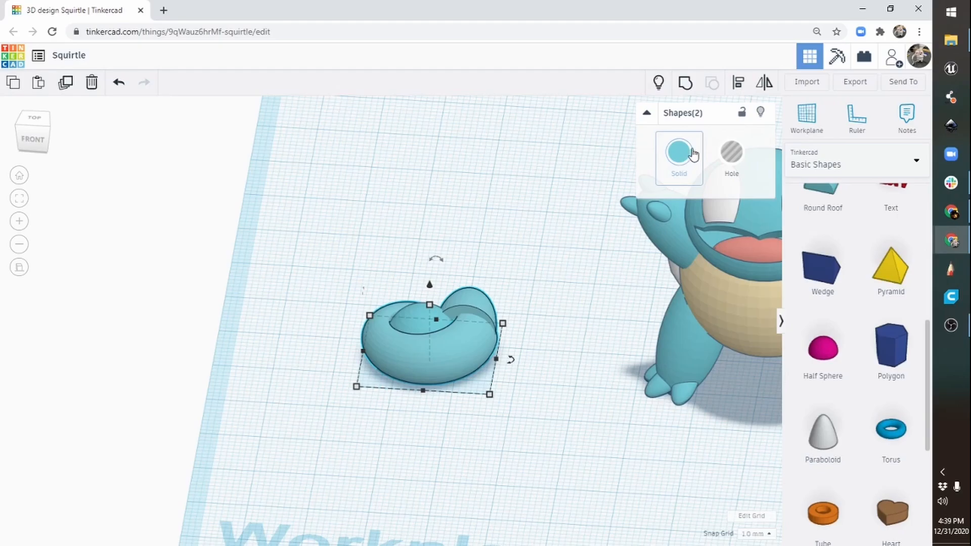
pyautogui.click(738, 85)
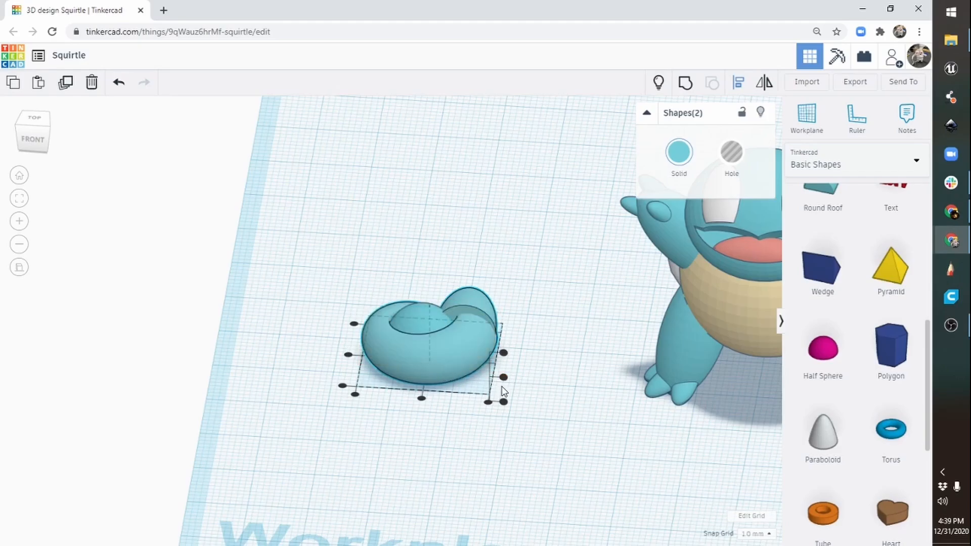
pyautogui.click(503, 377)
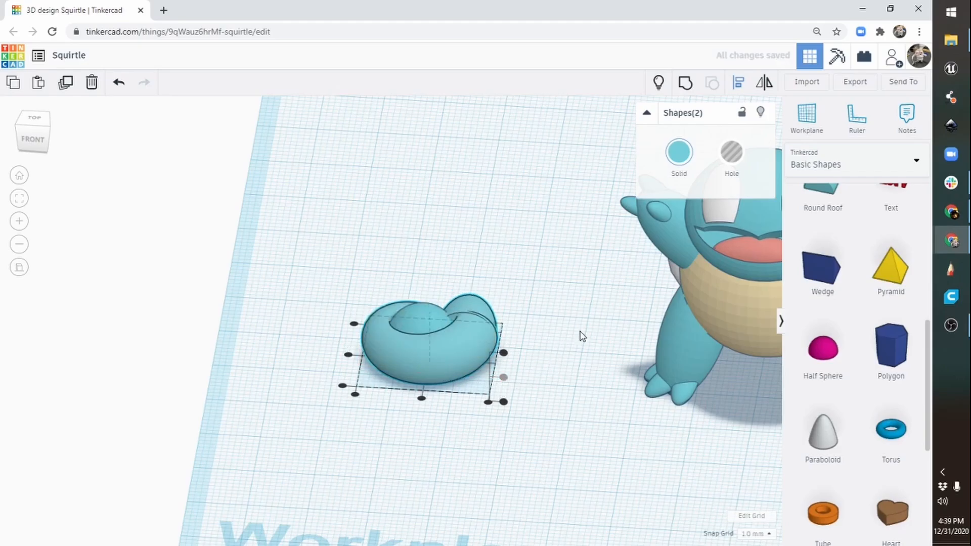
pyautogui.moveTo(582, 336); pyautogui.dragTo(583, 407, button='right')
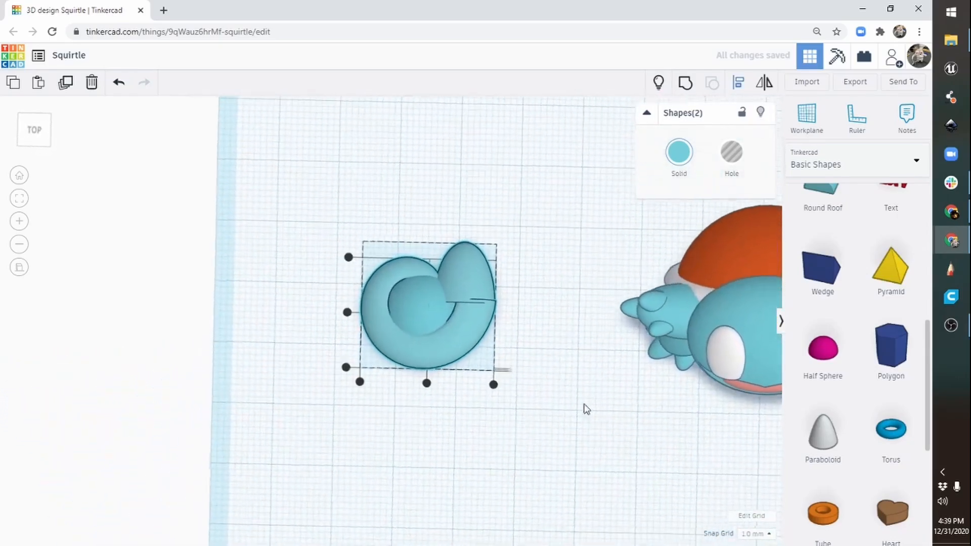
pyautogui.click(544, 307)
# Step: Narrow the half sphere to 9 mm and stretch it lengthwise into a long taper extending from the spiral
pyautogui.click(474, 263)
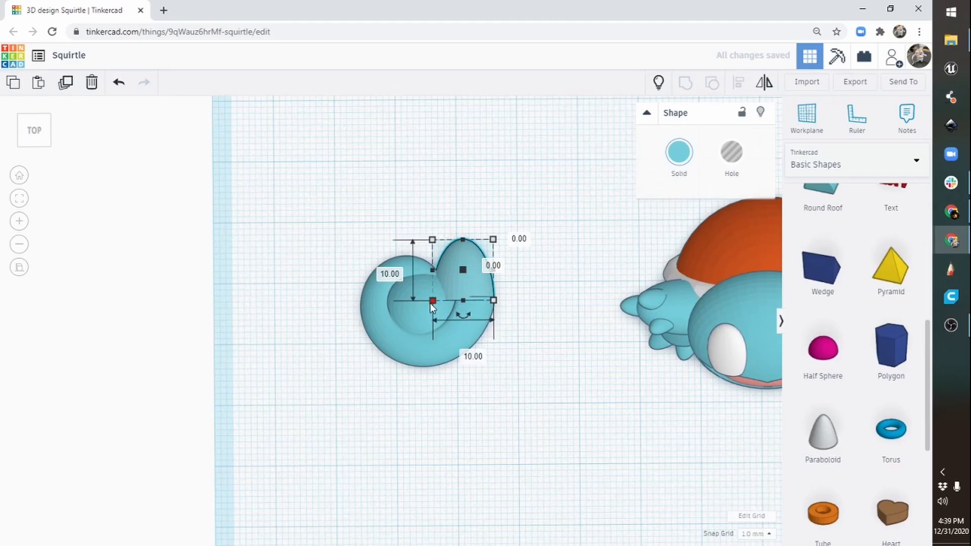
pyautogui.moveTo(433, 300)
pyautogui.mouseDown()
pyautogui.moveTo(450, 299)
pyautogui.moveTo(439, 299)
pyautogui.mouseUp()
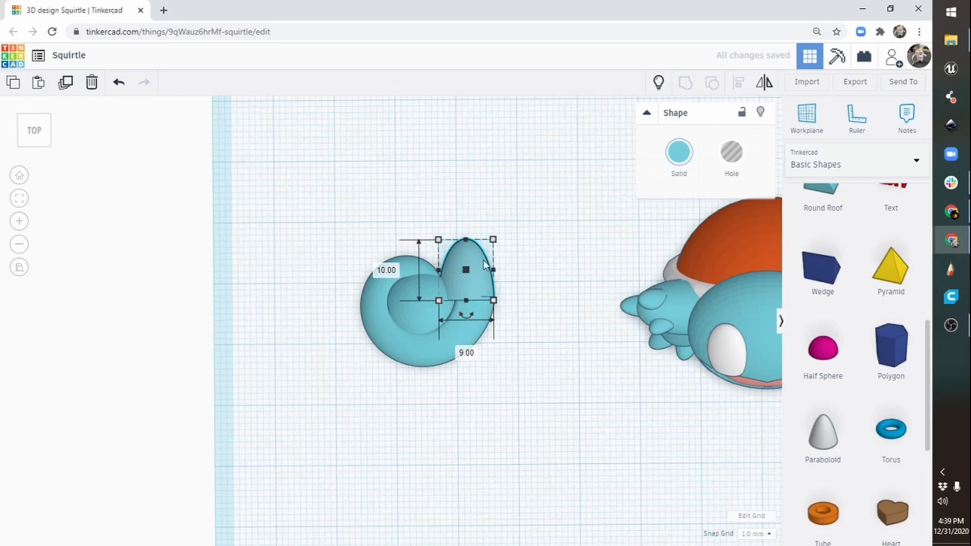
pyautogui.moveTo(468, 239); pyautogui.dragTo(472, 153)
pyautogui.moveTo(587, 190); pyautogui.dragTo(447, 329, button='right')
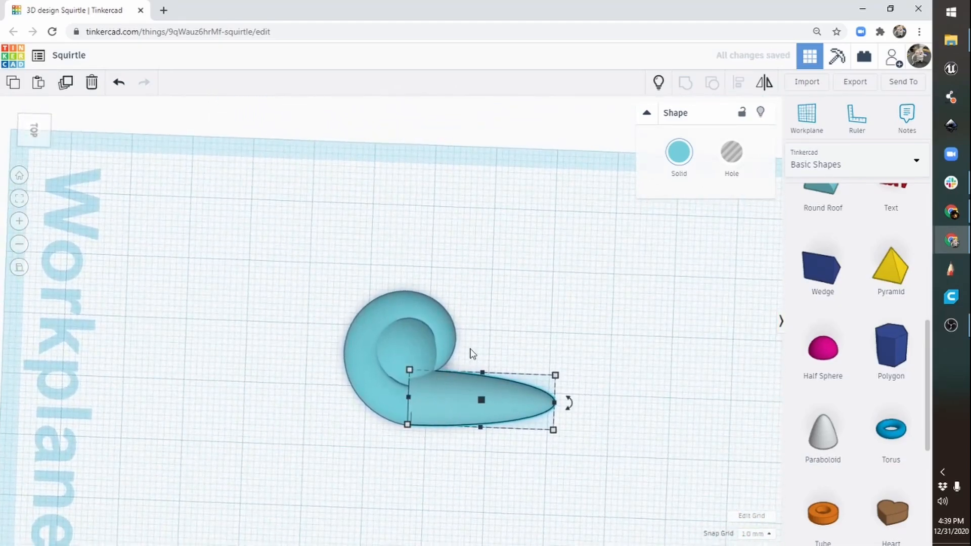
# Step: Reshape the Corneum spiral's D-shaped cross-section profile into a nearly round one by adjusting its two side points
pyautogui.moveTo(410, 443); pyautogui.dragTo(569, 354, button='right')
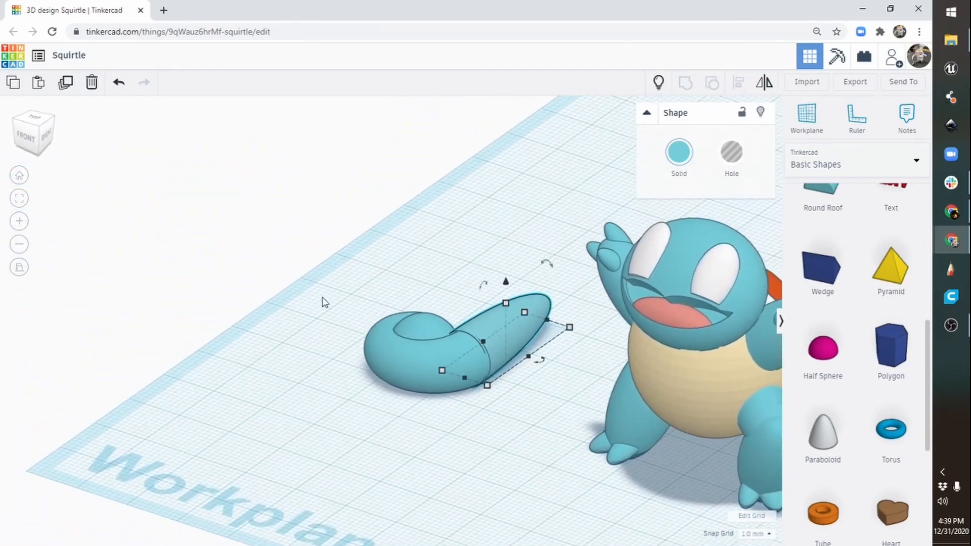
pyautogui.click(19, 222)
pyautogui.click(19, 221)
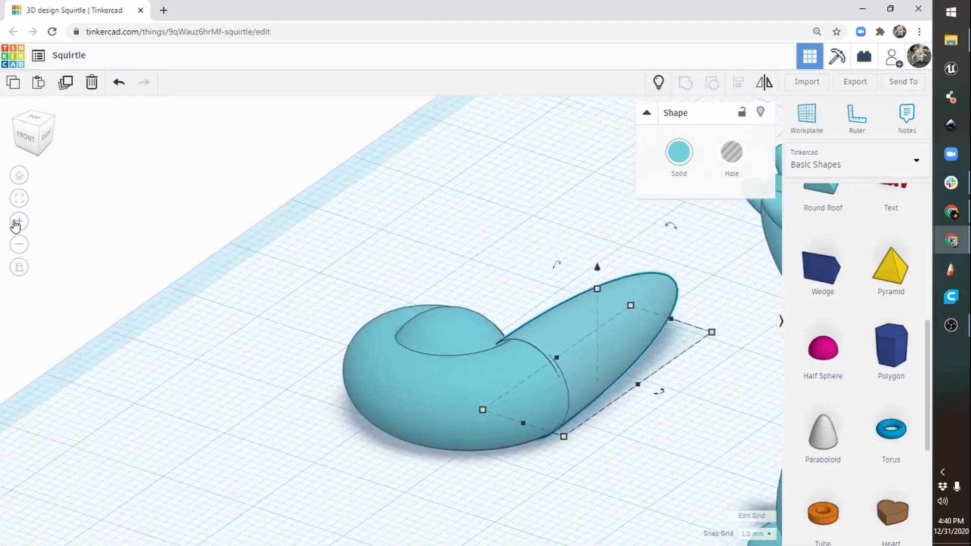
pyautogui.click(19, 221)
pyautogui.moveTo(712, 415); pyautogui.dragTo(242, 271, button='middle')
pyautogui.click(408, 272)
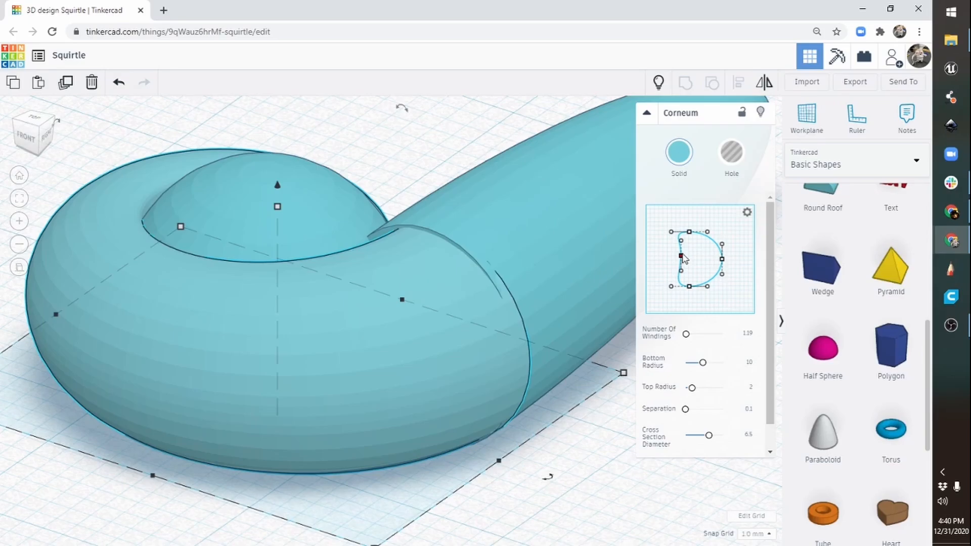
pyautogui.moveTo(681, 256); pyautogui.dragTo(663, 259)
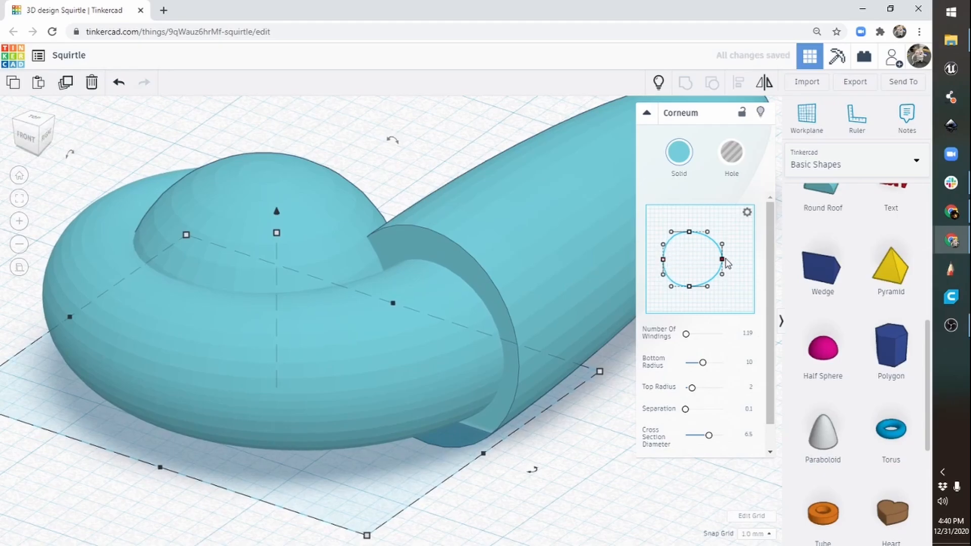
pyautogui.moveTo(724, 262); pyautogui.dragTo(662, 259)
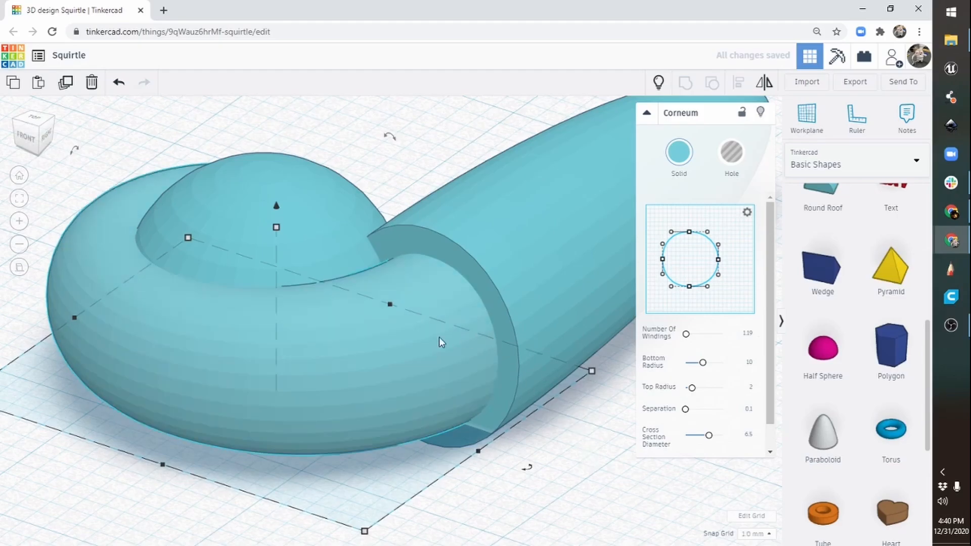
# Step: Set the Corneum spiral's bottom radius to 10.08 and its cross-section diameter to 8.47 so it matches the taper's thickness
pyautogui.moveTo(439, 337); pyautogui.dragTo(490, 314, button='right')
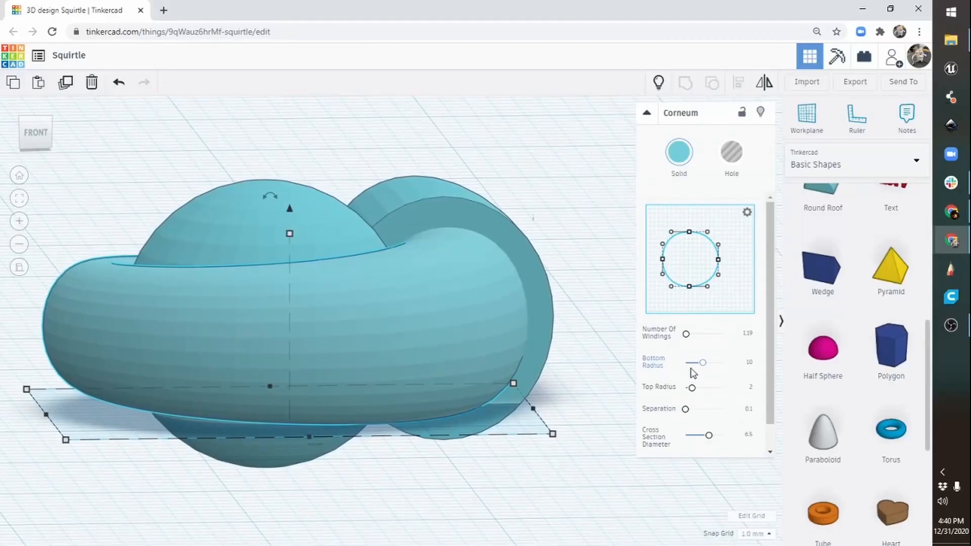
pyautogui.moveTo(706, 368); pyautogui.dragTo(707, 368)
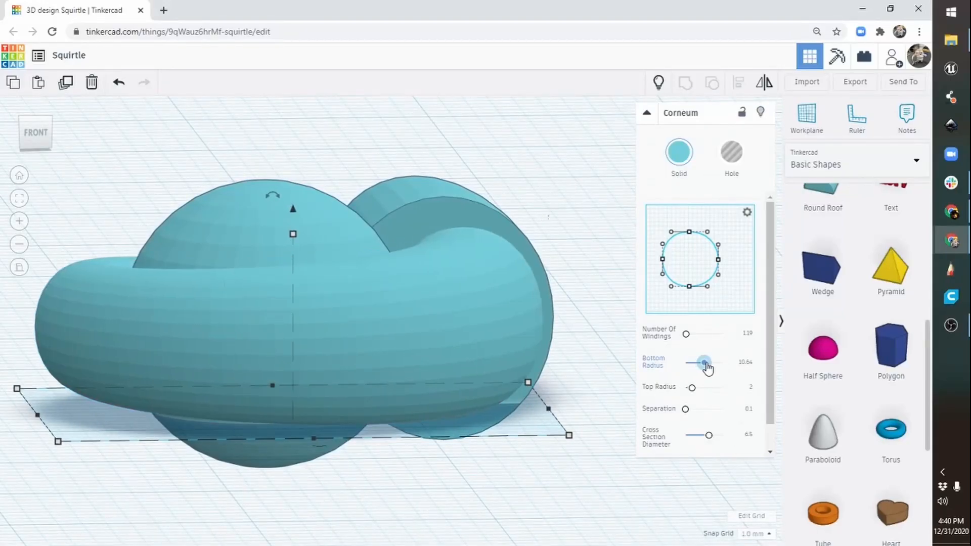
pyautogui.moveTo(705, 368); pyautogui.dragTo(706, 369)
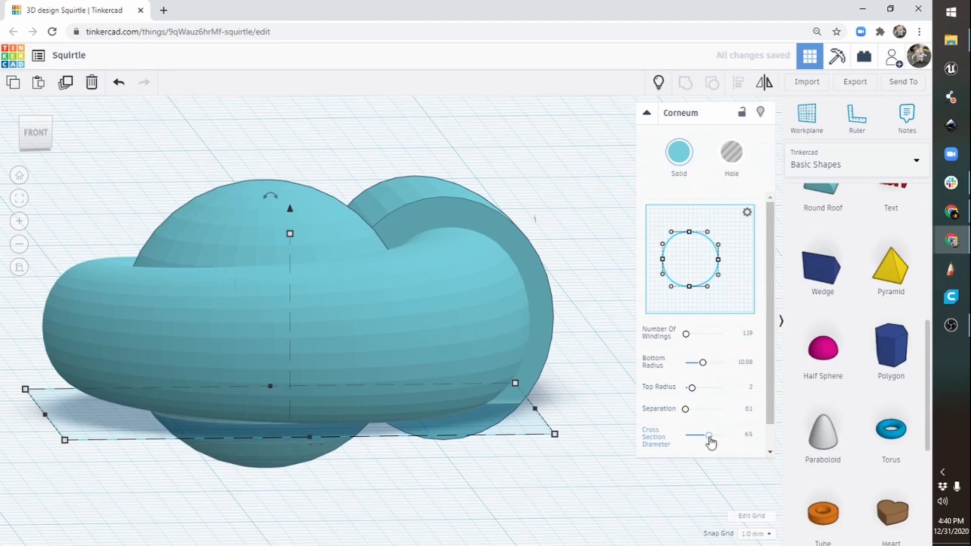
pyautogui.moveTo(710, 441); pyautogui.dragTo(718, 439)
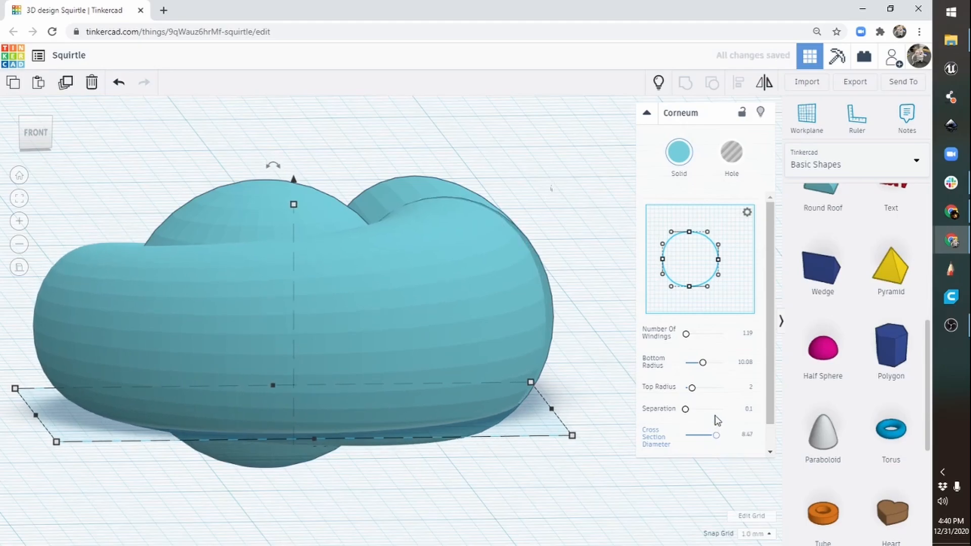
# Step: Turn grid snapping off and reposition the tapered half sphere so its outer edge meets the end of the spiral
pyautogui.moveTo(612, 250); pyautogui.dragTo(580, 363, button='right')
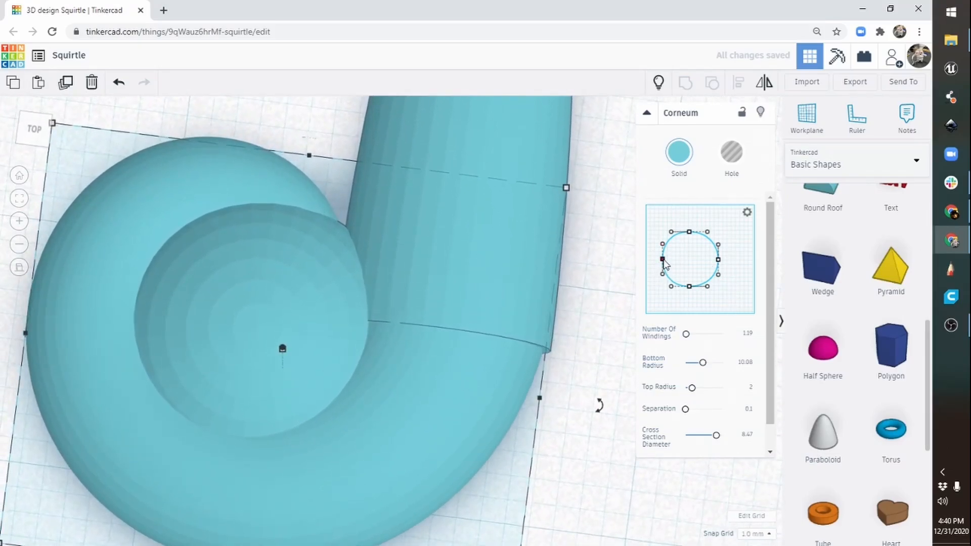
pyautogui.click(510, 249)
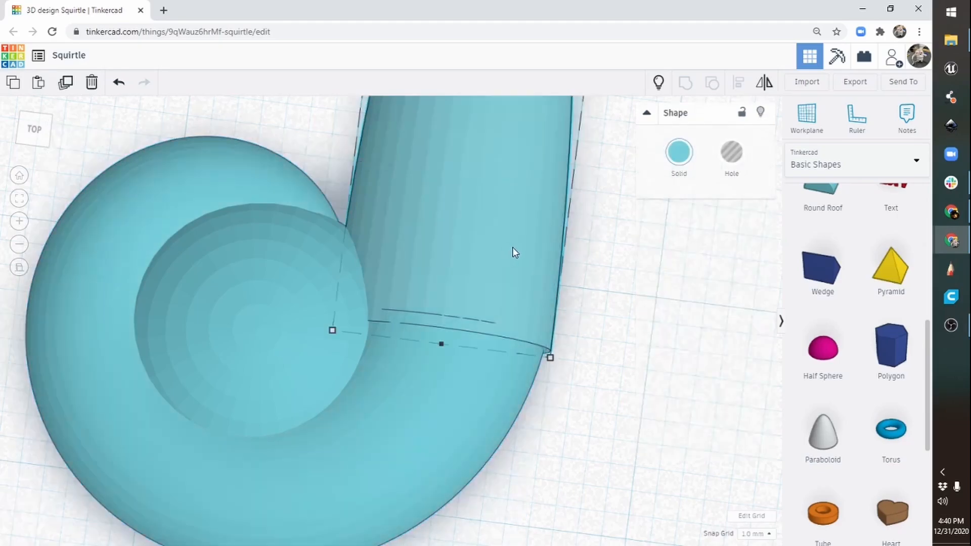
pyautogui.moveTo(530, 239)
pyautogui.mouseDown()
pyautogui.moveTo(517, 226)
pyautogui.moveTo(517, 234)
pyautogui.mouseUp()
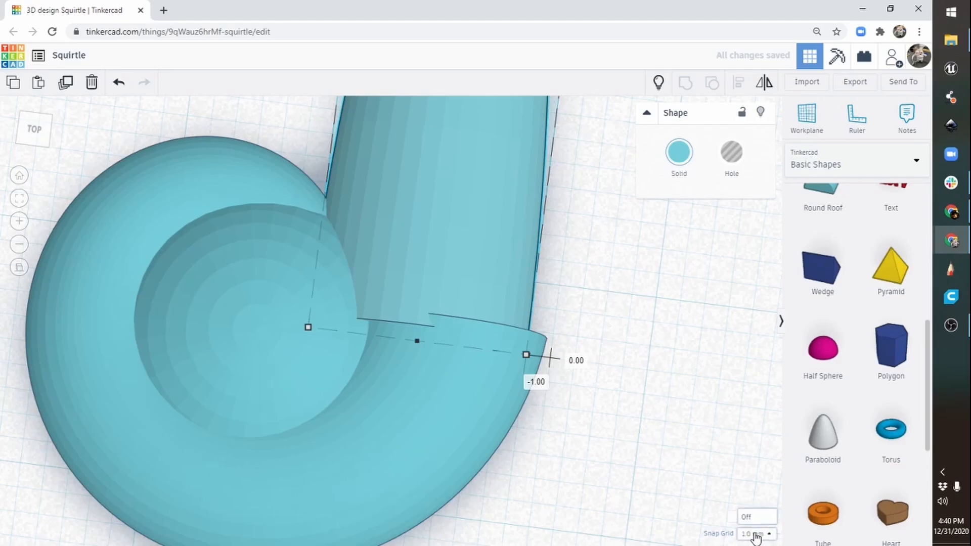
pyautogui.click(752, 428)
pyautogui.moveTo(484, 267); pyautogui.dragTo(506, 256)
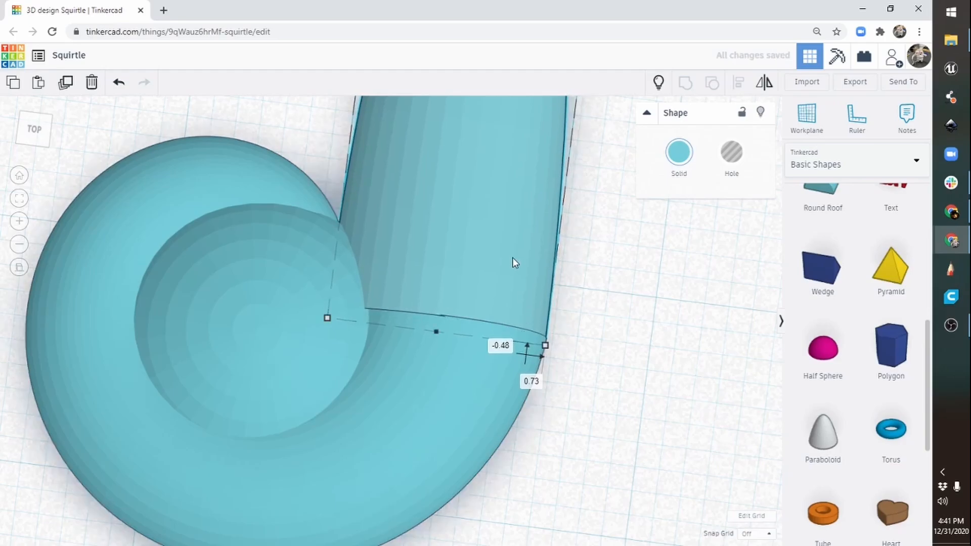
# Step: Try widening the tapered half sphere to about 13.49 mm and narrow it back to about 8.63 mm
pyautogui.moveTo(629, 295); pyautogui.dragTo(350, 353, button='right')
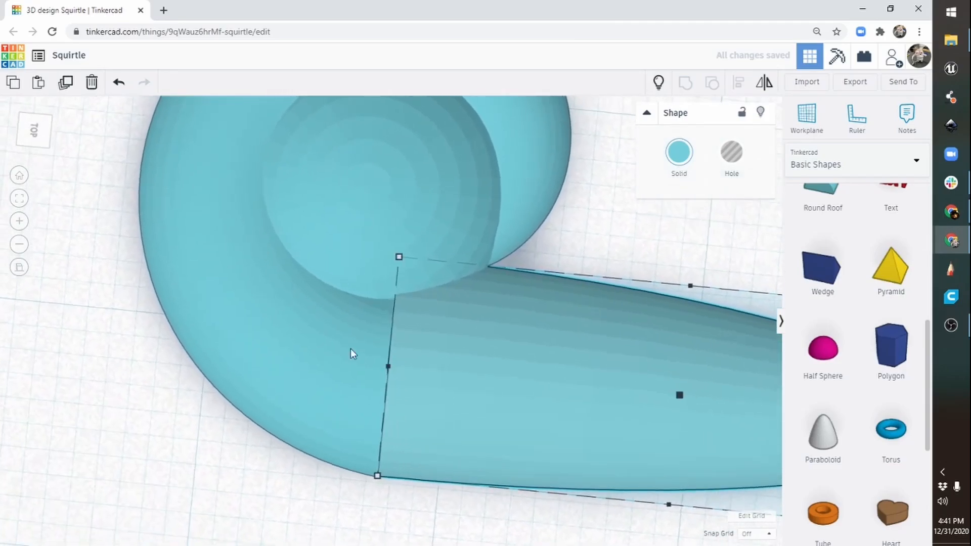
pyautogui.click(19, 245)
pyautogui.click(20, 245)
pyautogui.click(19, 245)
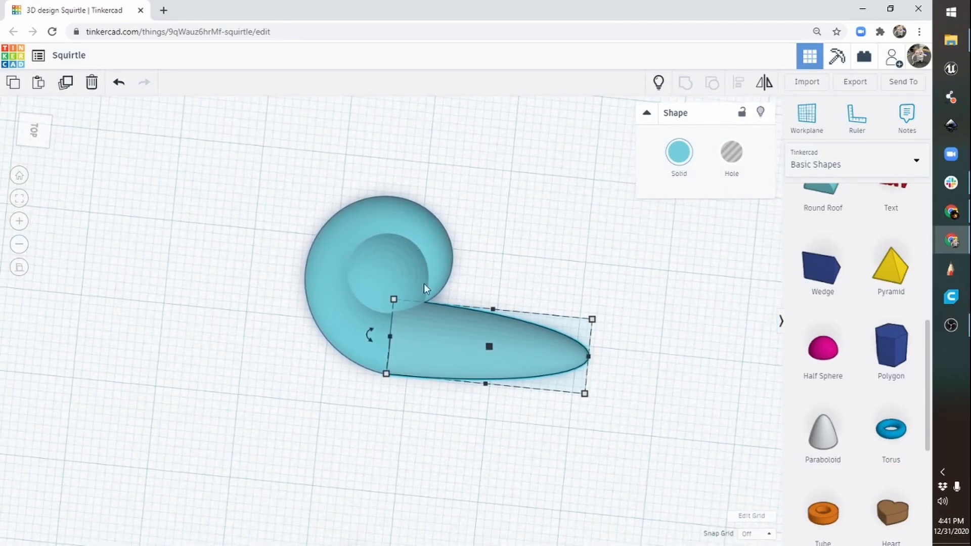
pyautogui.moveTo(493, 309); pyautogui.dragTo(502, 272)
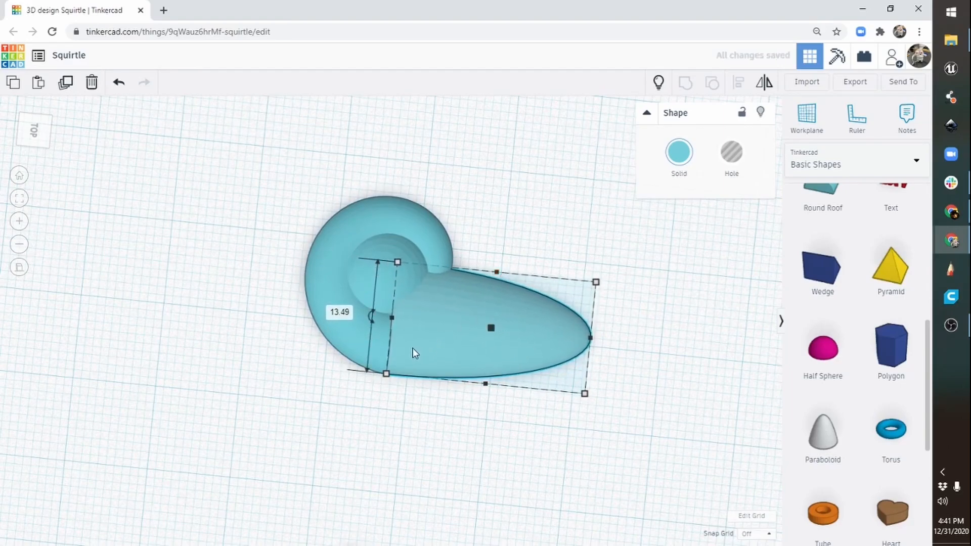
pyautogui.moveTo(413, 348); pyautogui.dragTo(651, 262, button='right')
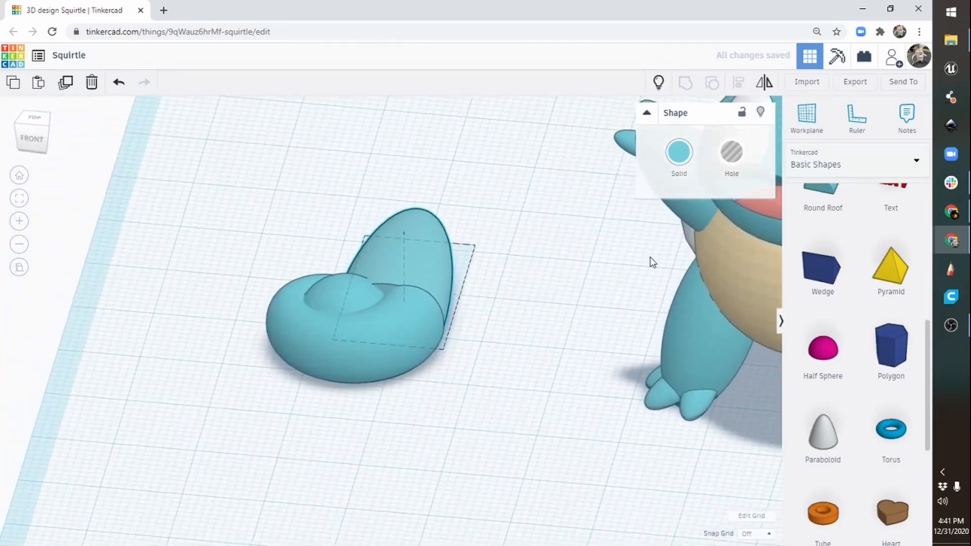
pyautogui.moveTo(585, 267); pyautogui.dragTo(450, 390, button='right')
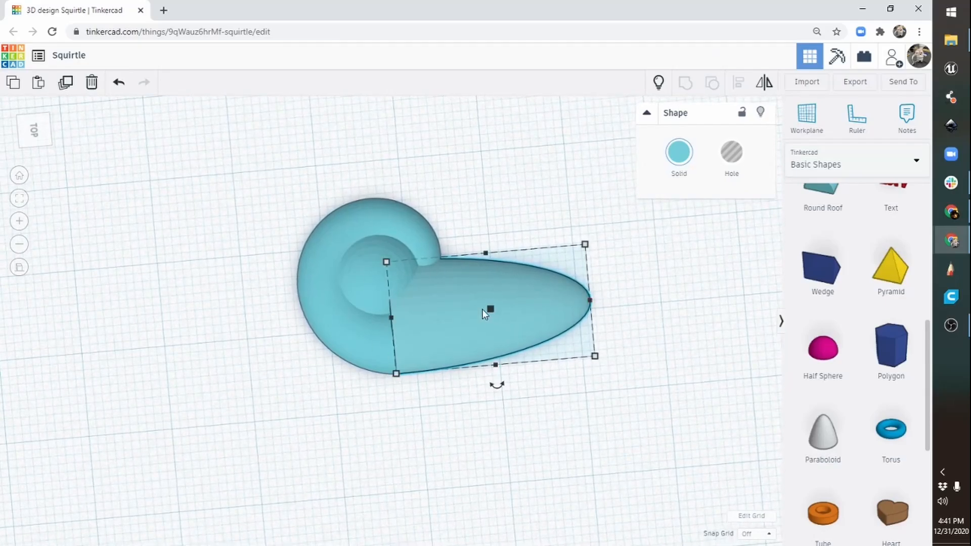
pyautogui.moveTo(488, 249); pyautogui.dragTo(488, 290)
# Step: Duplicate the taper, widening the copy, rotating it 14 degrees toward the coil's inner side and reducing its height to about 7.47 mm
pyautogui.click(65, 80)
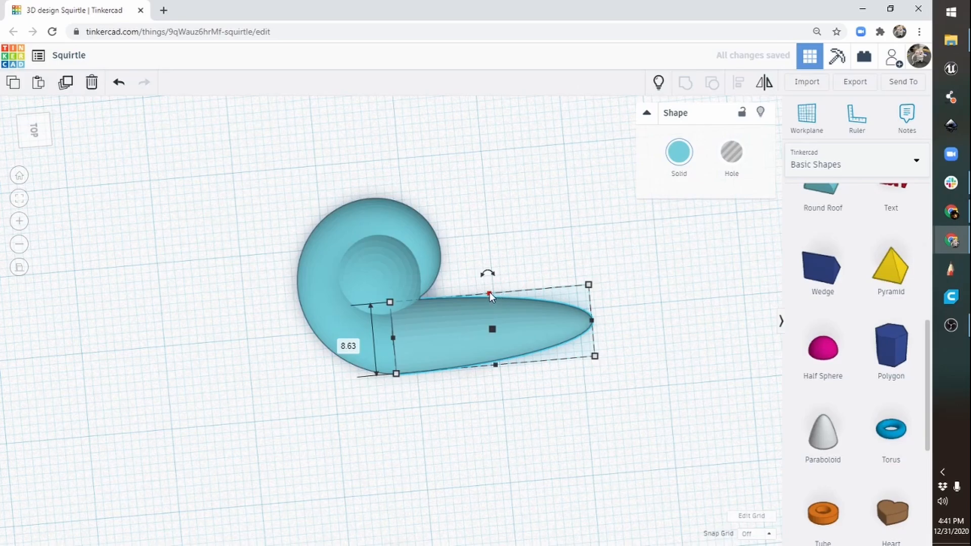
pyautogui.moveTo(490, 292); pyautogui.dragTo(514, 152)
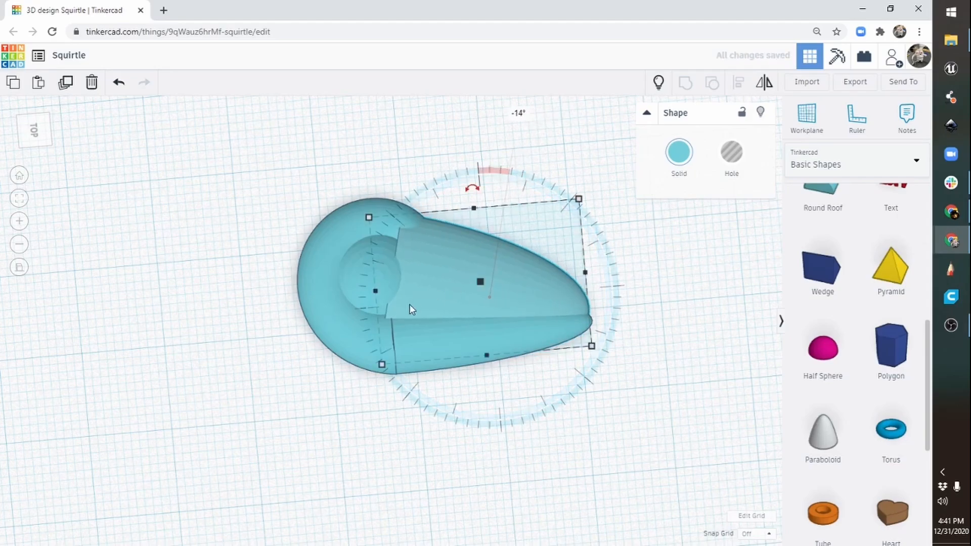
pyautogui.moveTo(412, 308); pyautogui.dragTo(400, 268, button='right')
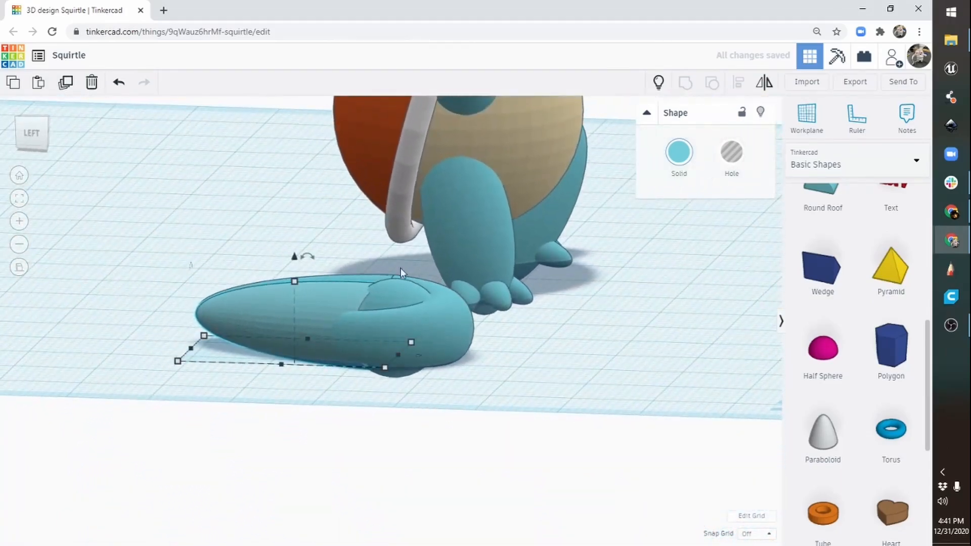
pyautogui.moveTo(295, 282); pyautogui.dragTo(294, 292)
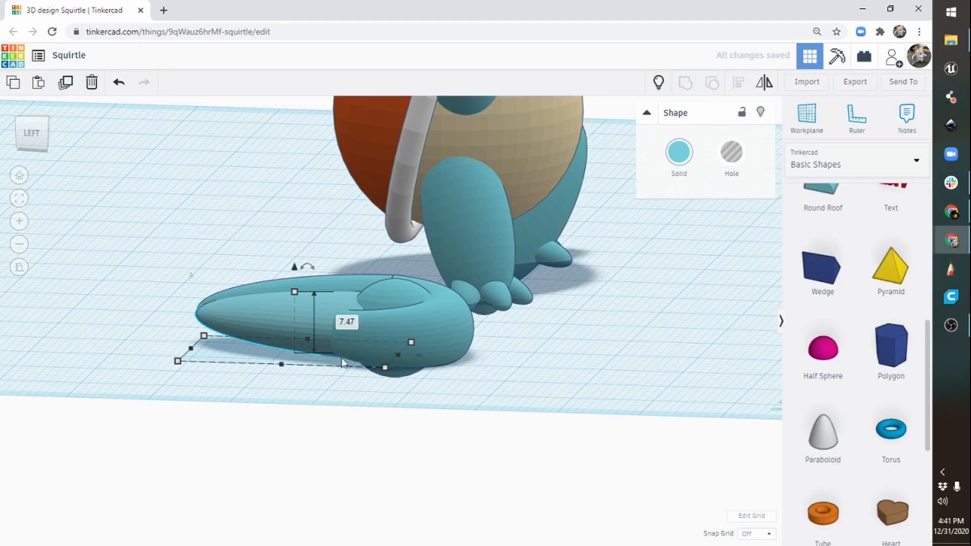
# Step: Group the spiral, centre sphere and both tapered half spheres into one tail shape
pyautogui.moveTo(291, 347); pyautogui.dragTo(758, 486, button='right')
pyautogui.click(542, 237)
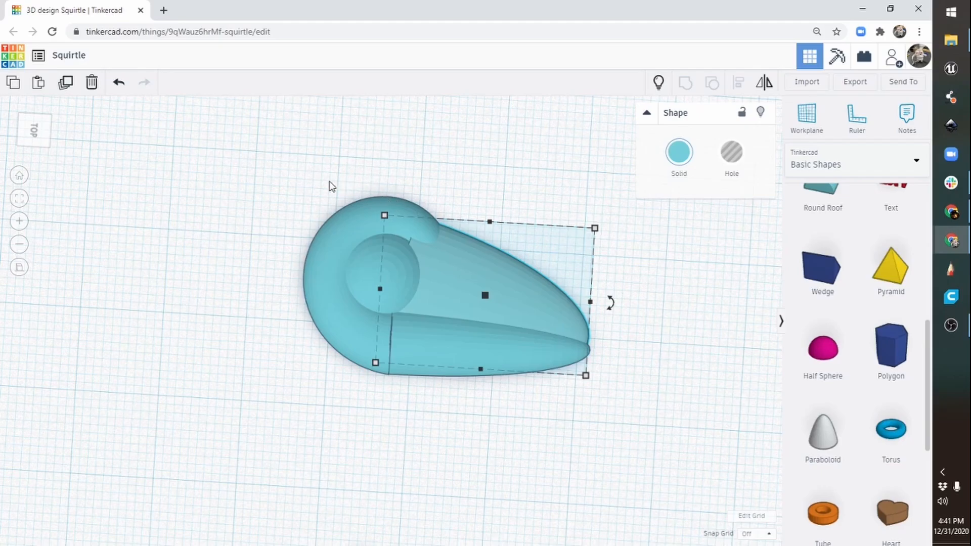
pyautogui.moveTo(282, 141); pyautogui.dragTo(632, 439)
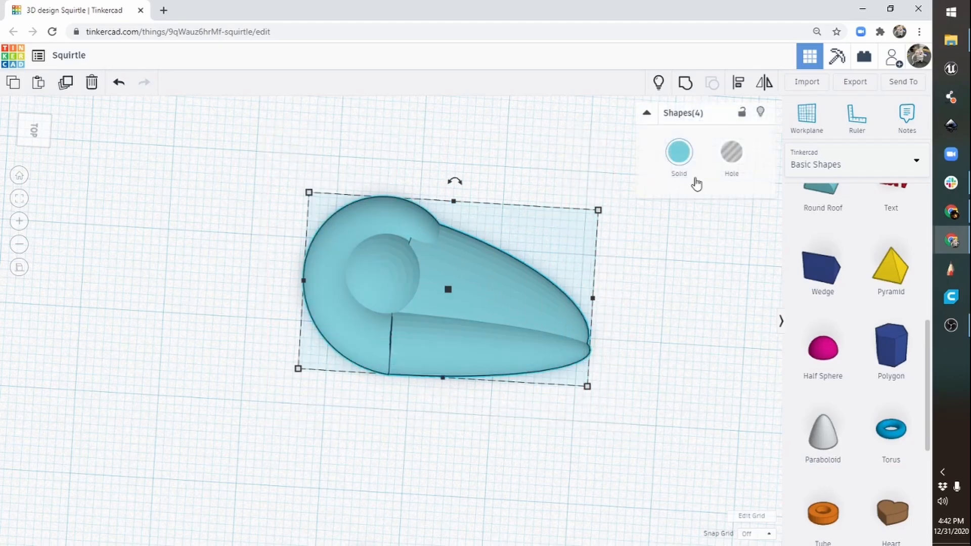
pyautogui.click(687, 84)
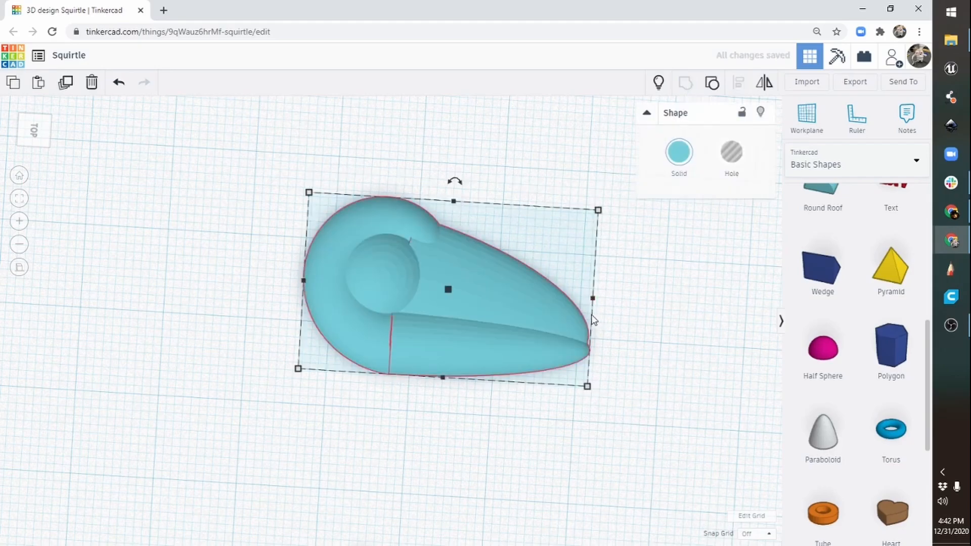
# Step: Rotate the grouped tail so the coil stands upright on its edge
pyautogui.moveTo(392, 327); pyautogui.dragTo(641, 249, button='right')
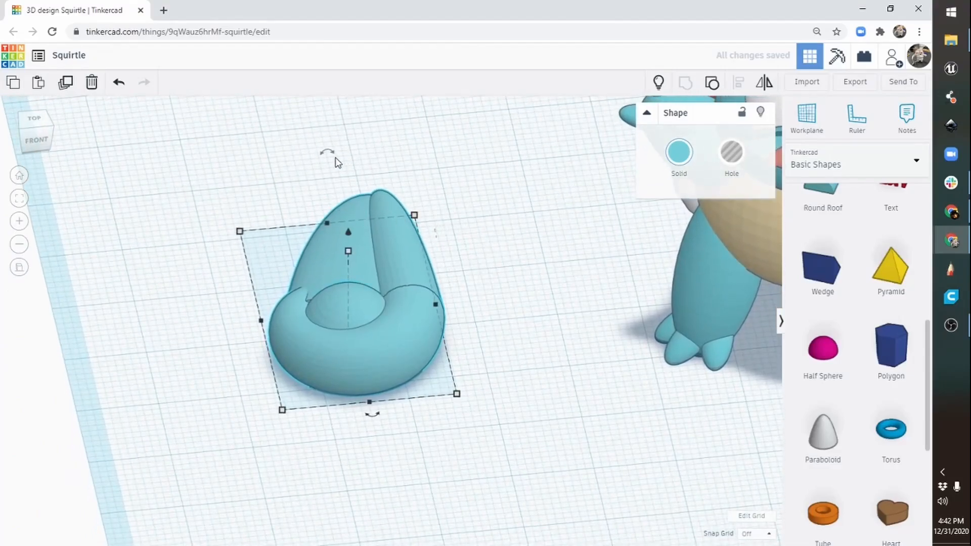
pyautogui.moveTo(327, 154)
pyautogui.moveTo(327, 154); pyautogui.dragTo(420, 203)
pyautogui.moveTo(383, 342); pyautogui.dragTo(663, 285, button='right')
# Step: Turn the tail so its tapered end faces forward and move it behind the Squirtle, about 55 mm across and 23 mm in depth
pyautogui.click(19, 244)
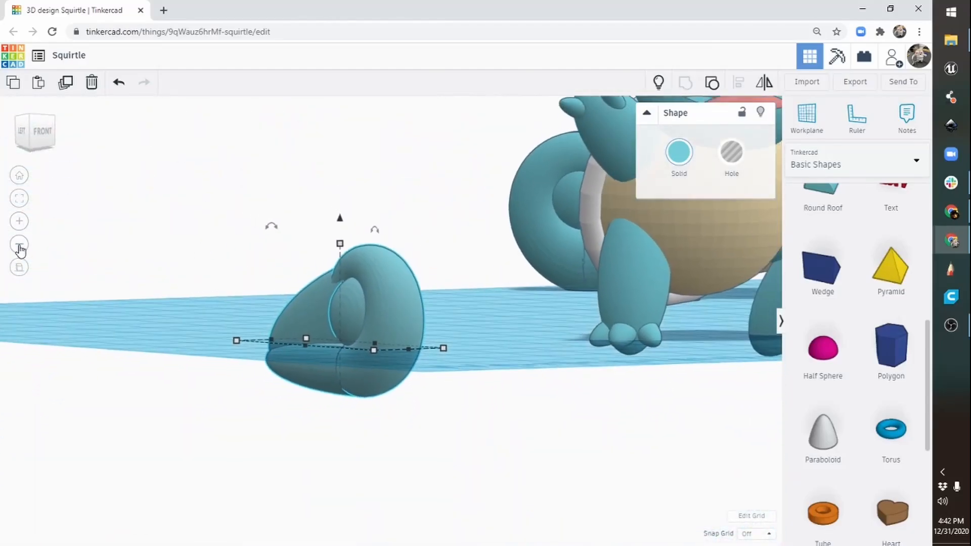
pyautogui.click(19, 244)
pyautogui.click(19, 244)
pyautogui.moveTo(527, 304); pyautogui.dragTo(455, 364, button='right')
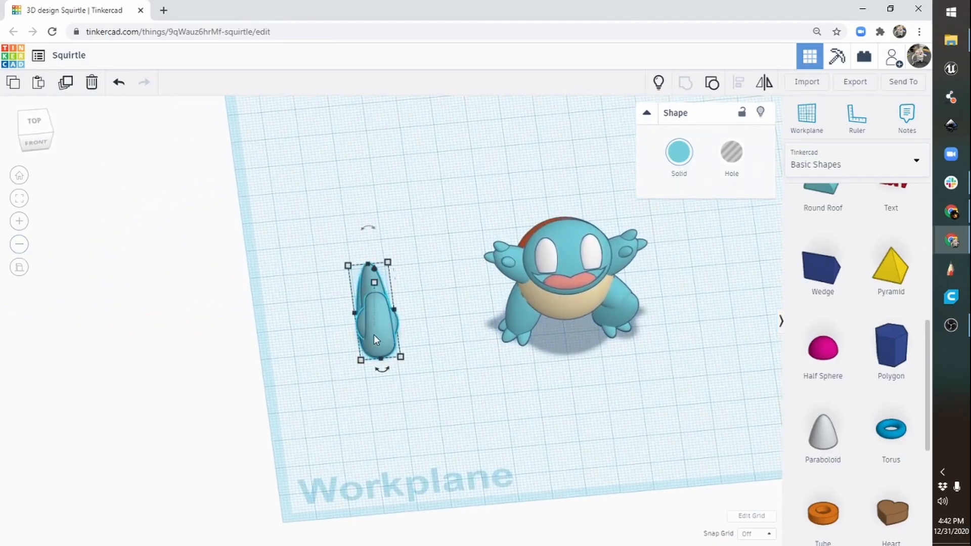
pyautogui.moveTo(386, 378); pyautogui.dragTo(370, 269)
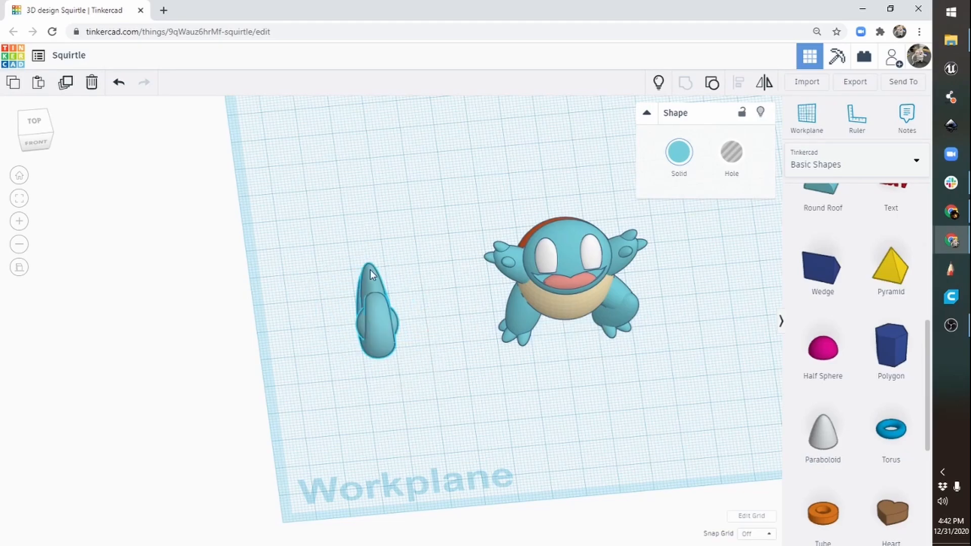
pyautogui.moveTo(382, 373); pyautogui.dragTo(370, 276)
pyautogui.moveTo(377, 328); pyautogui.dragTo(556, 247)
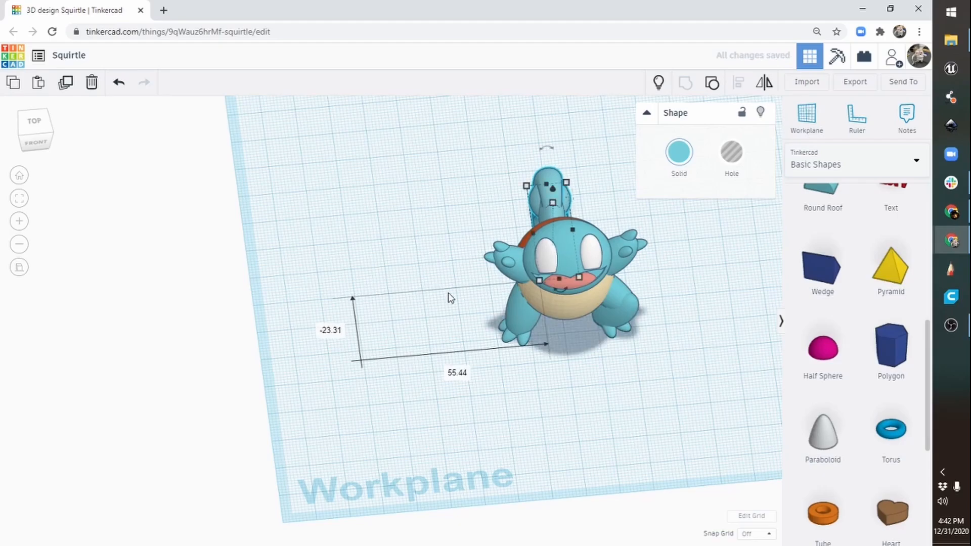
# Step: Raise the tail to sit on the workplane and slide its tapered end into the back of Squirtle's body
pyautogui.moveTo(448, 292); pyautogui.dragTo(641, 278, button='right')
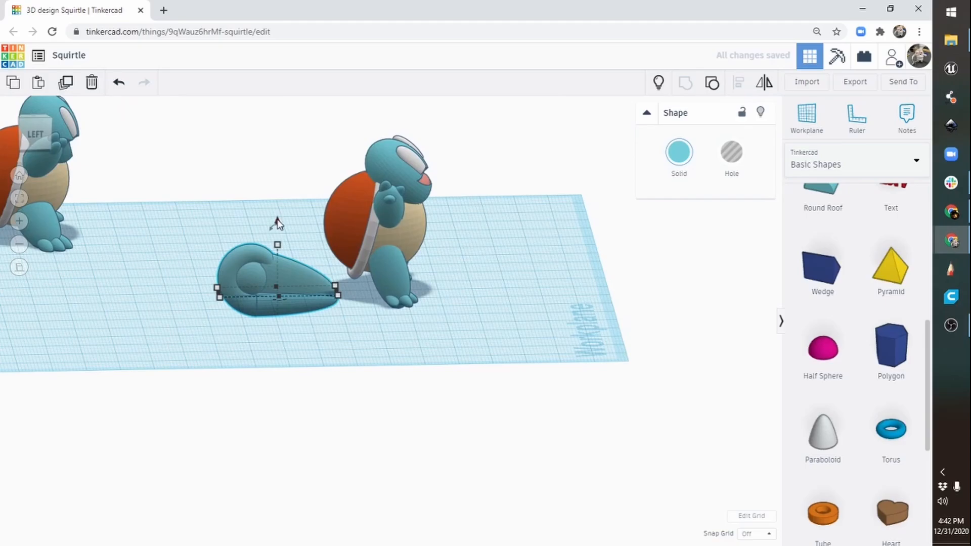
pyautogui.moveTo(277, 224)
pyautogui.mouseDown()
pyautogui.moveTo(278, 194)
pyautogui.moveTo(279, 205)
pyautogui.mouseUp()
pyautogui.moveTo(377, 354); pyautogui.dragTo(332, 362, button='right')
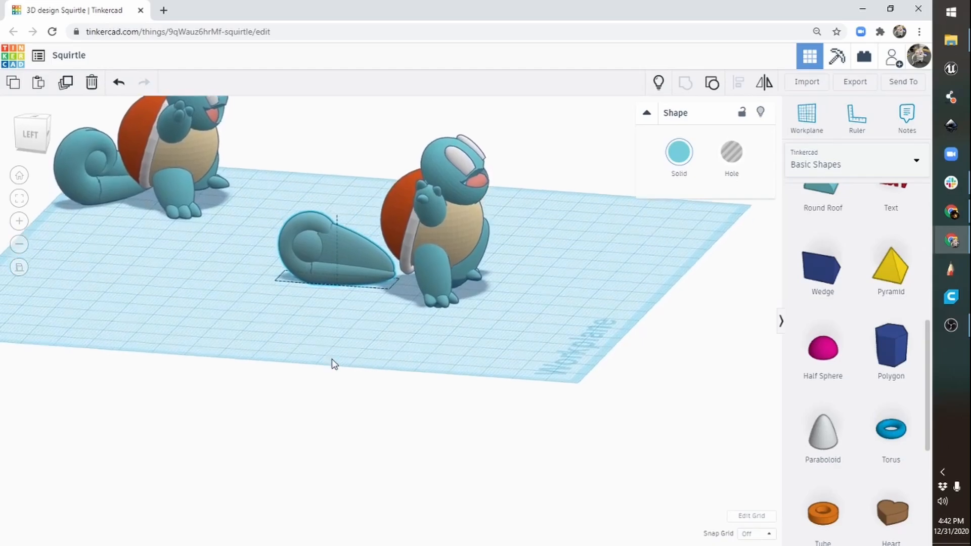
pyautogui.scroll(3, 332, 362)
pyautogui.moveTo(303, 256); pyautogui.dragTo(345, 256)
pyautogui.moveTo(426, 312); pyautogui.dragTo(381, 281, button='right')
# Step: Tilt the tail so its tapered end angles up into the shell, moving it about 3.9 mm backward and slightly higher
pyautogui.moveTo(328, 242)
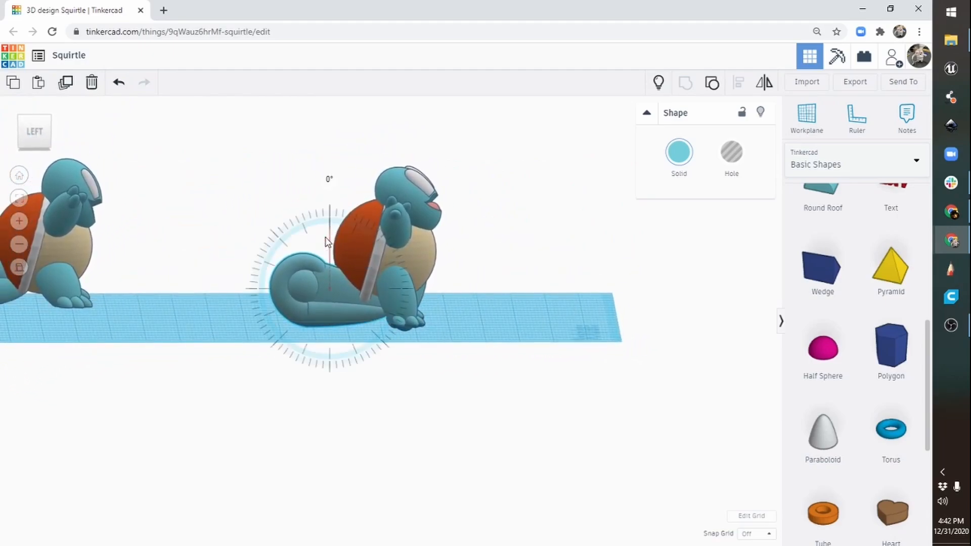
pyautogui.moveTo(327, 242); pyautogui.dragTo(314, 238)
pyautogui.moveTo(337, 290); pyautogui.dragTo(326, 291)
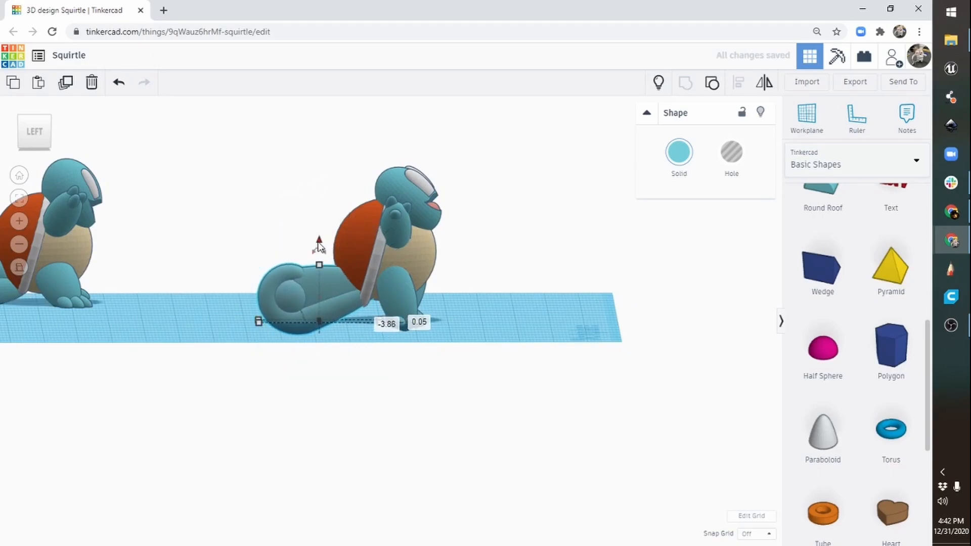
pyautogui.moveTo(319, 245); pyautogui.dragTo(320, 232)
pyautogui.moveTo(320, 233); pyautogui.dragTo(282, 282, button='right')
pyautogui.scroll(3, 287, 283)
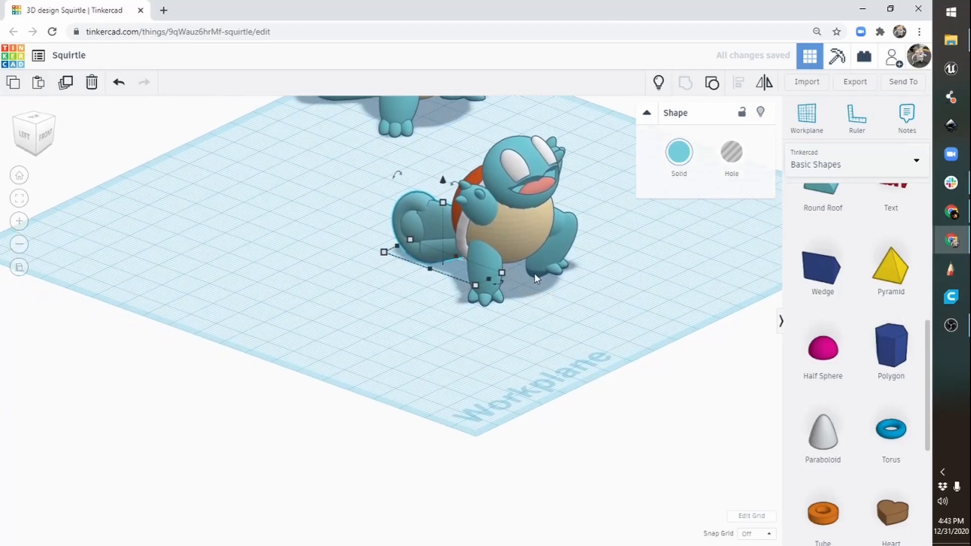
# Step: Rotate the tail 45 degrees about the vertical axis and shift it about 5.4 by 1.5 mm so the coil shows beside the body
pyautogui.moveTo(534, 274); pyautogui.dragTo(517, 331, button='right')
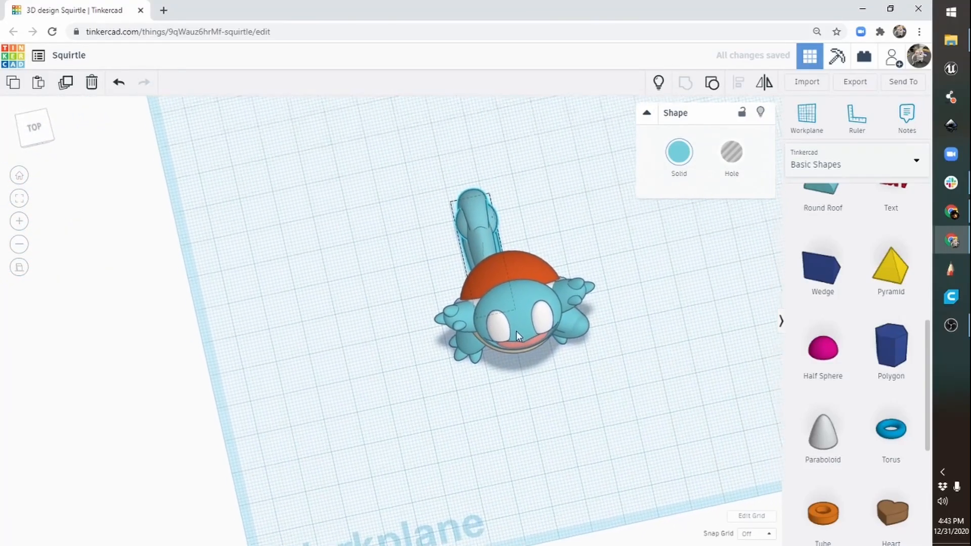
pyautogui.moveTo(456, 216); pyautogui.dragTo(520, 303)
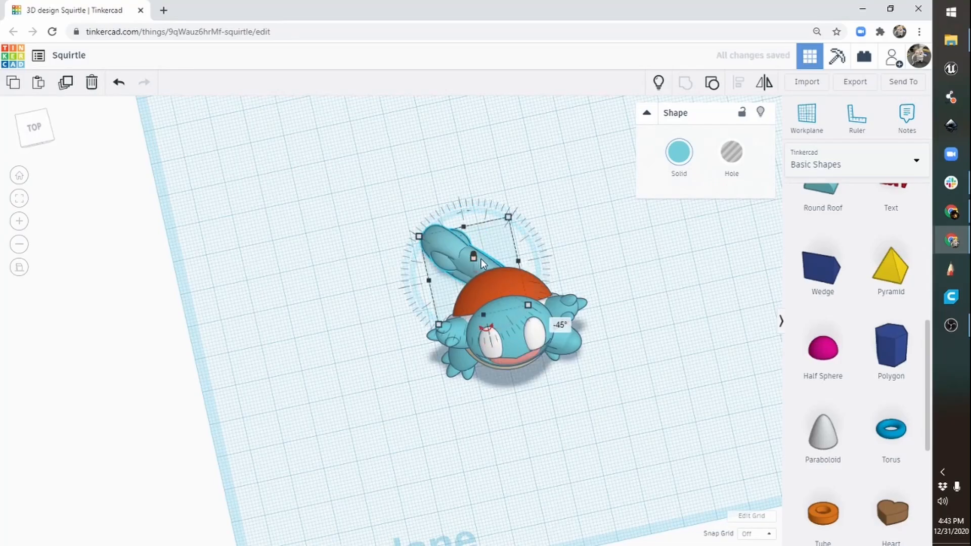
pyautogui.moveTo(481, 259); pyautogui.dragTo(469, 267)
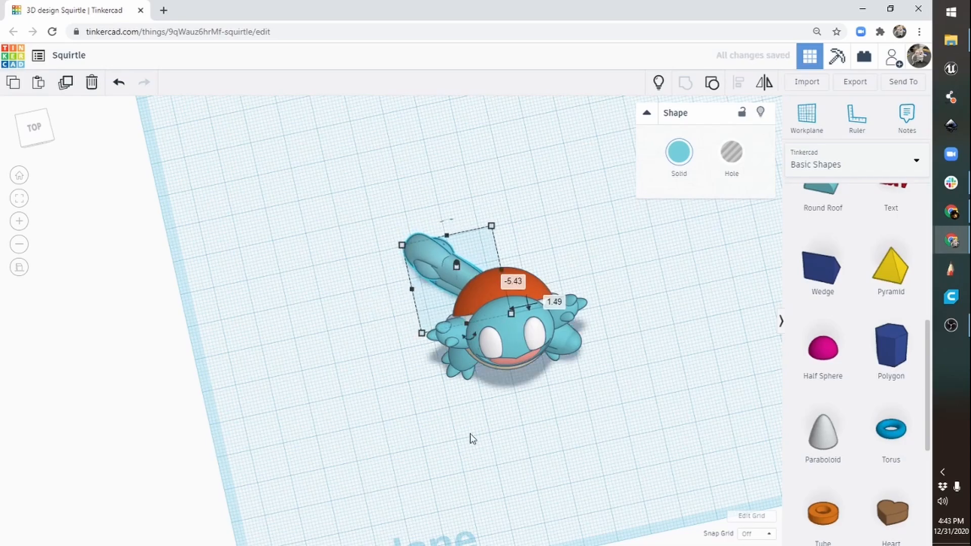
pyautogui.moveTo(469, 434); pyautogui.dragTo(528, 383, button='right')
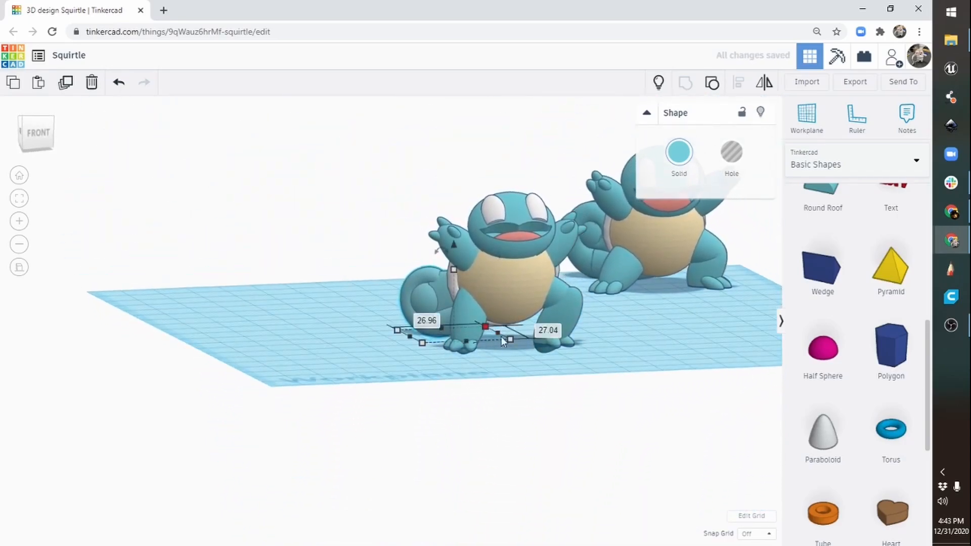
pyautogui.moveTo(624, 332); pyautogui.dragTo(570, 314, button='right')
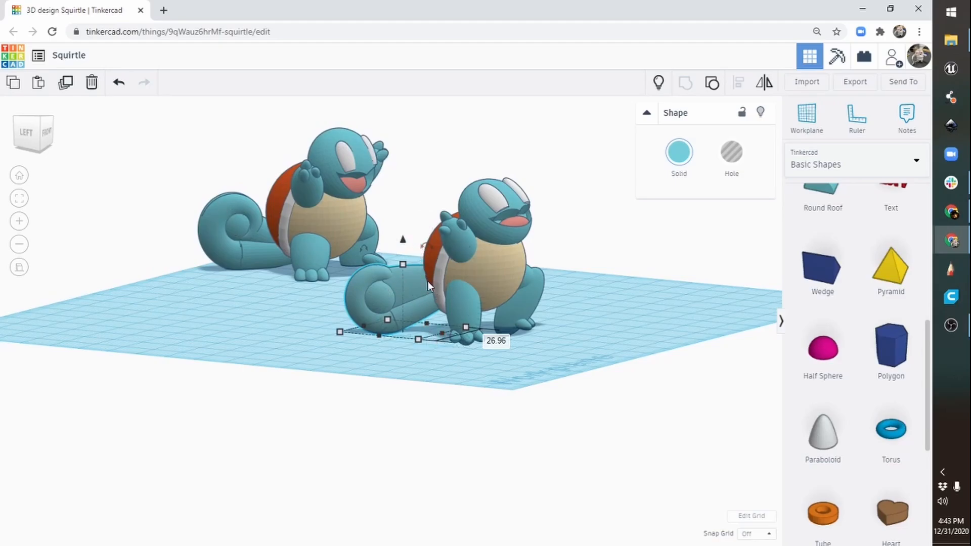
# Step: Undo the last tail rotation, moves and tilt, and enlarge the tail proportionally to about 25.5 mm high
pyautogui.hotkey('ctrl', 'z')
pyautogui.hotkey('ctrl', 'z')
pyautogui.hotkey('ctrl', 'z')
pyautogui.hotkey('ctrl', 'z')
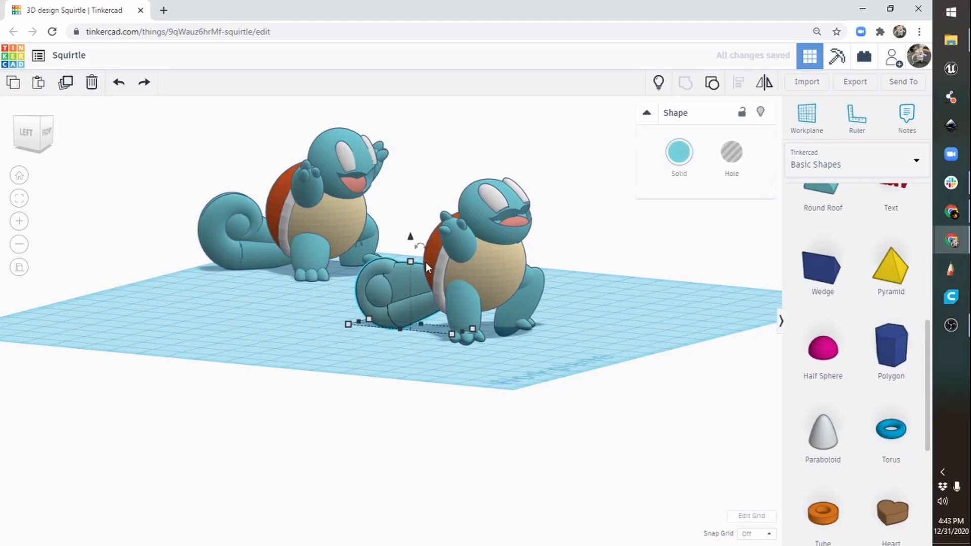
pyautogui.hotkey('ctrl', 'z')
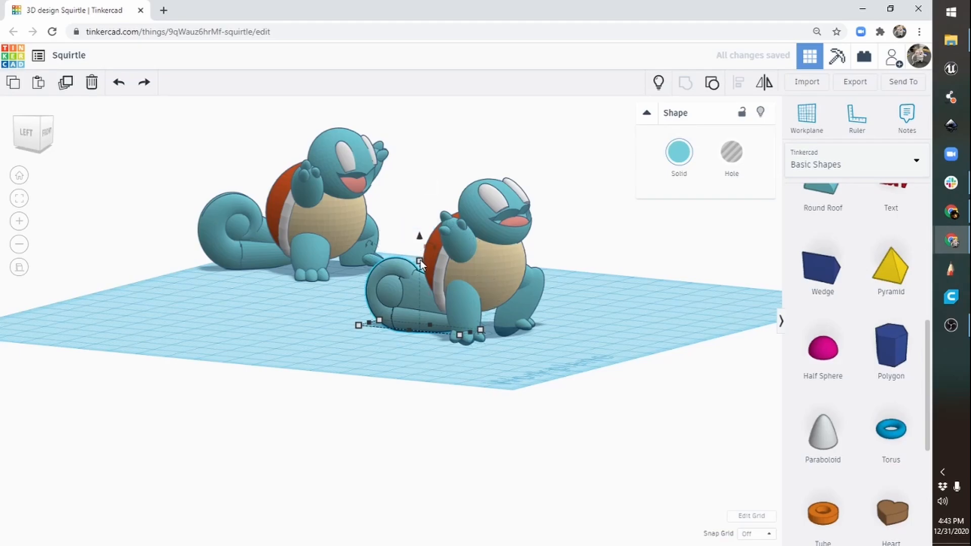
pyautogui.keyDown('shift'); pyautogui.moveTo(420, 260); pyautogui.dragTo(422, 244); pyautogui.keyUp('shift')
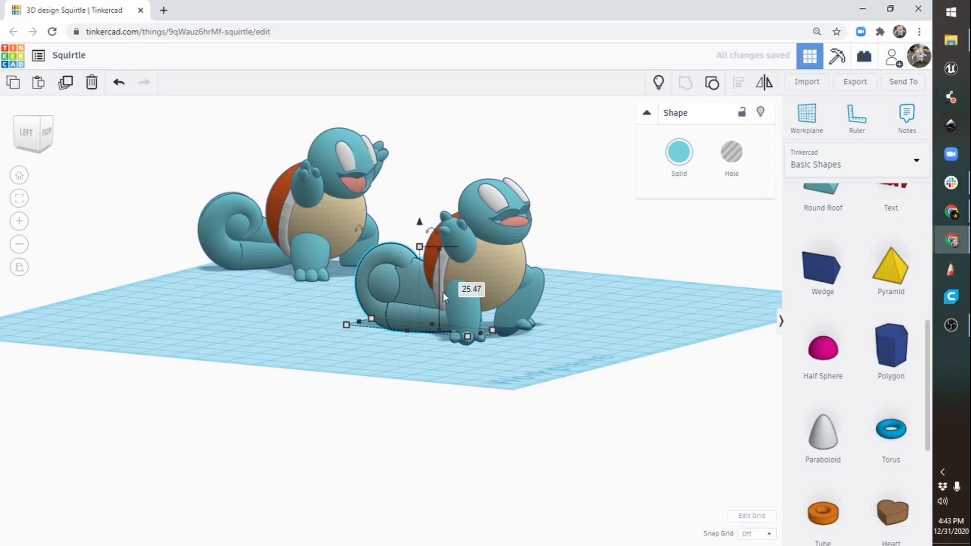
# Step: Rotate the tail about the vertical axis so the coil swings toward the figure's right side, and shift it about 4 by 1.2 mm
pyautogui.moveTo(443, 292); pyautogui.dragTo(431, 416, button='right')
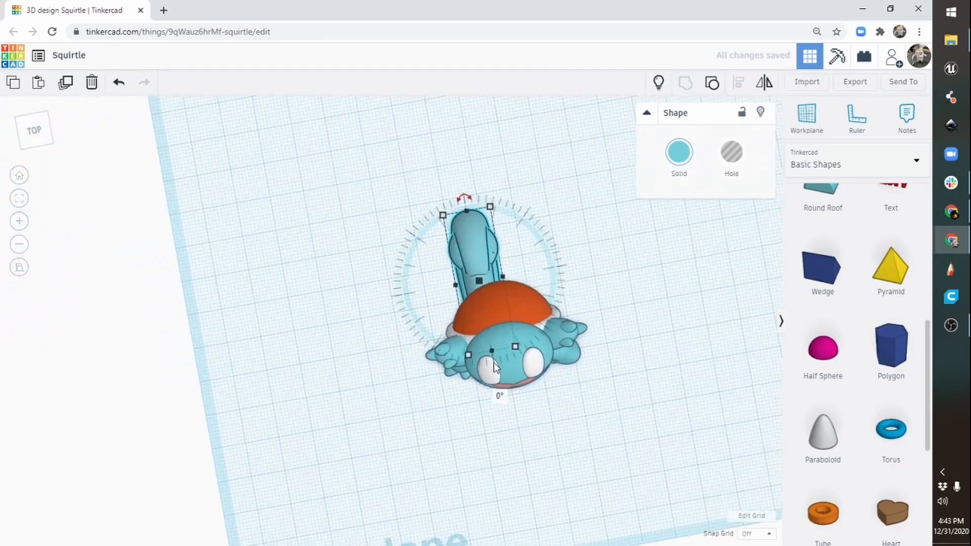
pyautogui.moveTo(496, 362); pyautogui.dragTo(509, 353)
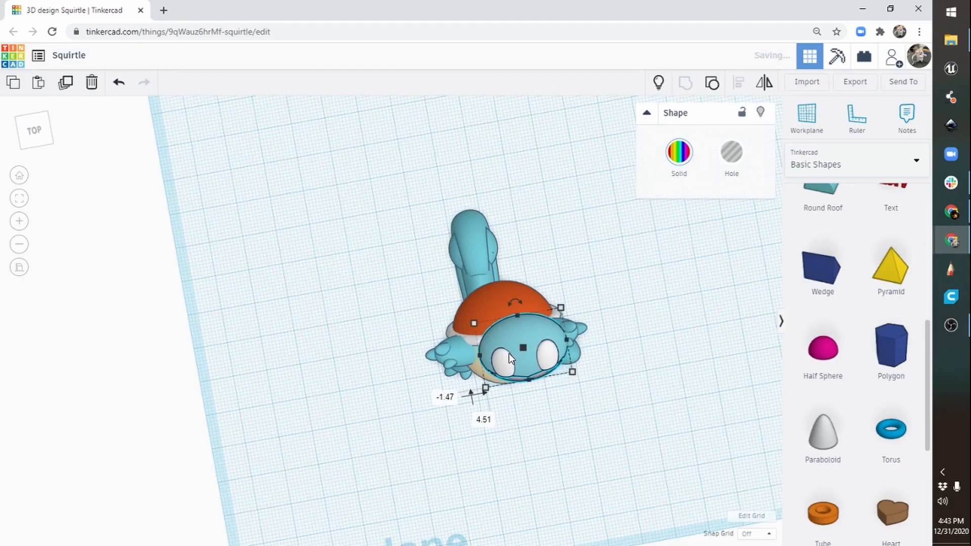
pyautogui.hotkey('ctrl', 'z')
pyautogui.click(477, 243)
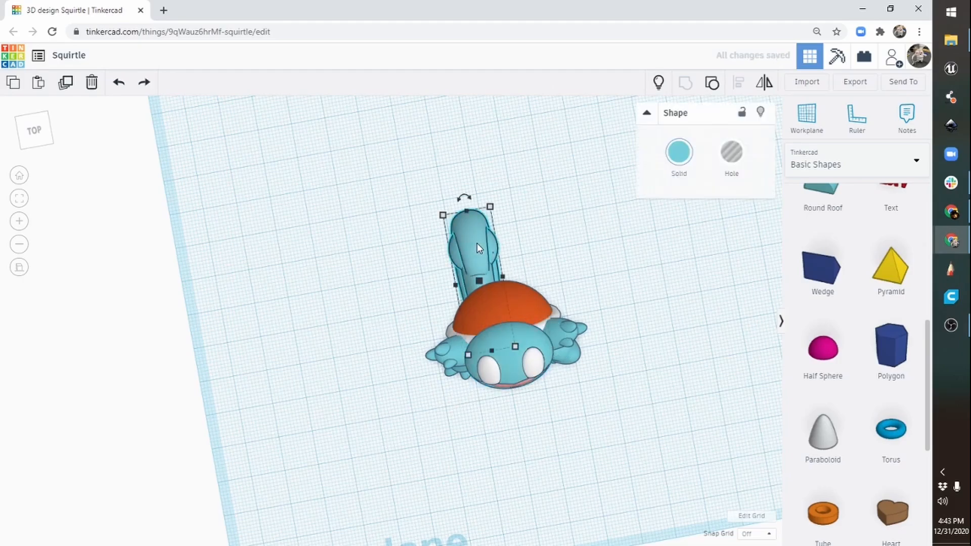
pyautogui.moveTo(460, 202); pyautogui.dragTo(429, 238)
pyautogui.moveTo(478, 282); pyautogui.dragTo(439, 258)
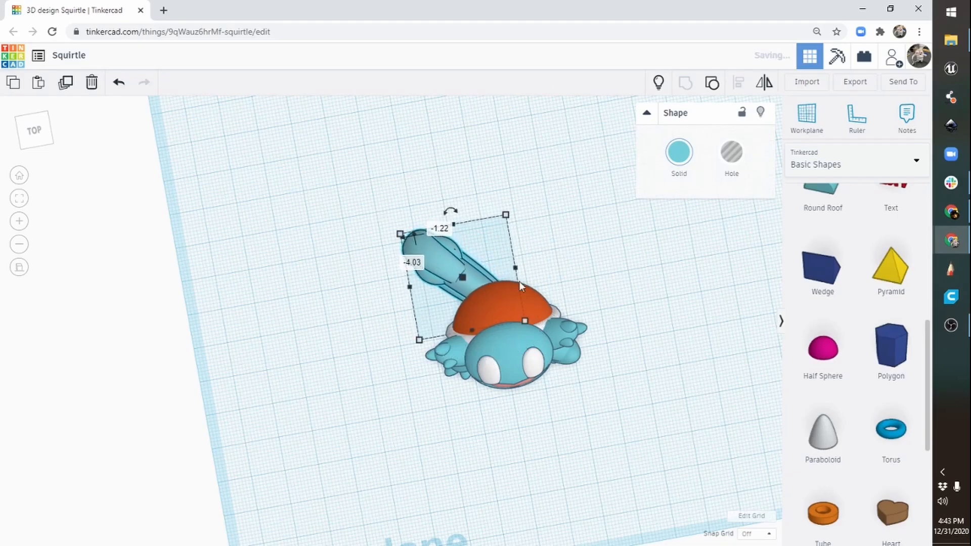
# Step: Tilt the tail 10 degrees in the side view so its tapered end angles up into the shell and the coil drops slightly
pyautogui.moveTo(457, 426); pyautogui.dragTo(550, 306, button='right')
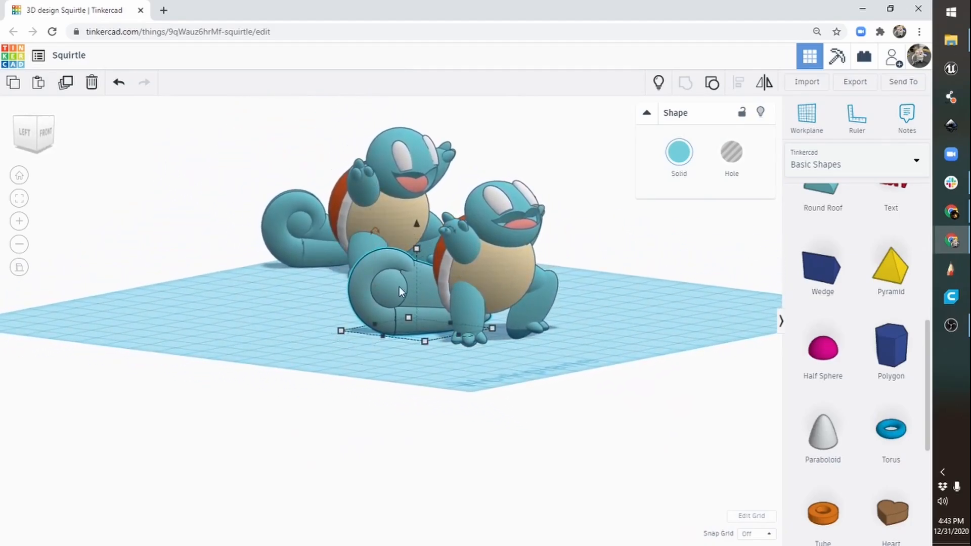
pyautogui.moveTo(420, 279); pyautogui.dragTo(380, 241, button='right')
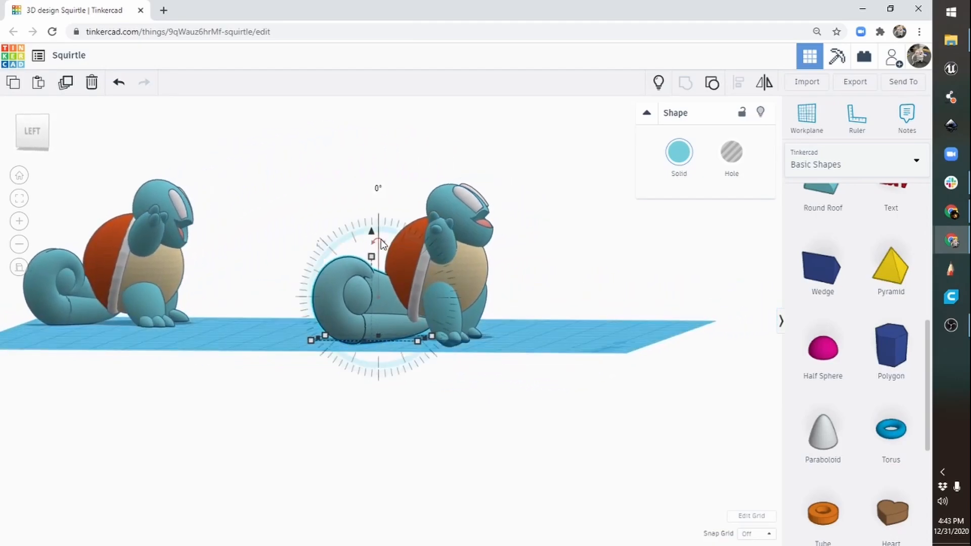
pyautogui.moveTo(378, 223); pyautogui.dragTo(362, 197)
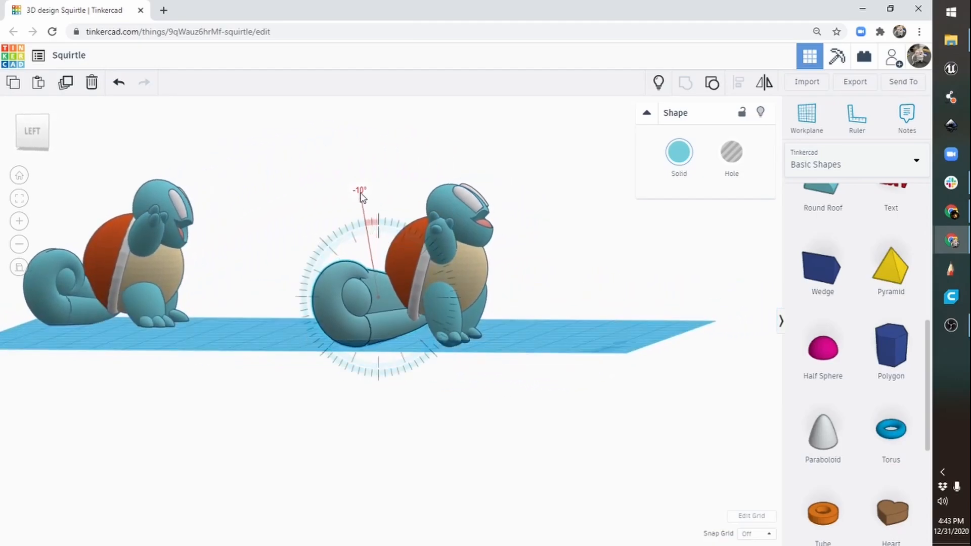
# Step: Add a box hole about 85 by 81 mm around the figure's base and extend it downward so it lies entirely below the workplane
pyautogui.moveTo(561, 247); pyautogui.dragTo(508, 319, button='right')
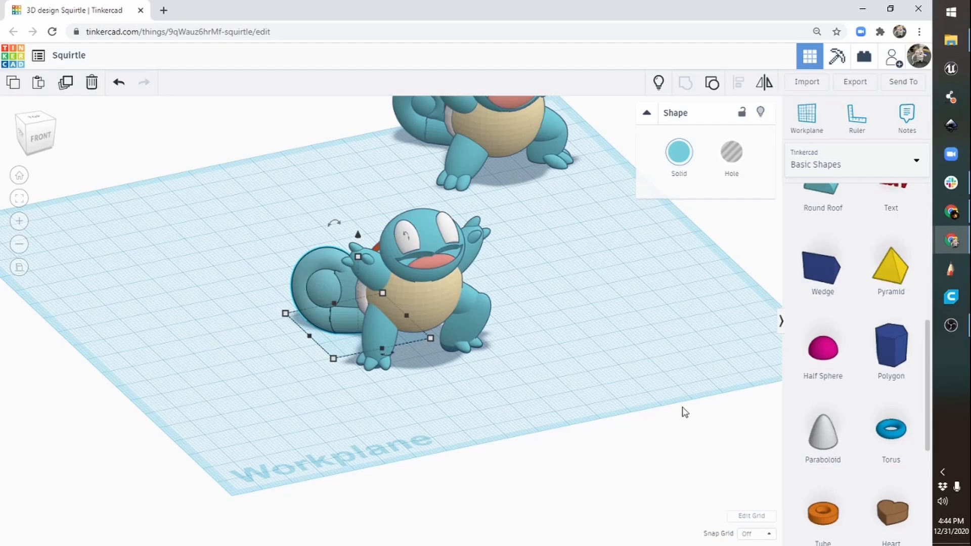
pyautogui.moveTo(927, 341); pyautogui.dragTo(921, 174)
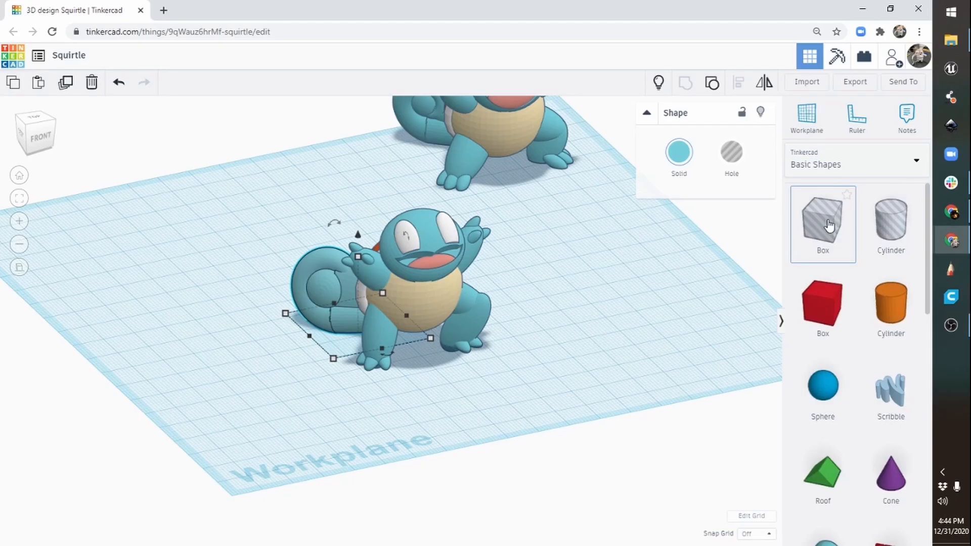
pyautogui.moveTo(829, 225); pyautogui.dragTo(490, 261)
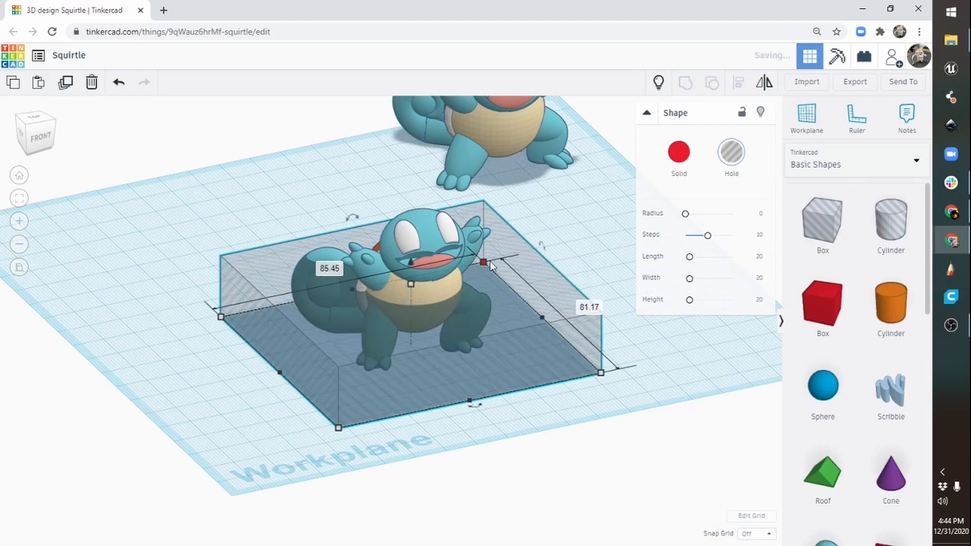
pyautogui.hotkey('ctrl', 'Up')
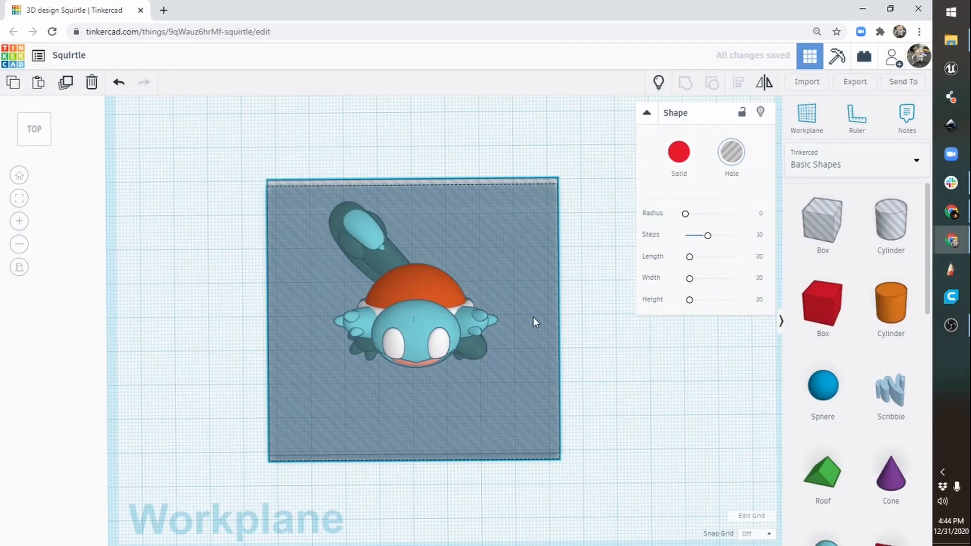
pyautogui.moveTo(533, 317); pyautogui.dragTo(601, 204, button='right')
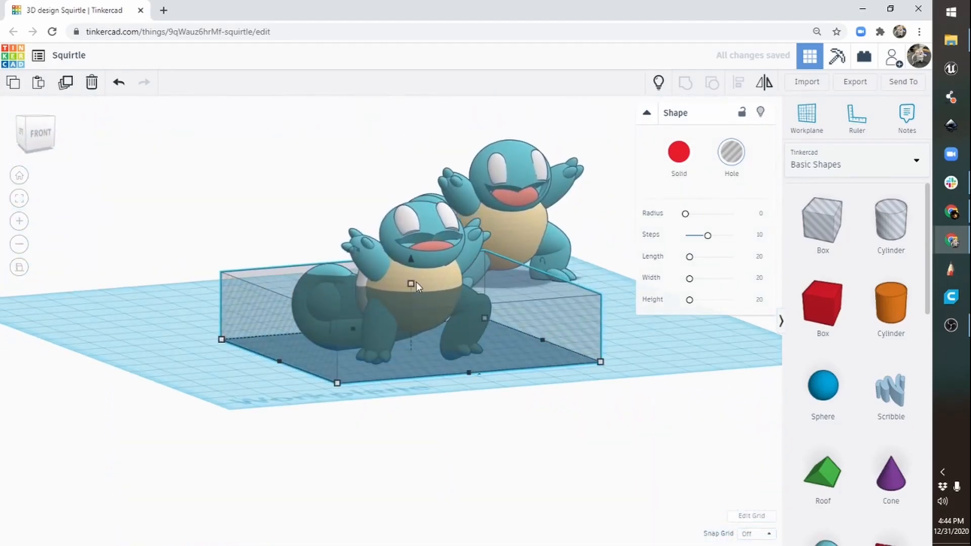
pyautogui.moveTo(411, 282); pyautogui.dragTo(405, 470)
pyautogui.moveTo(357, 462); pyautogui.dragTo(462, 436, button='right')
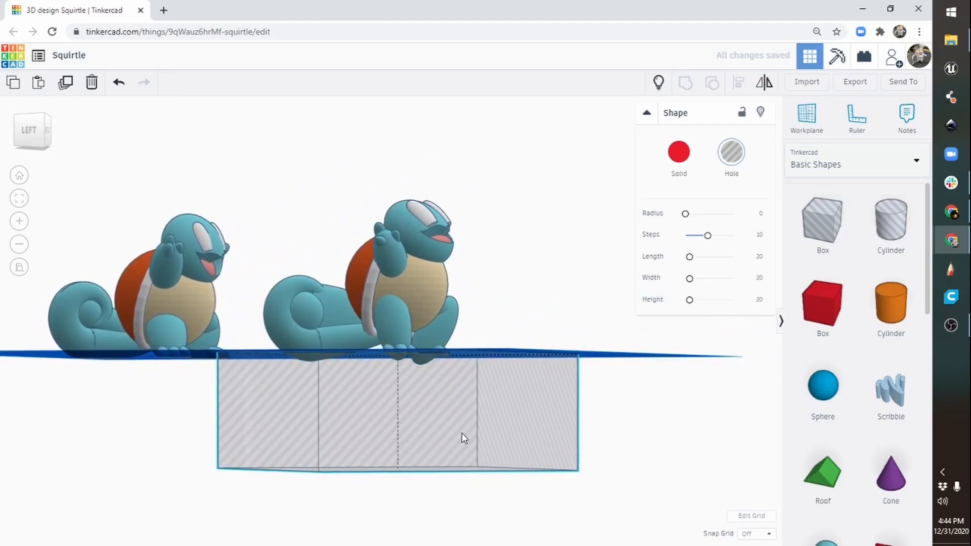
# Step: Group all the figure's parts with the box hole to cut the feet and tail flat at the workplane
pyautogui.moveTo(462, 433); pyautogui.dragTo(271, 503, button='right')
pyautogui.moveTo(227, 188); pyautogui.dragTo(620, 512)
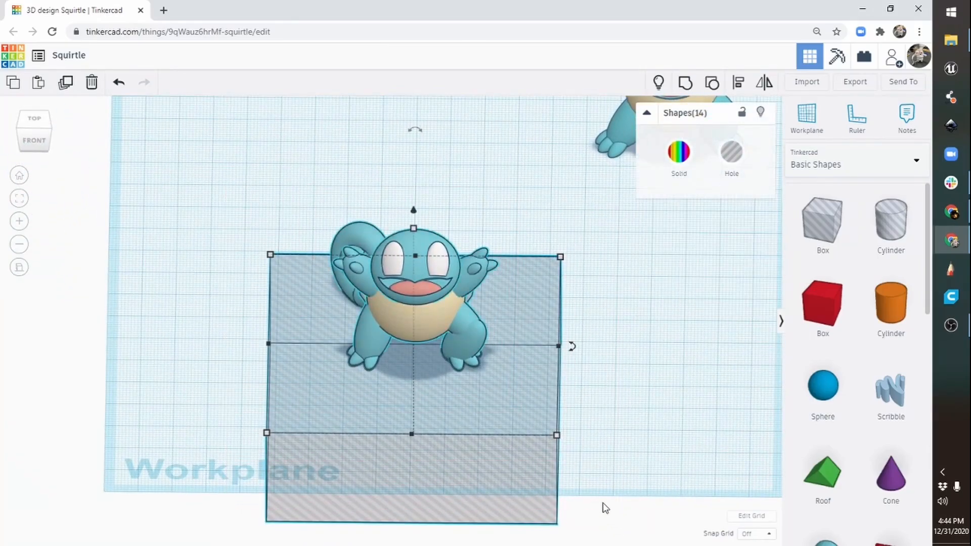
pyautogui.click(685, 87)
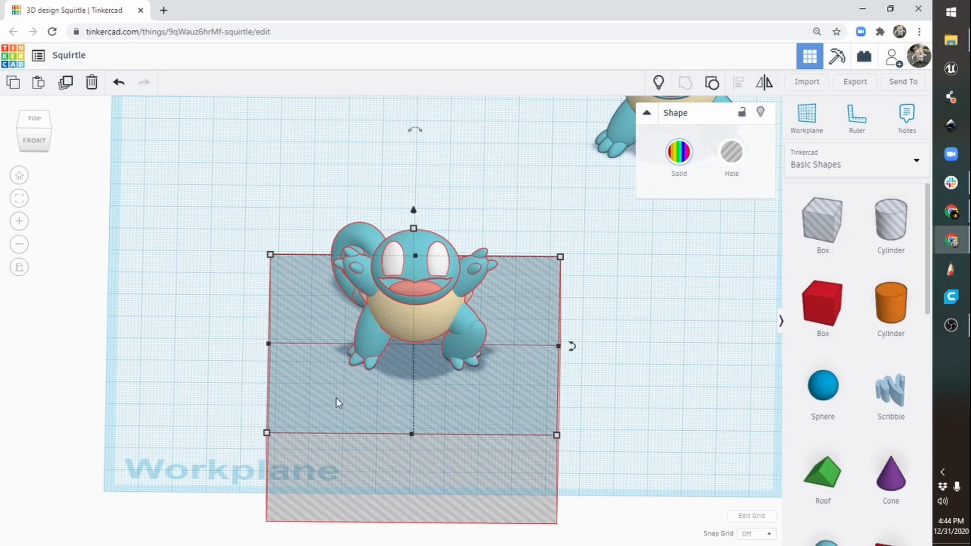
pyautogui.moveTo(240, 426); pyautogui.dragTo(389, 299, button='right')
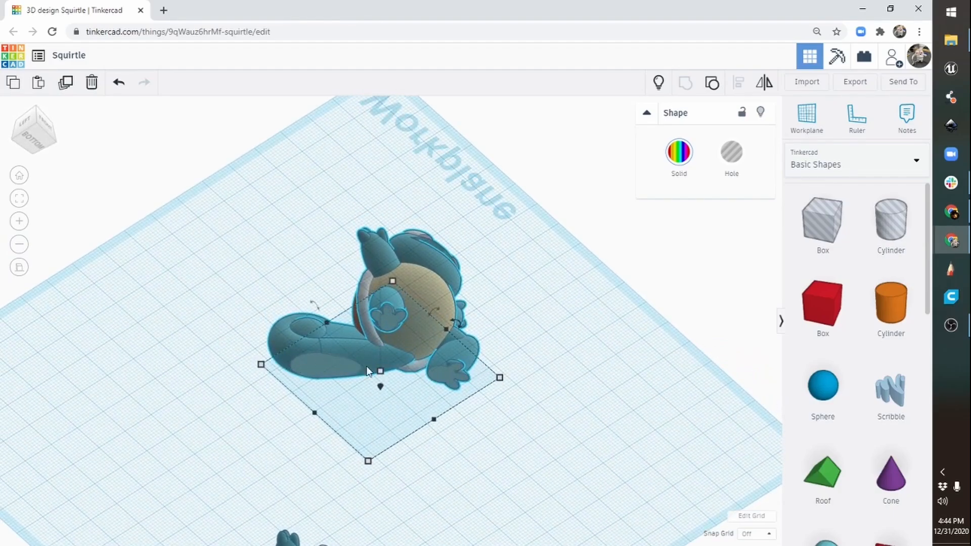
pyautogui.moveTo(515, 293); pyautogui.dragTo(417, 229, button='right')
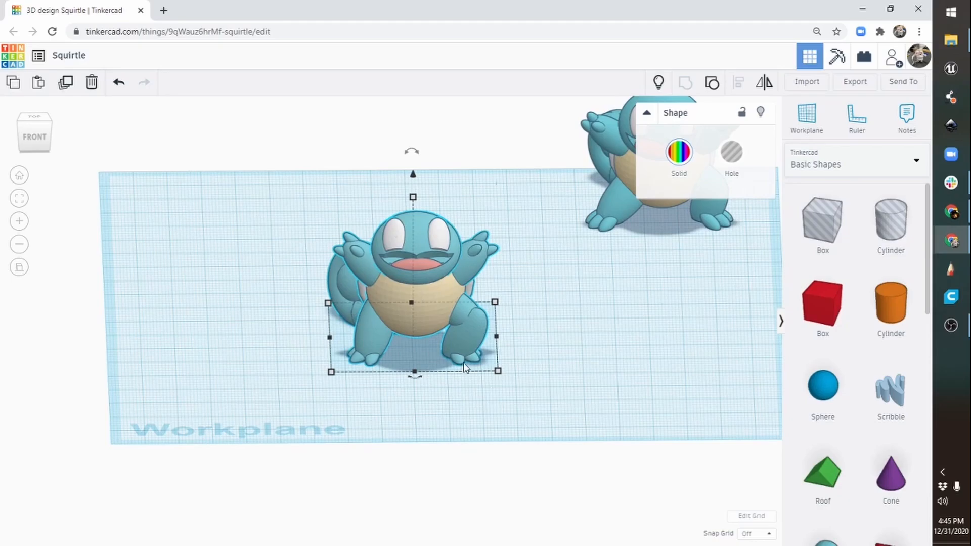
pyautogui.moveTo(574, 317); pyautogui.dragTo(574, 292, button='right')
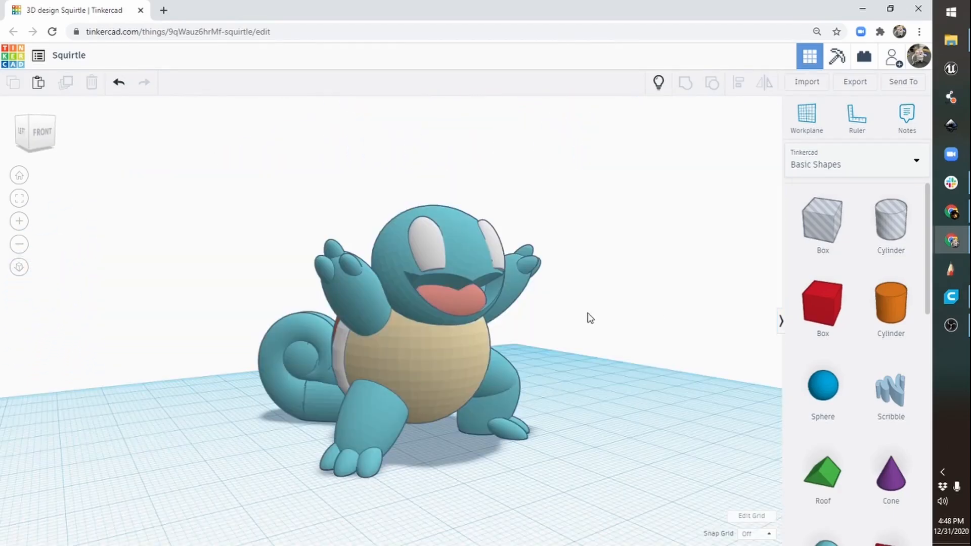
# Step: Shift the grouped Squirtle about 4 by 0.8 mm on the workplane and export only the selected shape as an STL file
pyautogui.moveTo(628, 347); pyautogui.dragTo(512, 376, button='right')
pyautogui.click(460, 383)
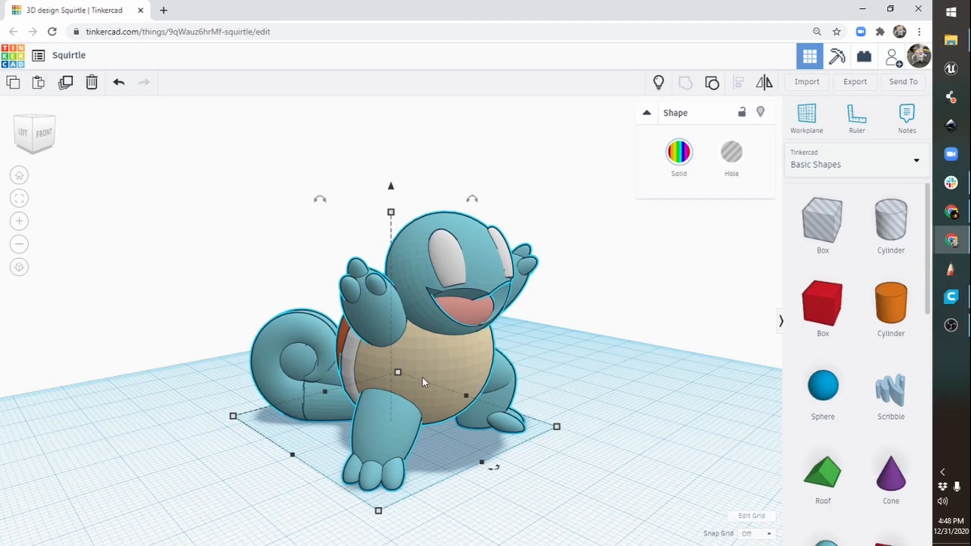
pyautogui.moveTo(450, 369); pyautogui.dragTo(433, 381)
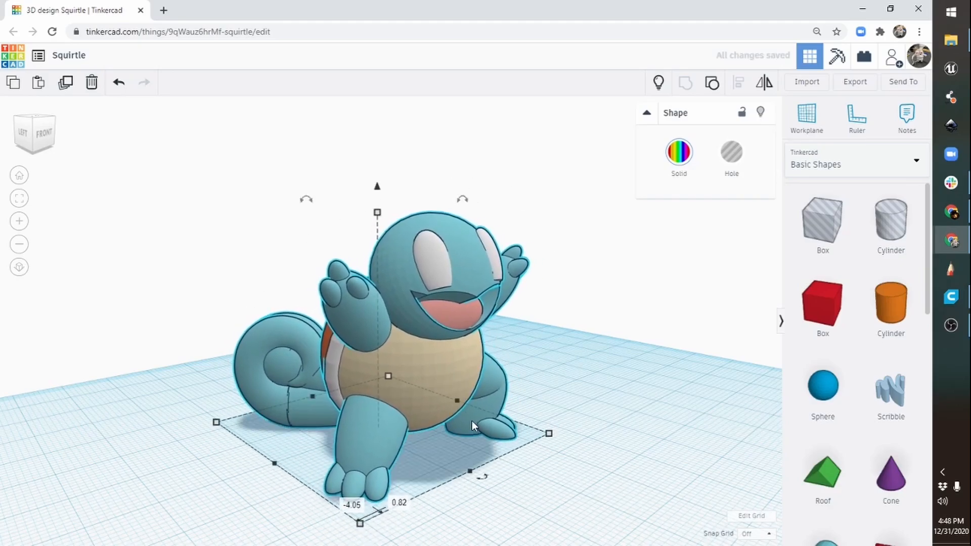
pyautogui.click(861, 88)
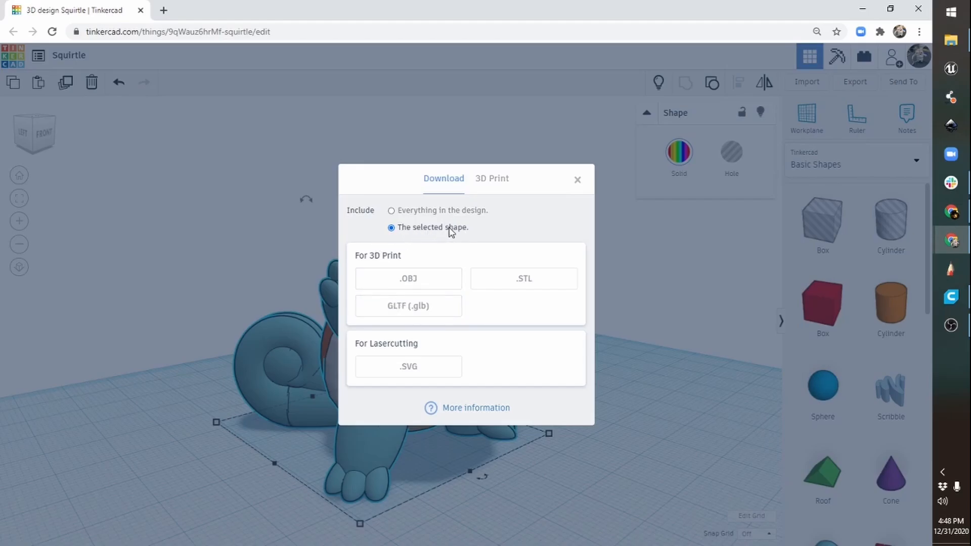
pyautogui.click(544, 288)
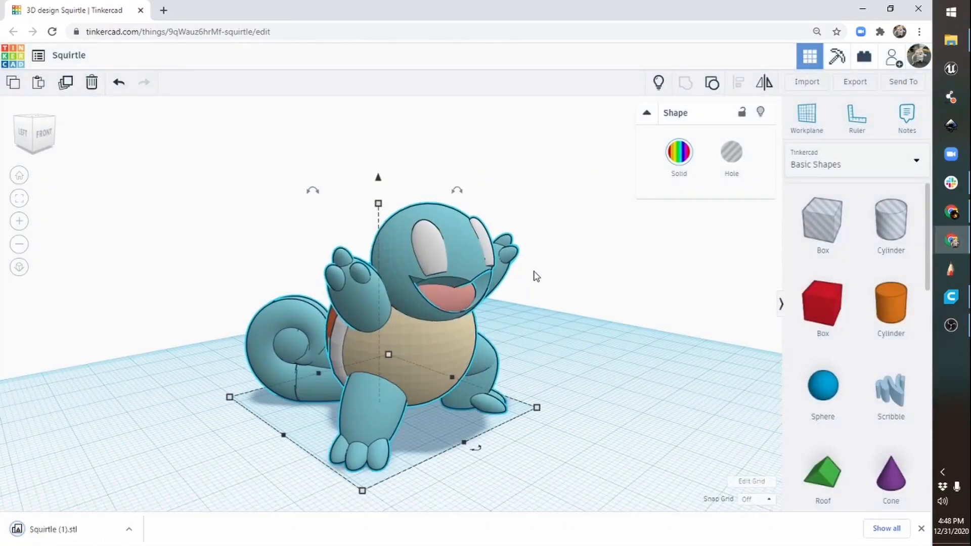
# Step: Switch to Ultimaker Cura, reposition the view of the build plate and collapse the Speed and Travel print settings
pyautogui.click(951, 299)
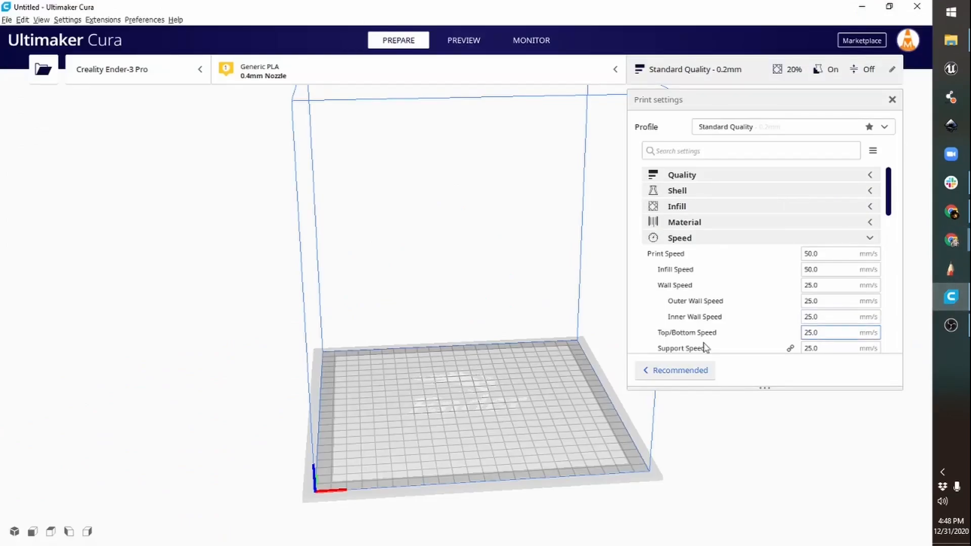
pyautogui.moveTo(501, 413); pyautogui.dragTo(189, 421, button='middle')
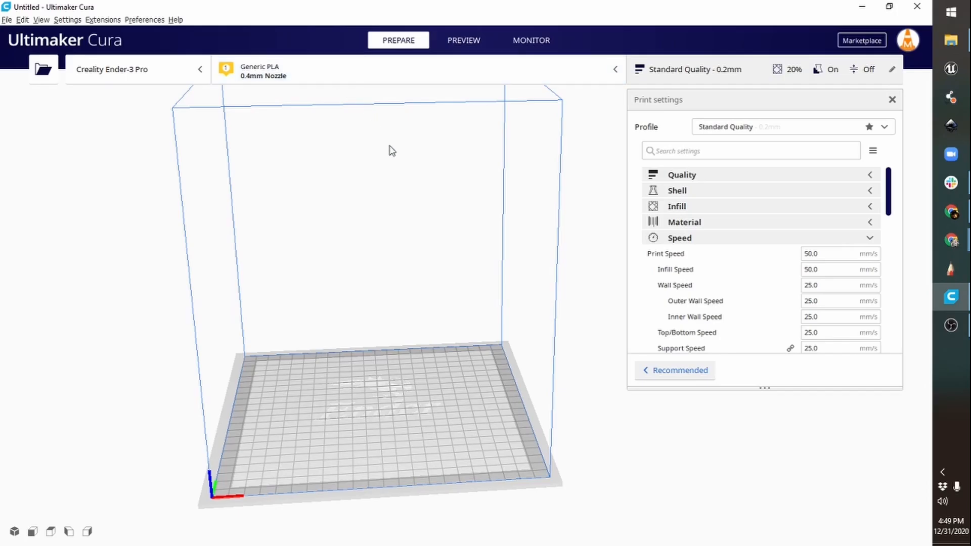
pyautogui.moveTo(379, 418); pyautogui.dragTo(425, 410, button='right')
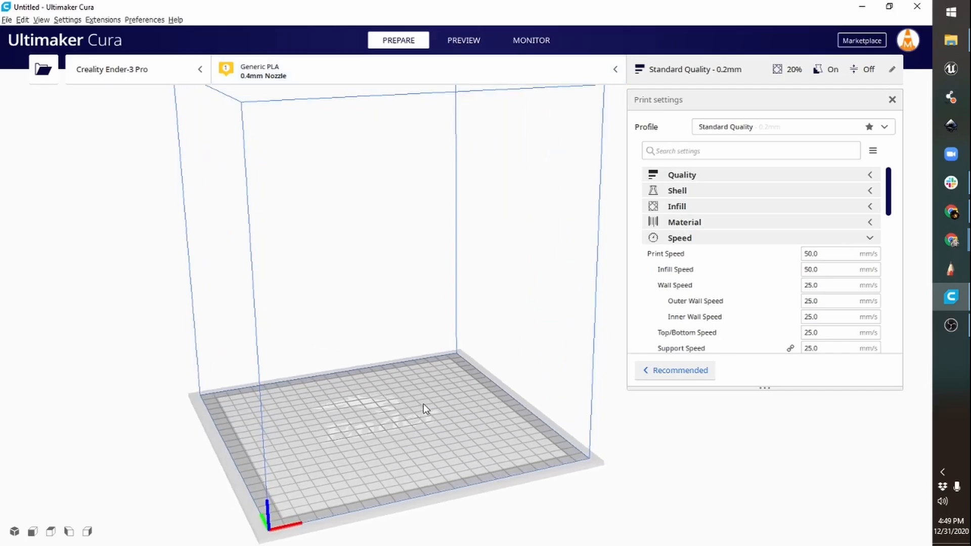
pyautogui.click(870, 239)
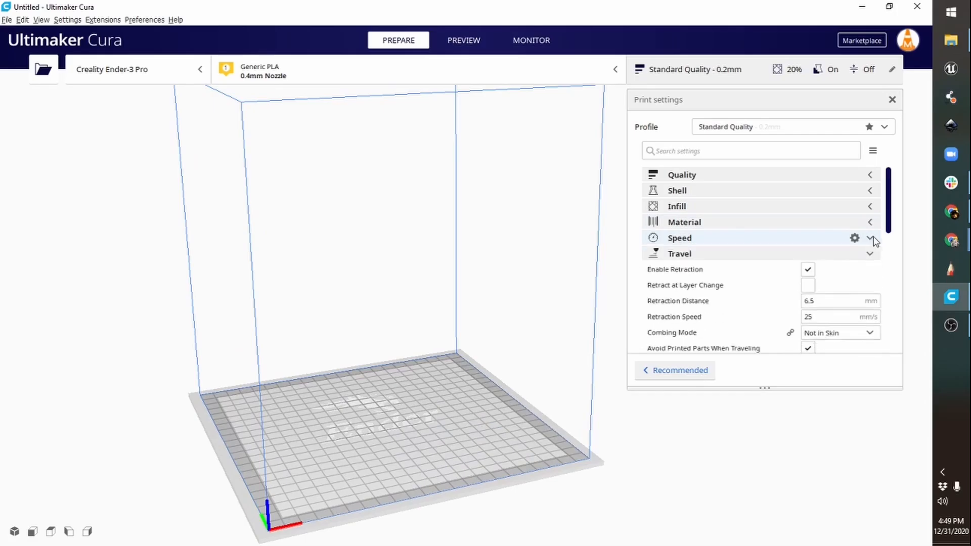
pyautogui.click(870, 254)
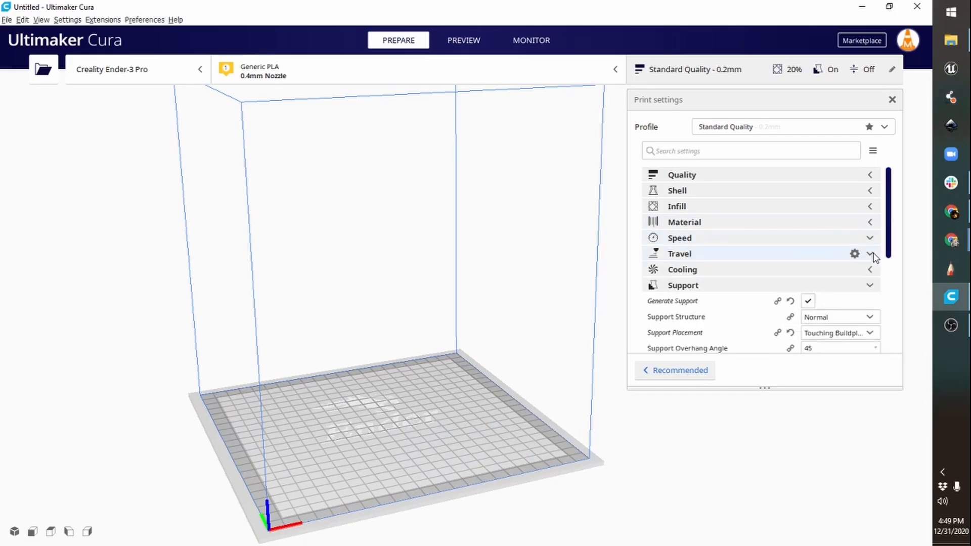
# Step: Open Squirtle (1).stl from the Downloads folder and select the model on the build plate
pyautogui.click(42, 70)
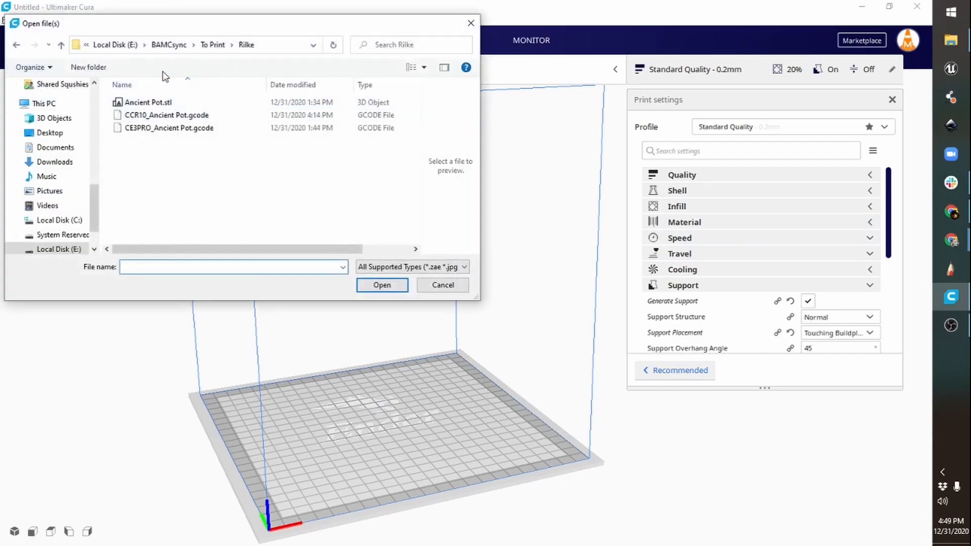
pyautogui.click(56, 162)
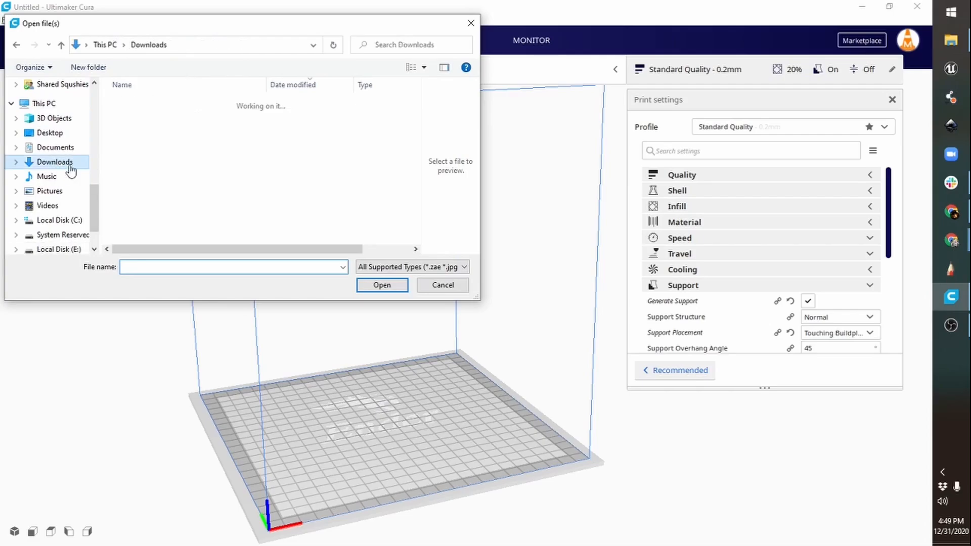
pyautogui.click(154, 120)
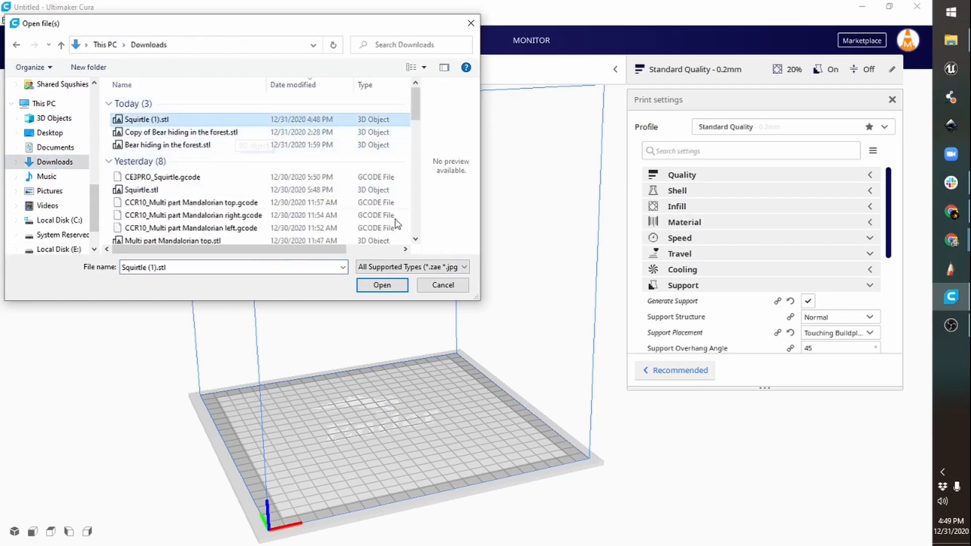
pyautogui.click(387, 286)
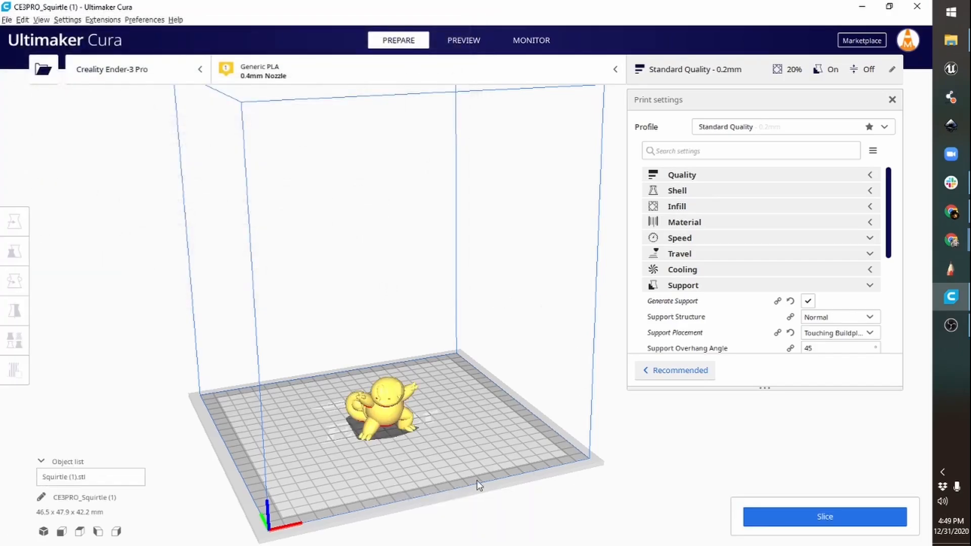
pyautogui.click(384, 414)
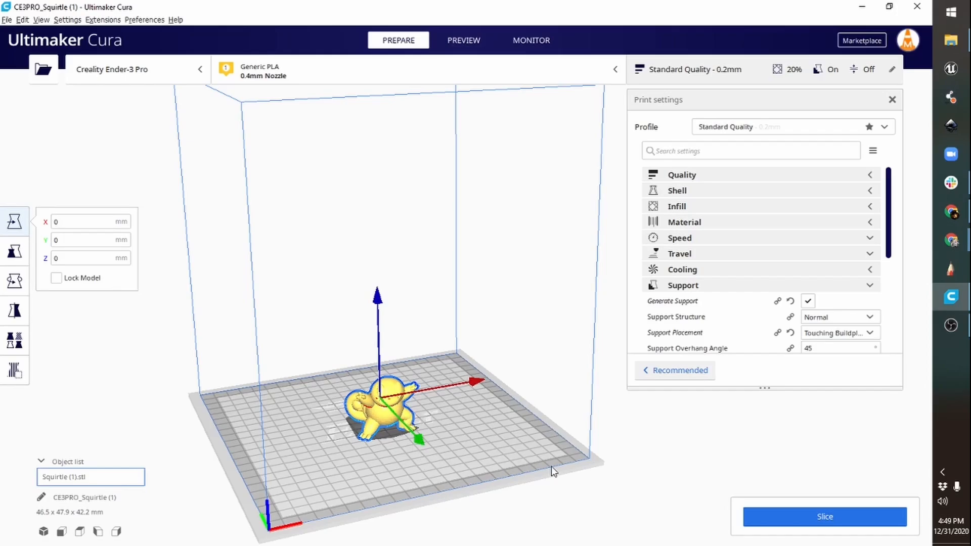
# Step: Inspect the Squirtle model on the build plate from the front and from underneath, examining its red overhang areas
pyautogui.scroll(5, 551, 466)
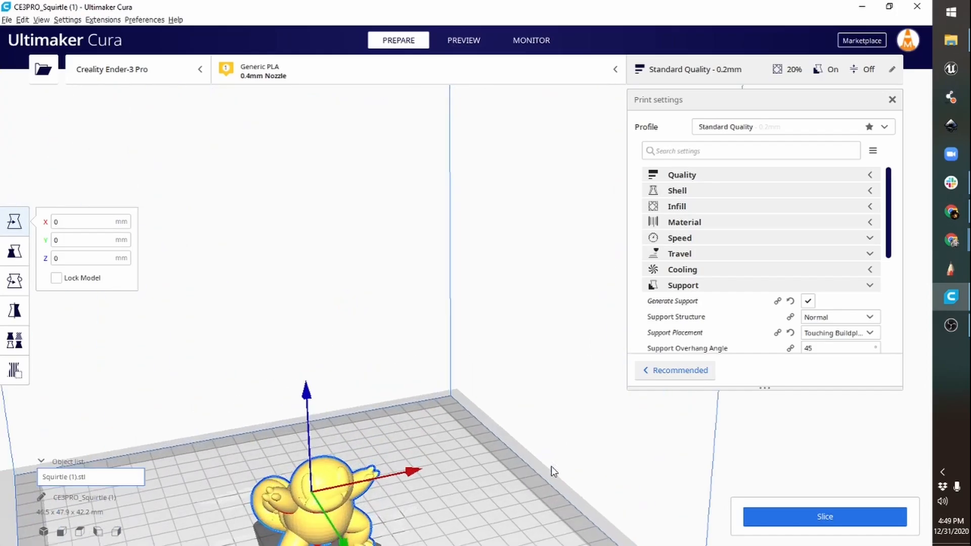
pyautogui.moveTo(398, 444); pyautogui.dragTo(492, 240, button='middle')
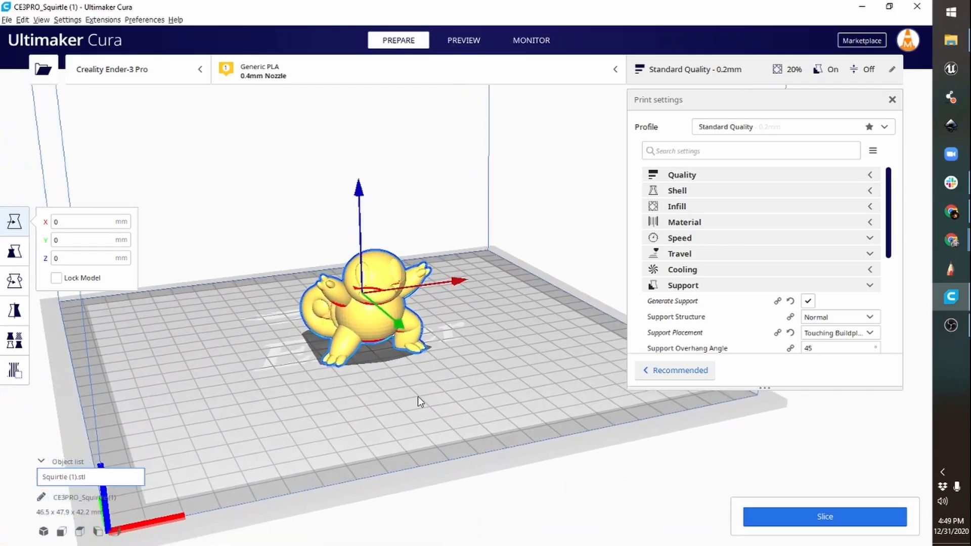
pyautogui.moveTo(418, 398); pyautogui.dragTo(445, 309, button='right')
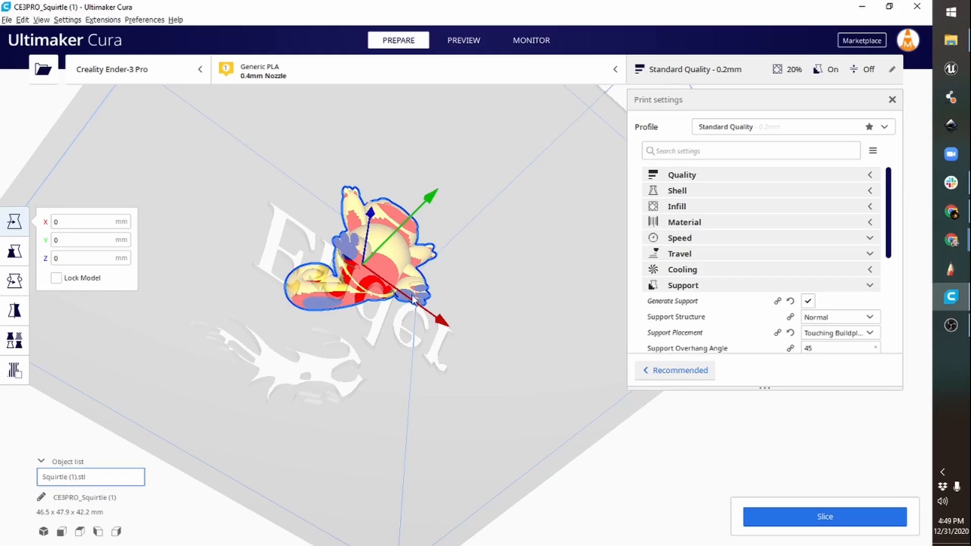
pyautogui.moveTo(506, 273); pyautogui.dragTo(448, 359, button='right')
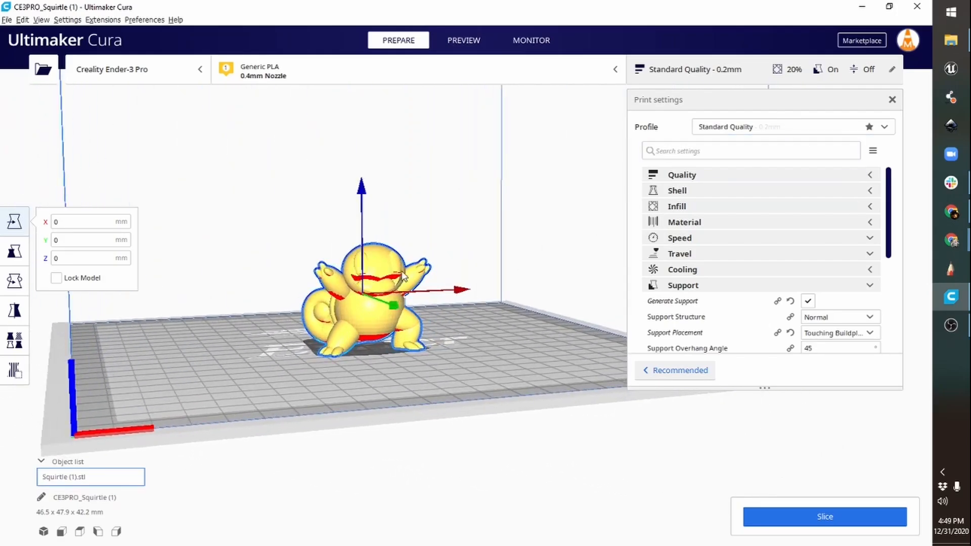
pyautogui.moveTo(386, 290); pyautogui.dragTo(339, 331, button='right')
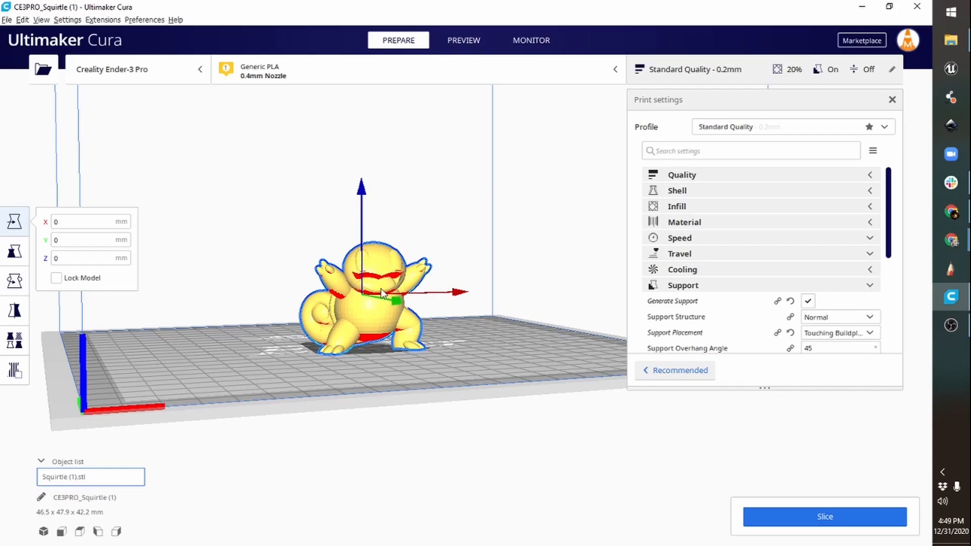
pyautogui.scroll(5, 384, 307)
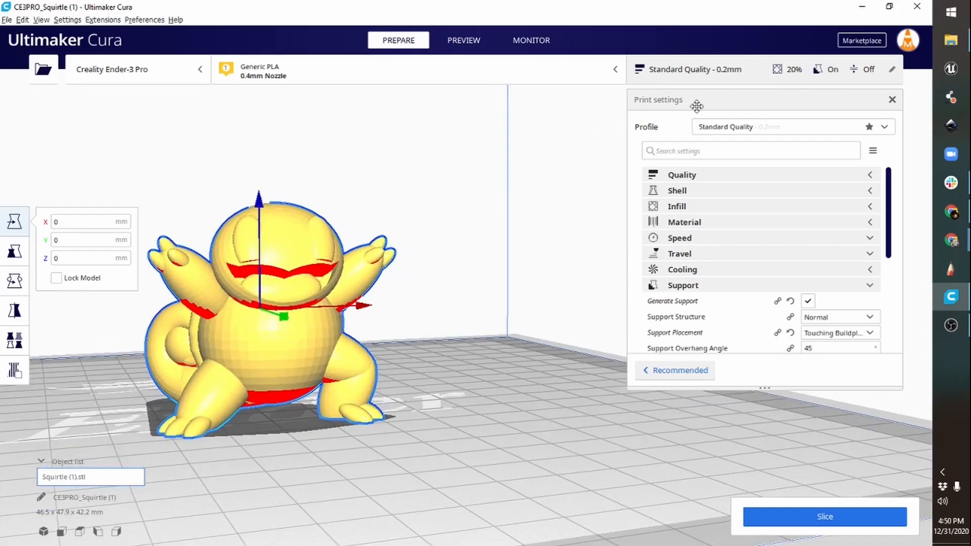
# Step: Switch the print profile to Super Quality - 0.12 mm and look over the Support settings
pyautogui.click(884, 128)
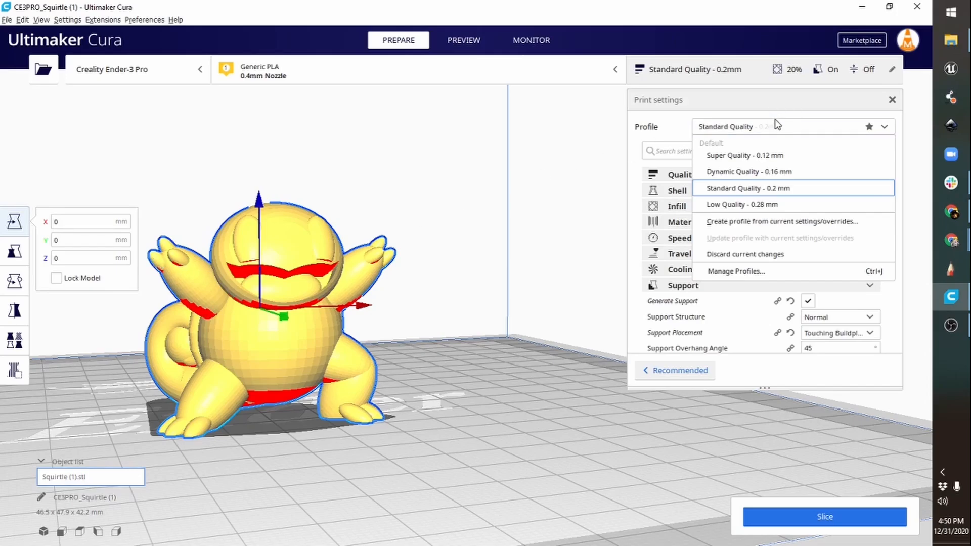
pyautogui.click(745, 155)
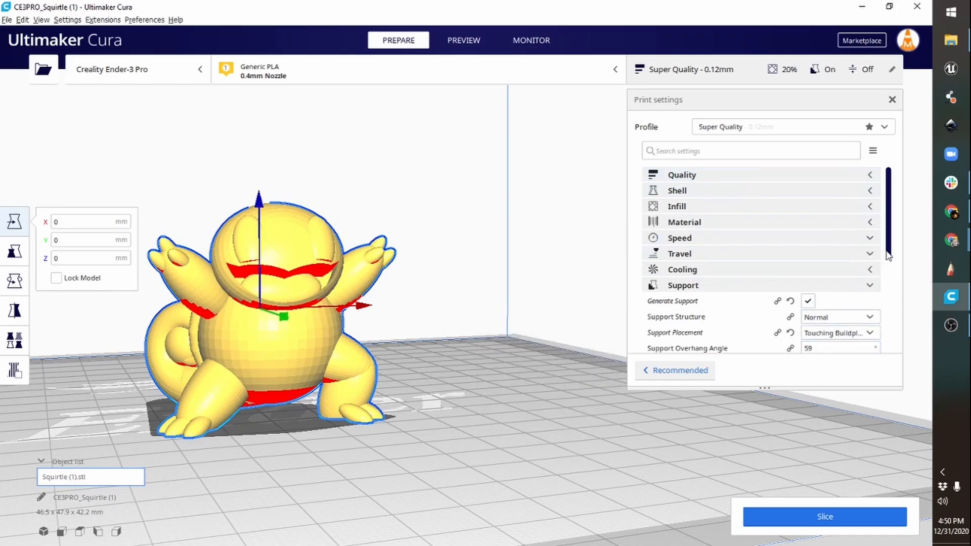
pyautogui.moveTo(888, 256); pyautogui.dragTo(890, 293)
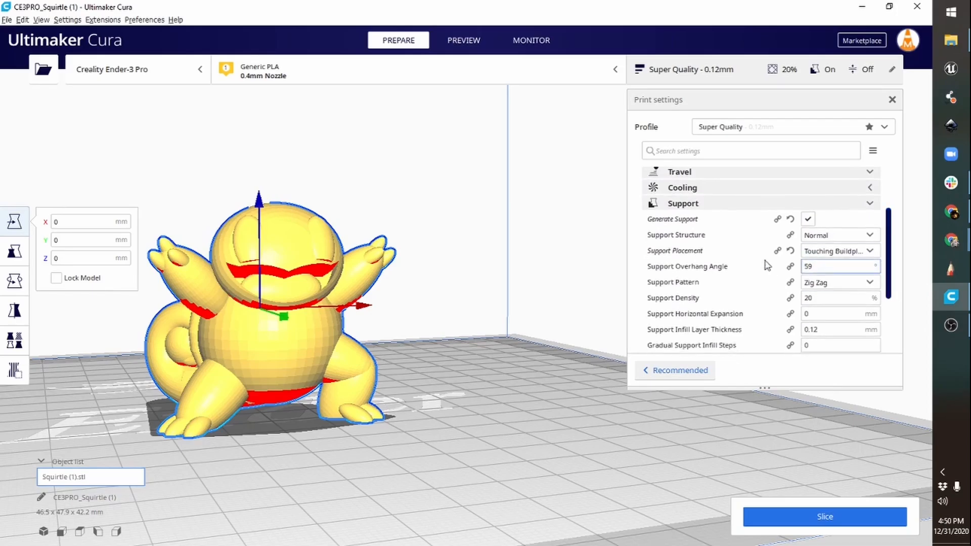
pyautogui.moveTo(675, 271)
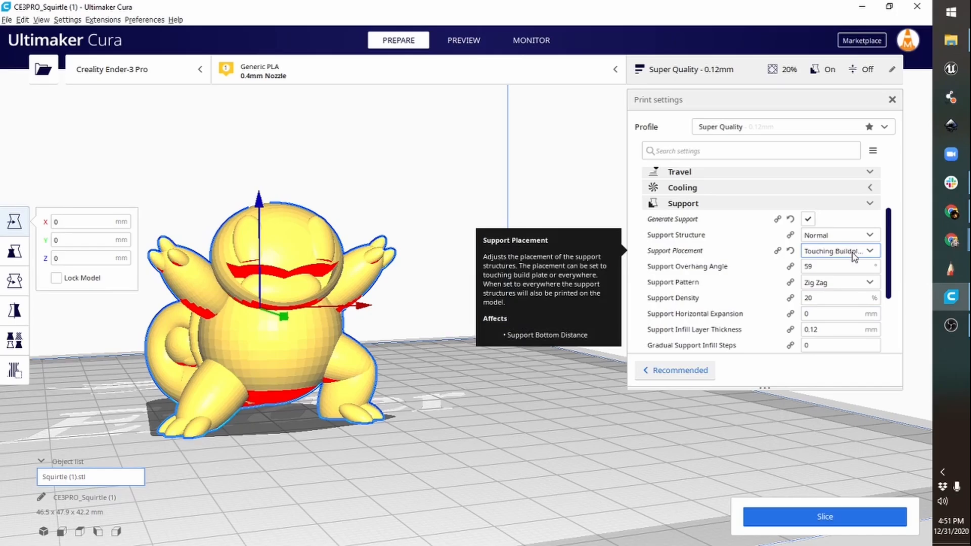
# Step: Try a support overhang angle of 60°, set it back to 59° and check the overhangs from below
pyautogui.doubleClick(823, 266)
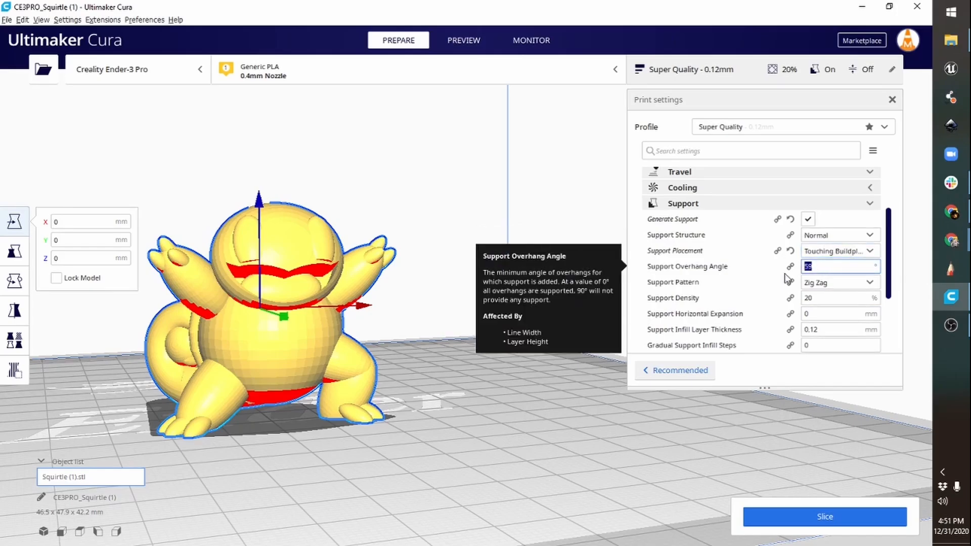
pyautogui.write('60')
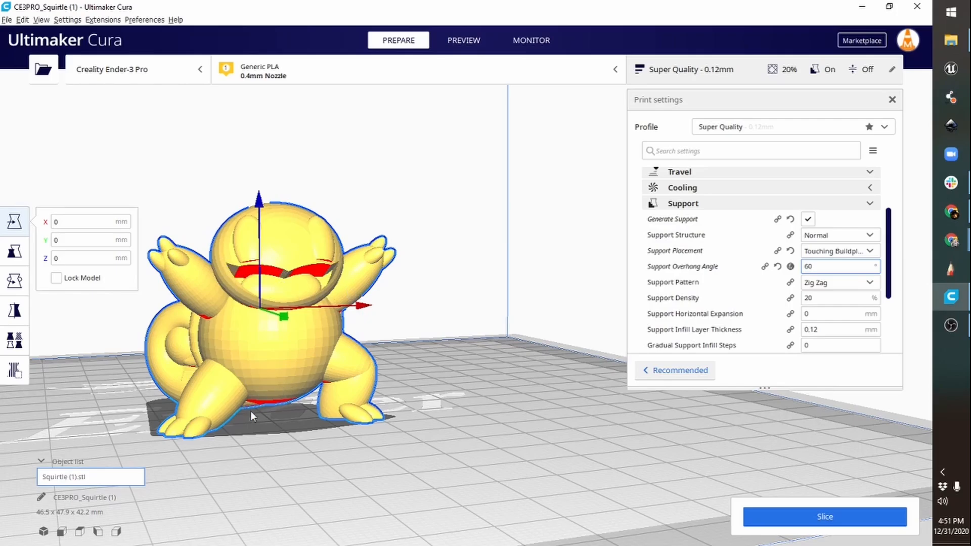
pyautogui.doubleClick(809, 266)
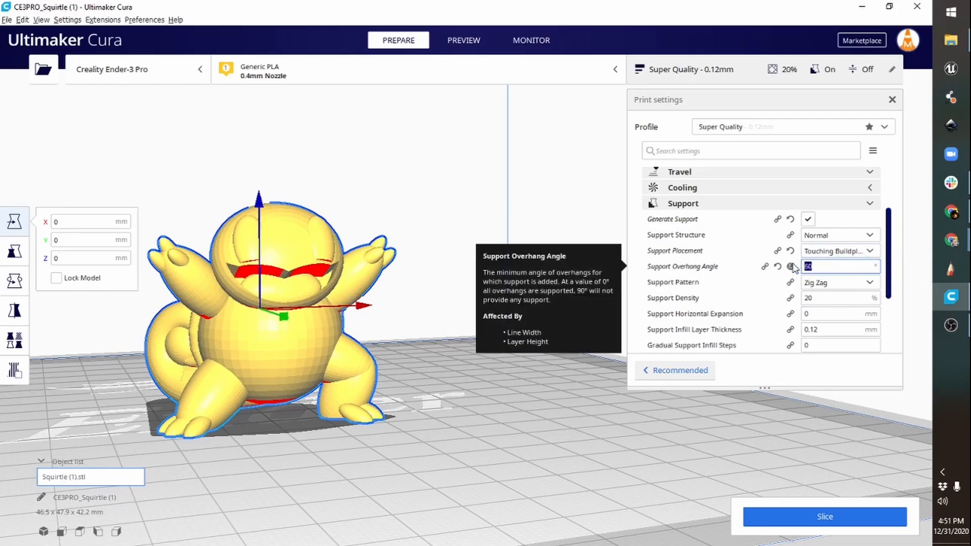
pyautogui.write('55')
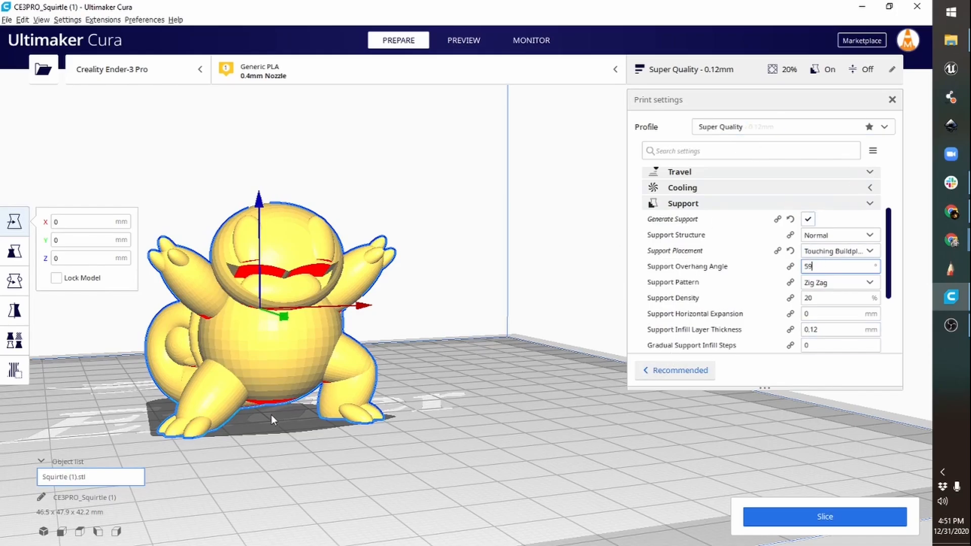
pyautogui.moveTo(271, 415); pyautogui.dragTo(300, 311, button='right')
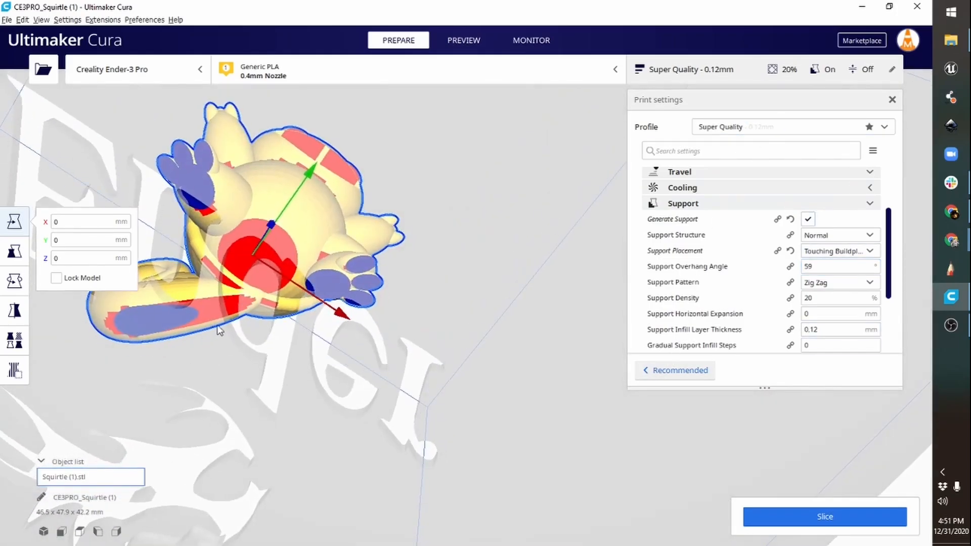
# Step: Switch the profile to Standard Quality - 0.2 mm and re-enter the 45° support overhang angle to compare the overhang areas
pyautogui.click(885, 127)
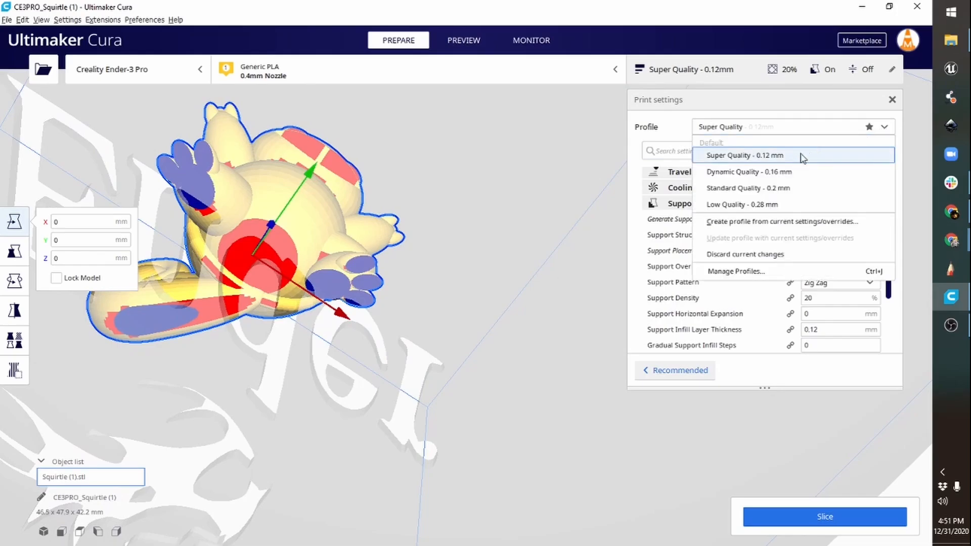
pyautogui.click(751, 188)
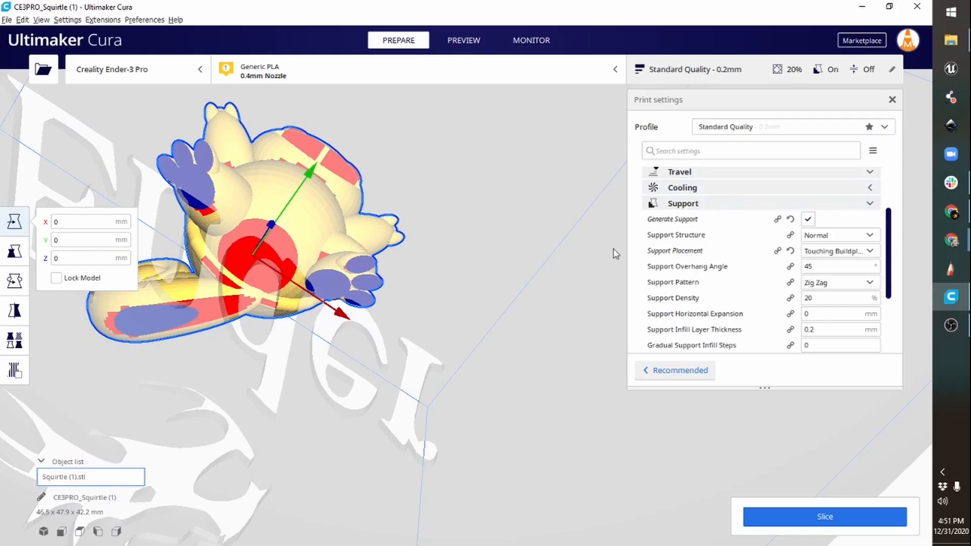
pyautogui.click(825, 267)
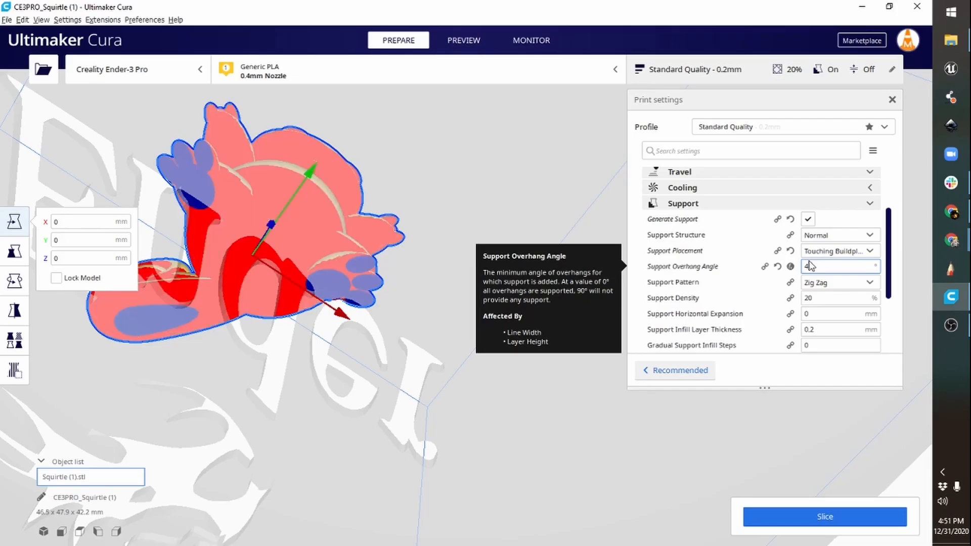
pyautogui.write('5')
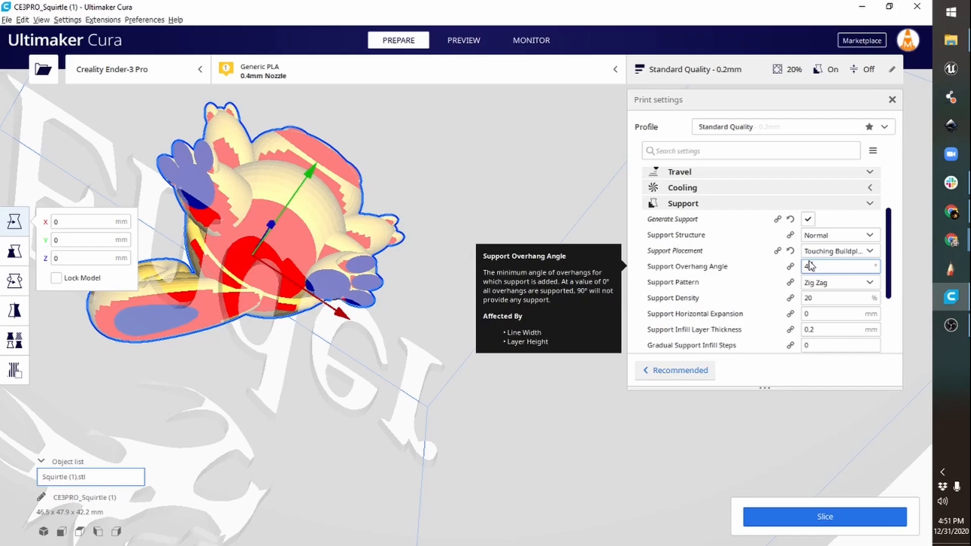
pyautogui.moveTo(299, 283); pyautogui.dragTo(364, 276, button='right')
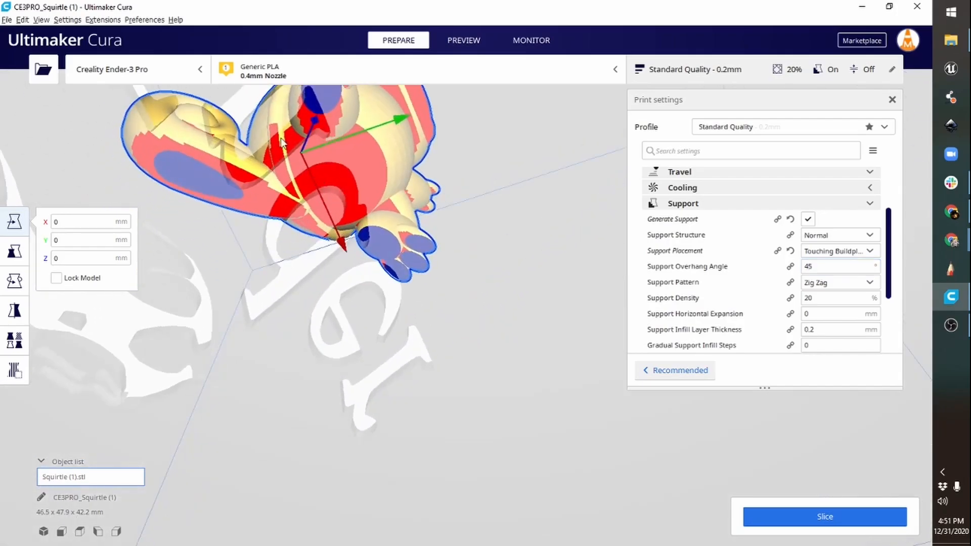
pyautogui.moveTo(479, 178); pyautogui.dragTo(529, 253, button='right')
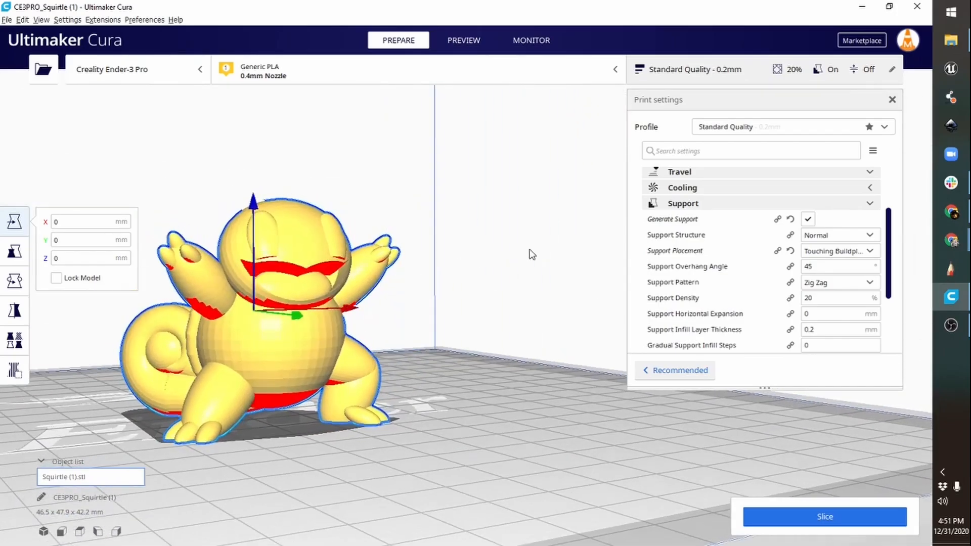
# Step: Set the profile to Super Quality - 0.12 mm and re-enter the support overhang angle as 59° to refresh the overhang areas
pyautogui.click(886, 128)
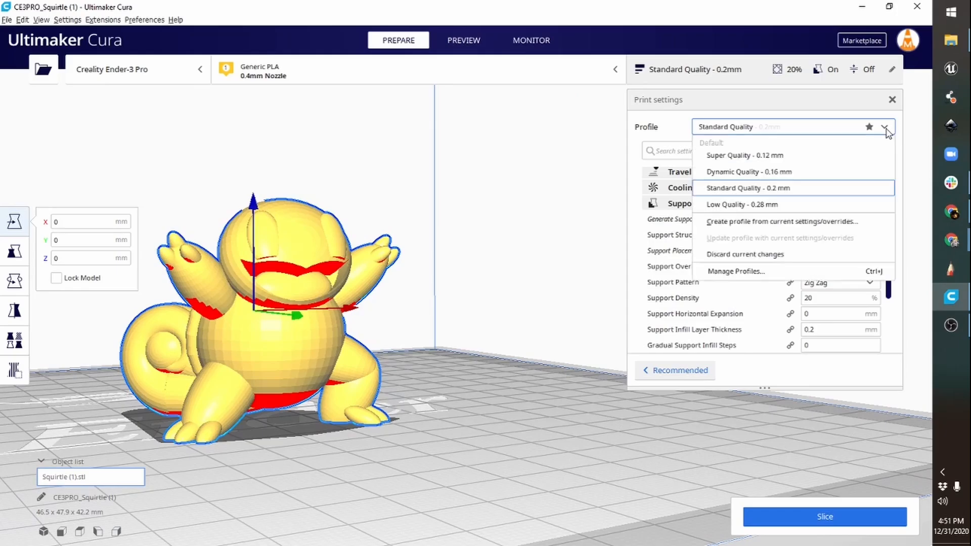
pyautogui.click(749, 157)
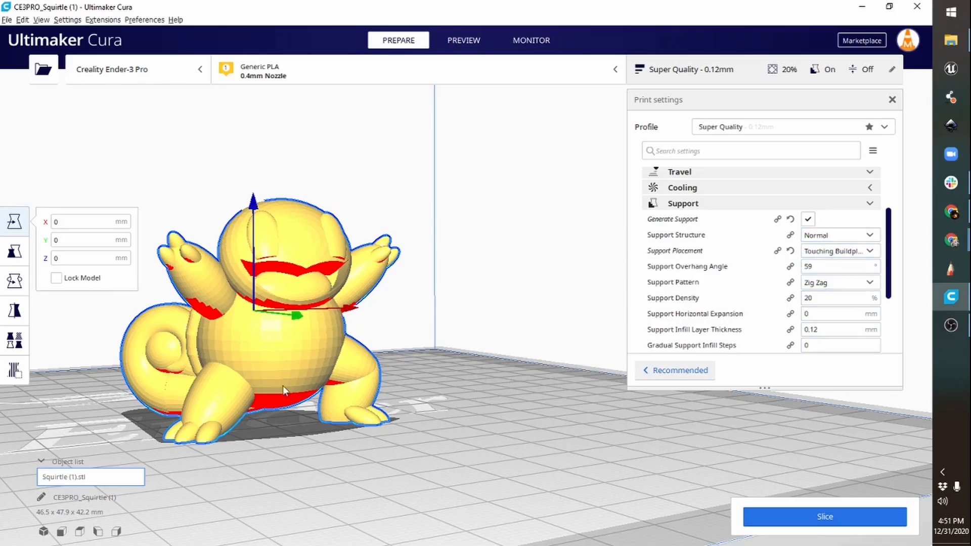
pyautogui.moveTo(200, 315); pyautogui.dragTo(319, 340, button='right')
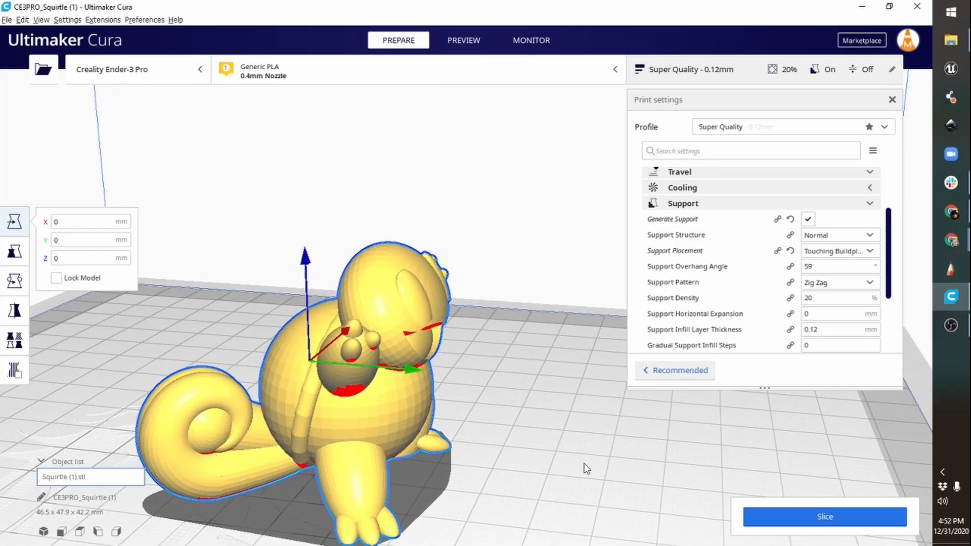
pyautogui.moveTo(584, 468); pyautogui.dragTo(759, 334, button='right')
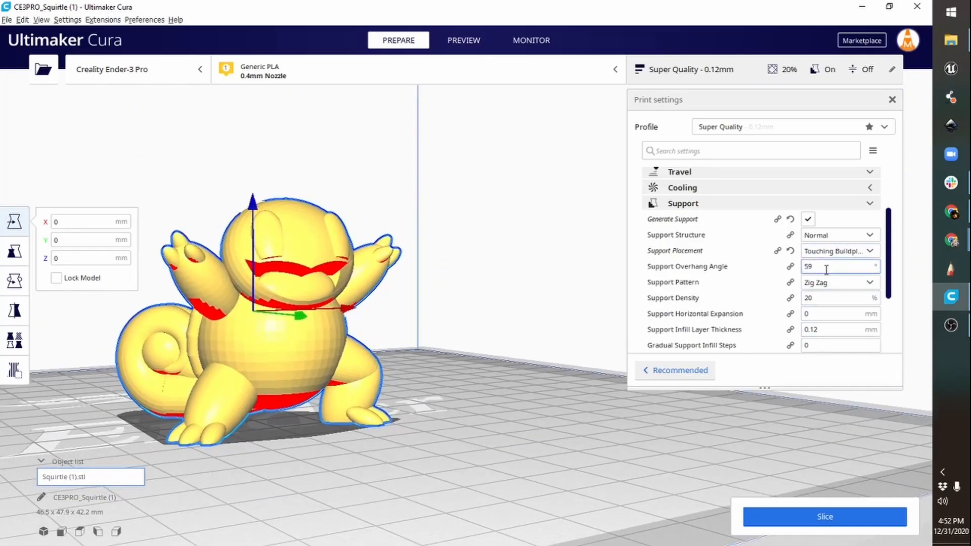
pyautogui.press('BackSpace')
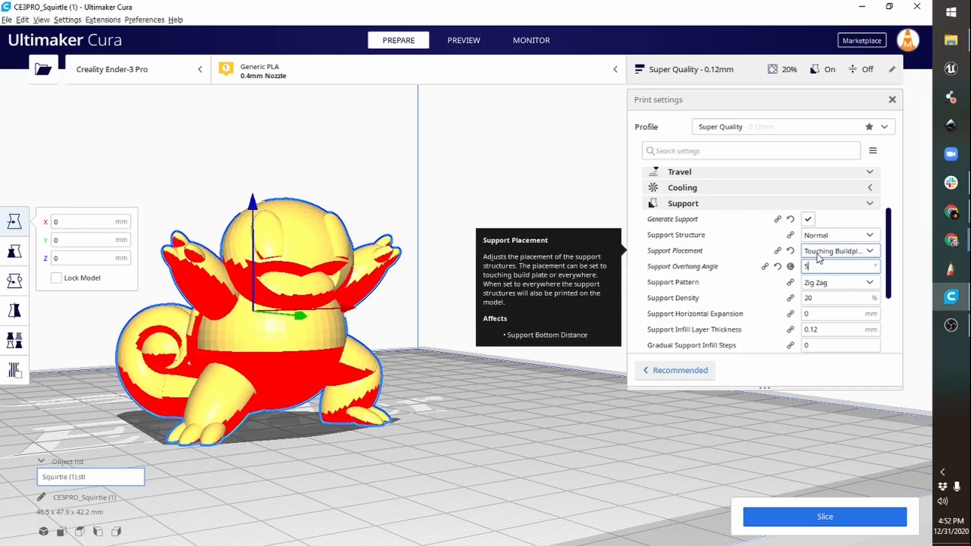
pyautogui.write('5')
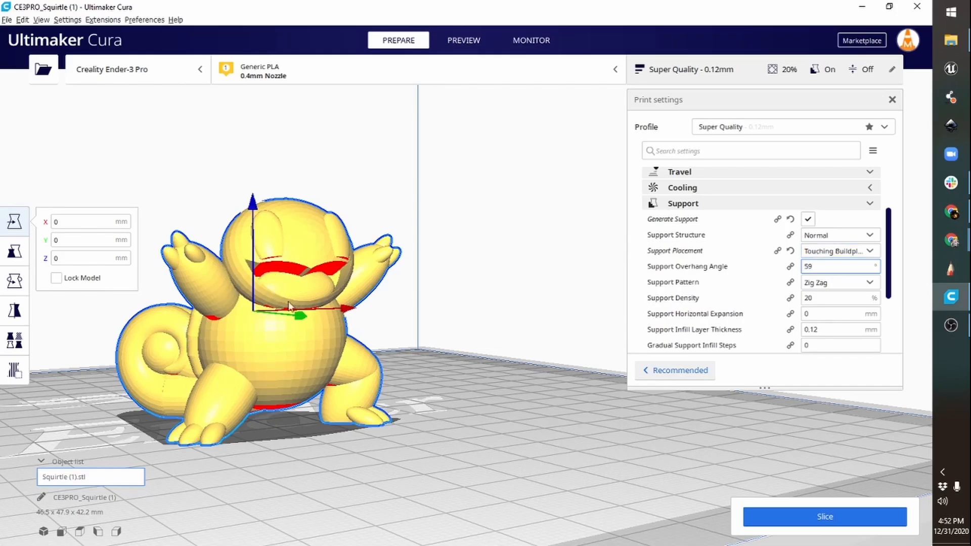
# Step: Slice the Squirtle model, check its dimensions with the Scale tool and deselect it
pyautogui.click(825, 521)
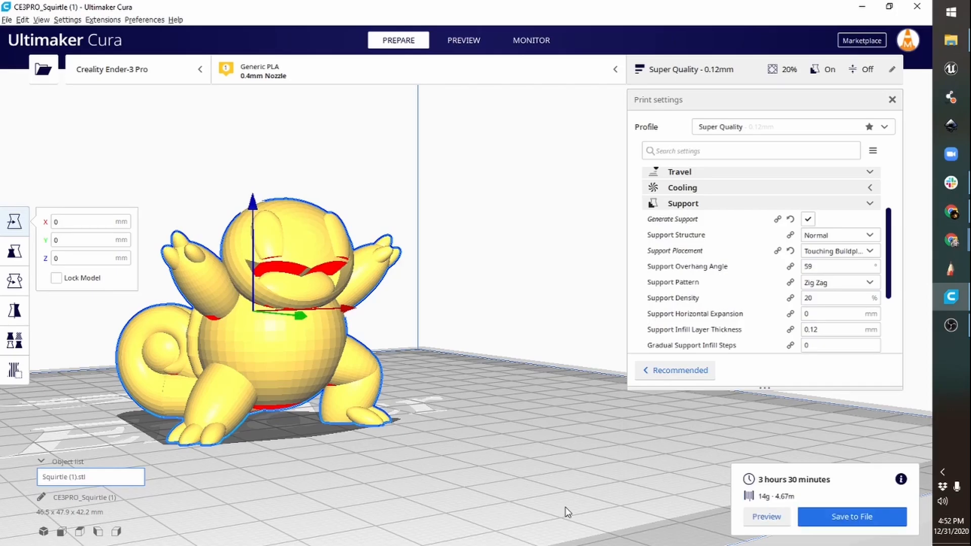
pyautogui.click(14, 250)
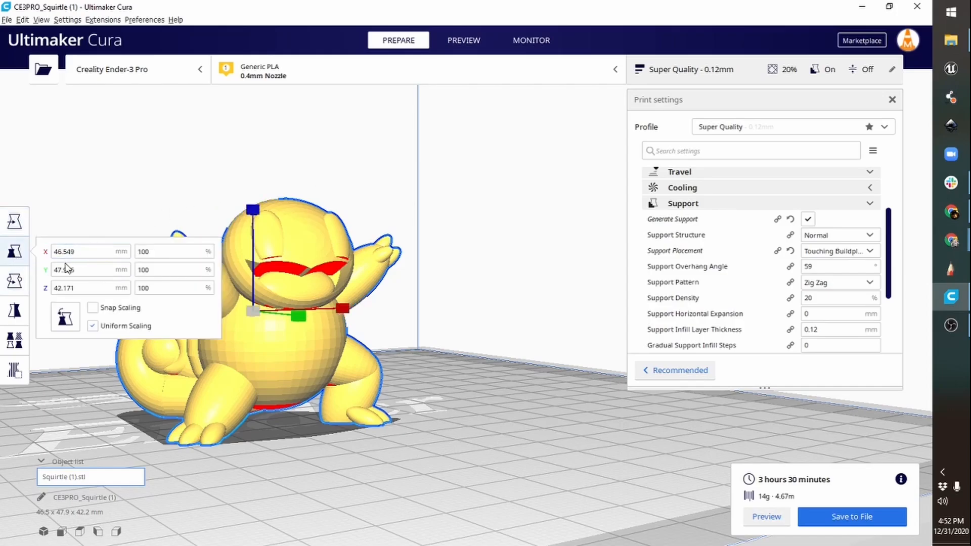
pyautogui.click(74, 288)
pyautogui.click(492, 396)
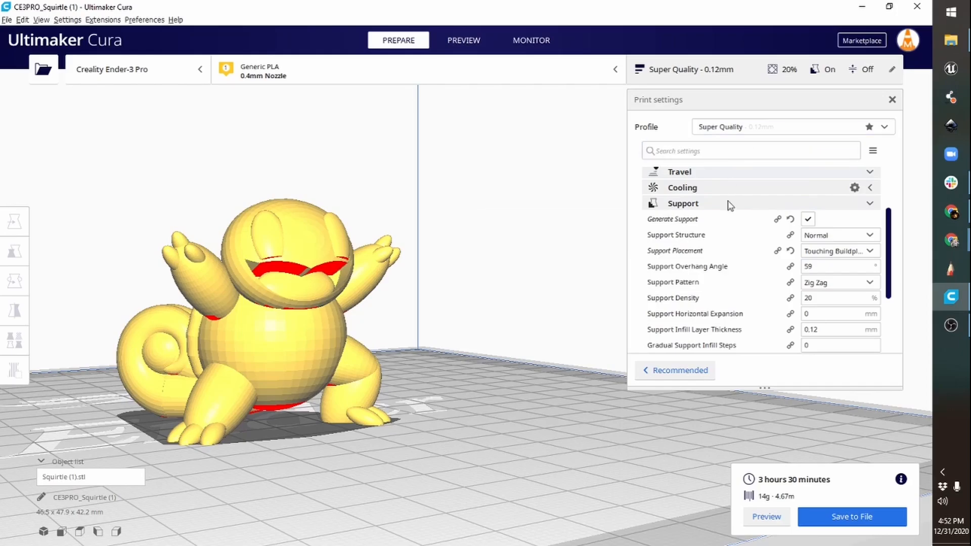
# Step: Preview the sliced model, examining the supports from several sides and the head's interior at layers 306 and 342
pyautogui.click(766, 516)
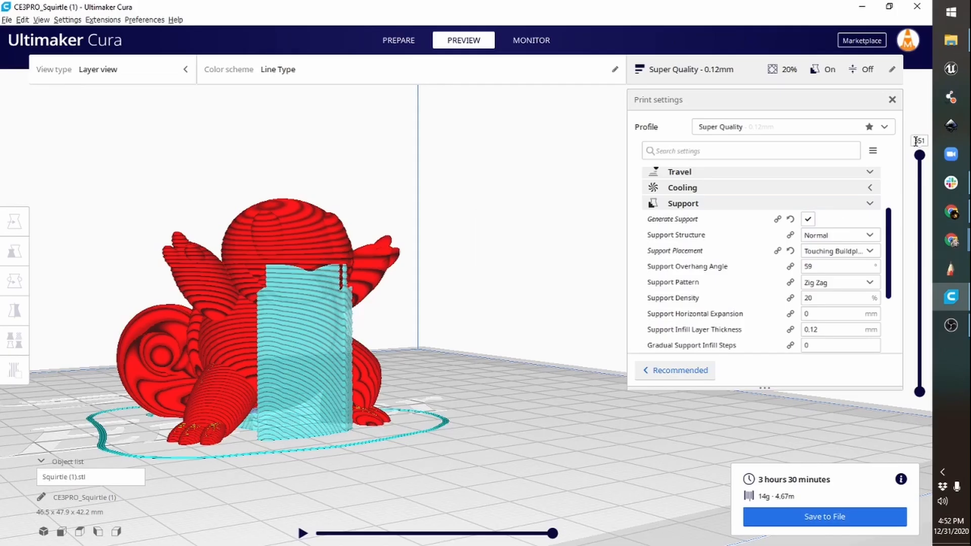
pyautogui.moveTo(224, 359); pyautogui.dragTo(435, 304, button='right')
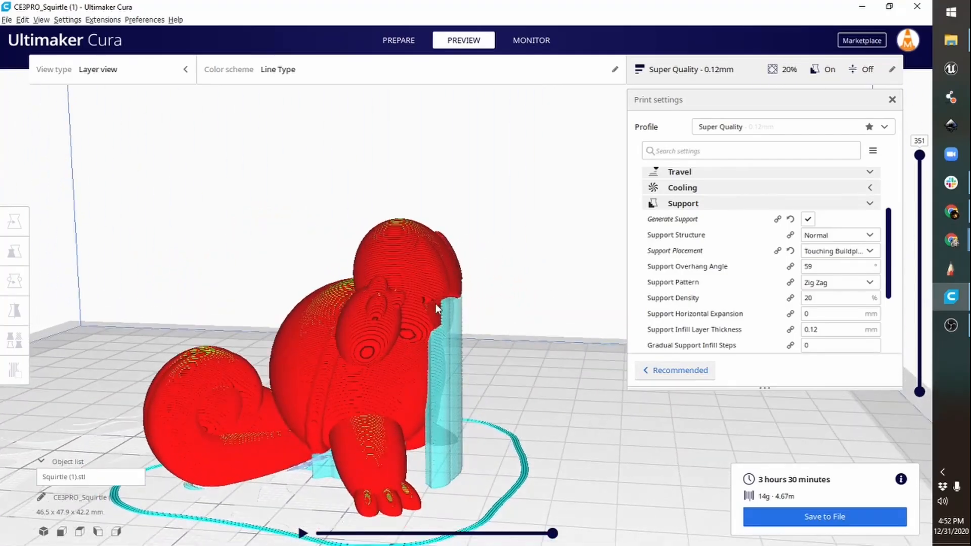
pyautogui.moveTo(558, 378); pyautogui.dragTo(486, 410, button='right')
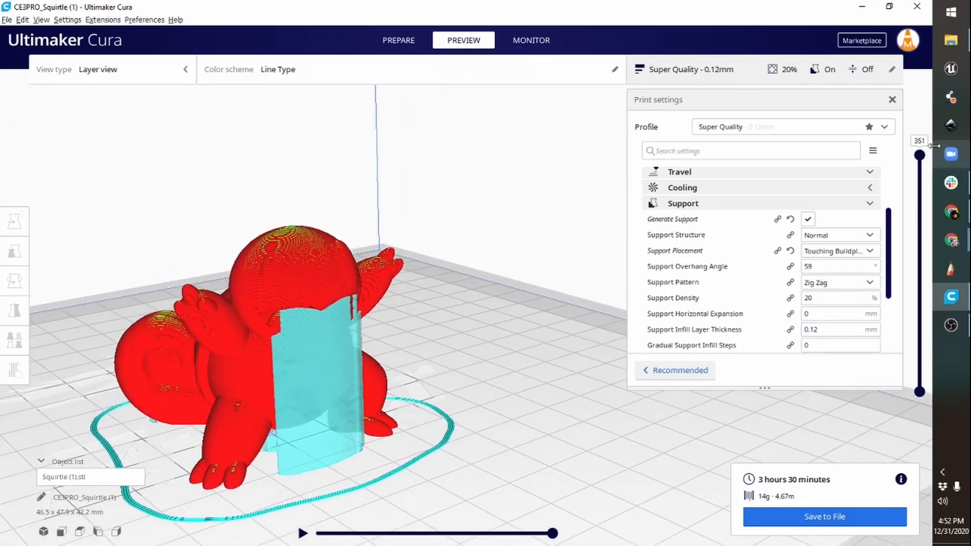
pyautogui.moveTo(921, 160); pyautogui.dragTo(948, 193)
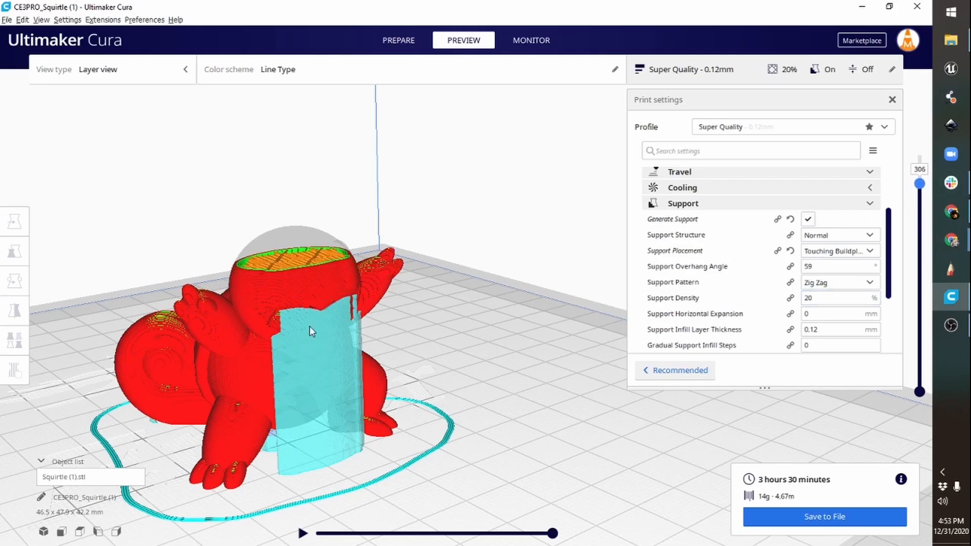
pyautogui.scroll(6, 310, 327)
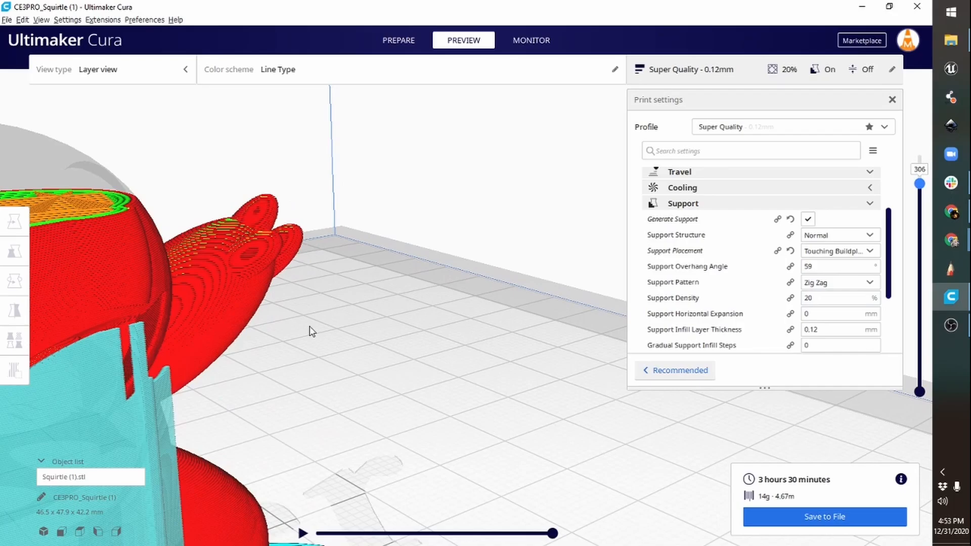
pyautogui.moveTo(190, 339); pyautogui.dragTo(317, 346, button='right')
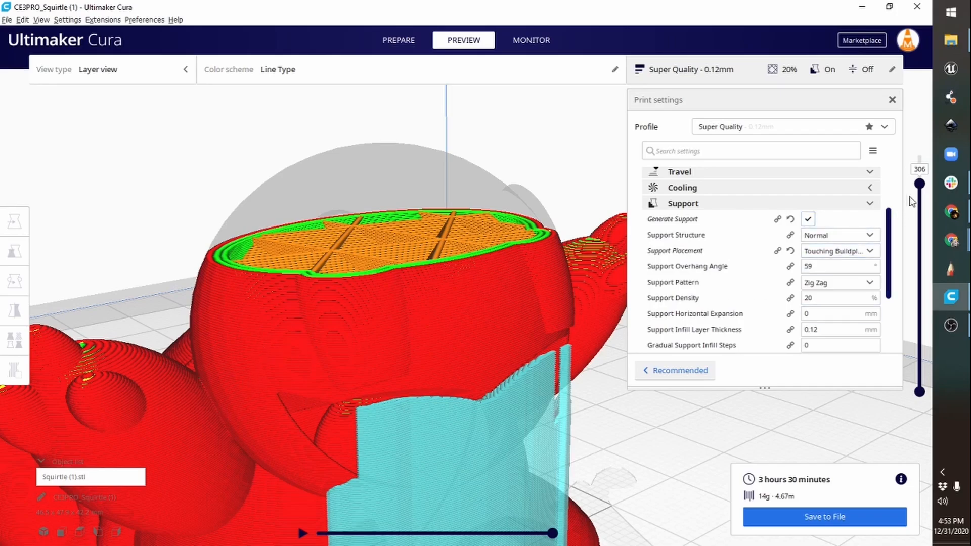
pyautogui.moveTo(921, 186); pyautogui.dragTo(920, 161)
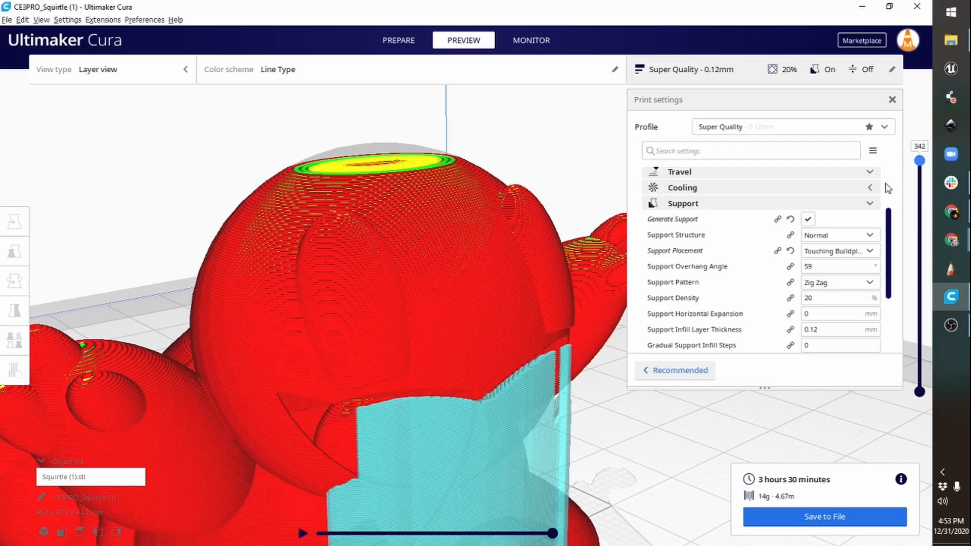
# Step: Save the sliced print to the Downloads folder as CE3PRO_Squirtle (1).gcode
pyautogui.click(835, 517)
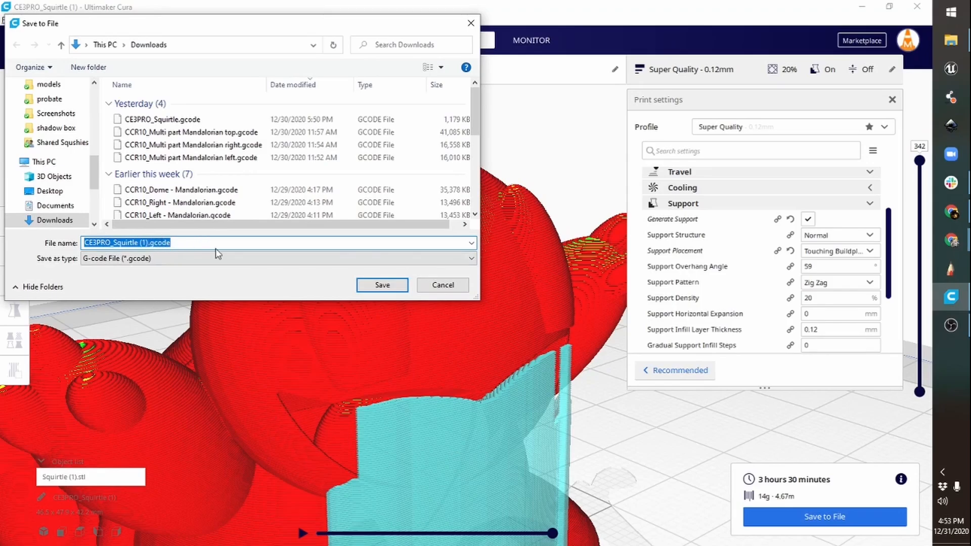
pyautogui.press('Return')
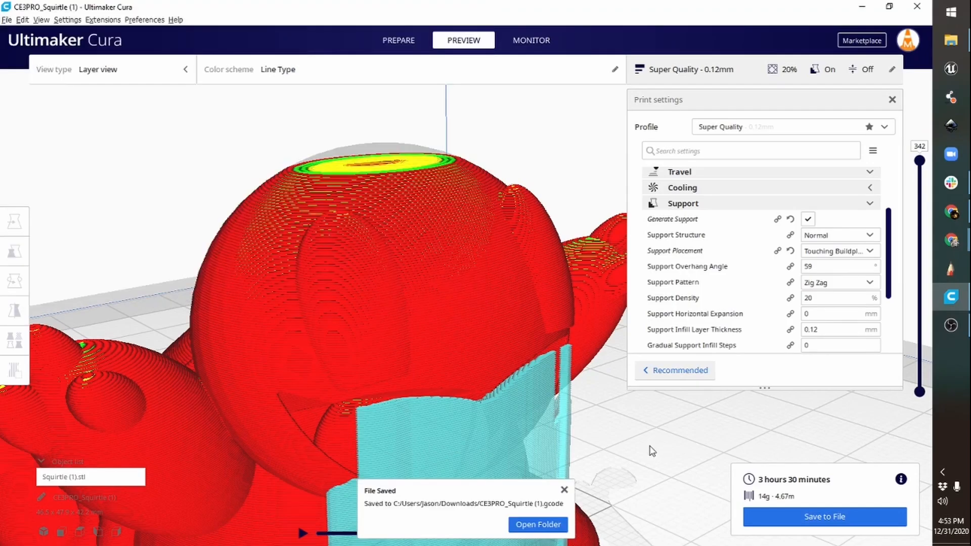